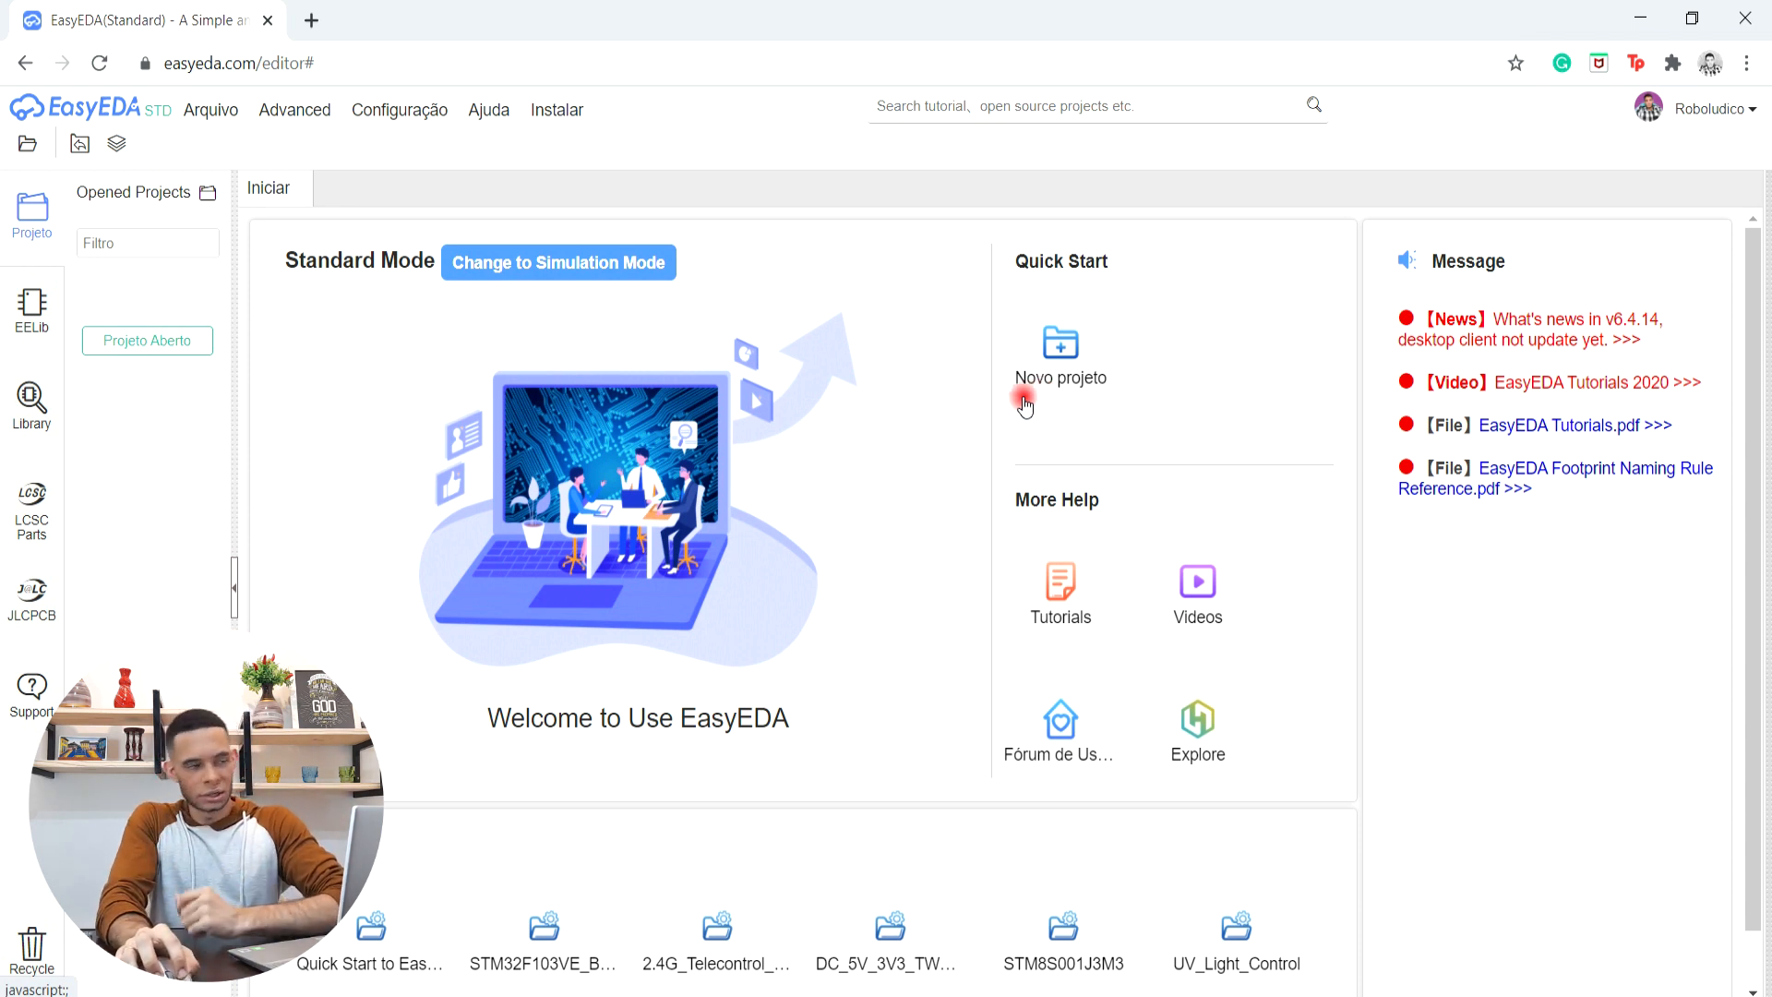
- Create and save a new project titled ModuloSemaforo, leaving its description empty
click(211, 109)
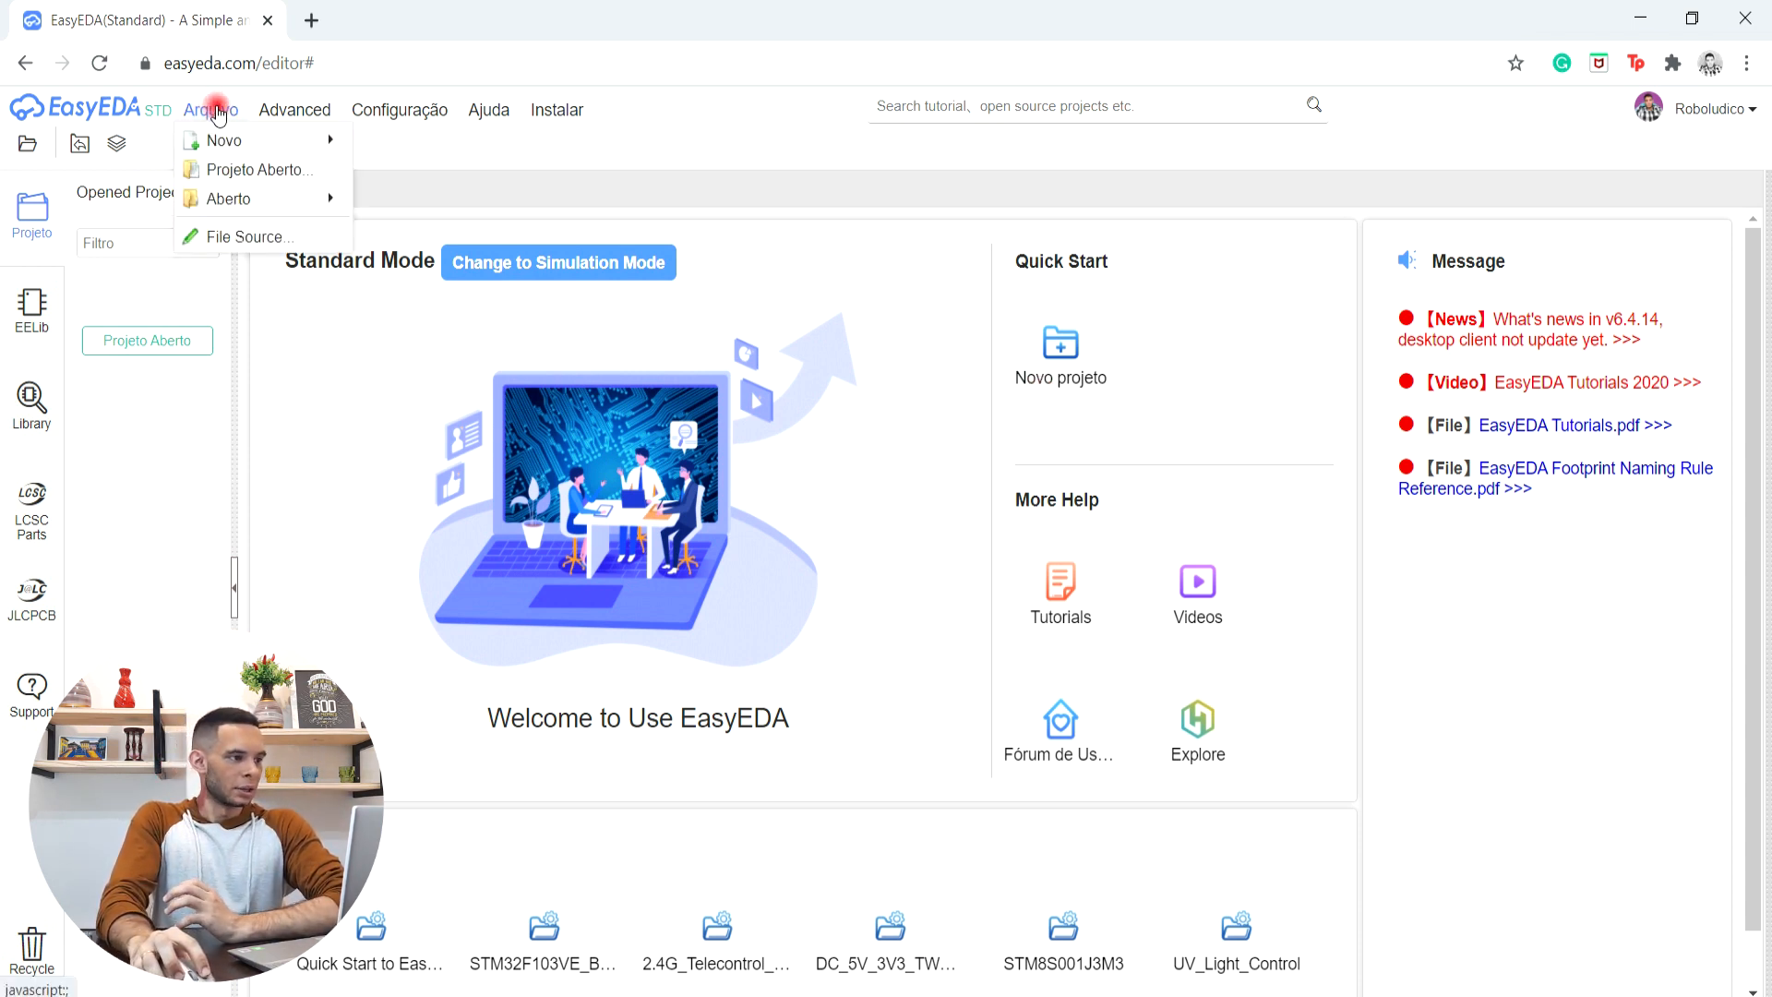
mouse_move(225, 141)
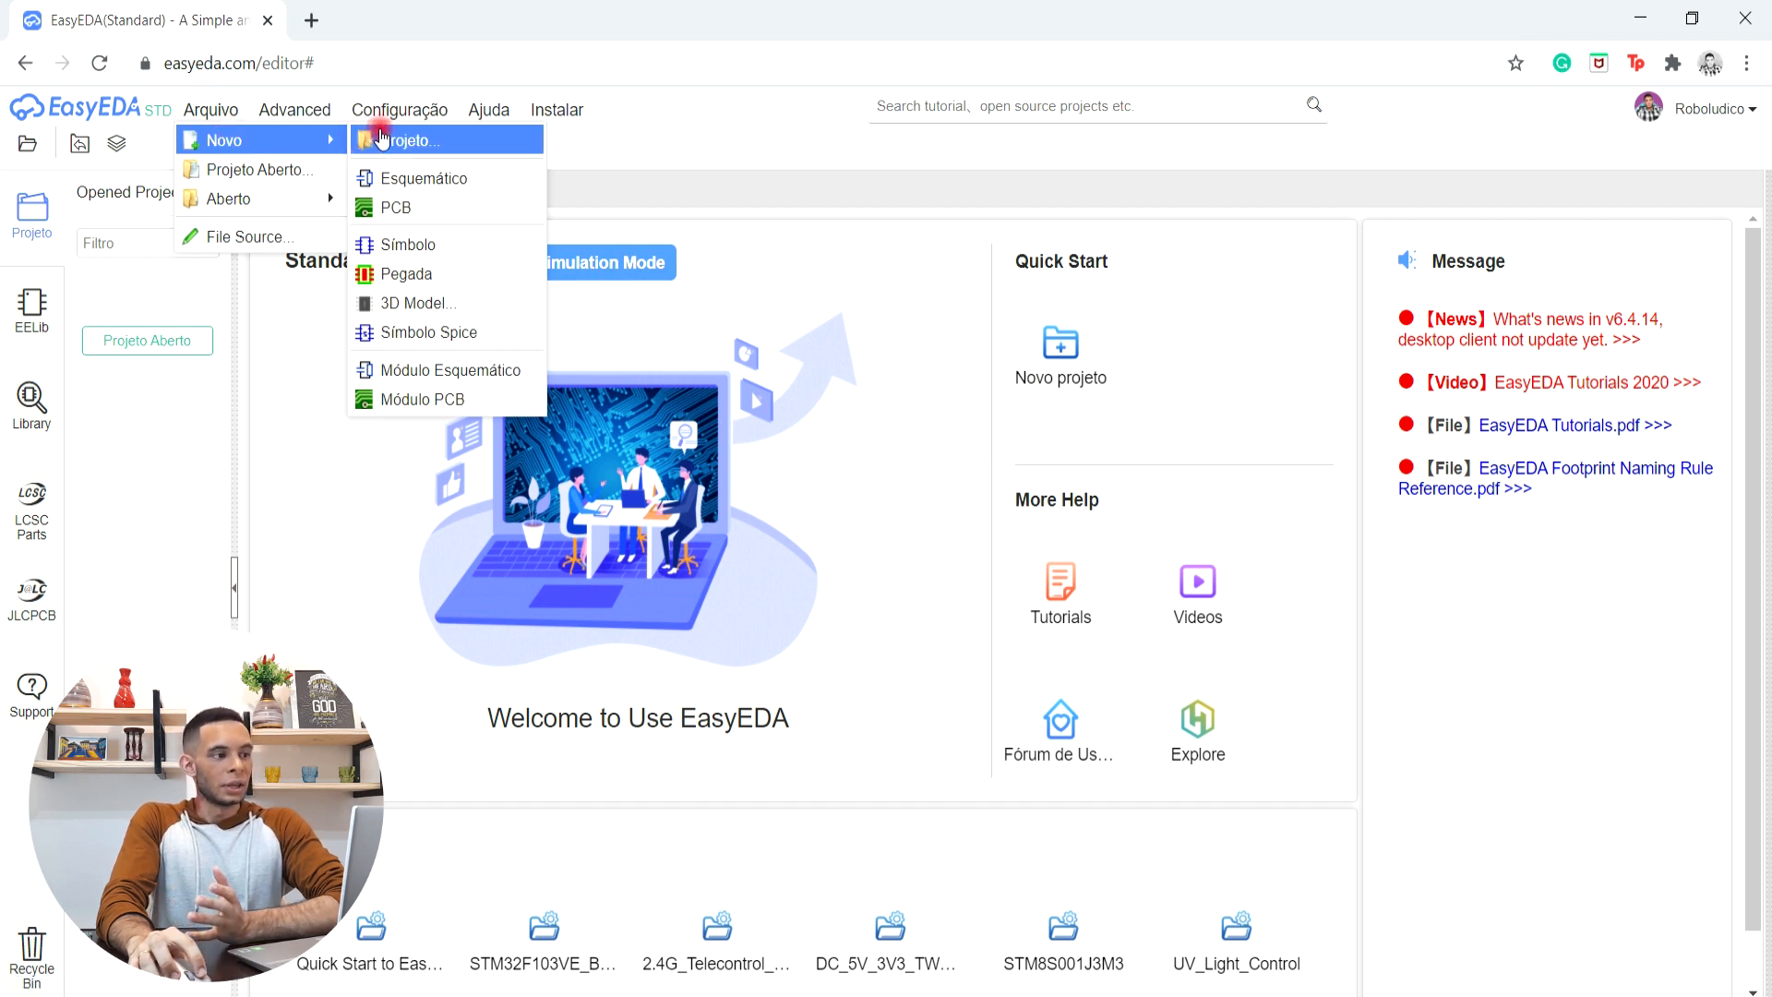
click(381, 138)
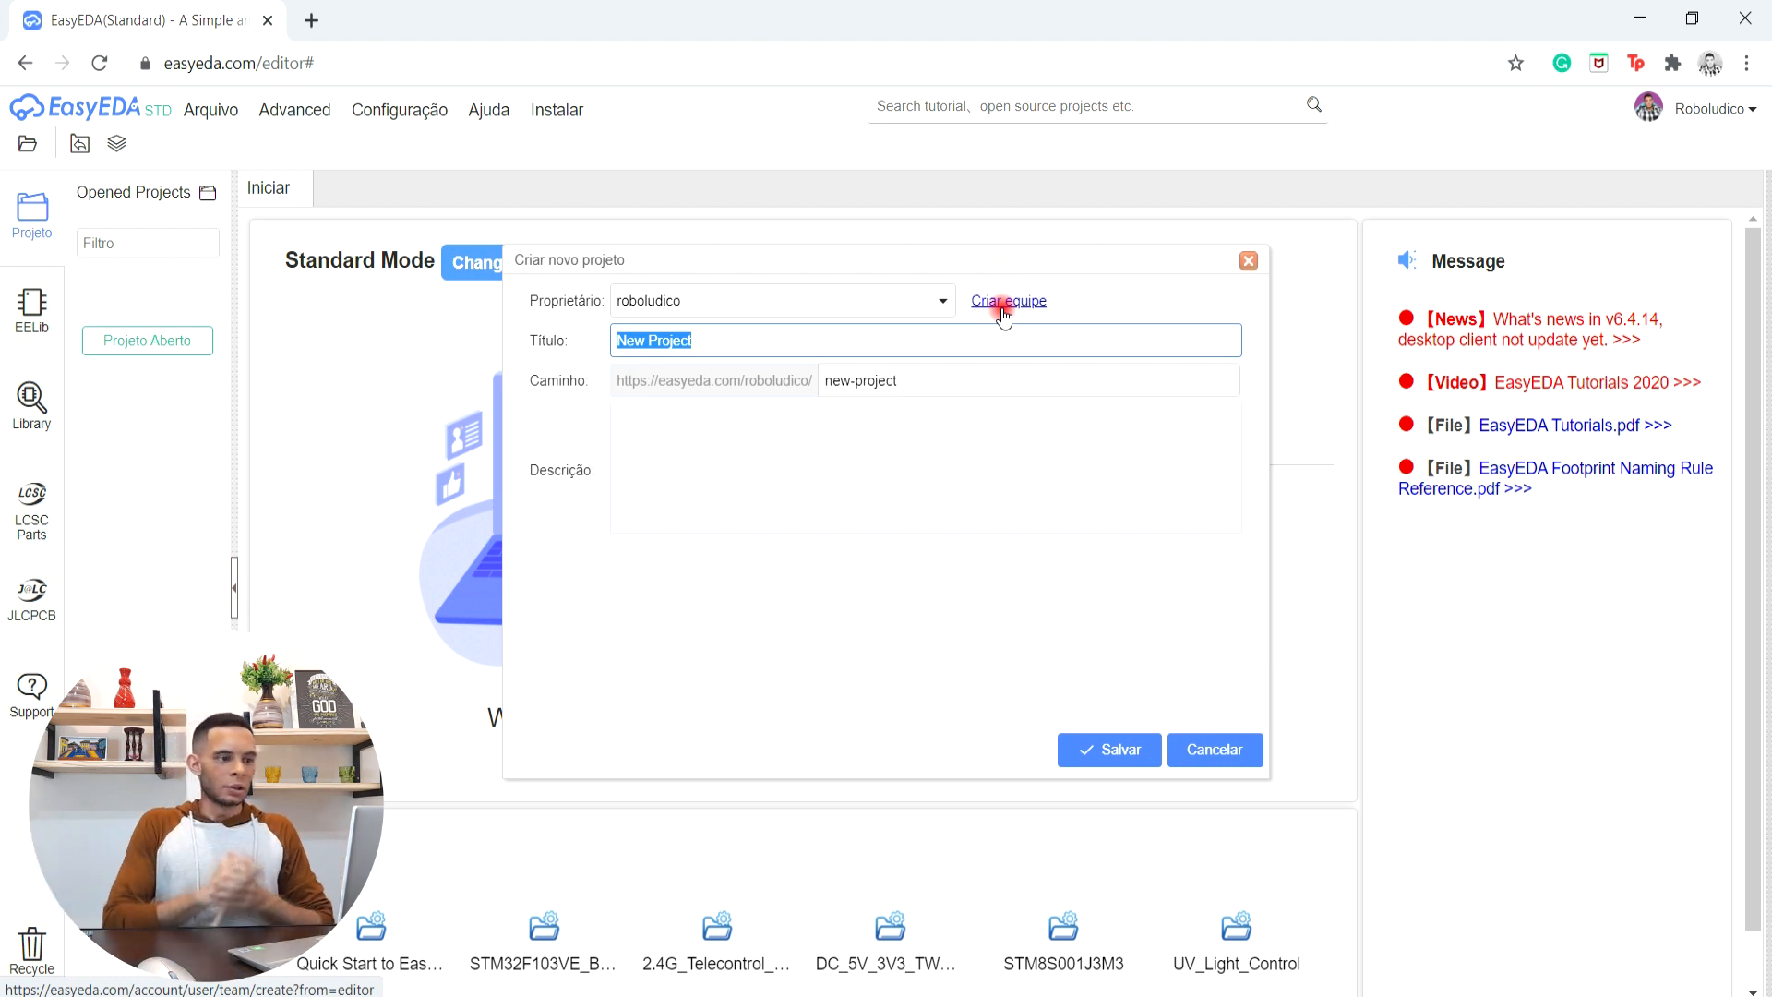
text(Modo)
key(BackSpace)
text(uloSemaforo)
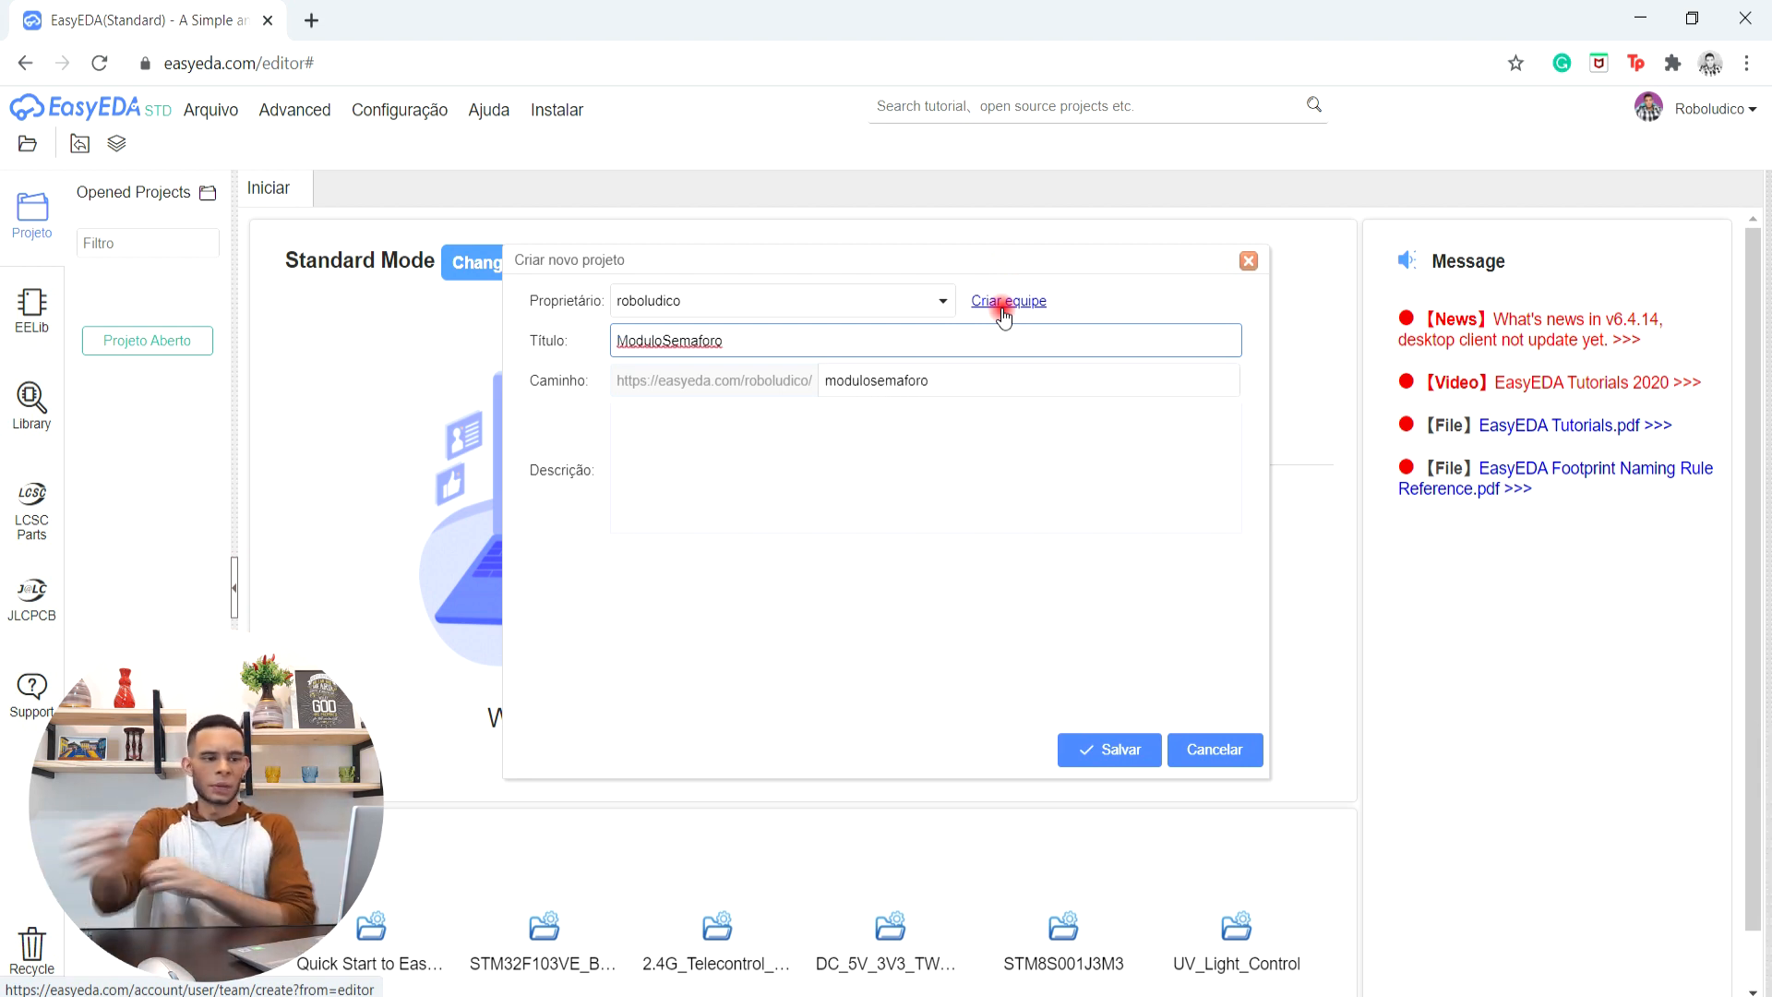
click(741, 449)
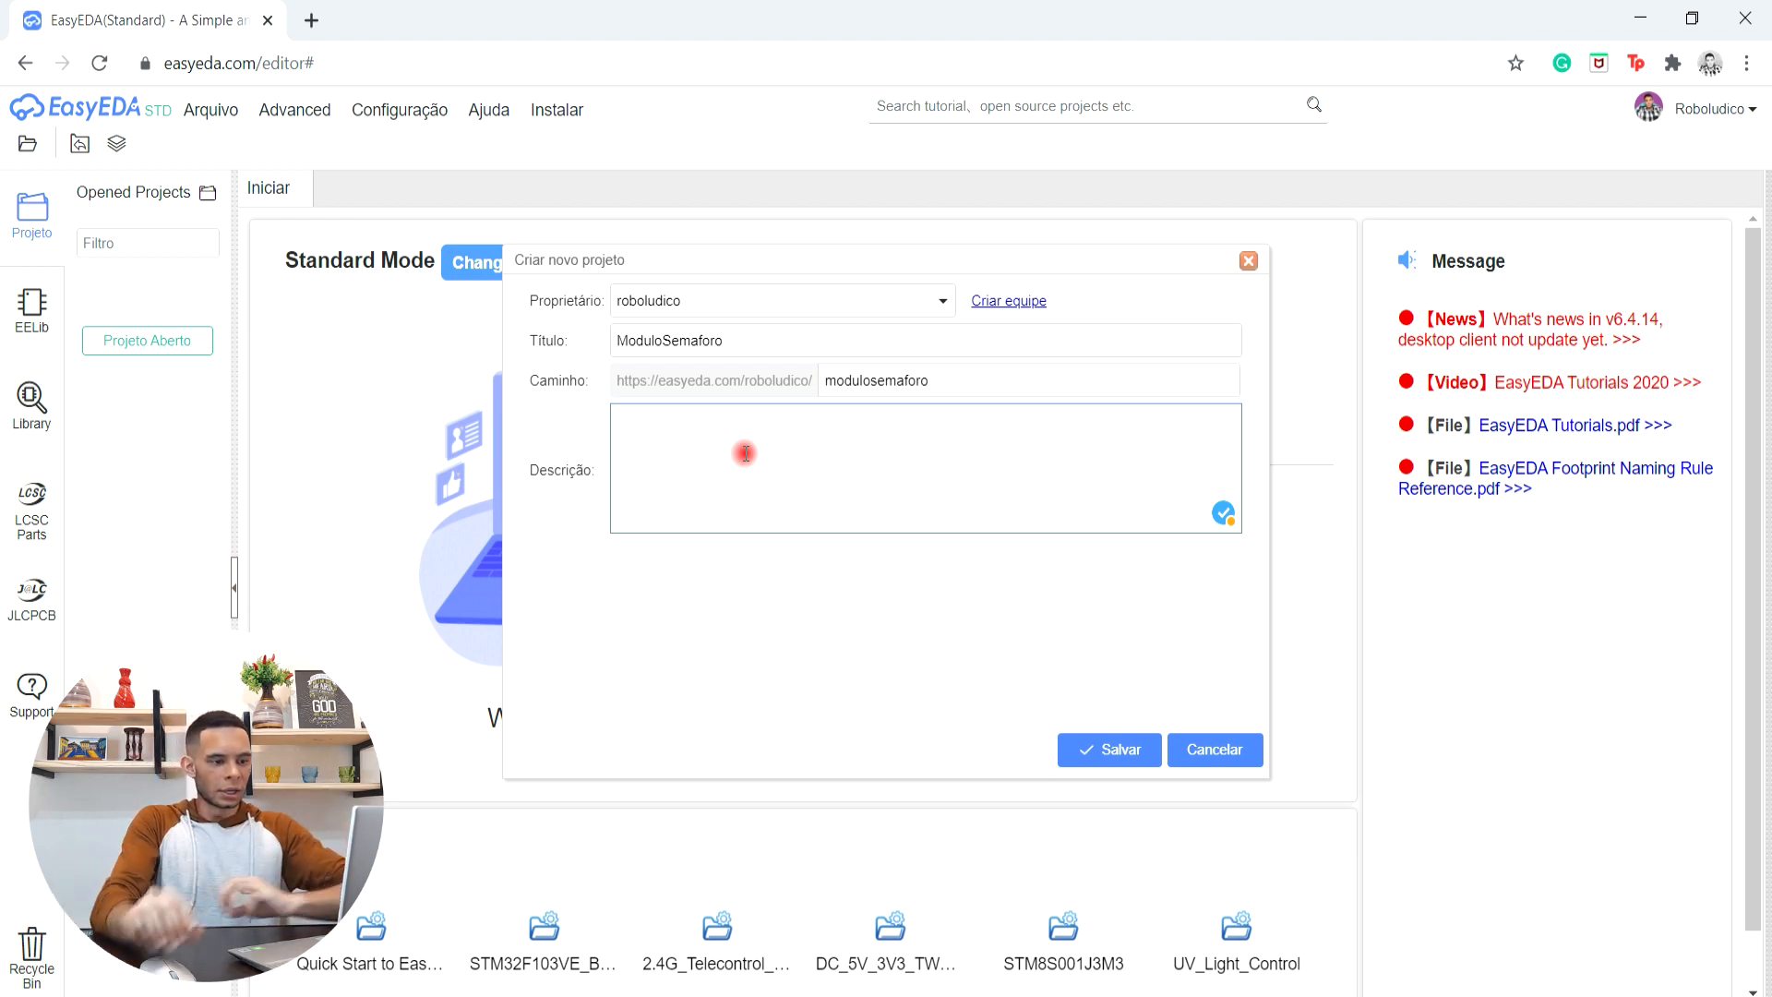
click(1112, 744)
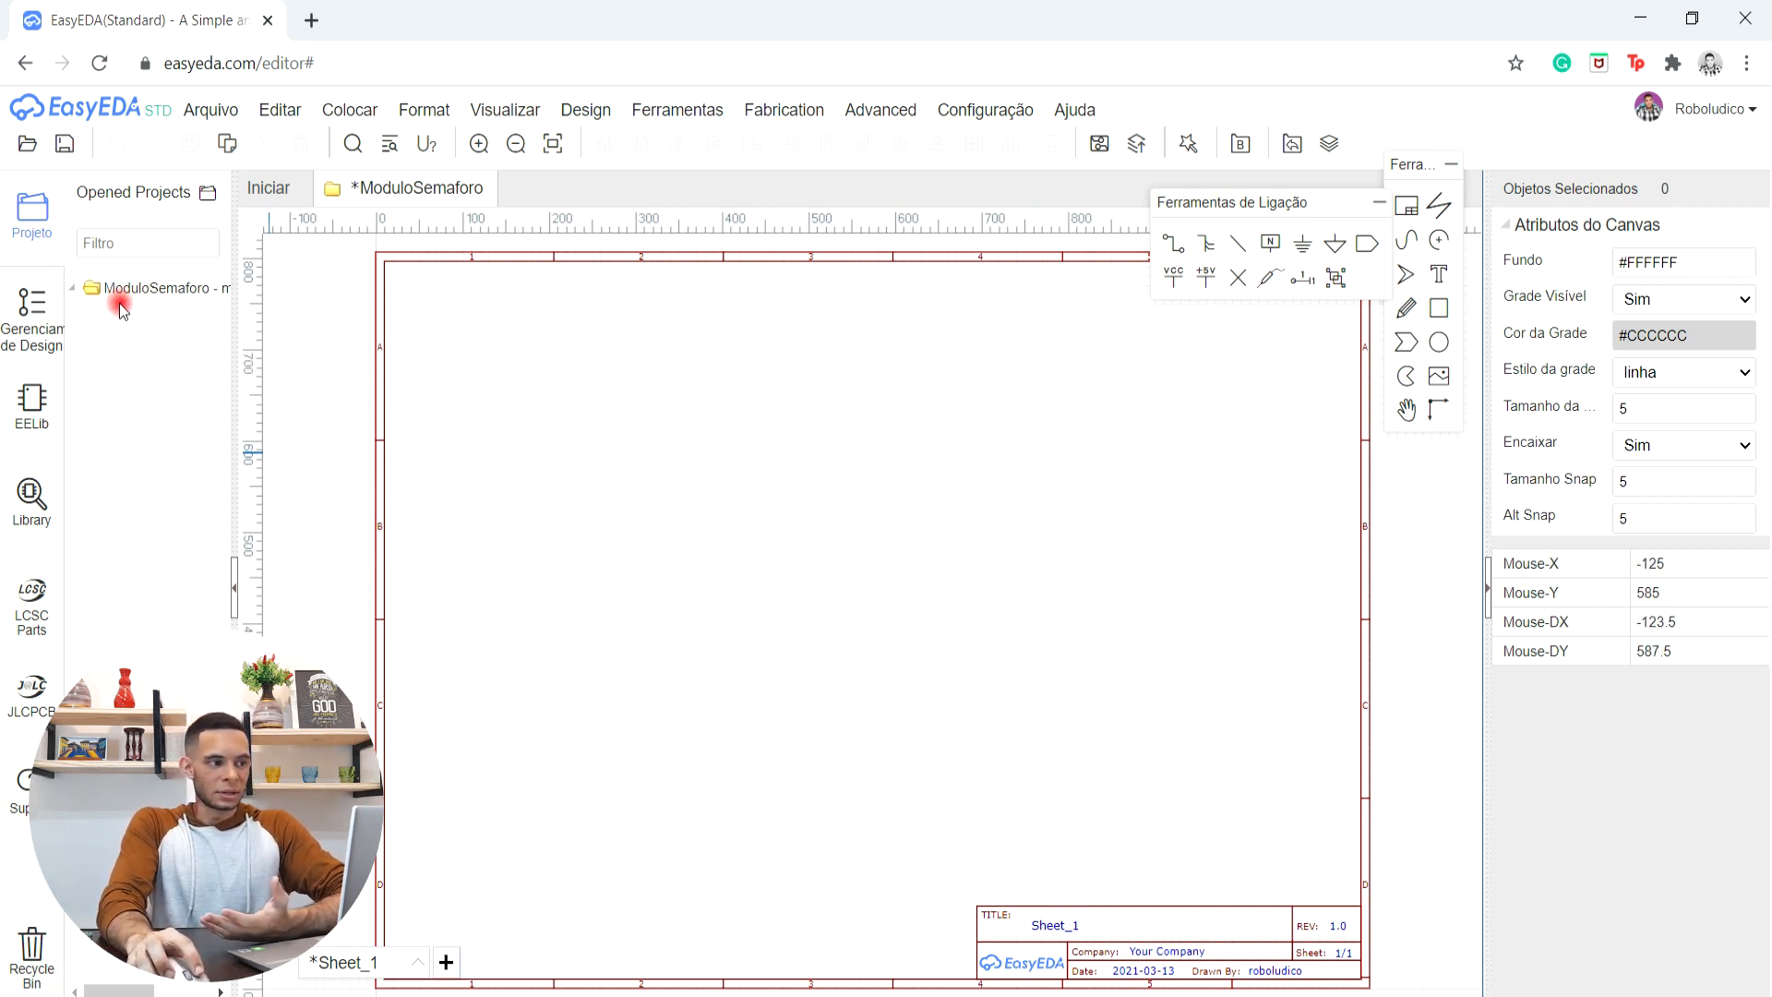
- Change the title text in the sheet's title block to "Modulo Semaforo"
scroll(839, 389, down, 1)
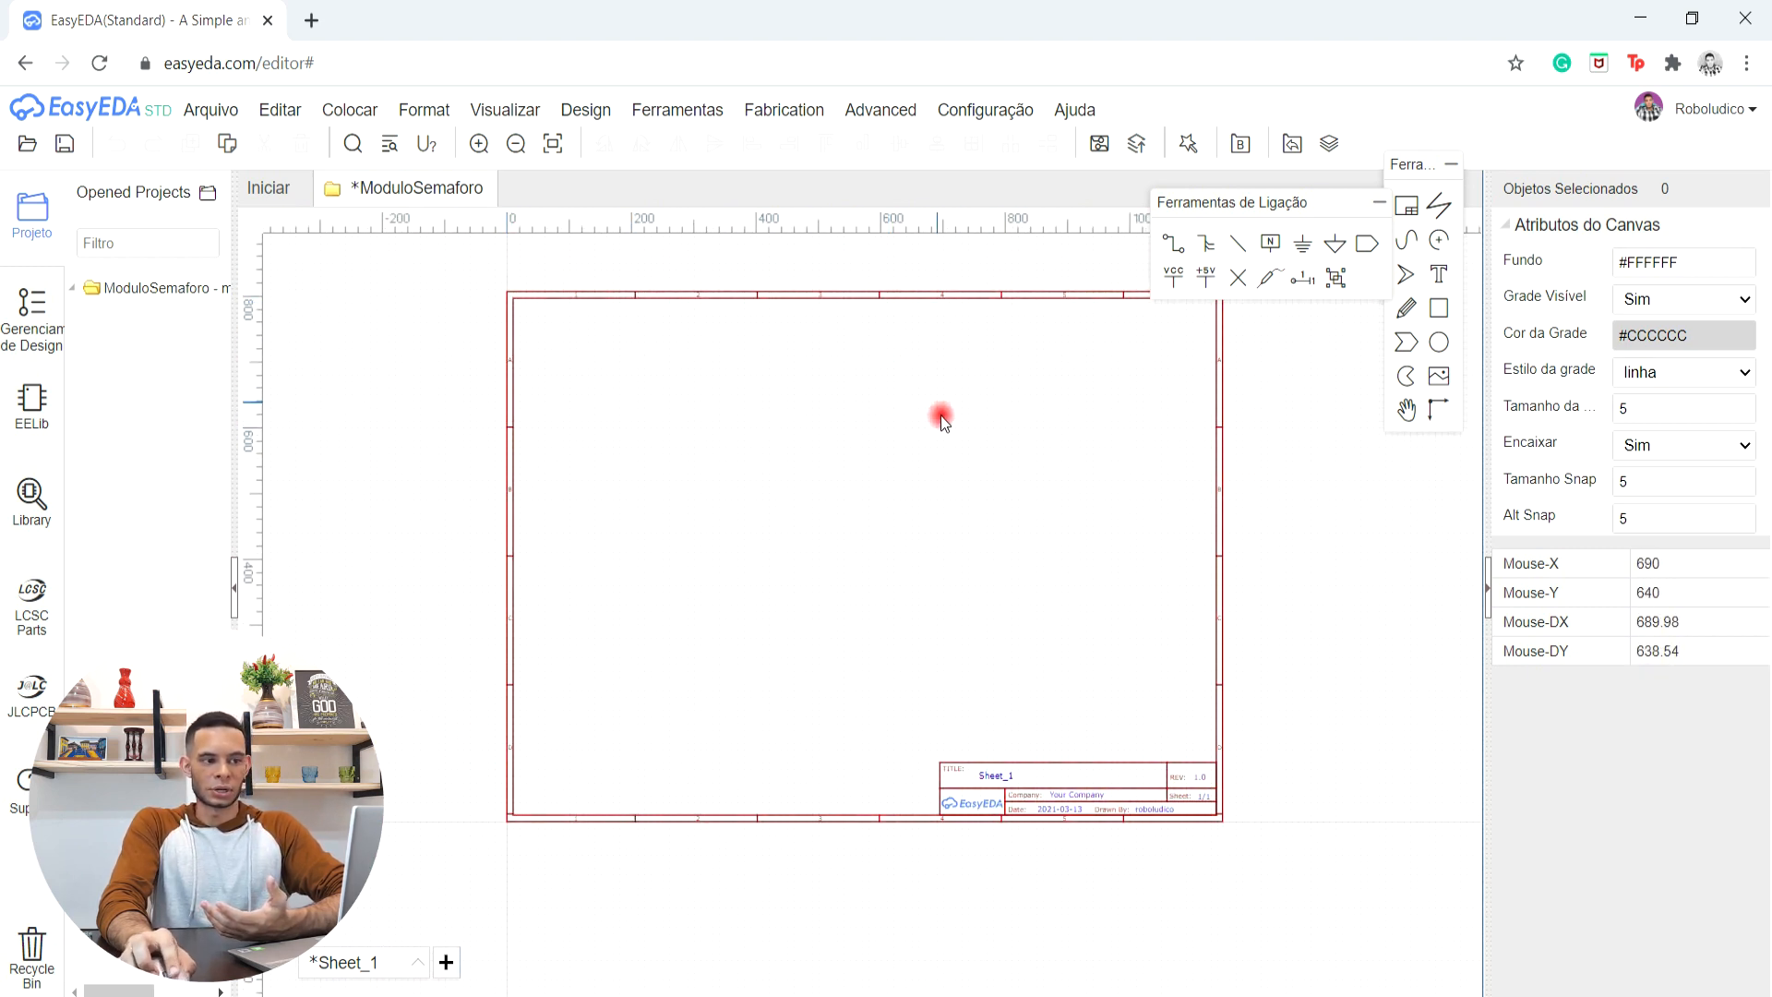
middle_drag(938, 416, 889, 454)
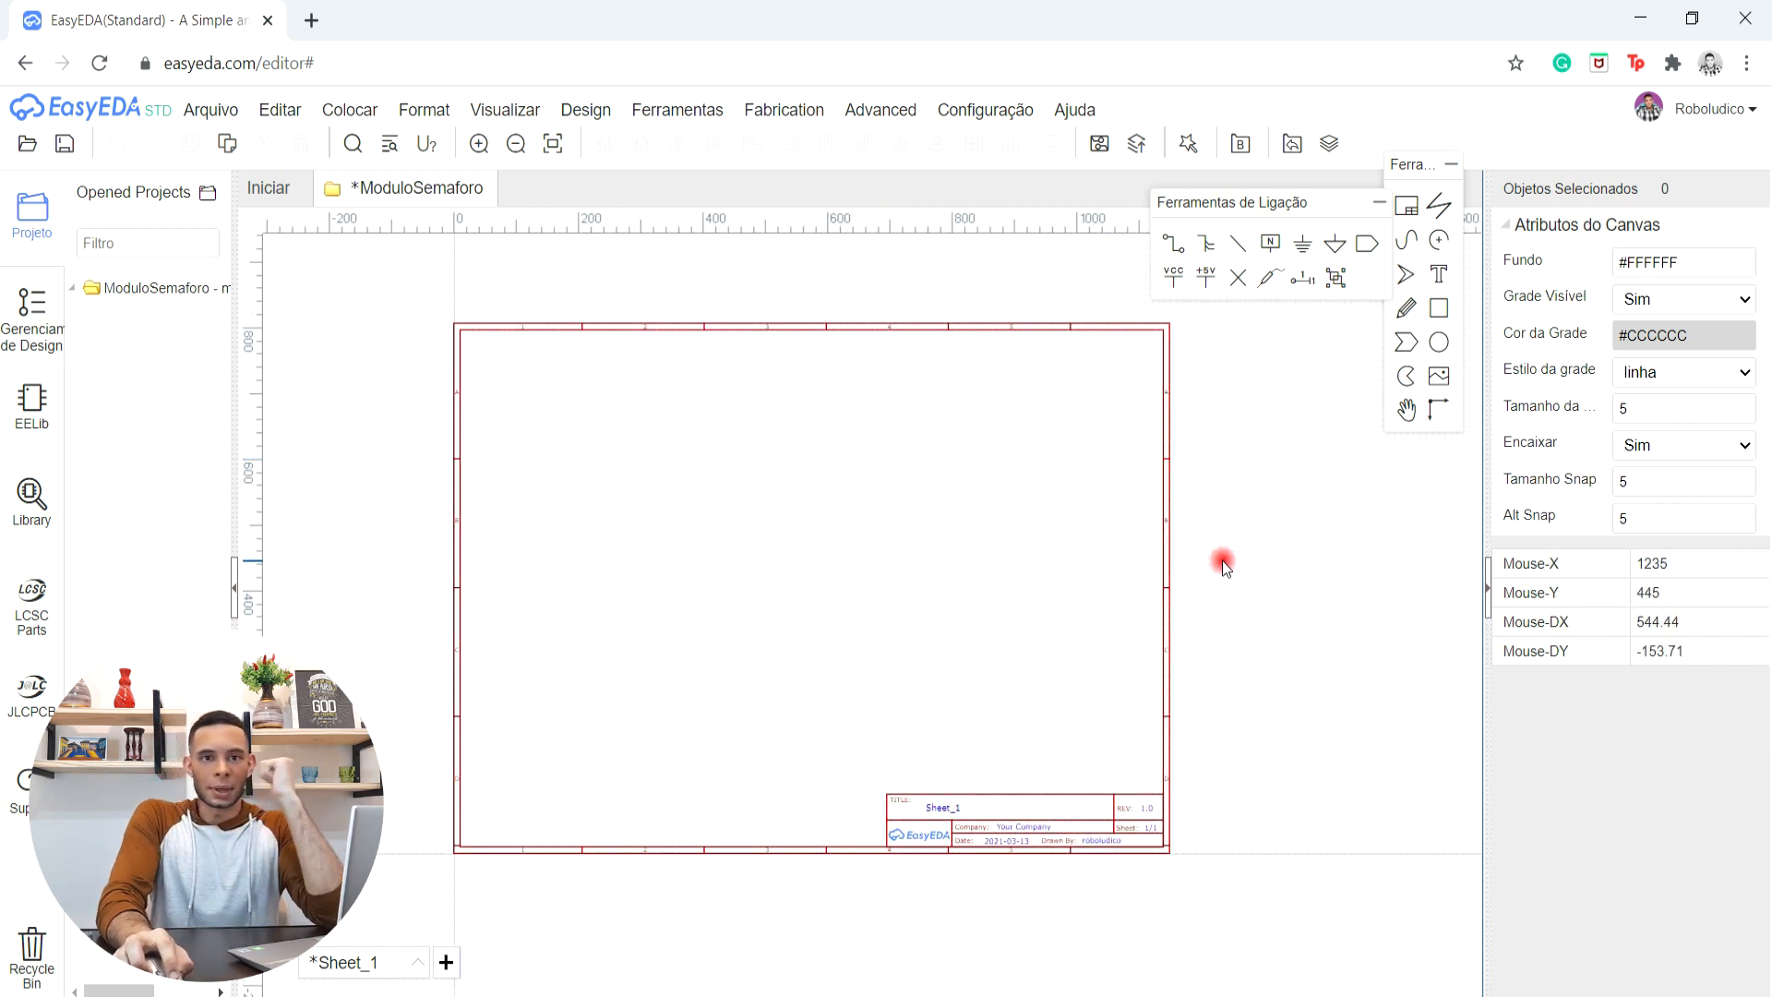
click(1169, 553)
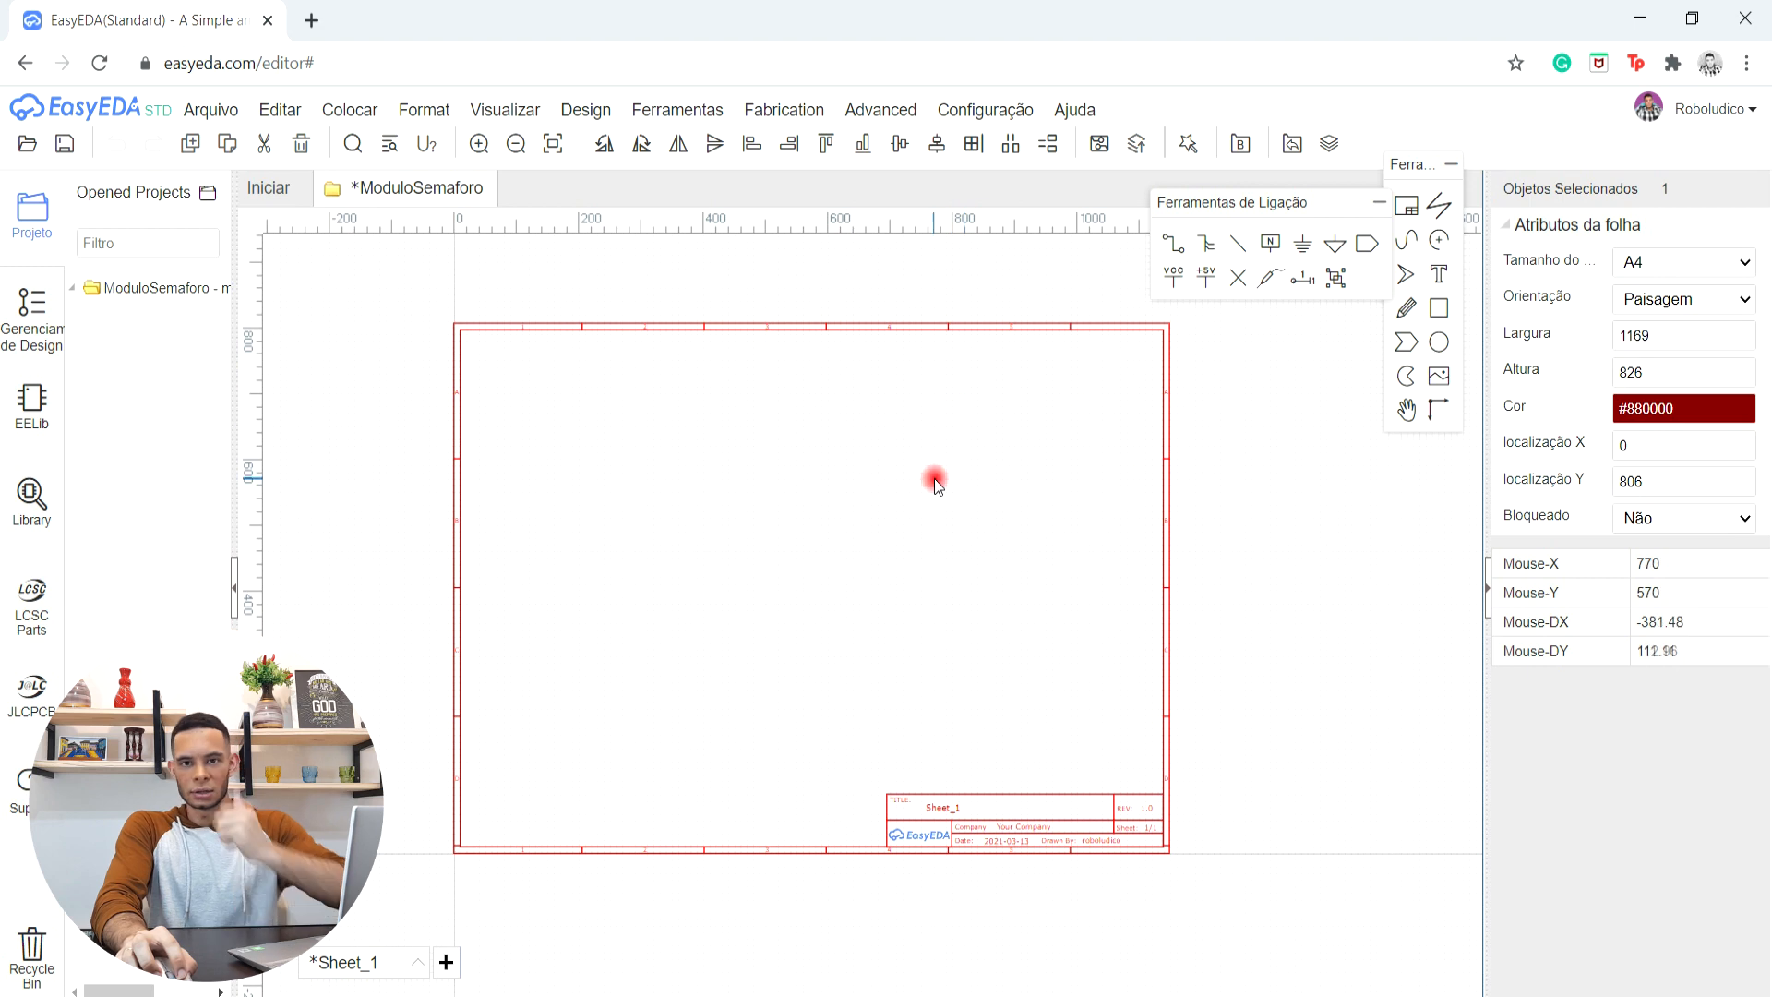
scroll(957, 881, up, 3)
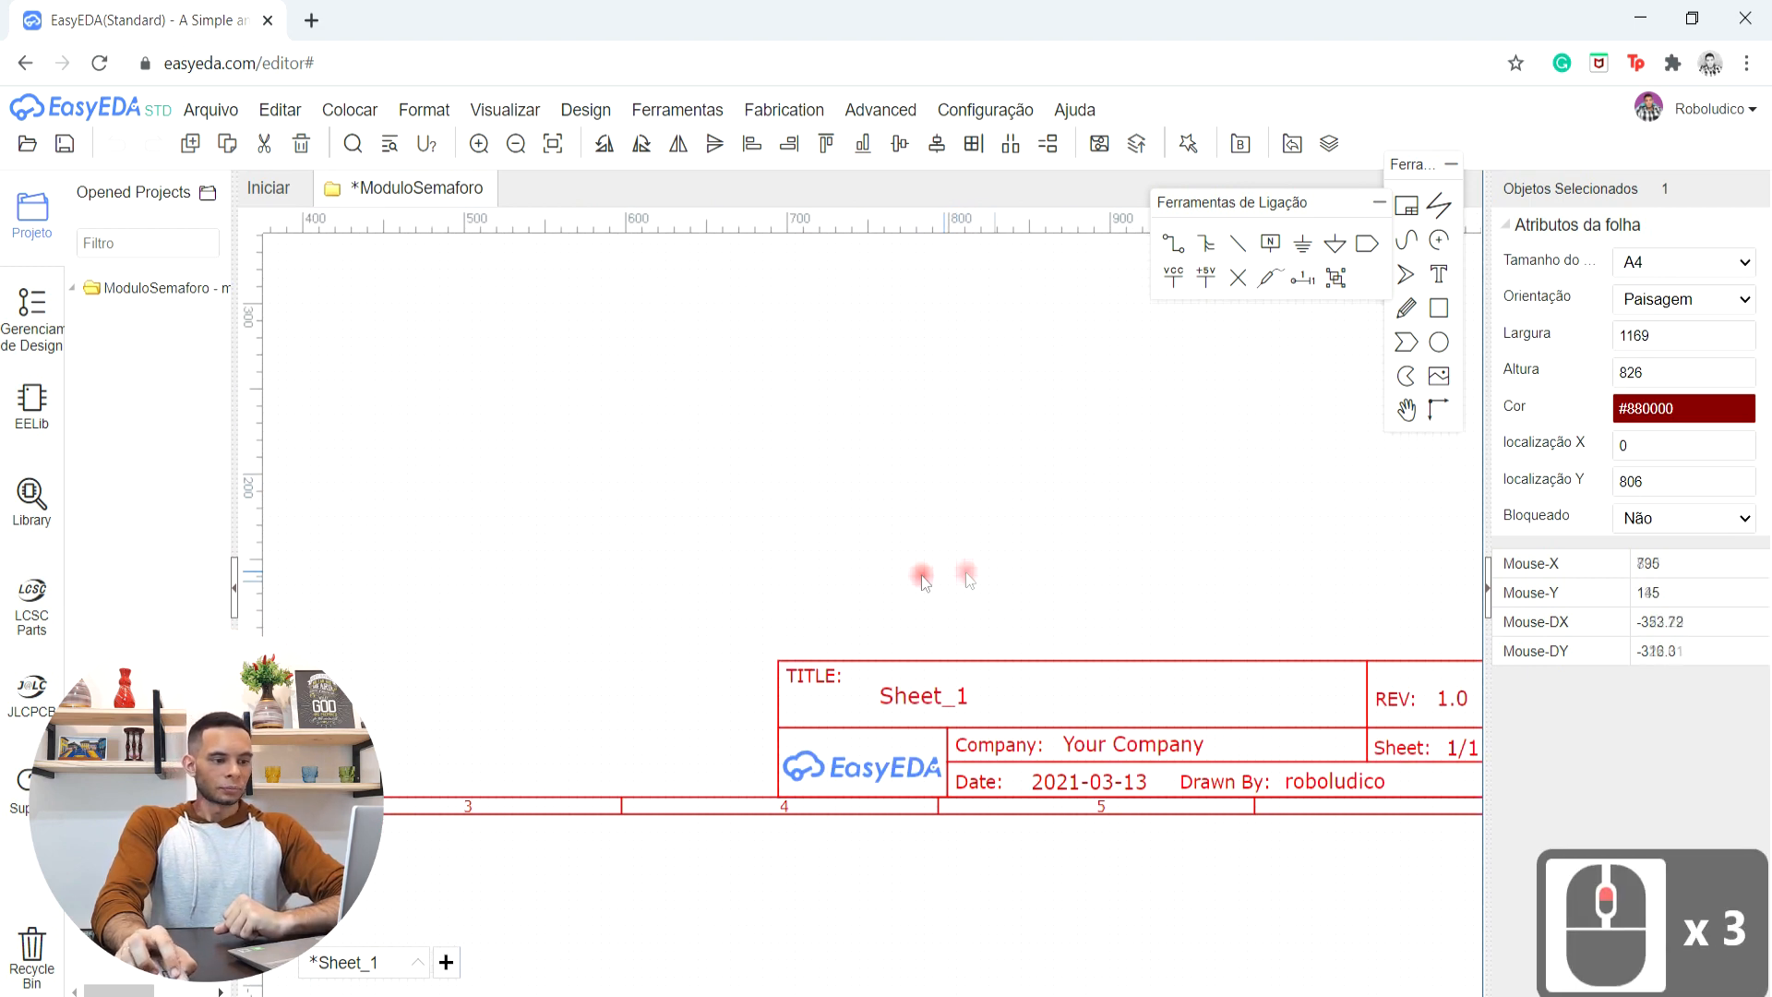
right_drag(1042, 561, 832, 519)
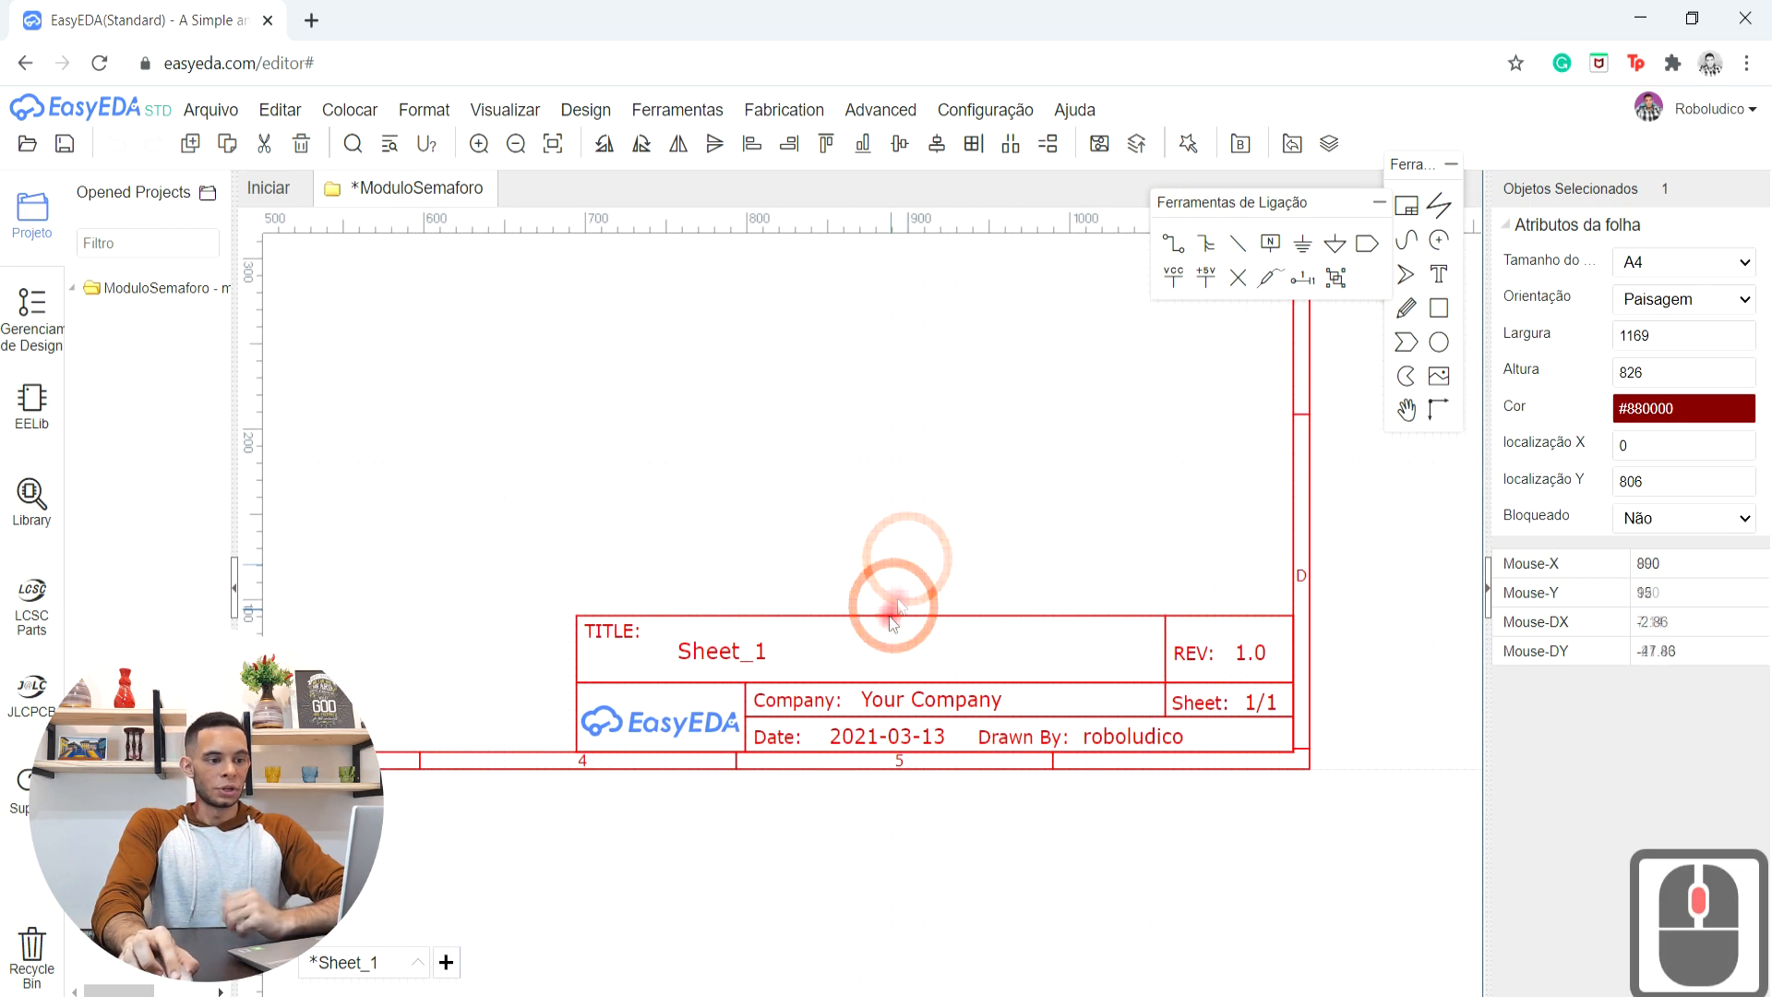
double_click(753, 654)
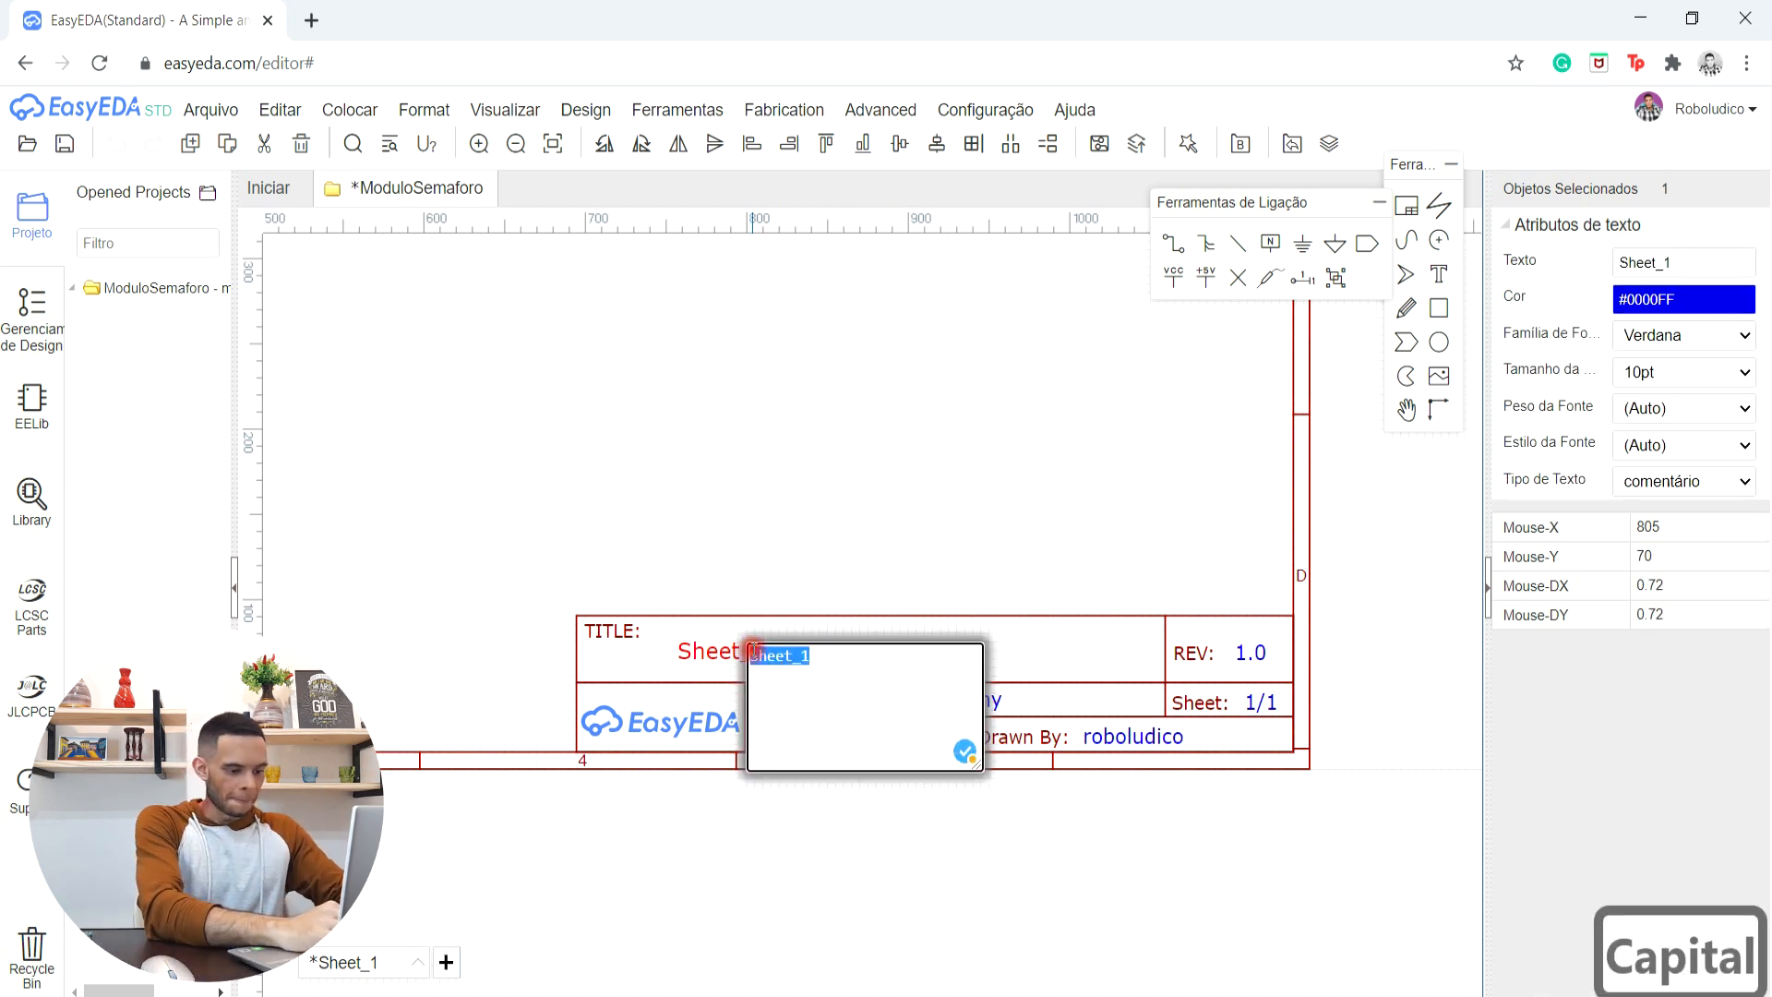
text(Modulo Semaforo)
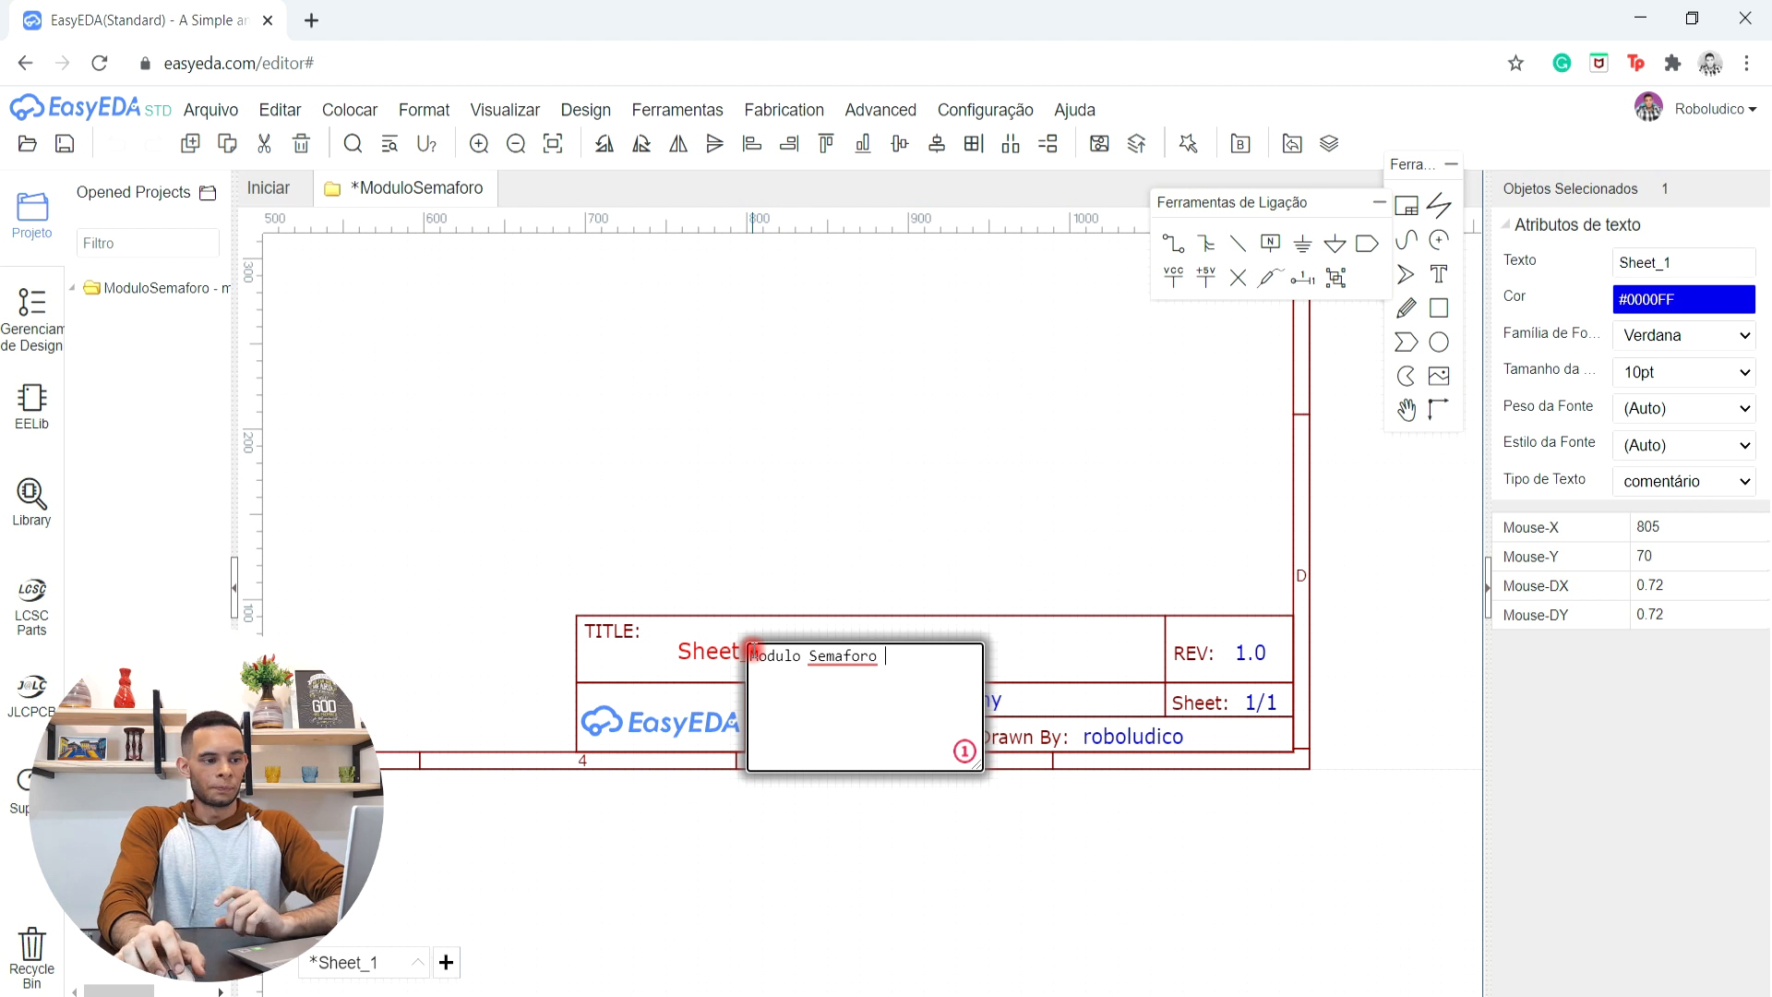
key(Return)
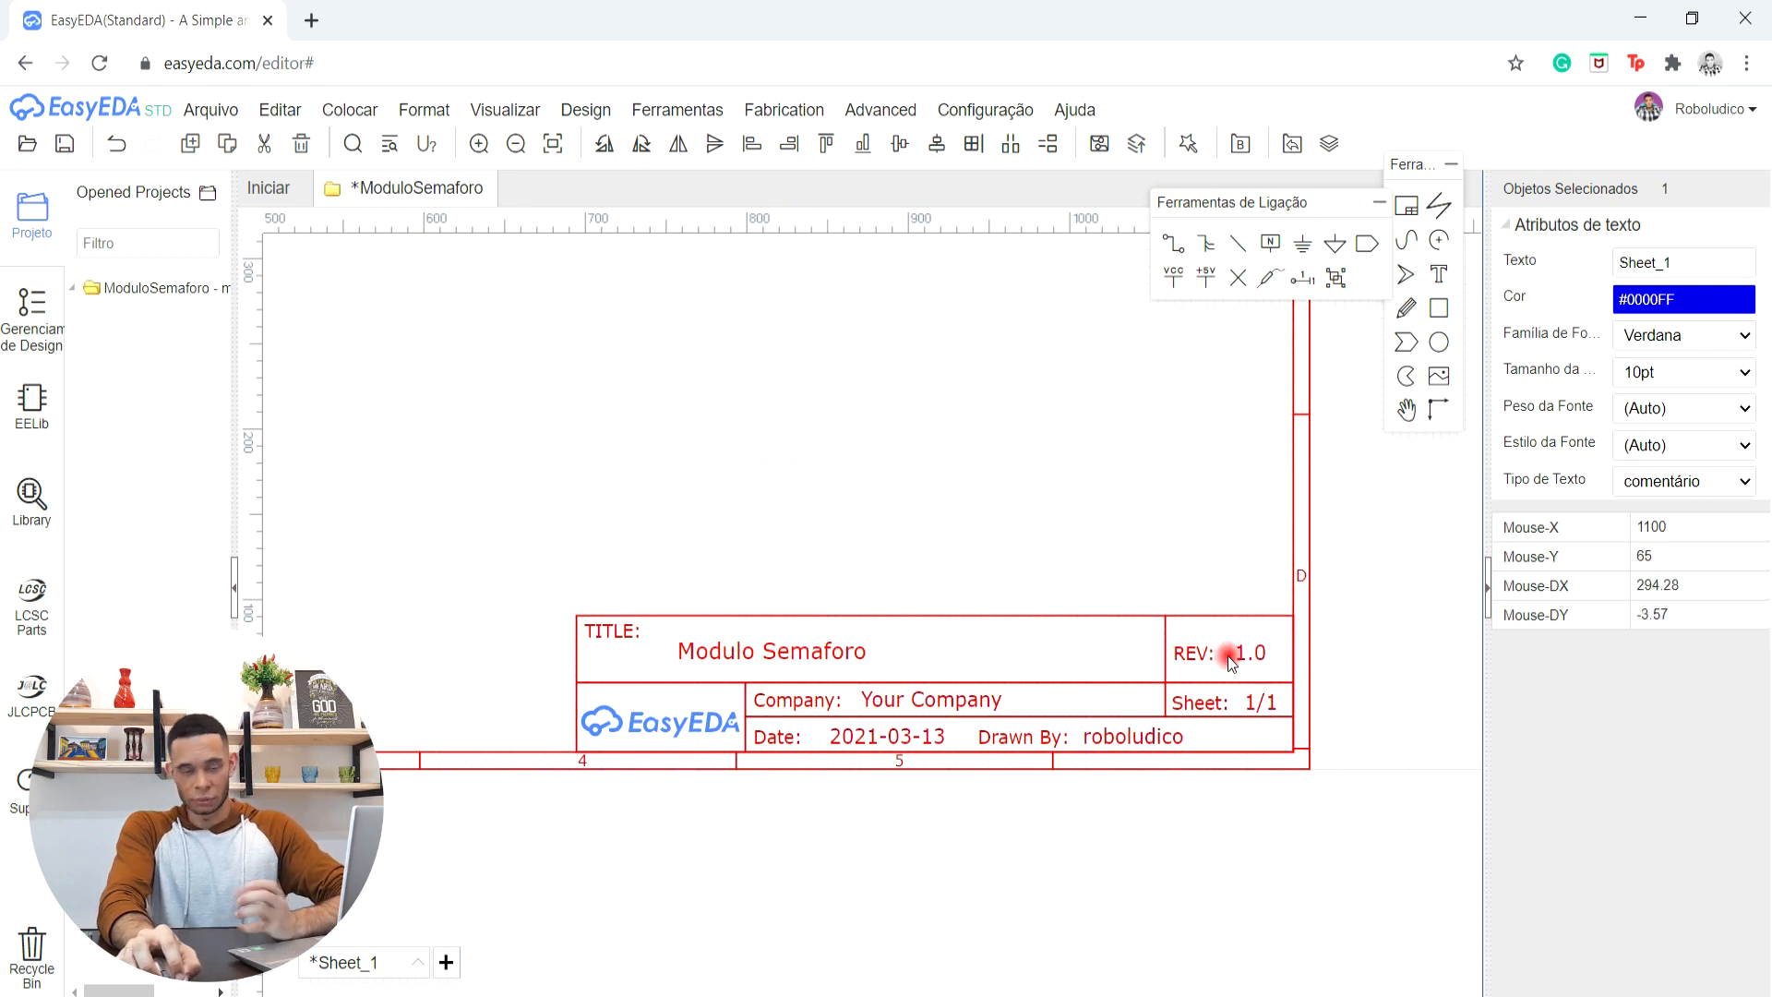
- Set the company text in the title block to "Robo Ludico"
click(953, 700)
click(954, 700)
double_click(953, 699)
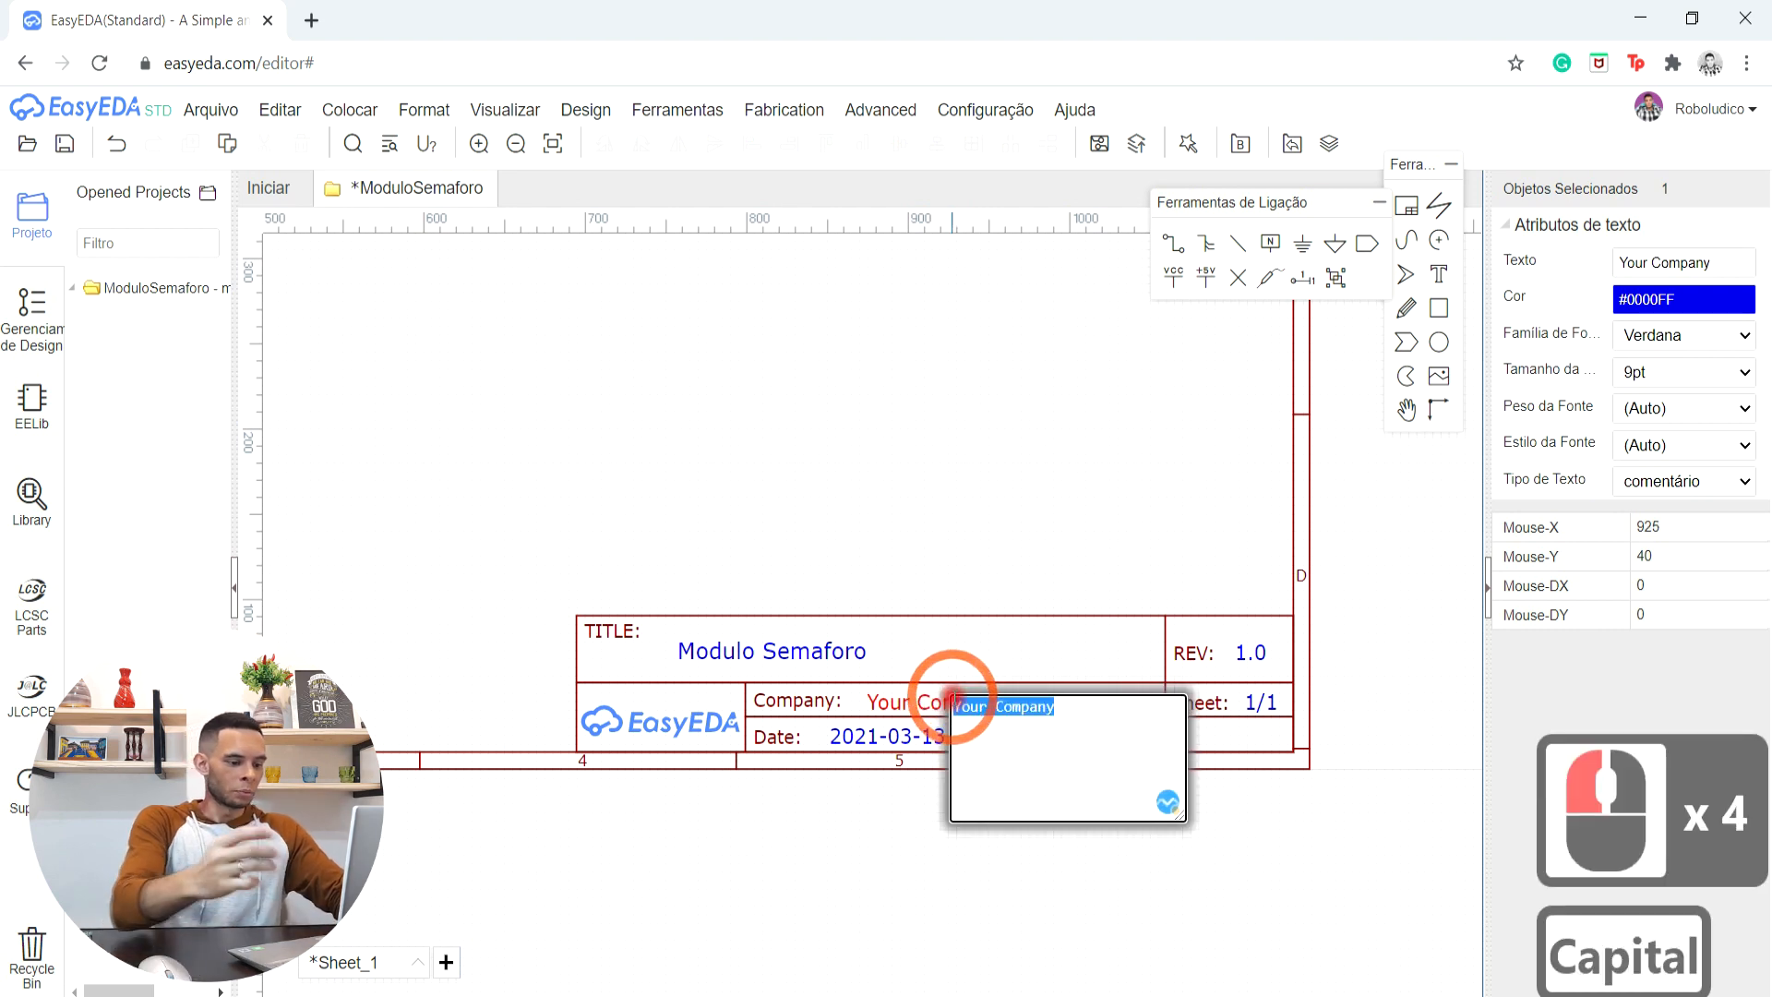
text(Robo Ludico)
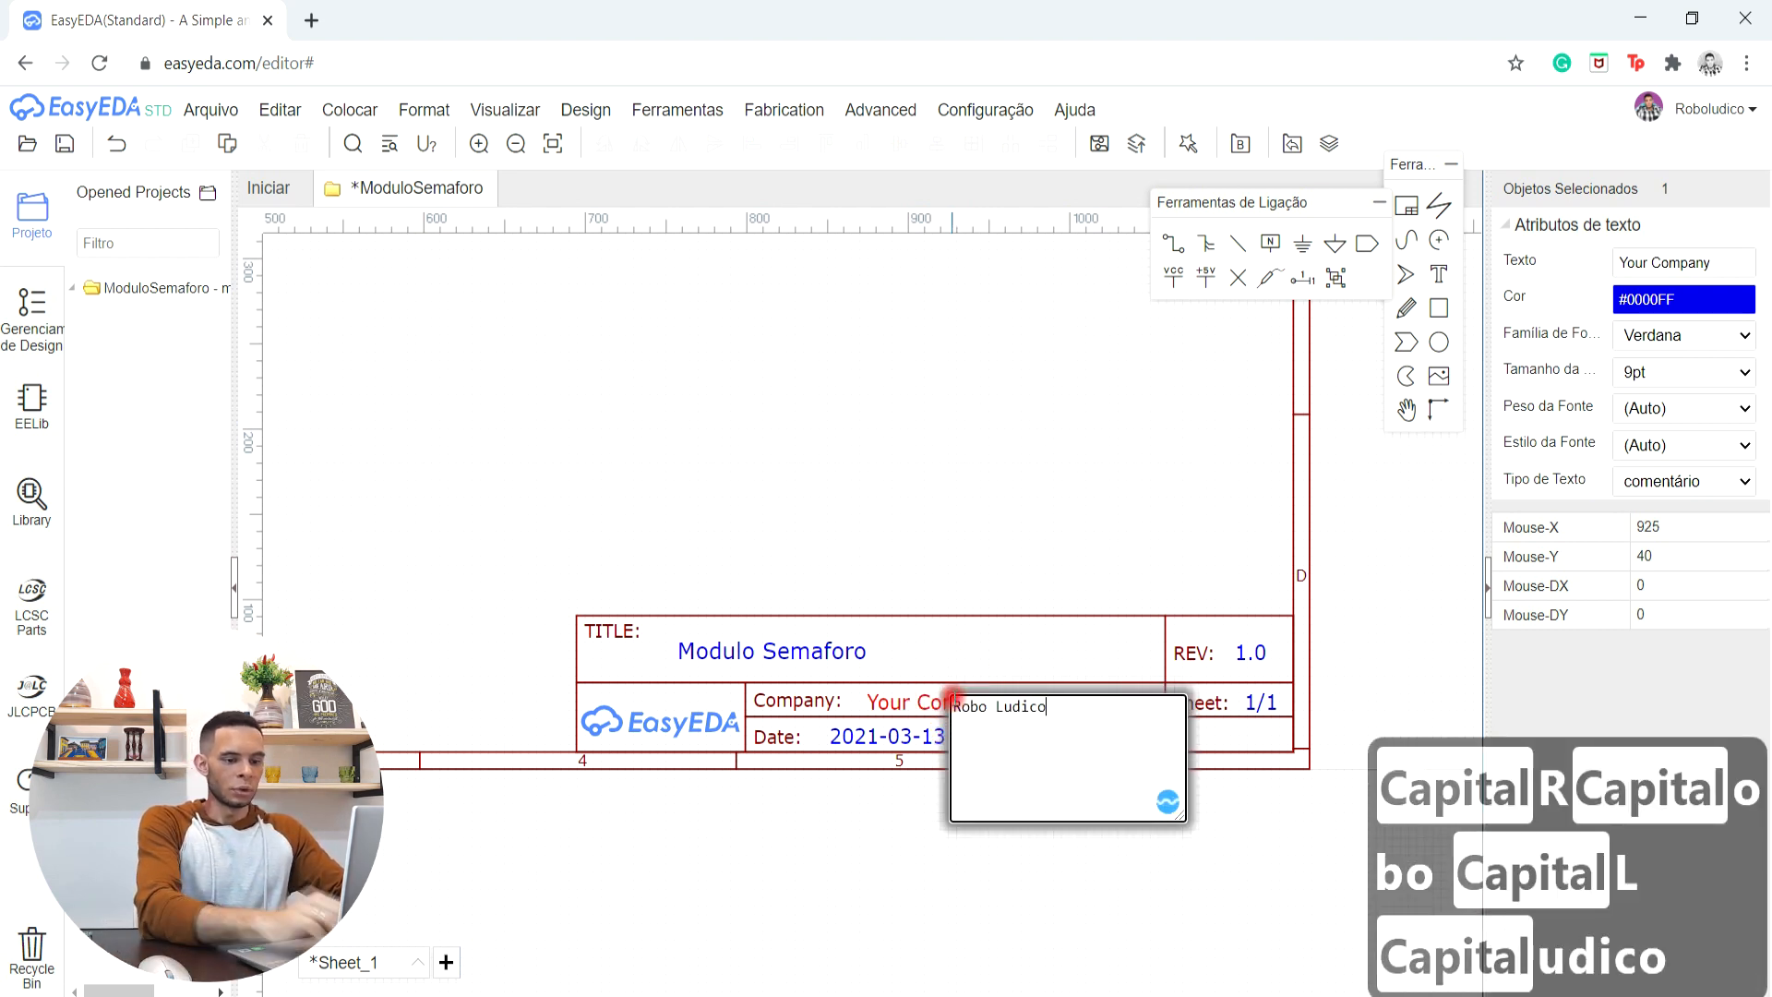
key(Return)
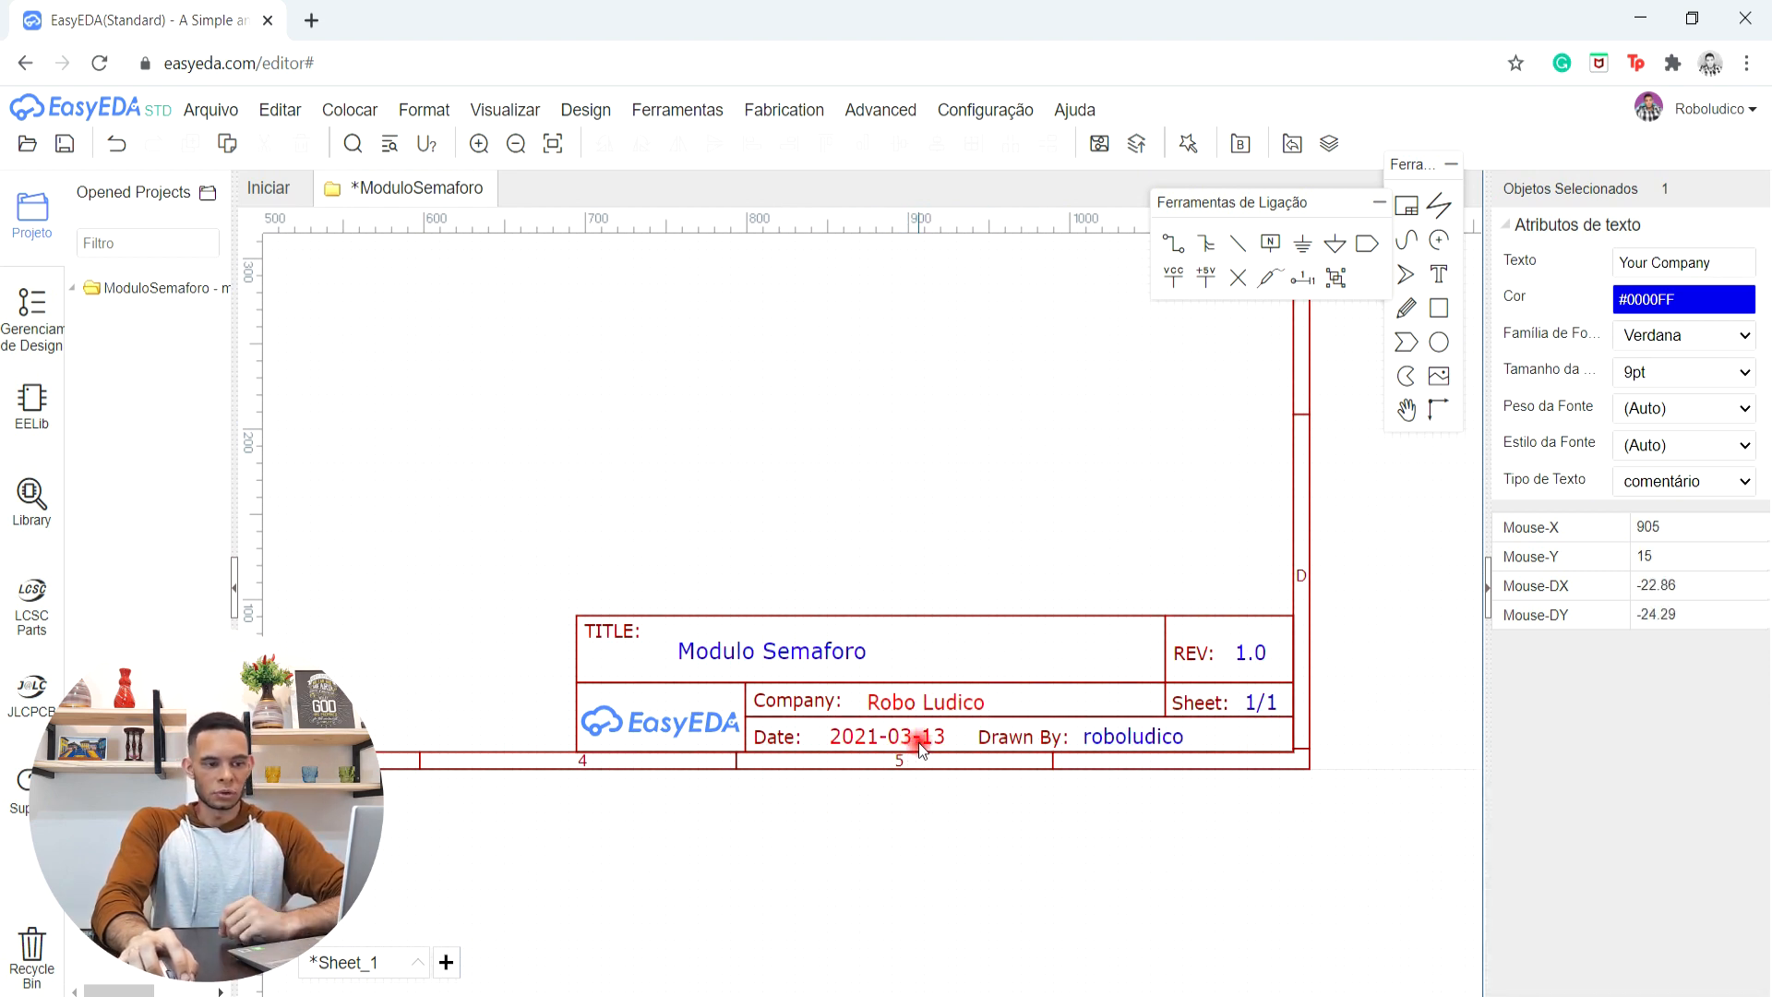
- Replace the Drawn By entry in the title block with the author's full name and deselect it
double_click(1133, 735)
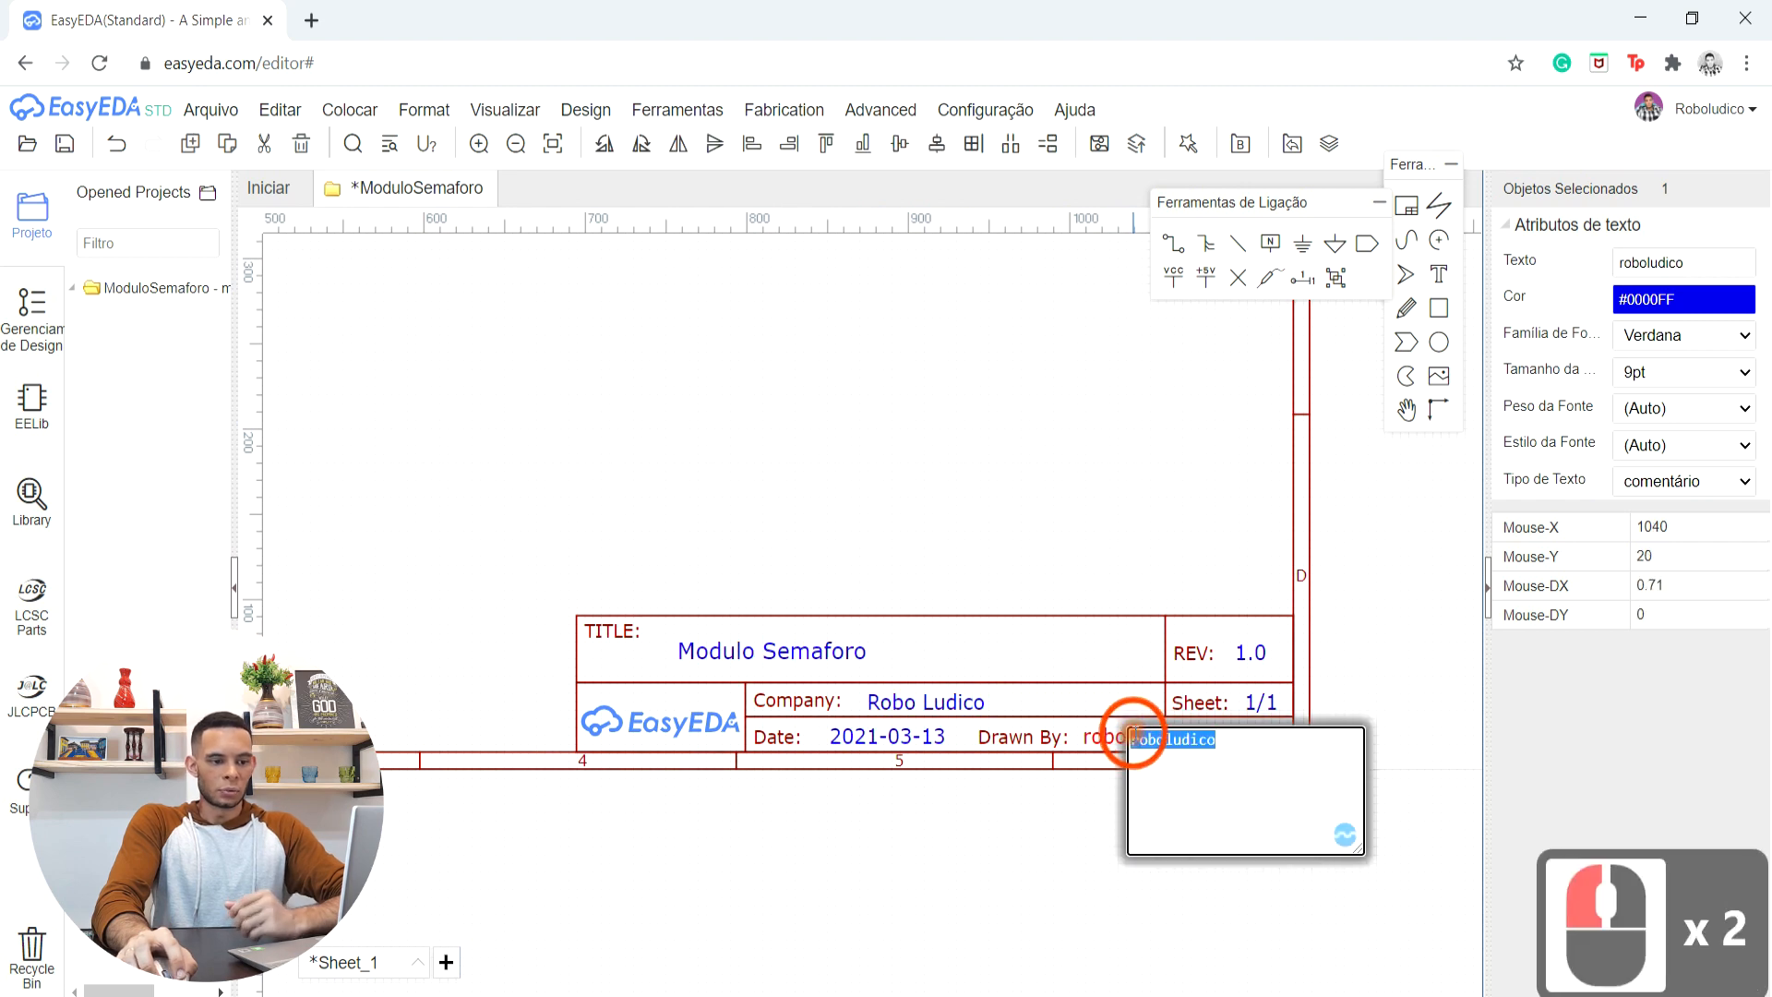
text(Diego M)
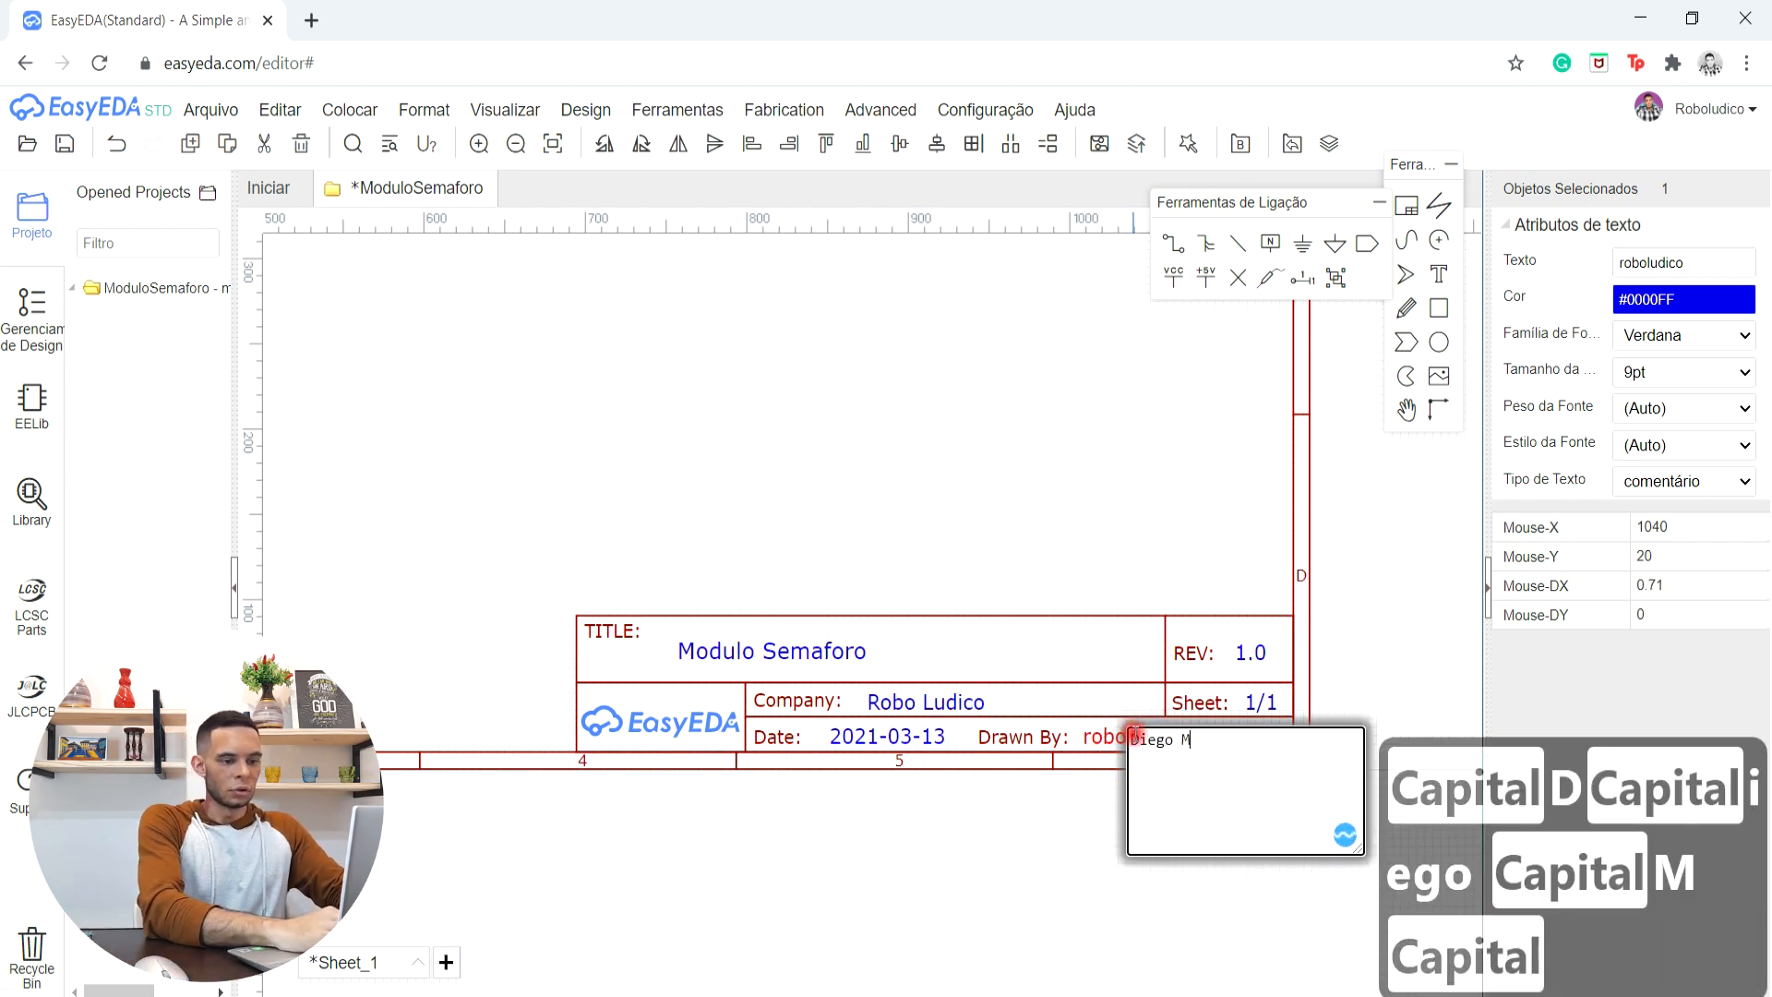
key(BackSpace)
key(BackSpace)
key(BackSpace)
key(BackSpace)
key(BackSpace)
key(BackSpace)
key(BackSpace)
key(BackSpace)
key(BackSpace)
key(BackSpace)
key(BackSpace)
text(dIE)
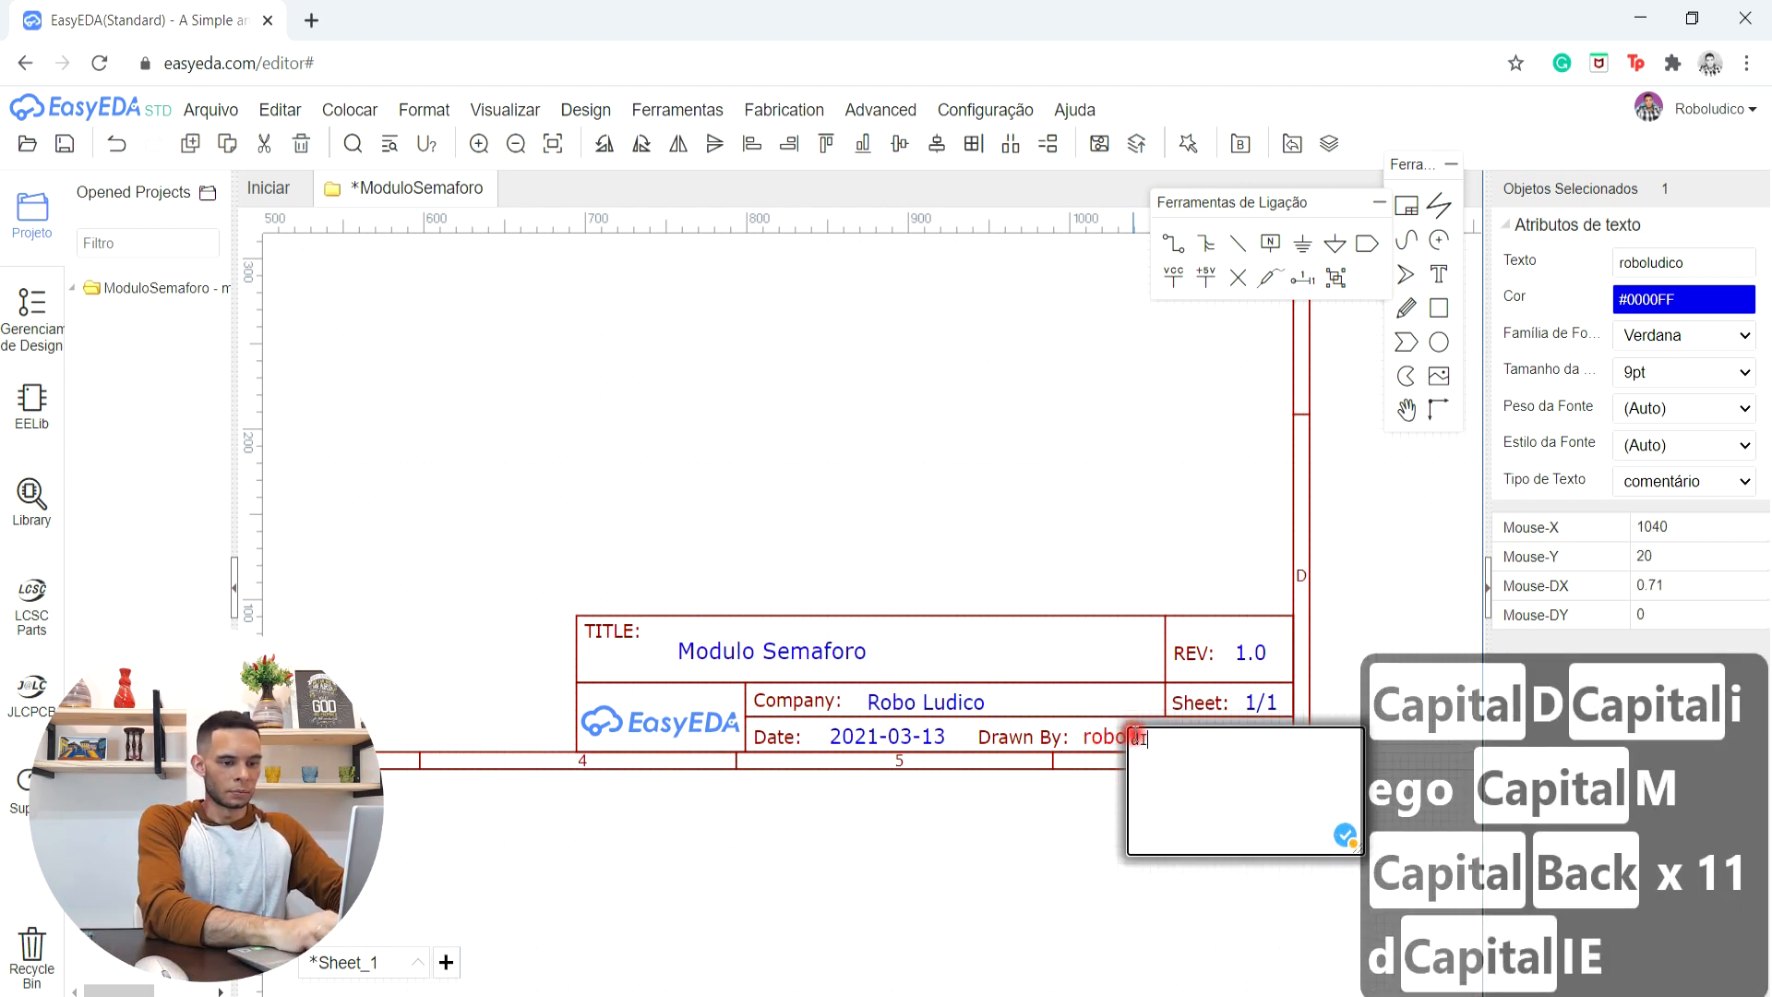
key(BackSpace)
key(BackSpace)
key(BackSpace)
text(Diego Moreira)
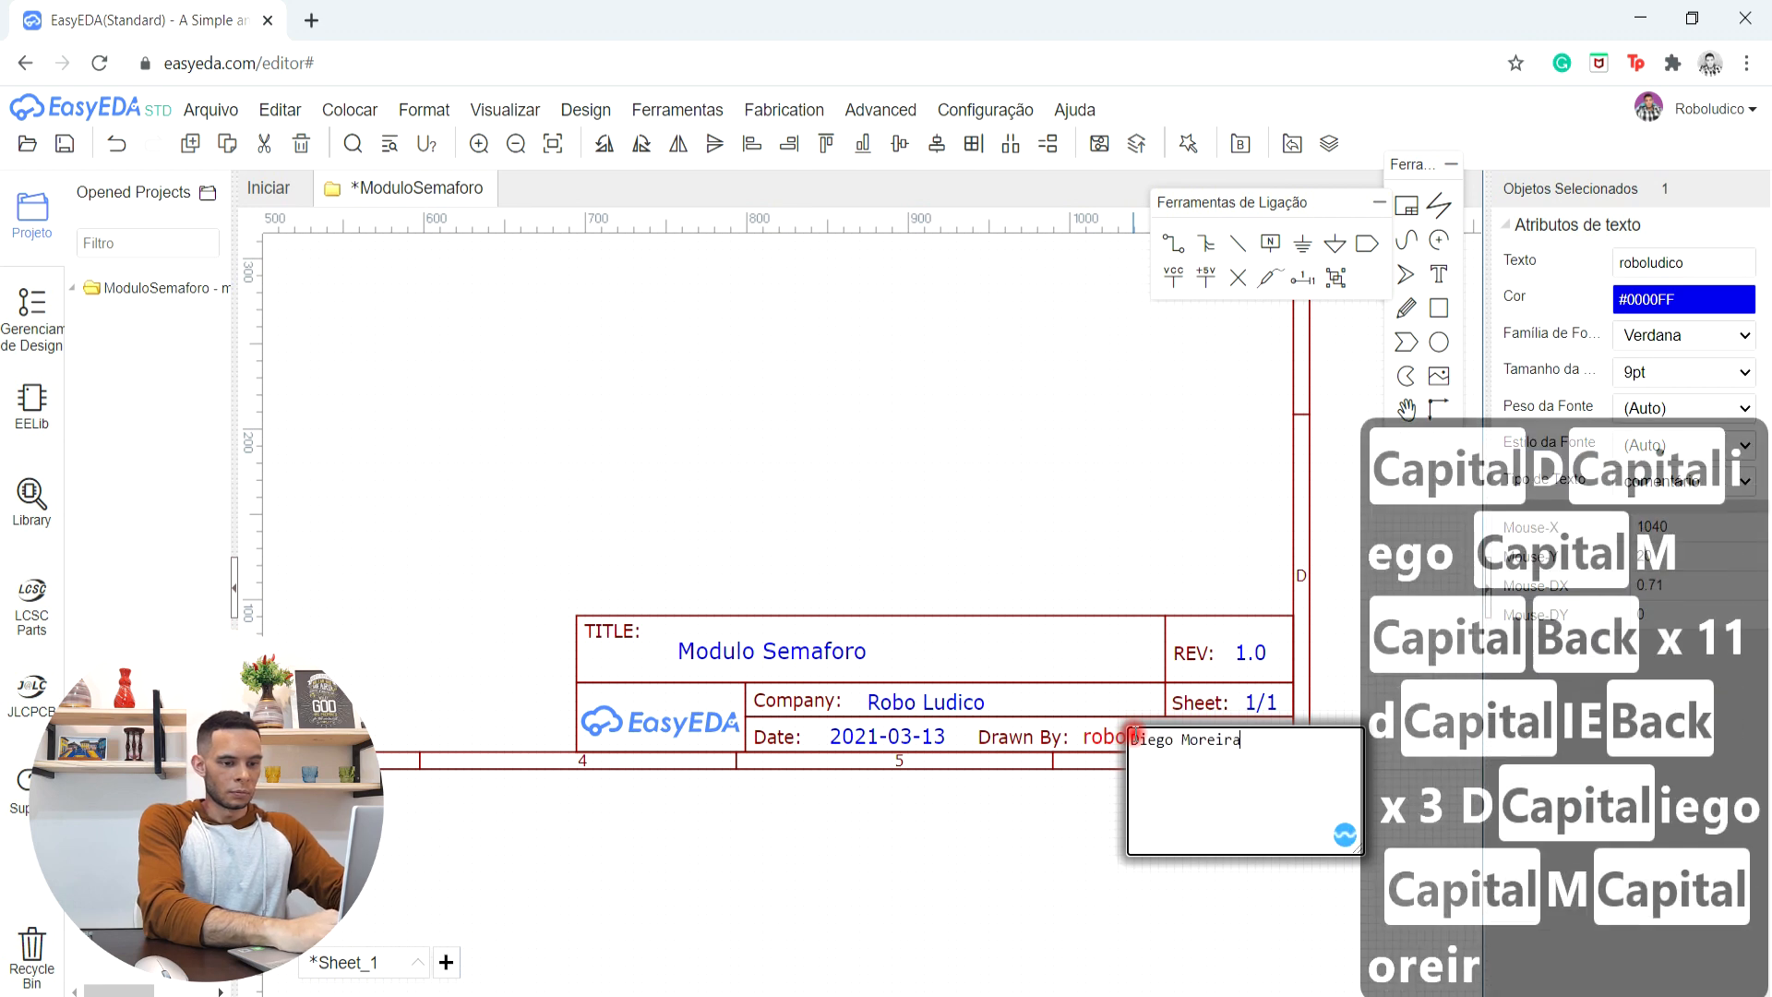
key(Return)
click(1063, 517)
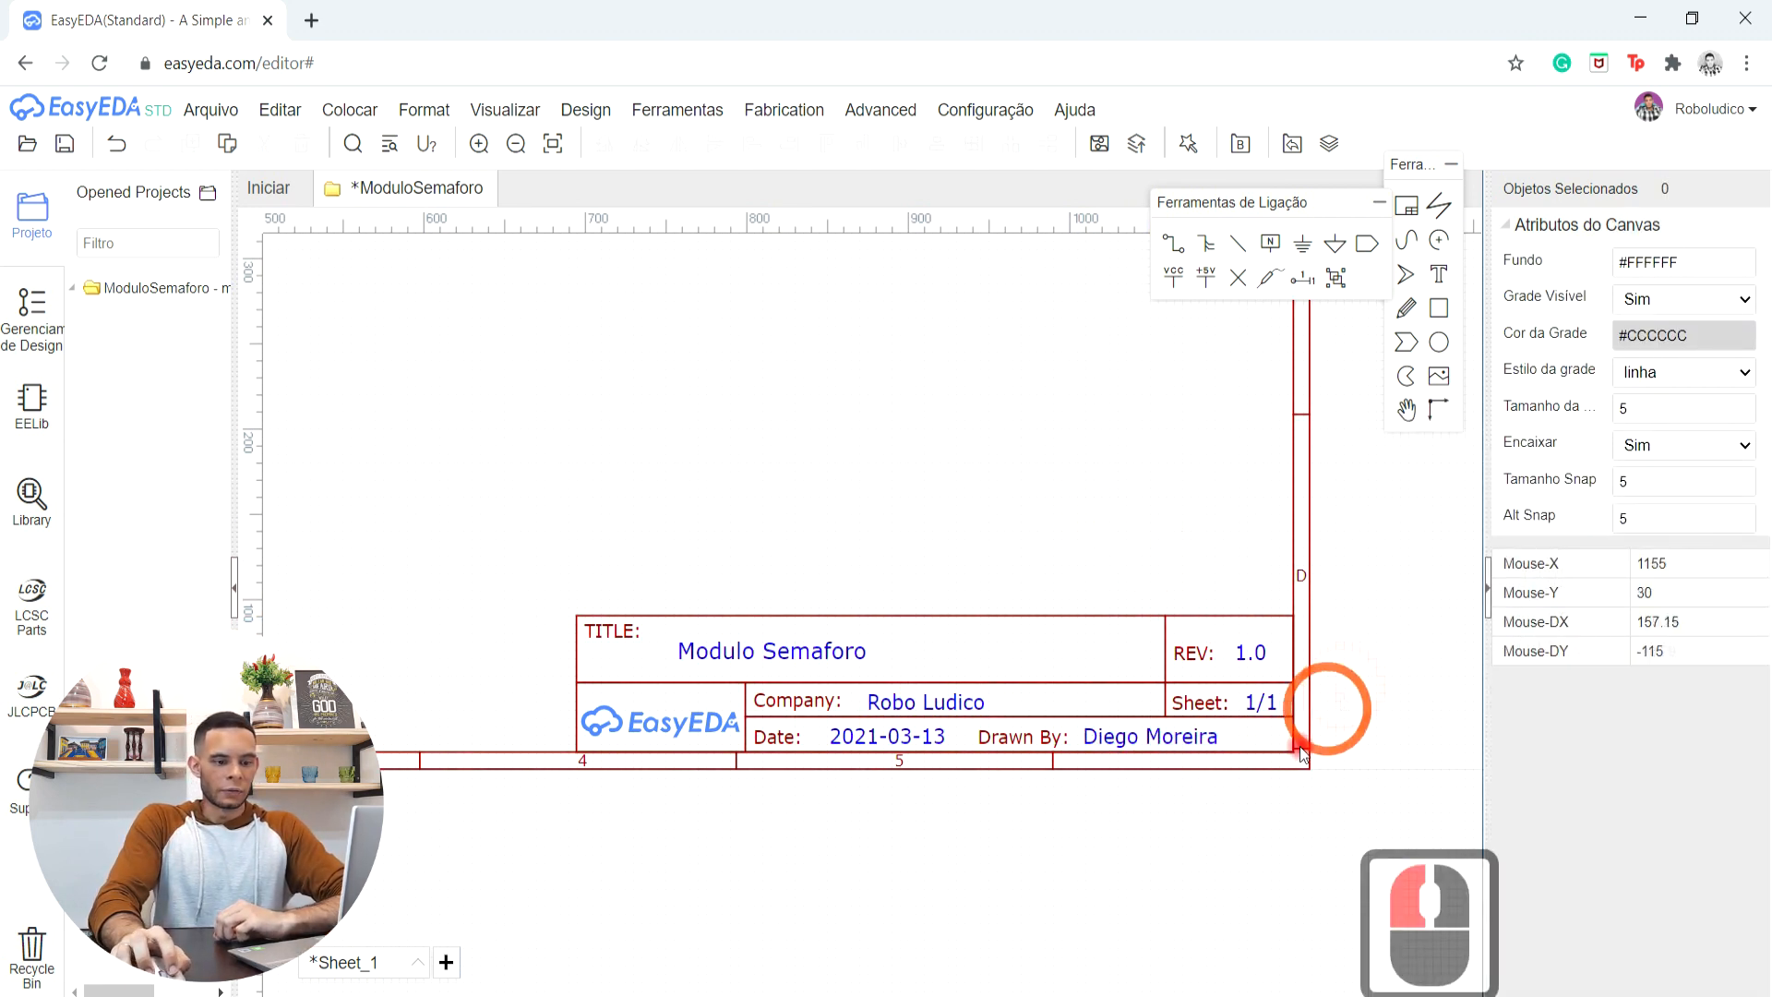
- Find the LED among the diodes in the EELib component library and choose its LED-TH-5mm_R variant
scroll(1170, 685, up, 2)
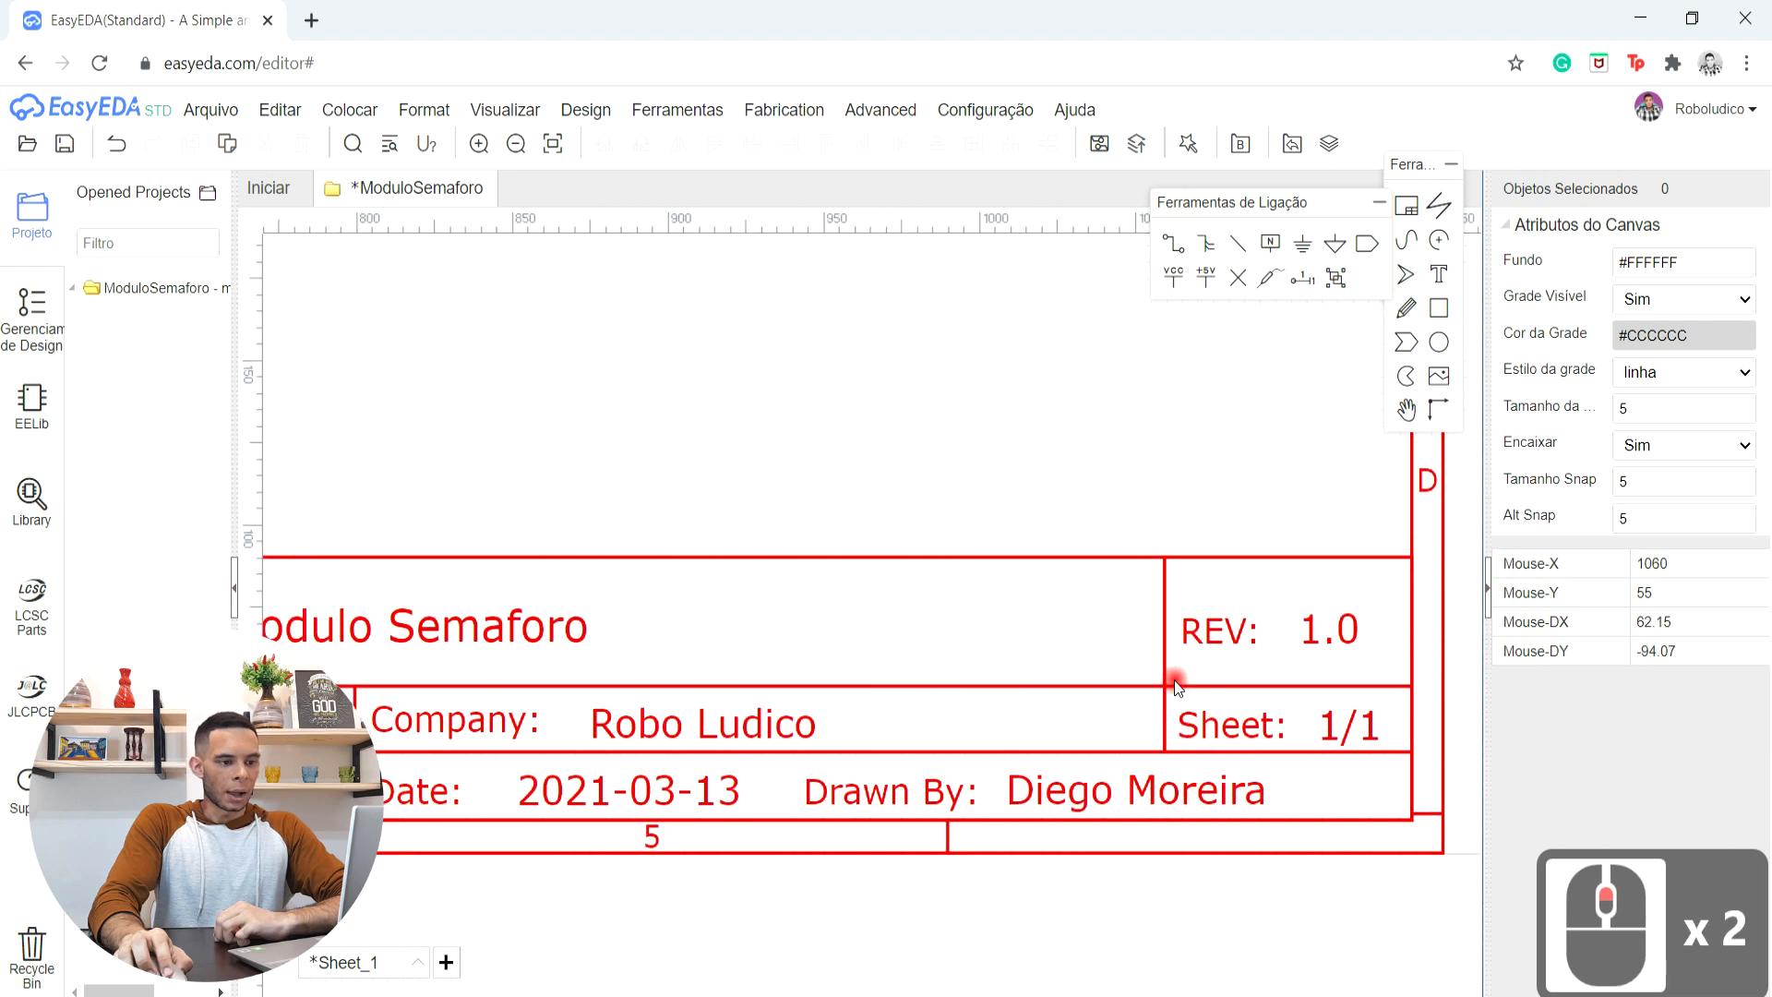
scroll(1170, 681, down, 6)
click(953, 687)
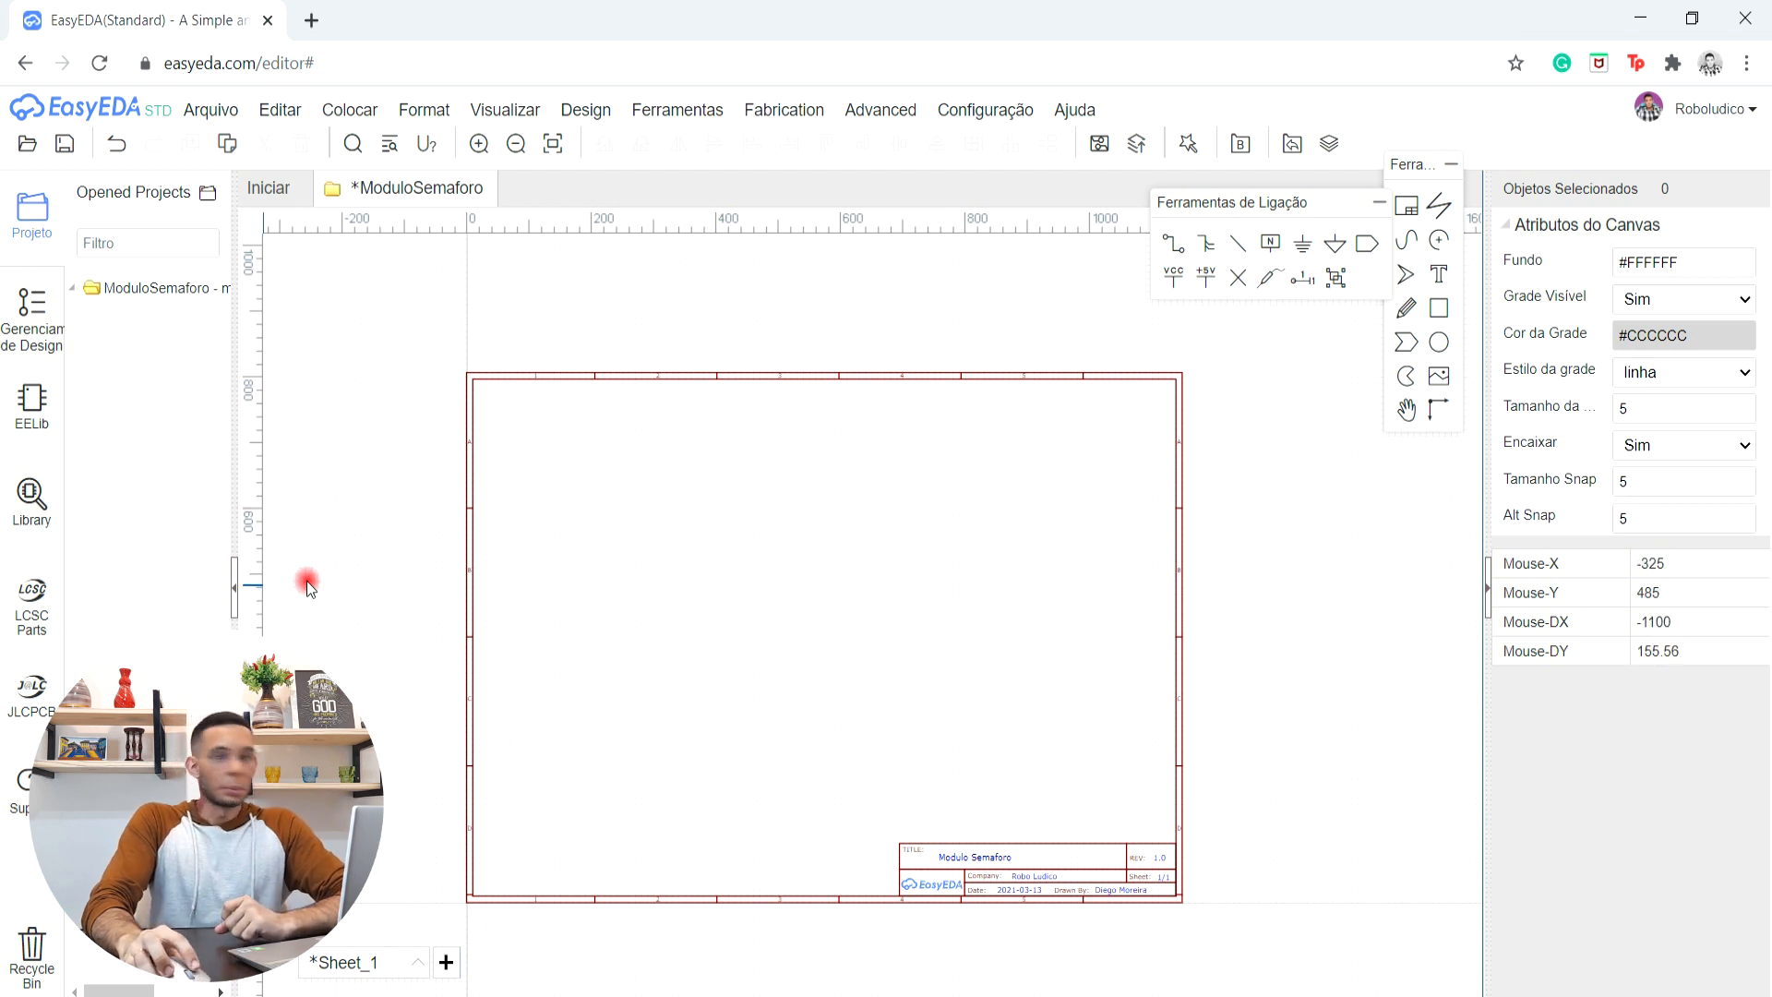
click(30, 406)
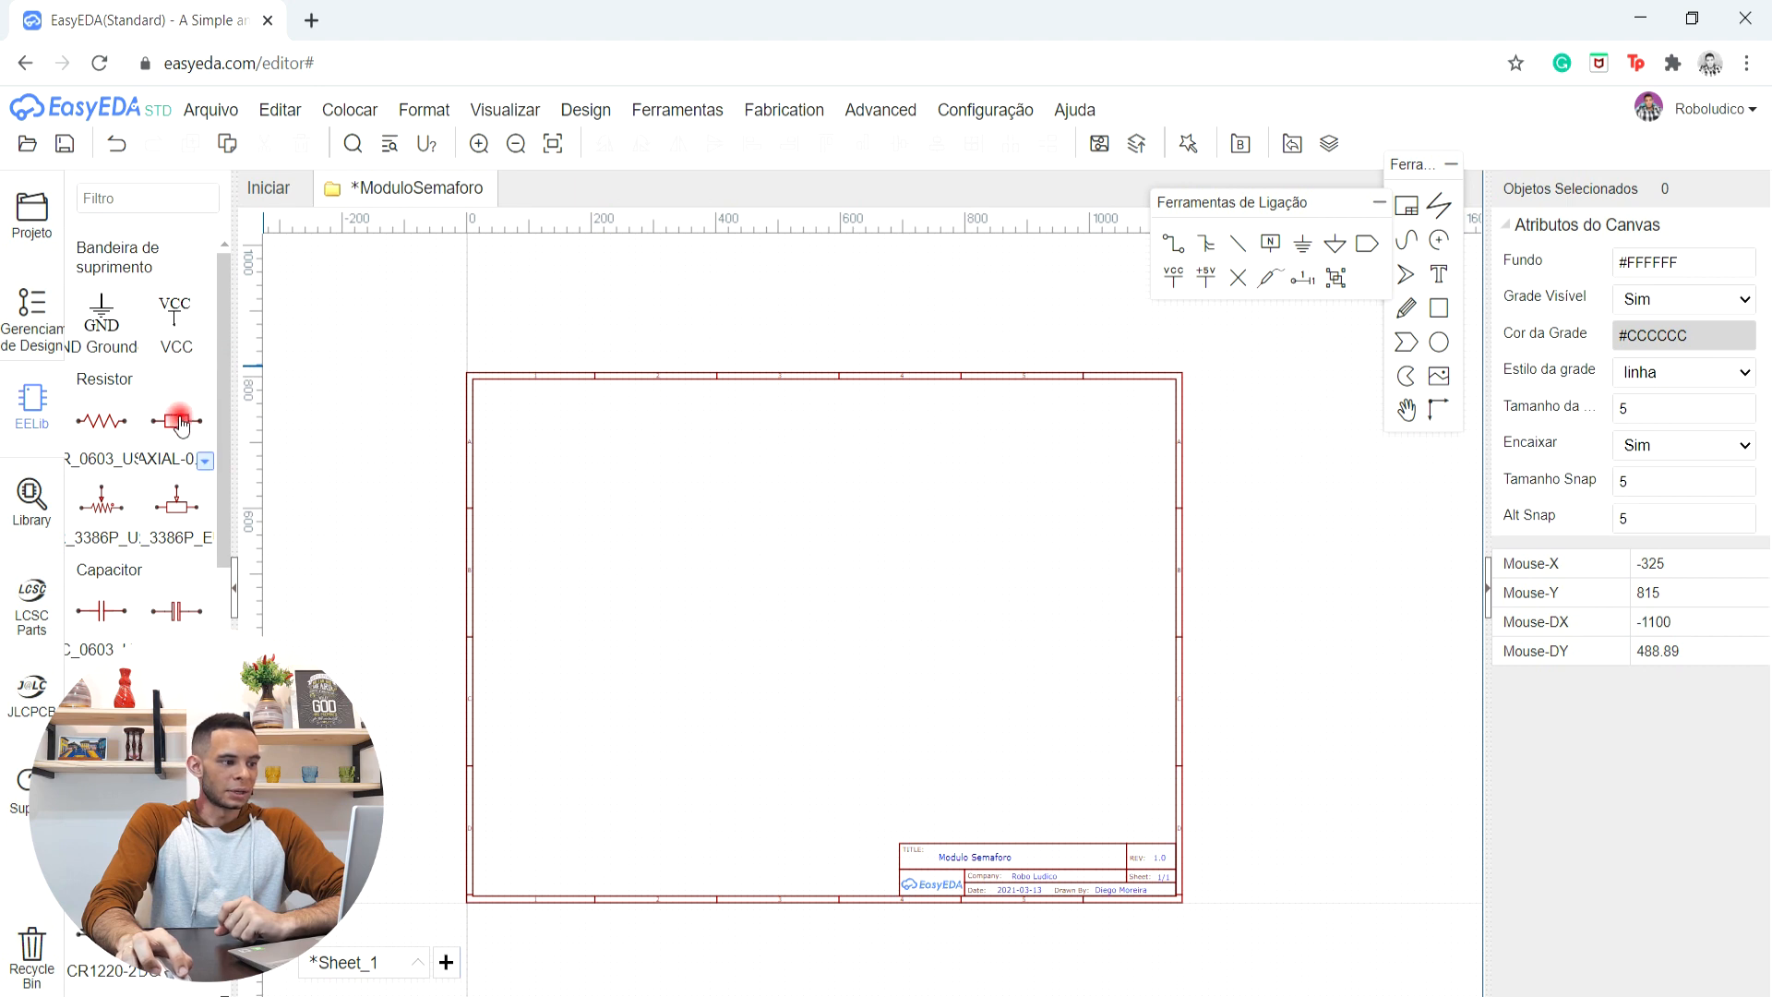
scroll(164, 619, down, 4)
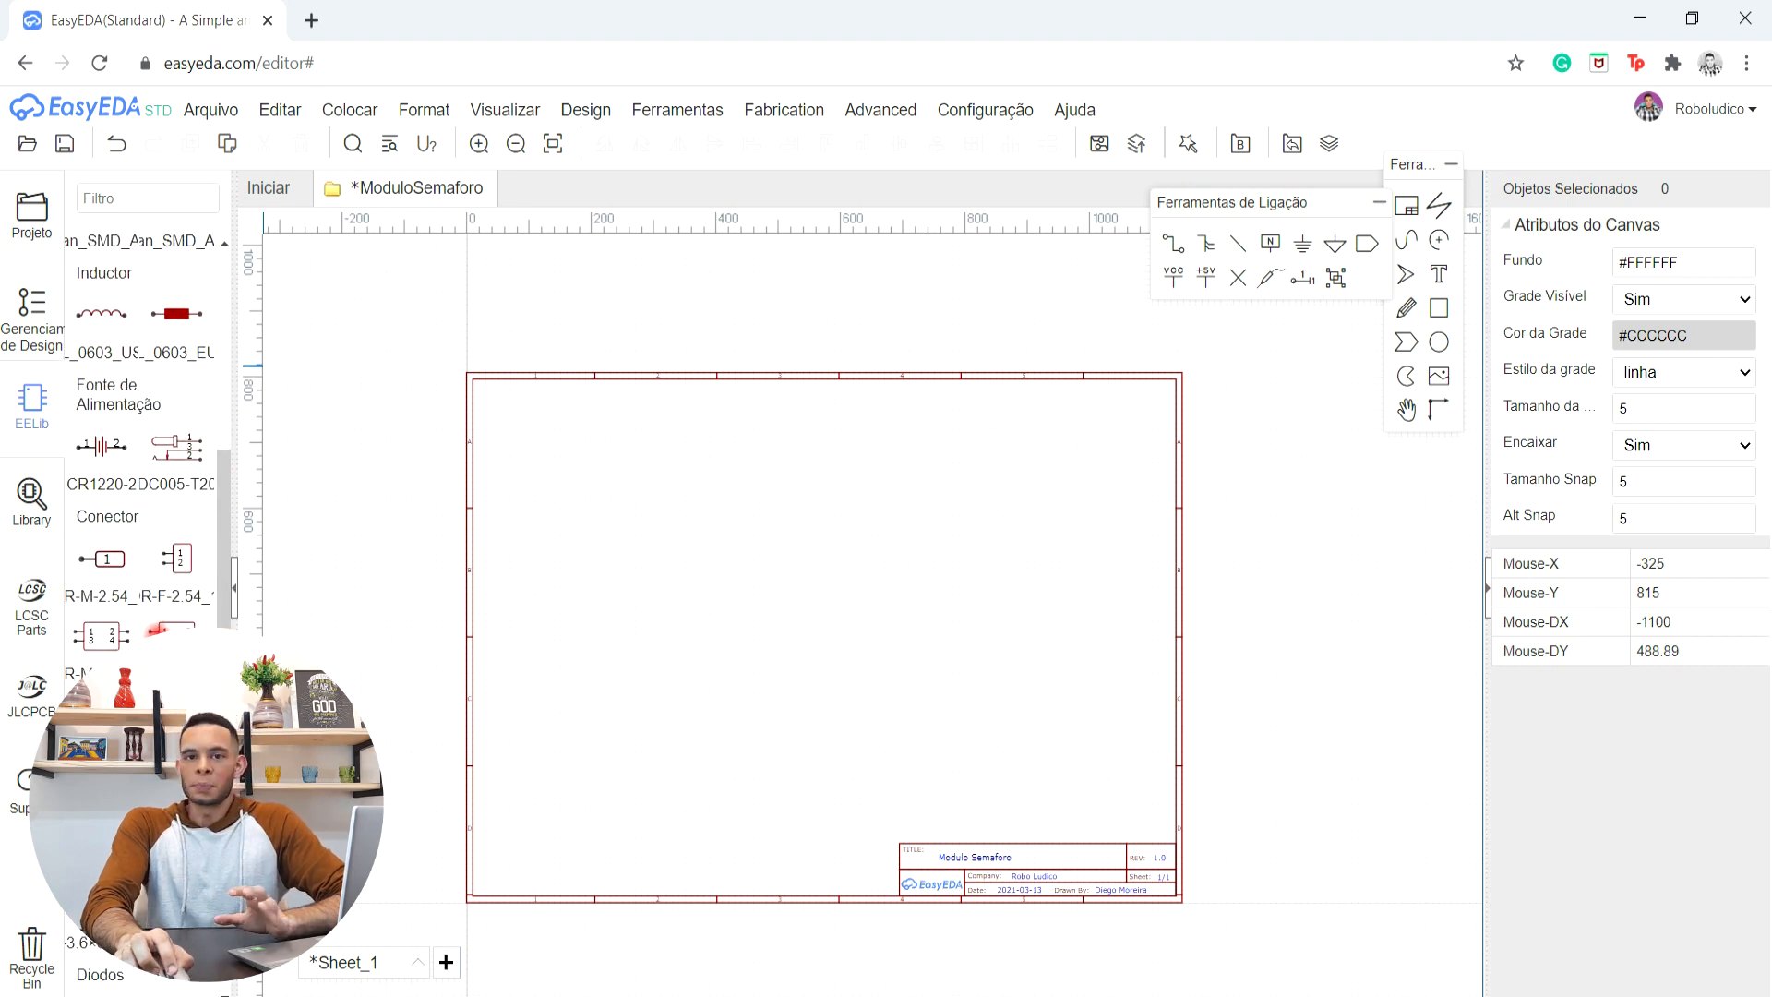
scroll(155, 633, down, 4)
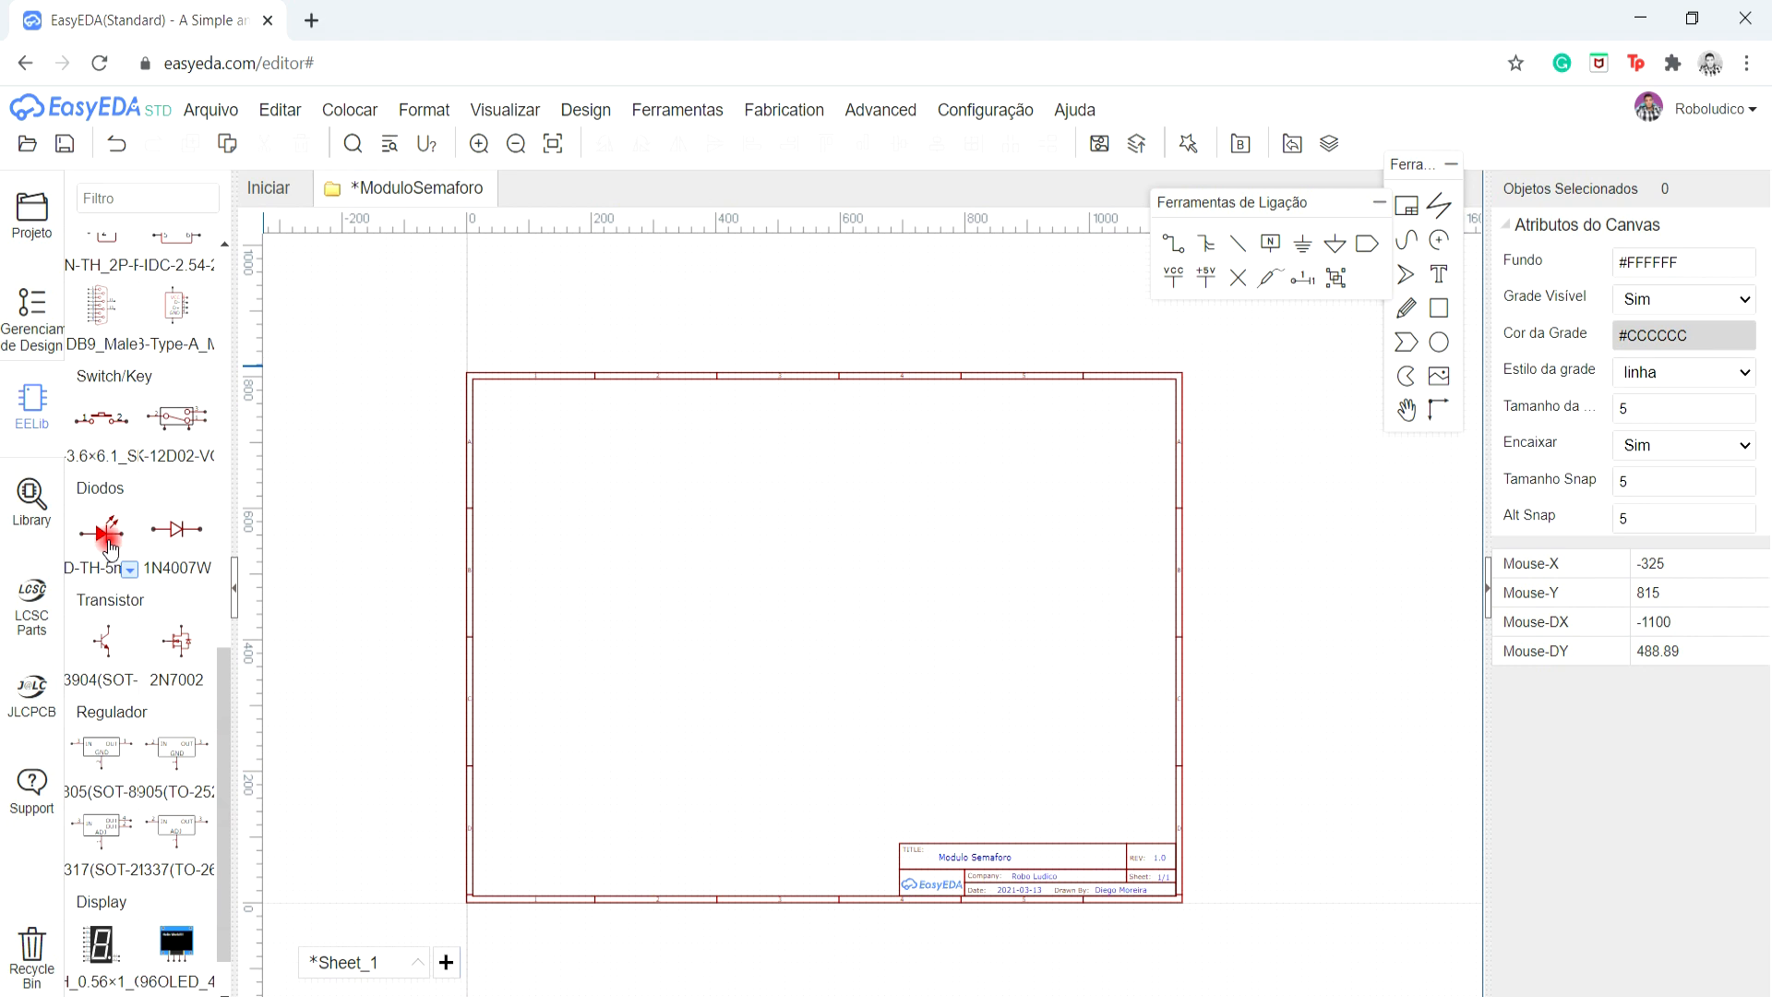
click(130, 571)
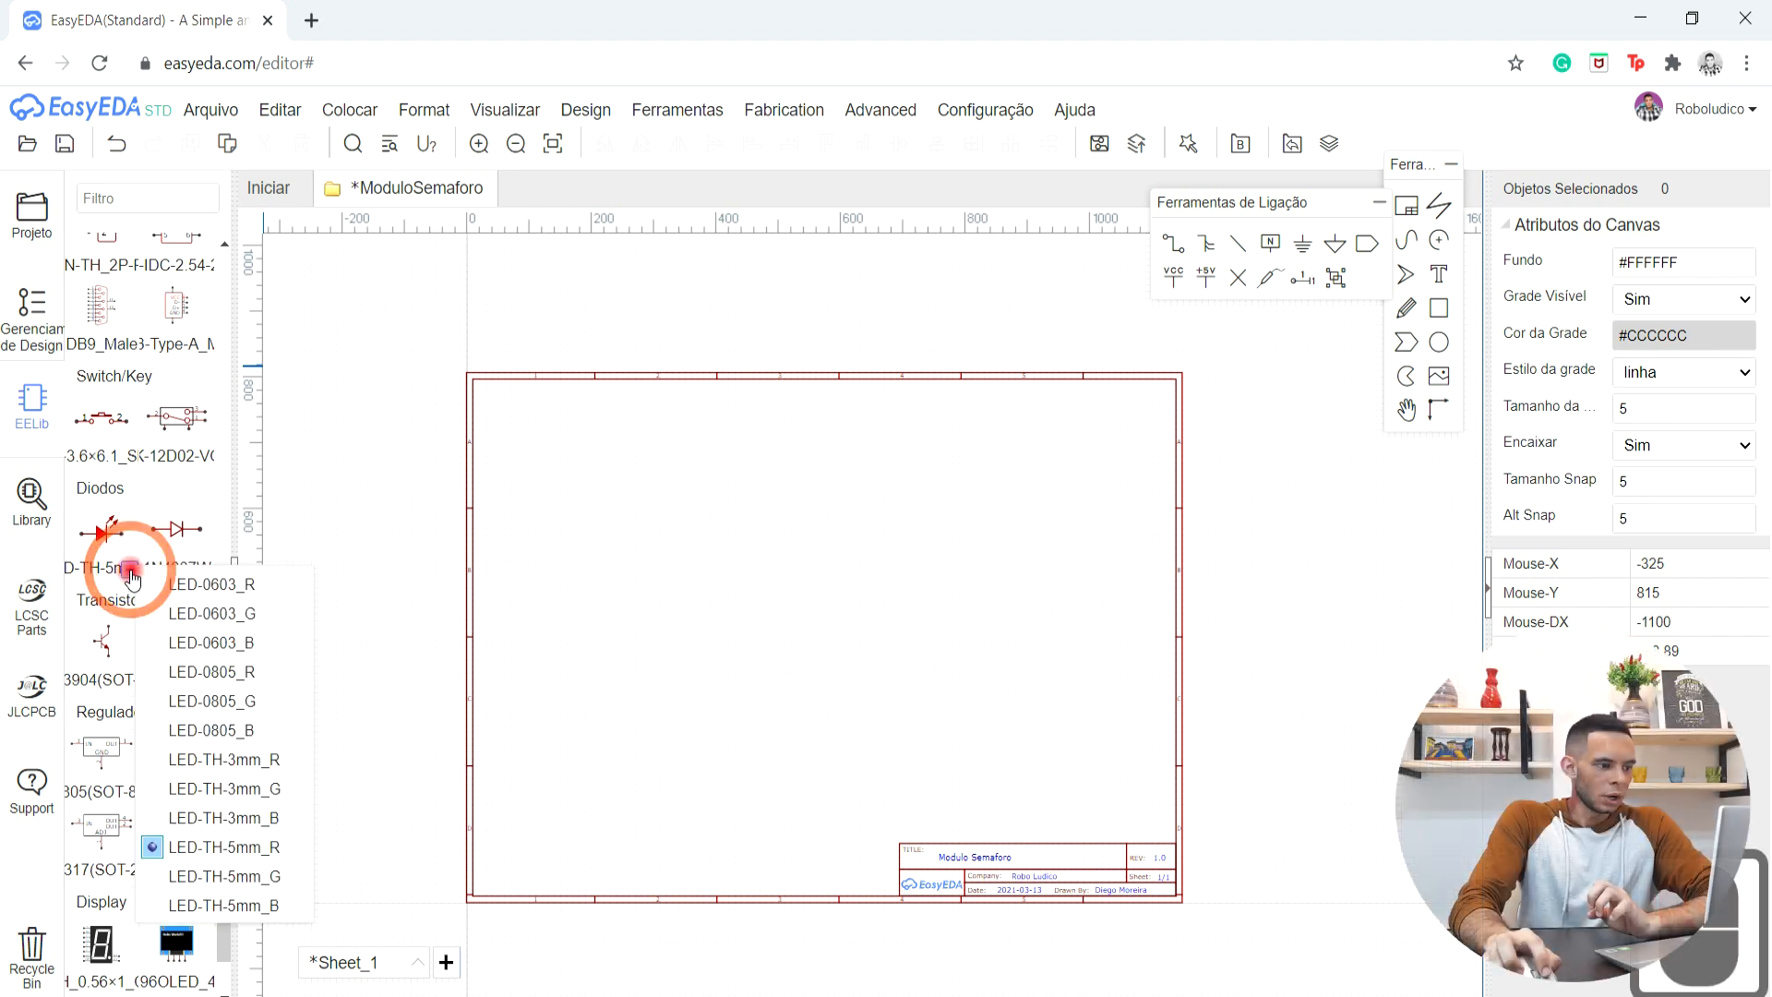
click(130, 570)
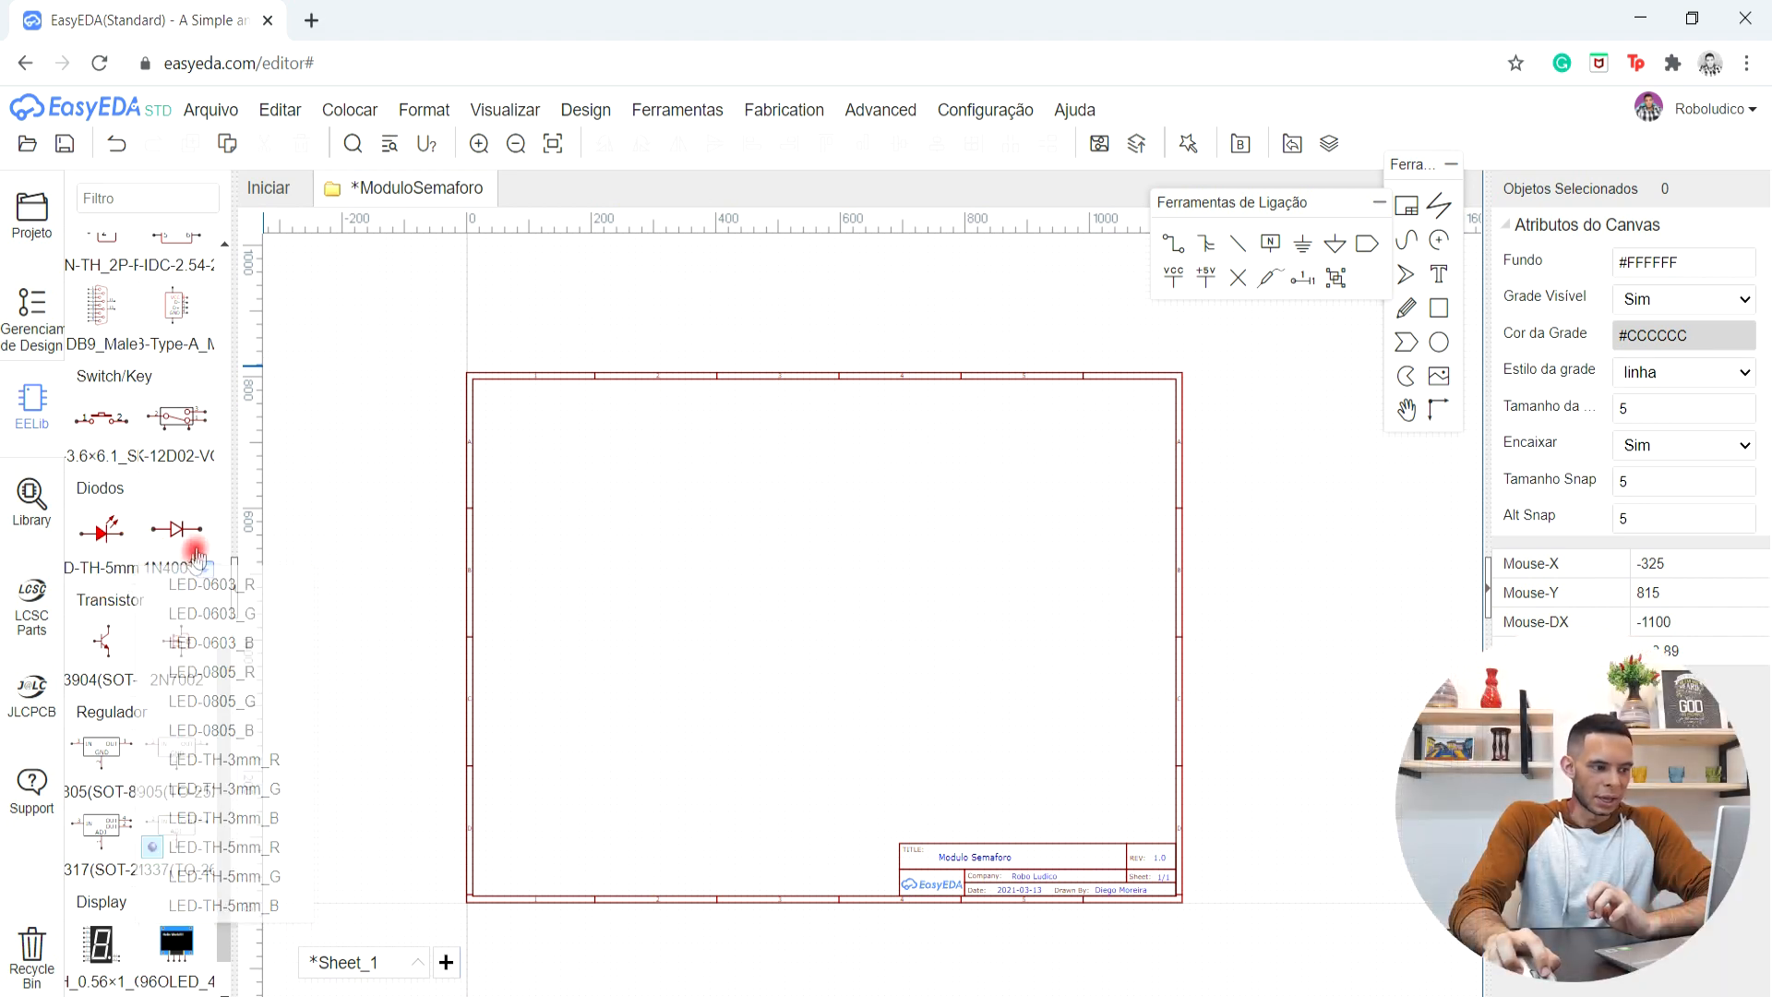
click(130, 570)
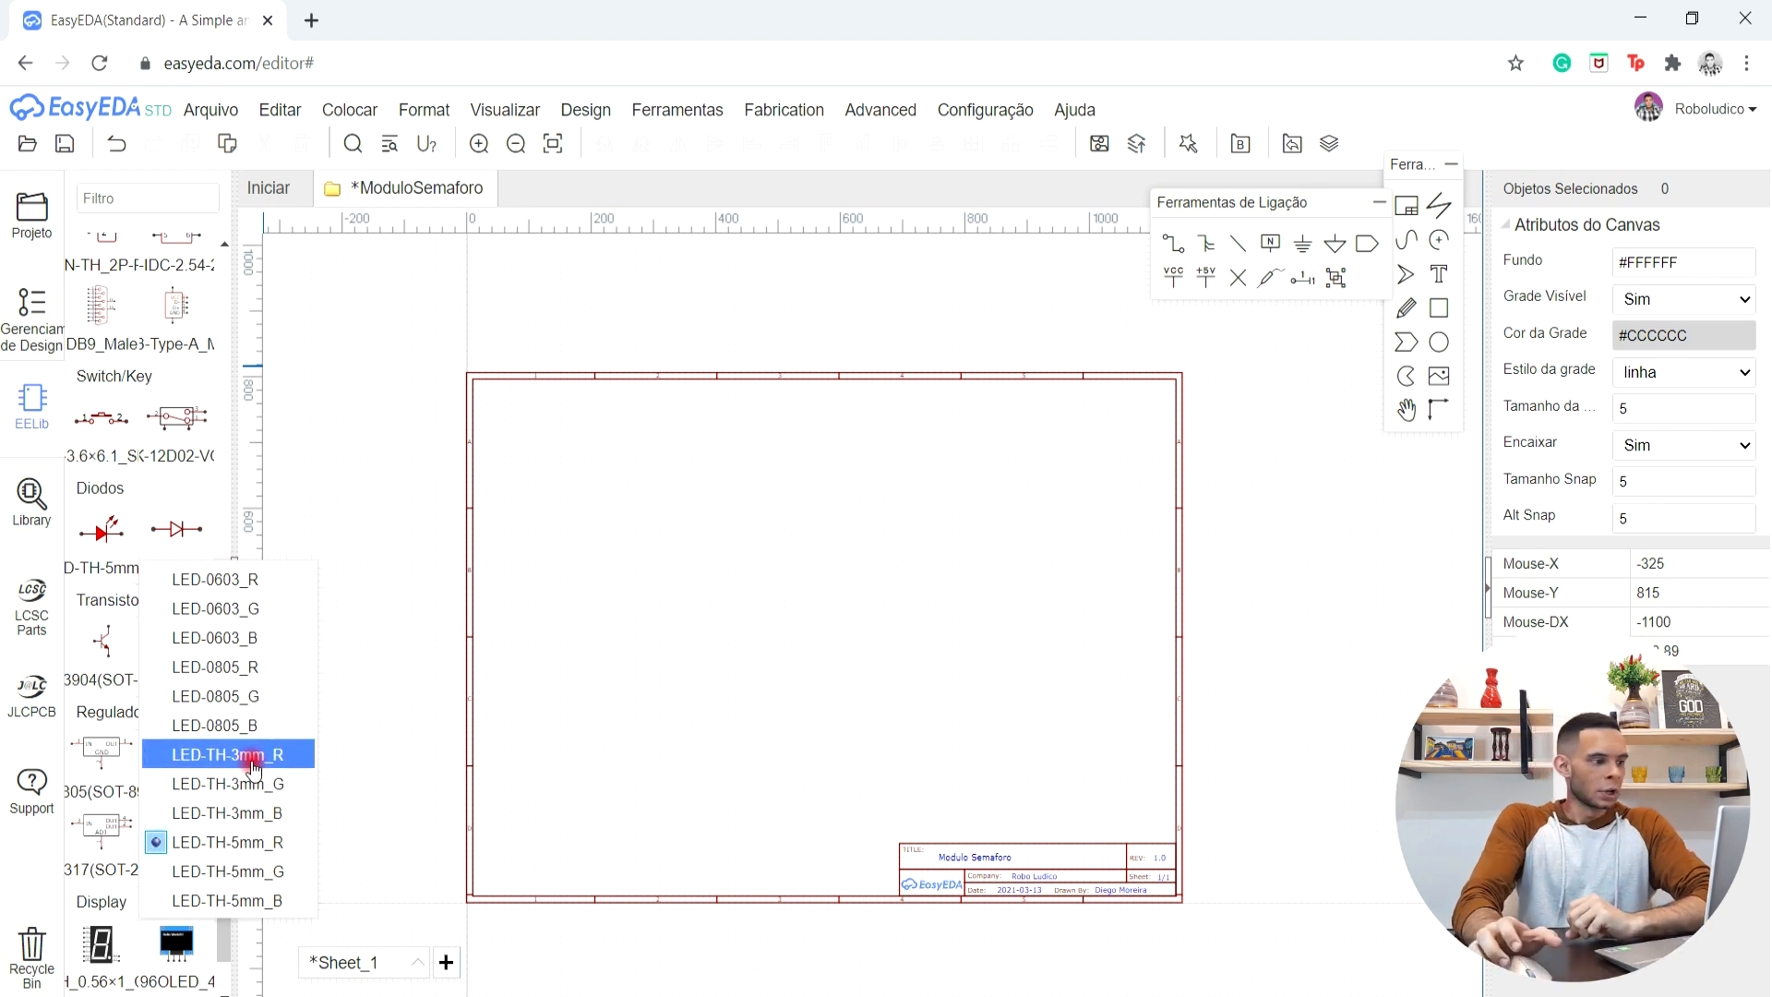
click(127, 567)
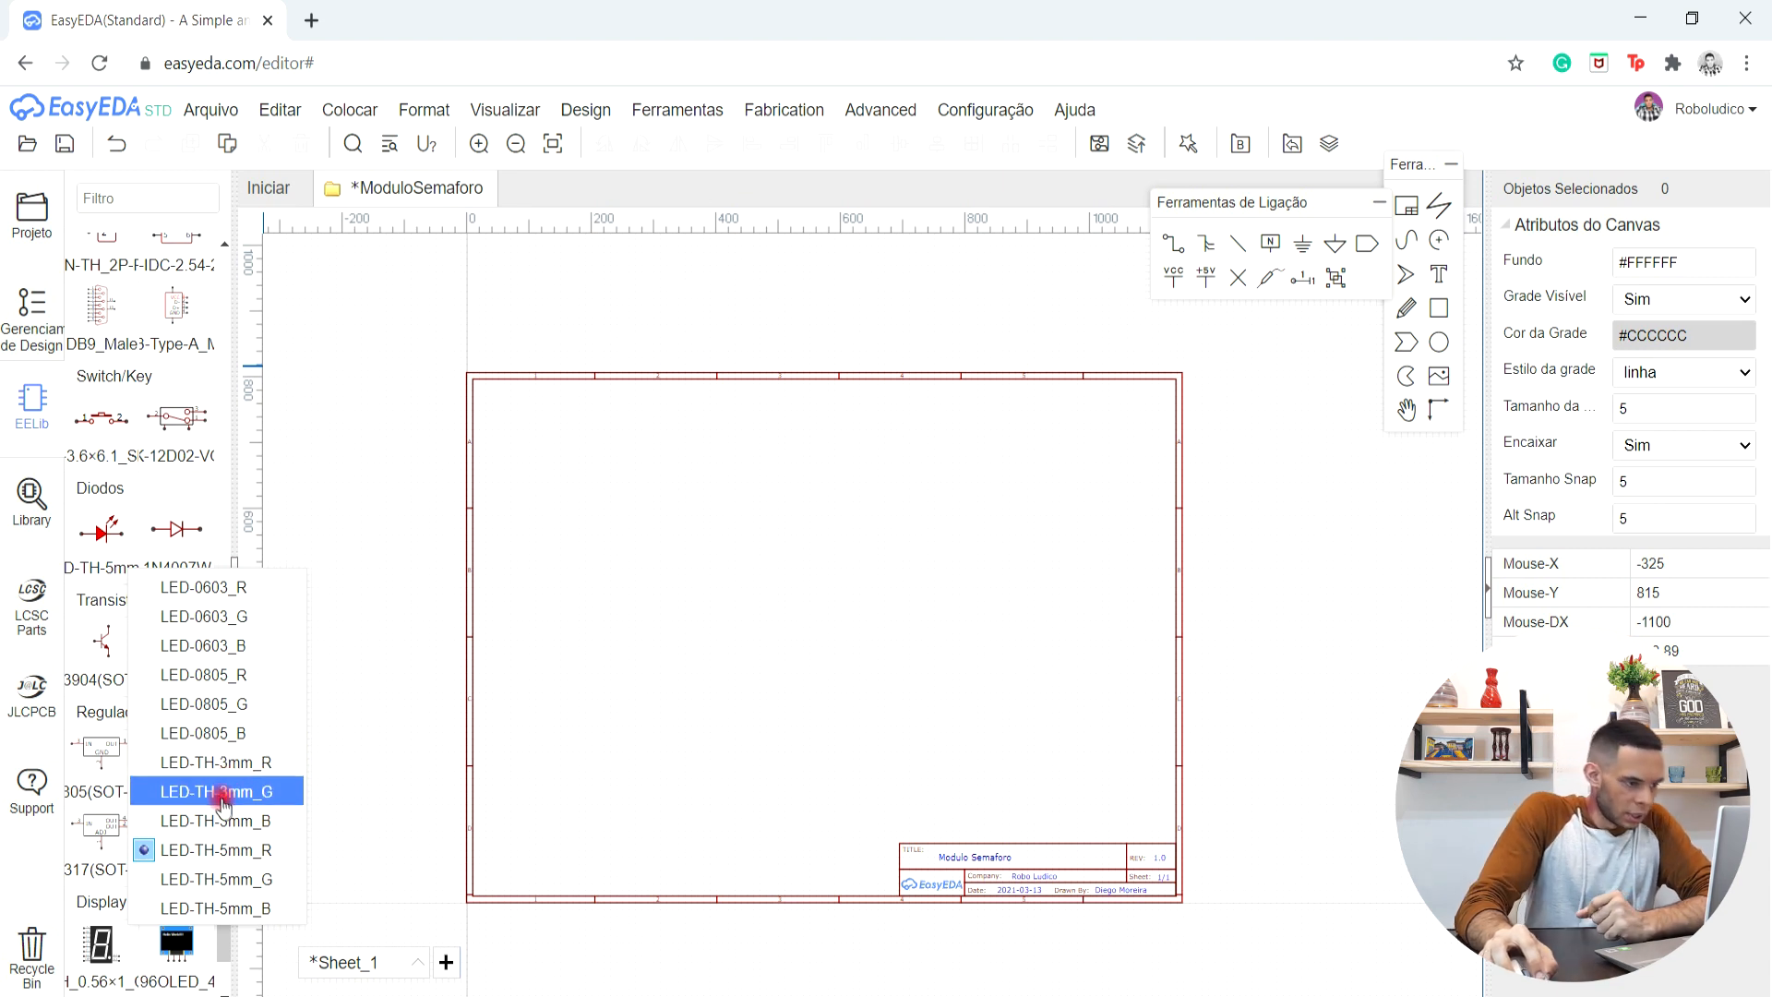
click(226, 850)
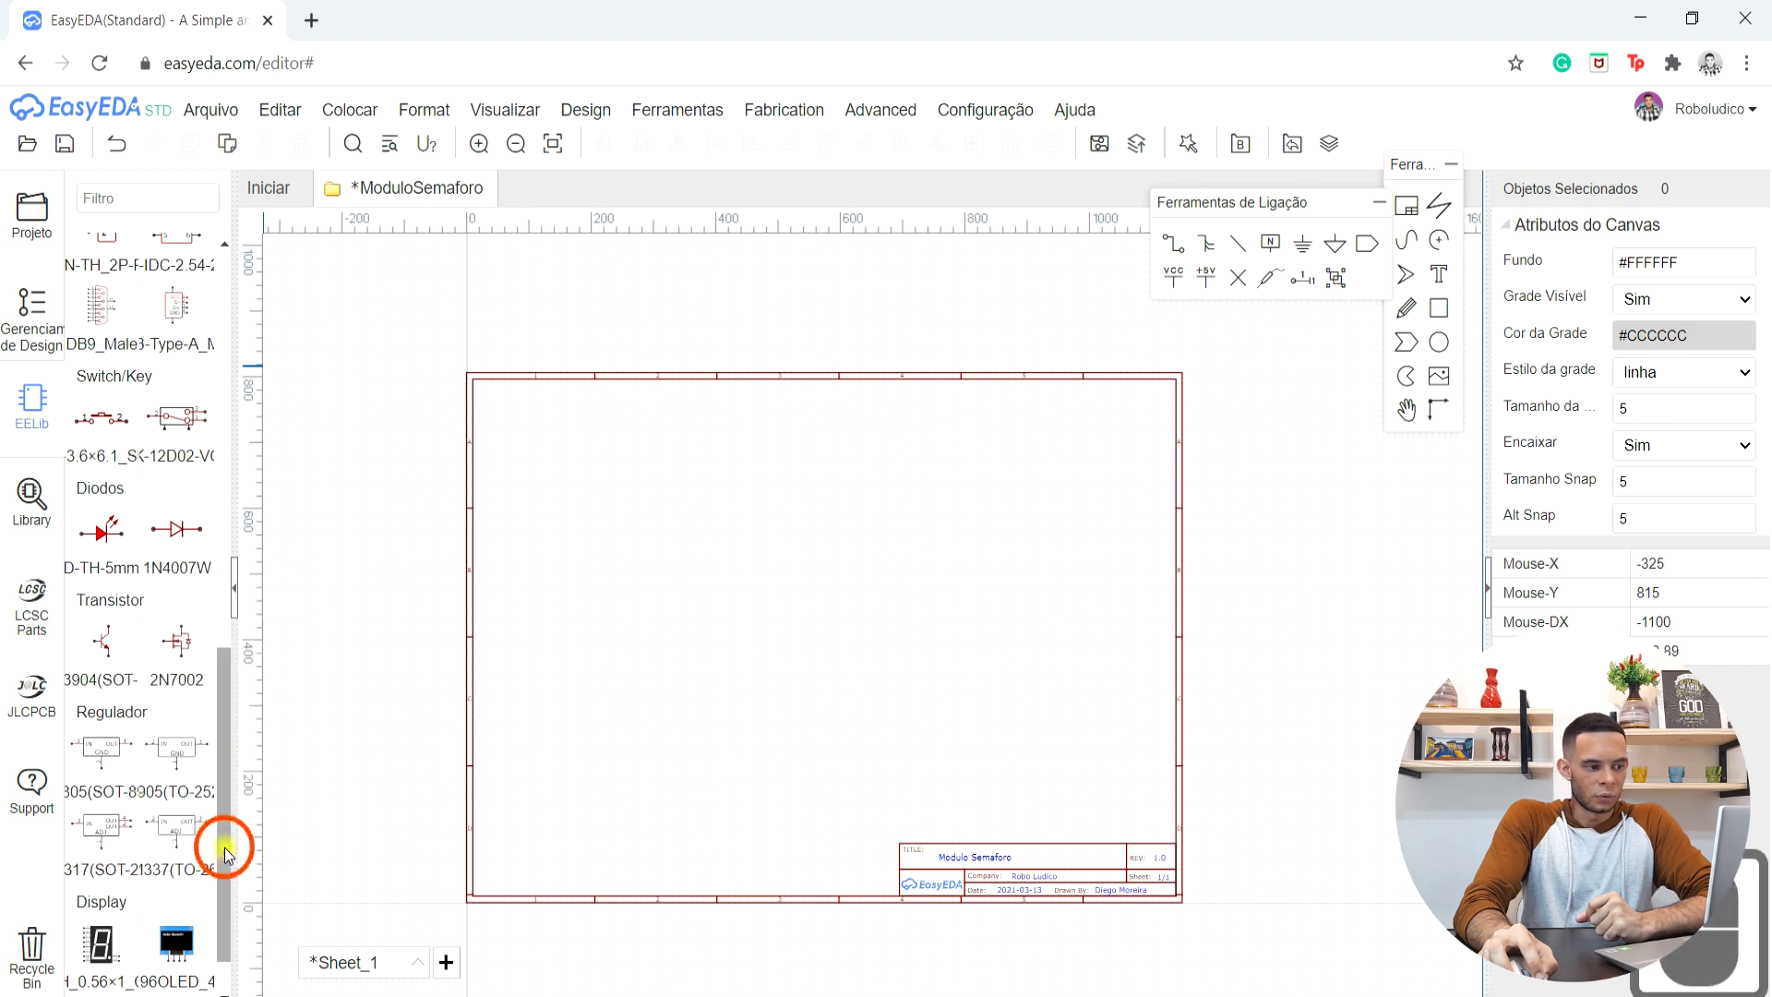
- Place one 5 mm LED in the upper part of the sheet, rotated to point vertically downward, and end the placement
click(102, 533)
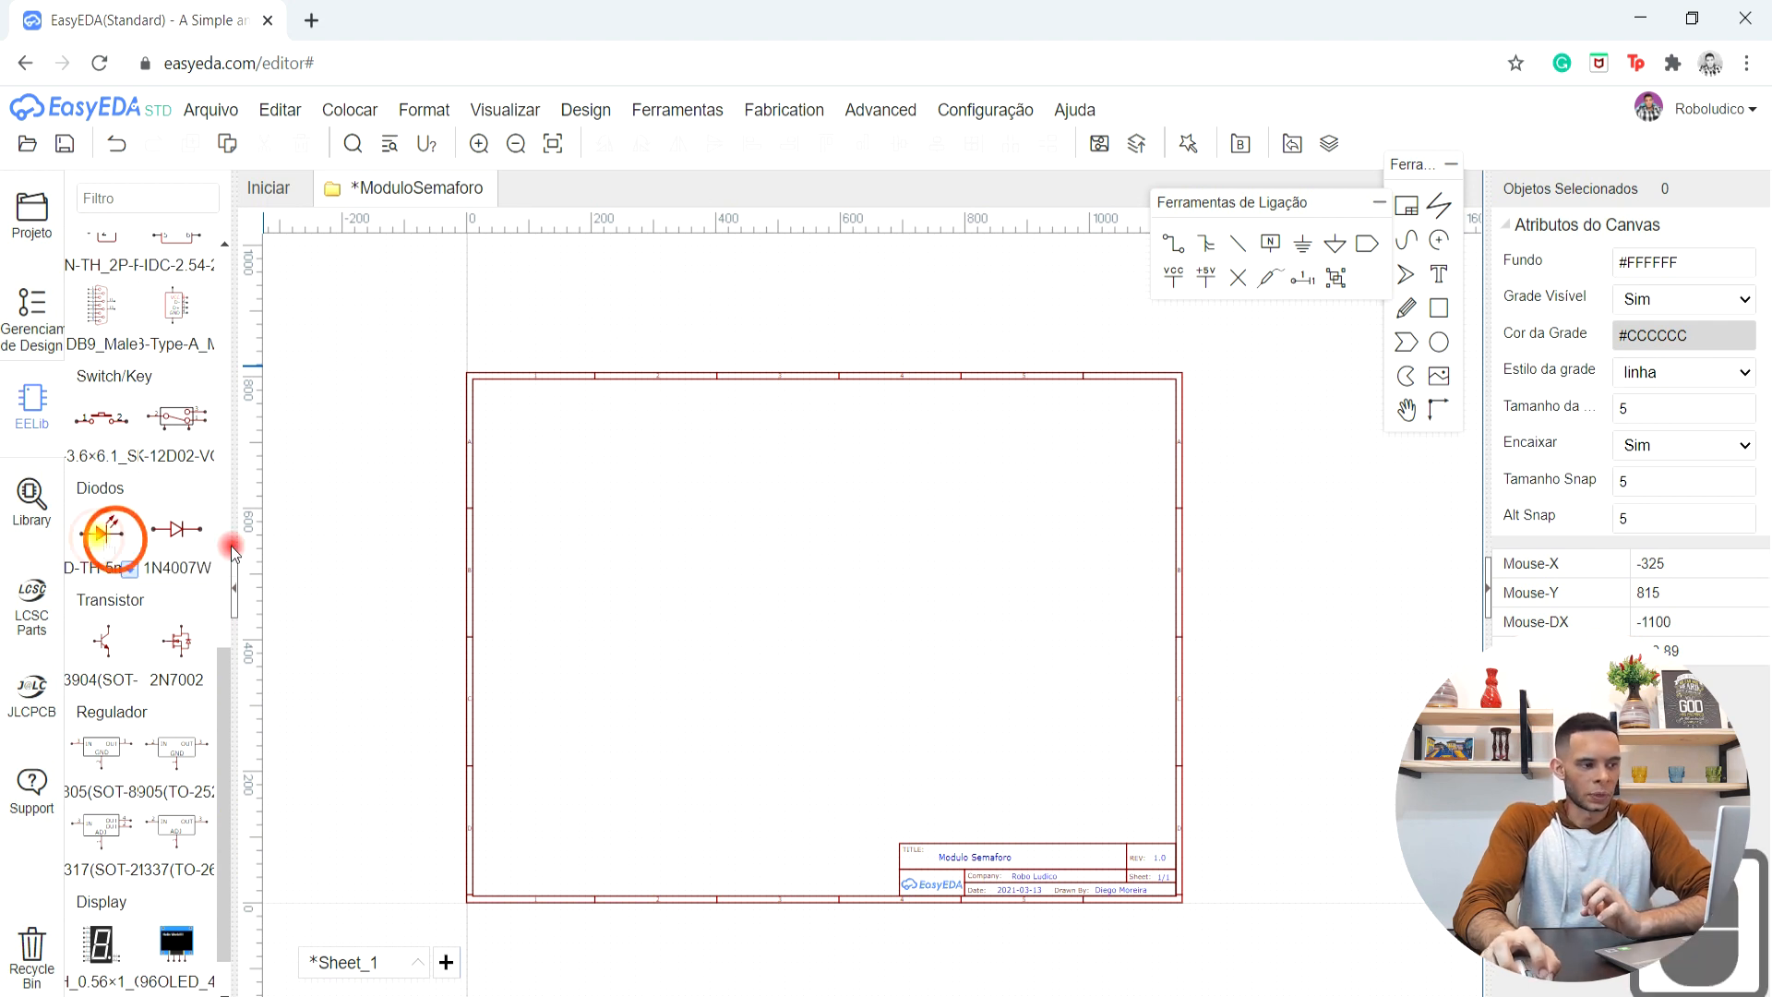
scroll(656, 554, up, 6)
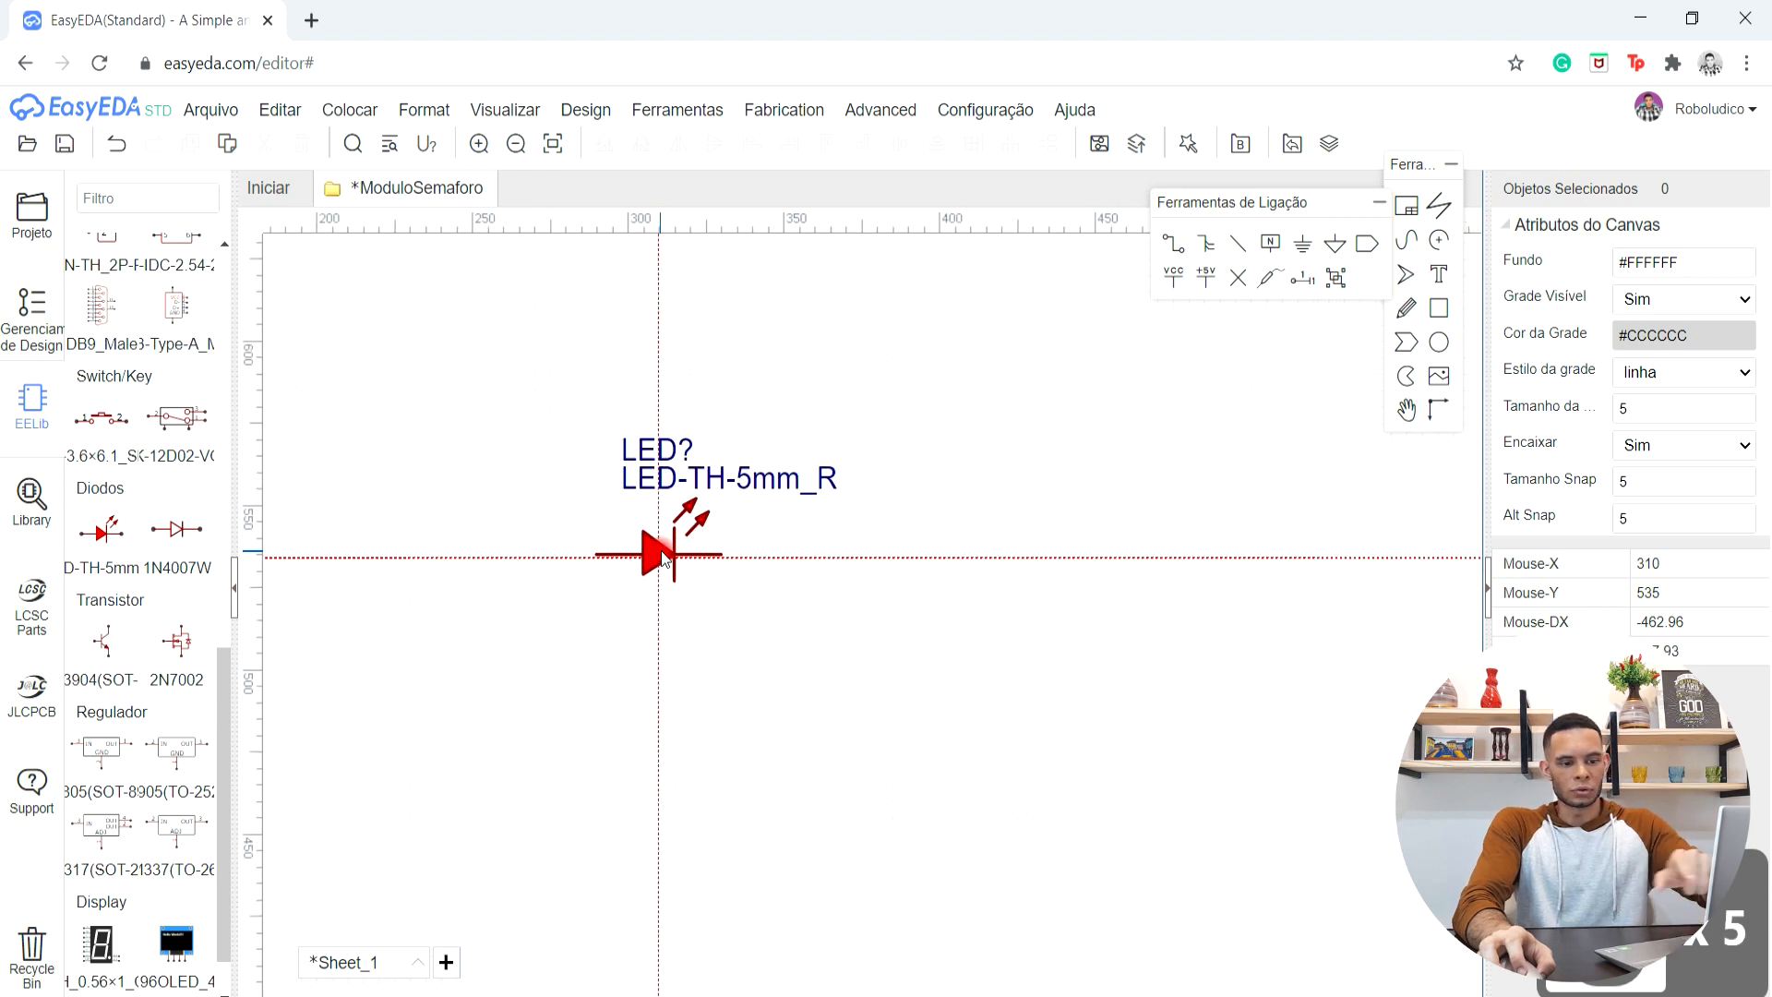
key(space)
key(space)
key(space)
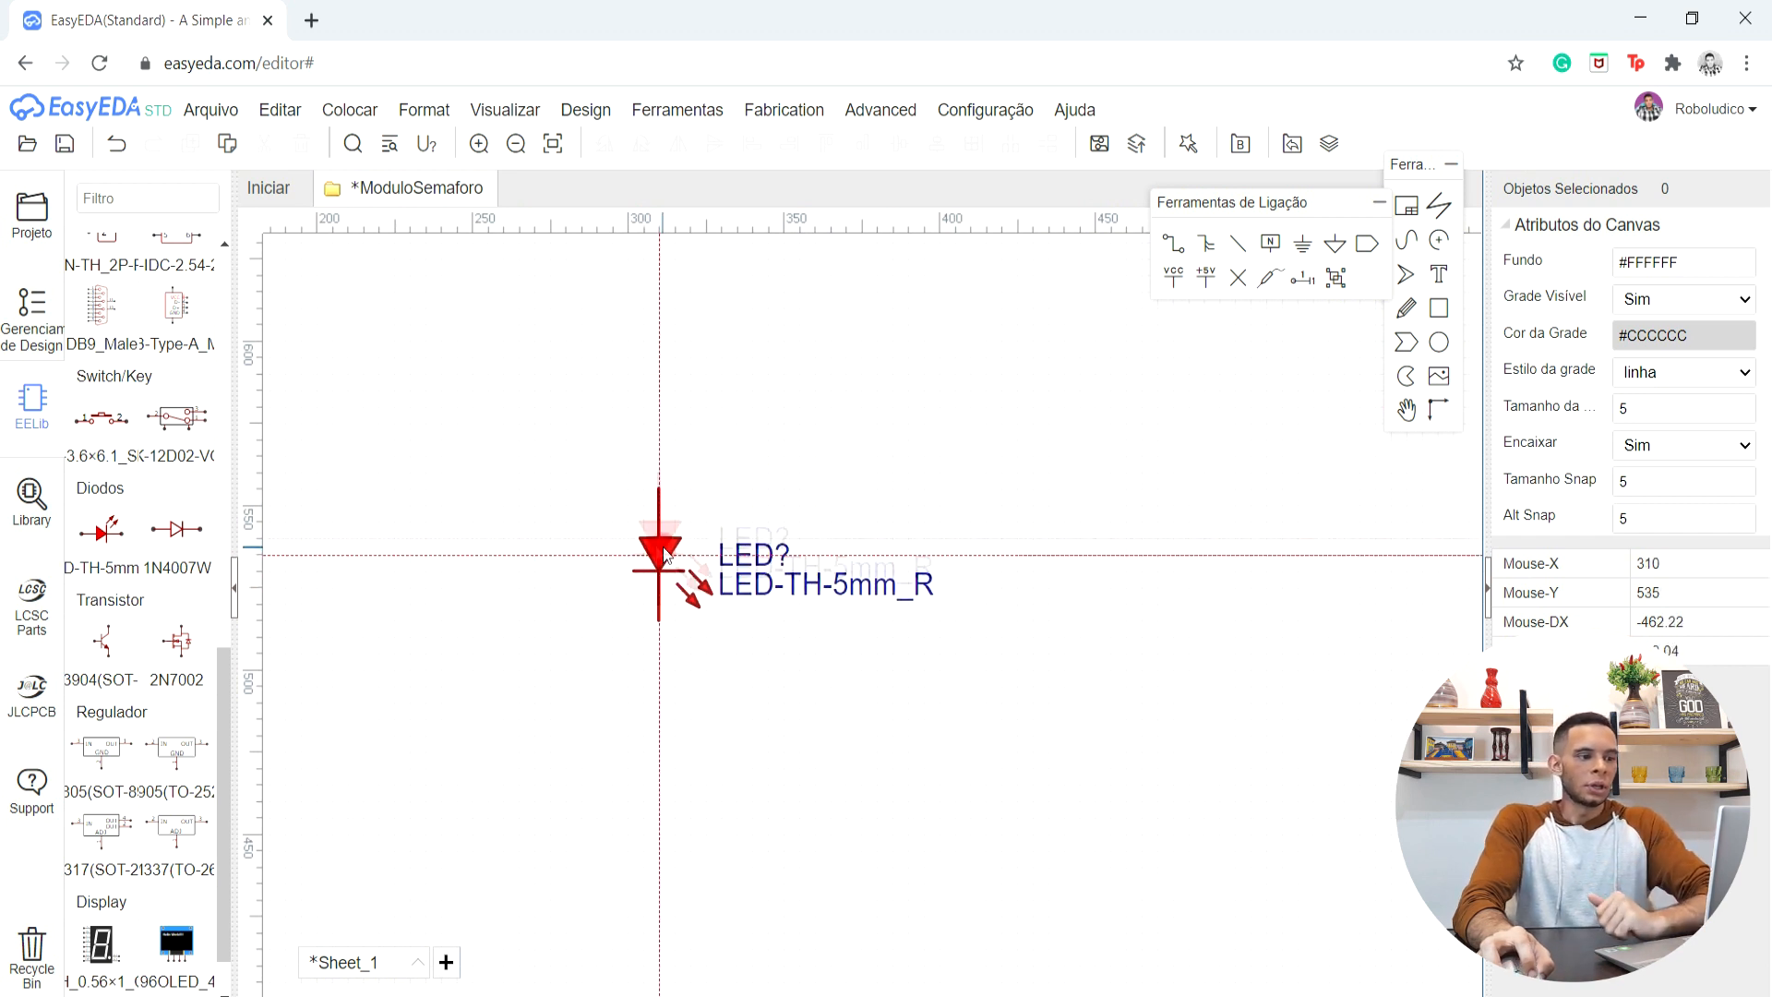
click(630, 549)
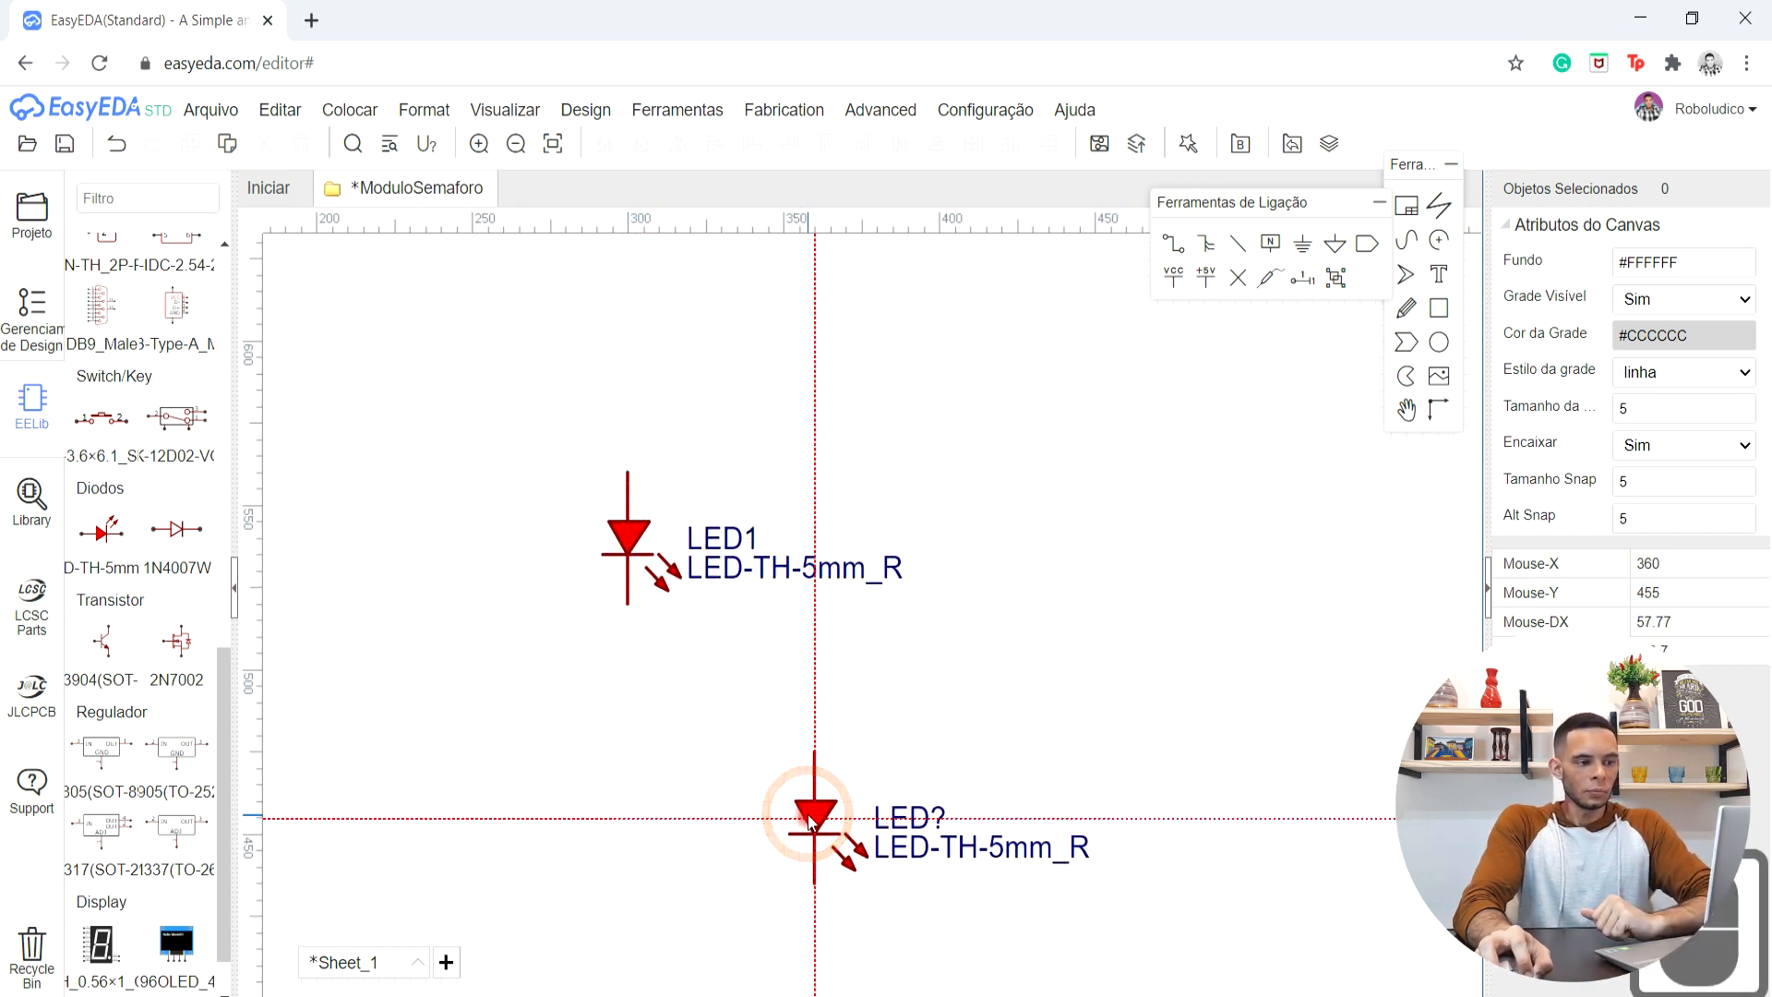
key(Escape)
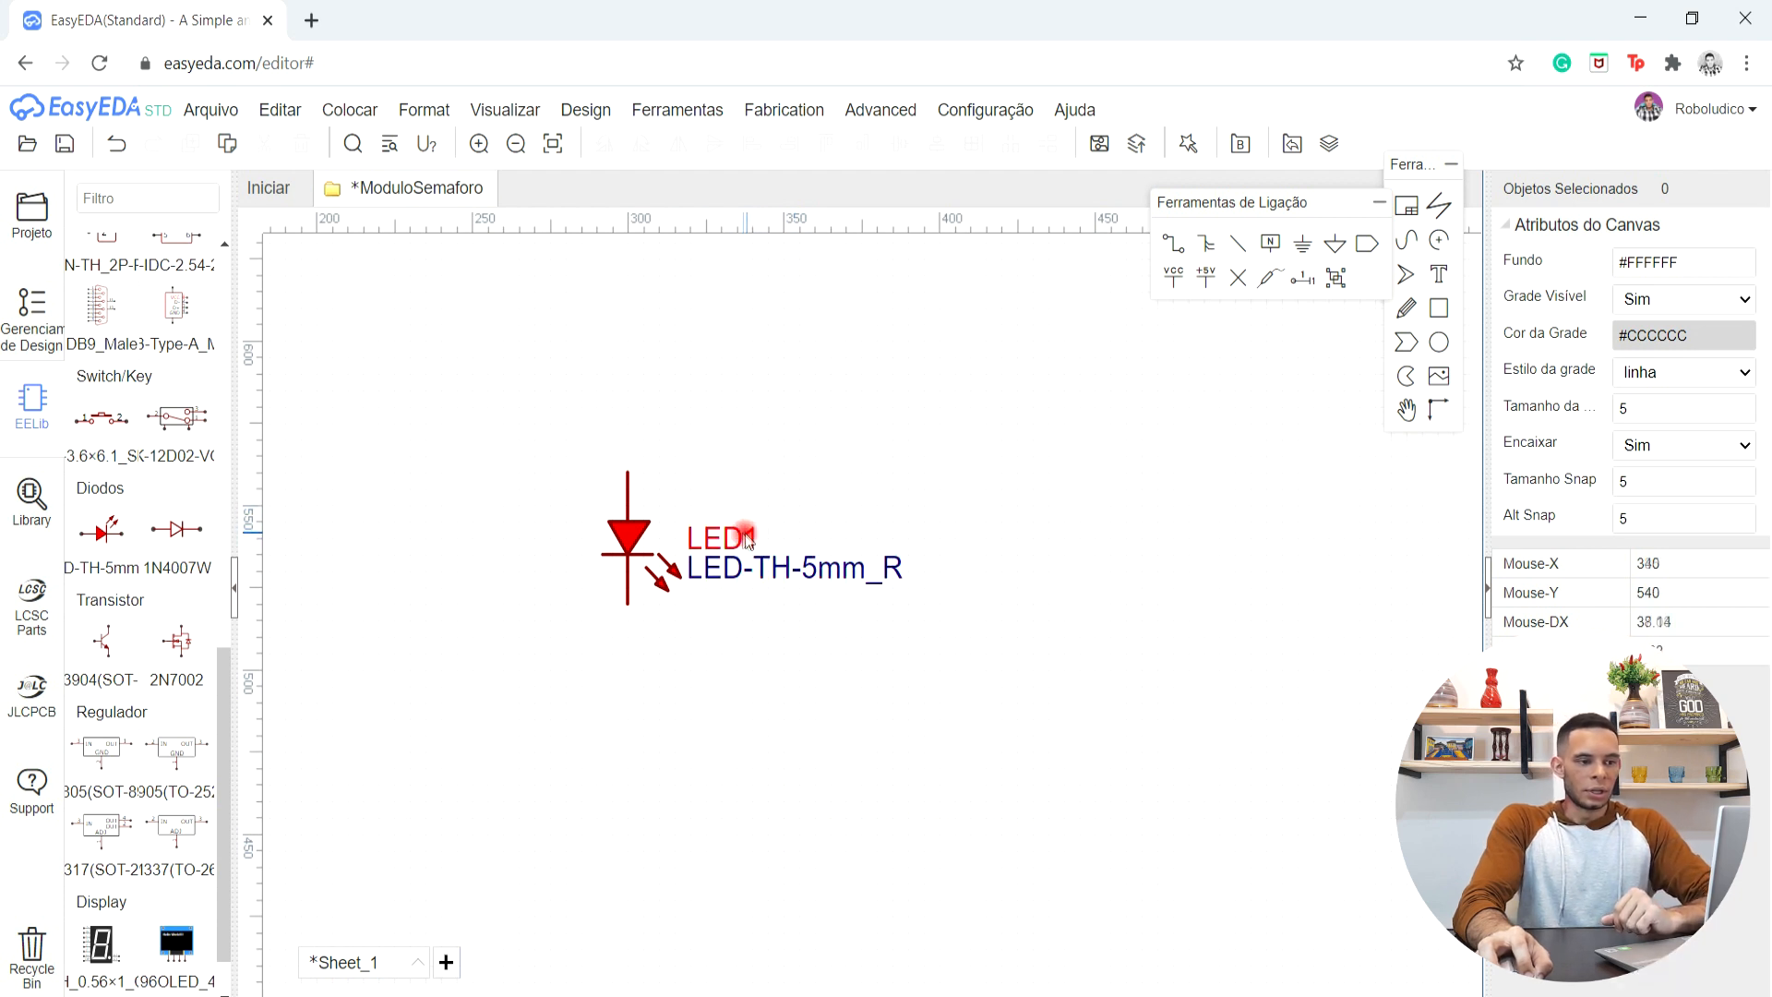
- Change the name text of LED1 to "LED VERMELHO"
double_click(771, 567)
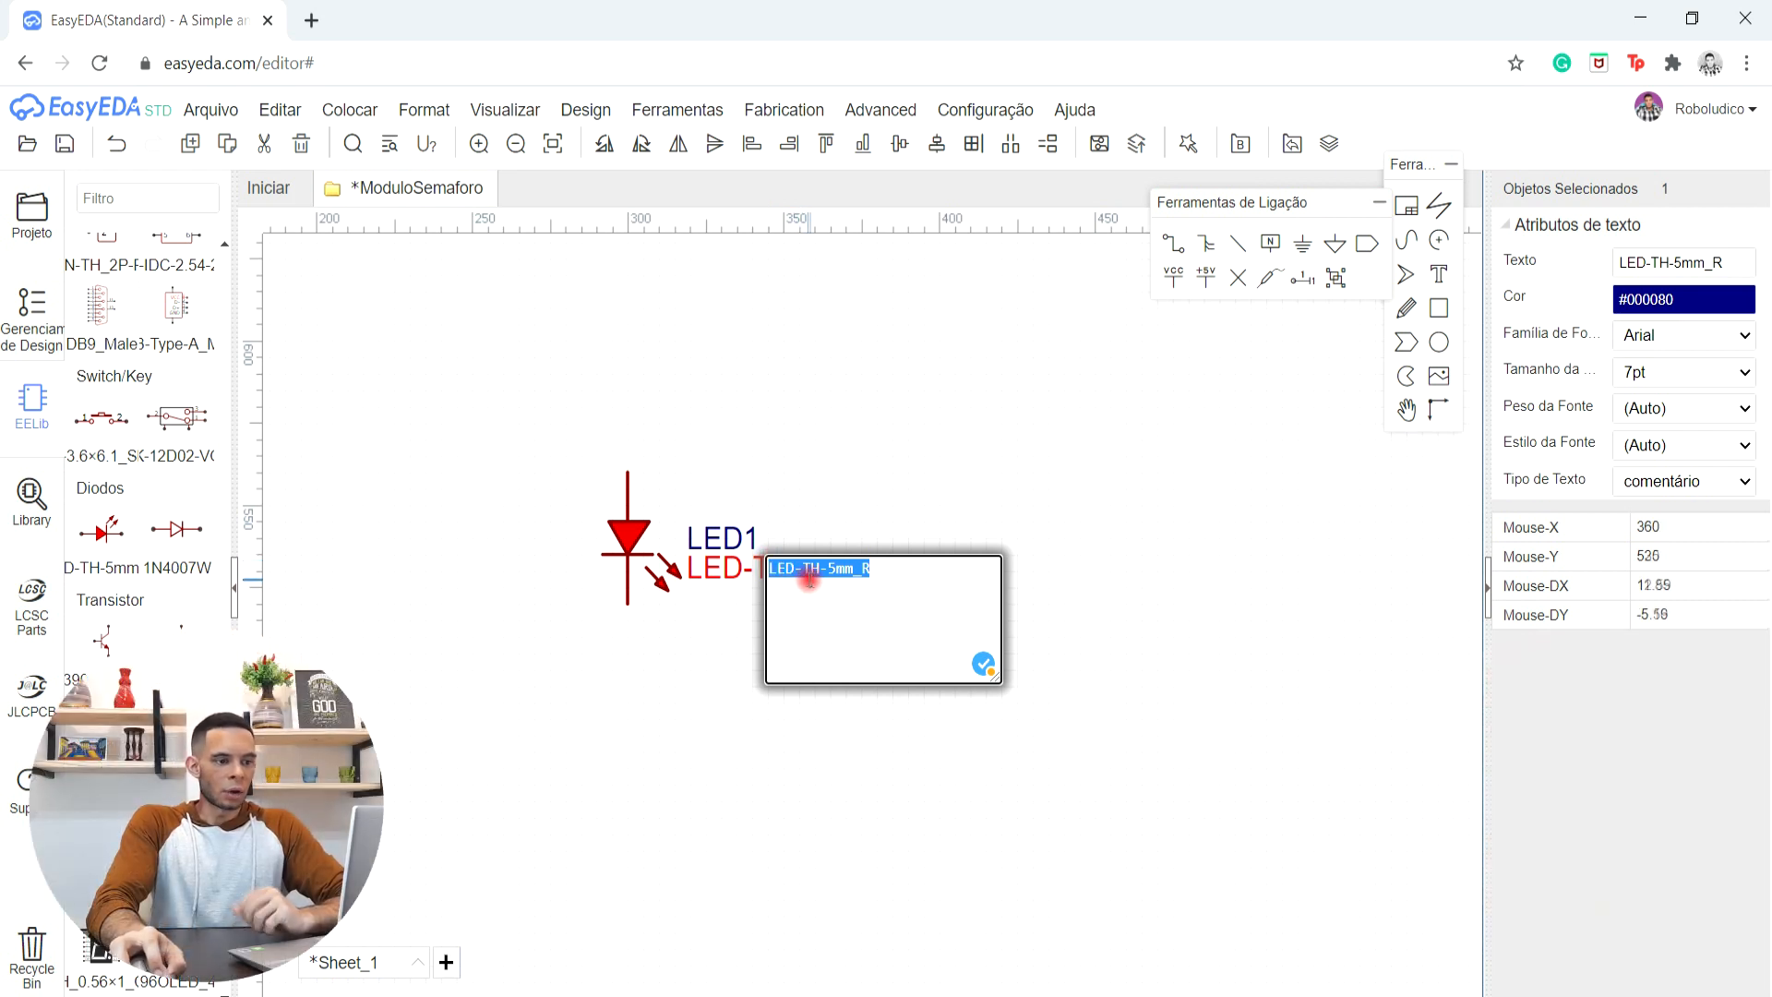
text(LE)
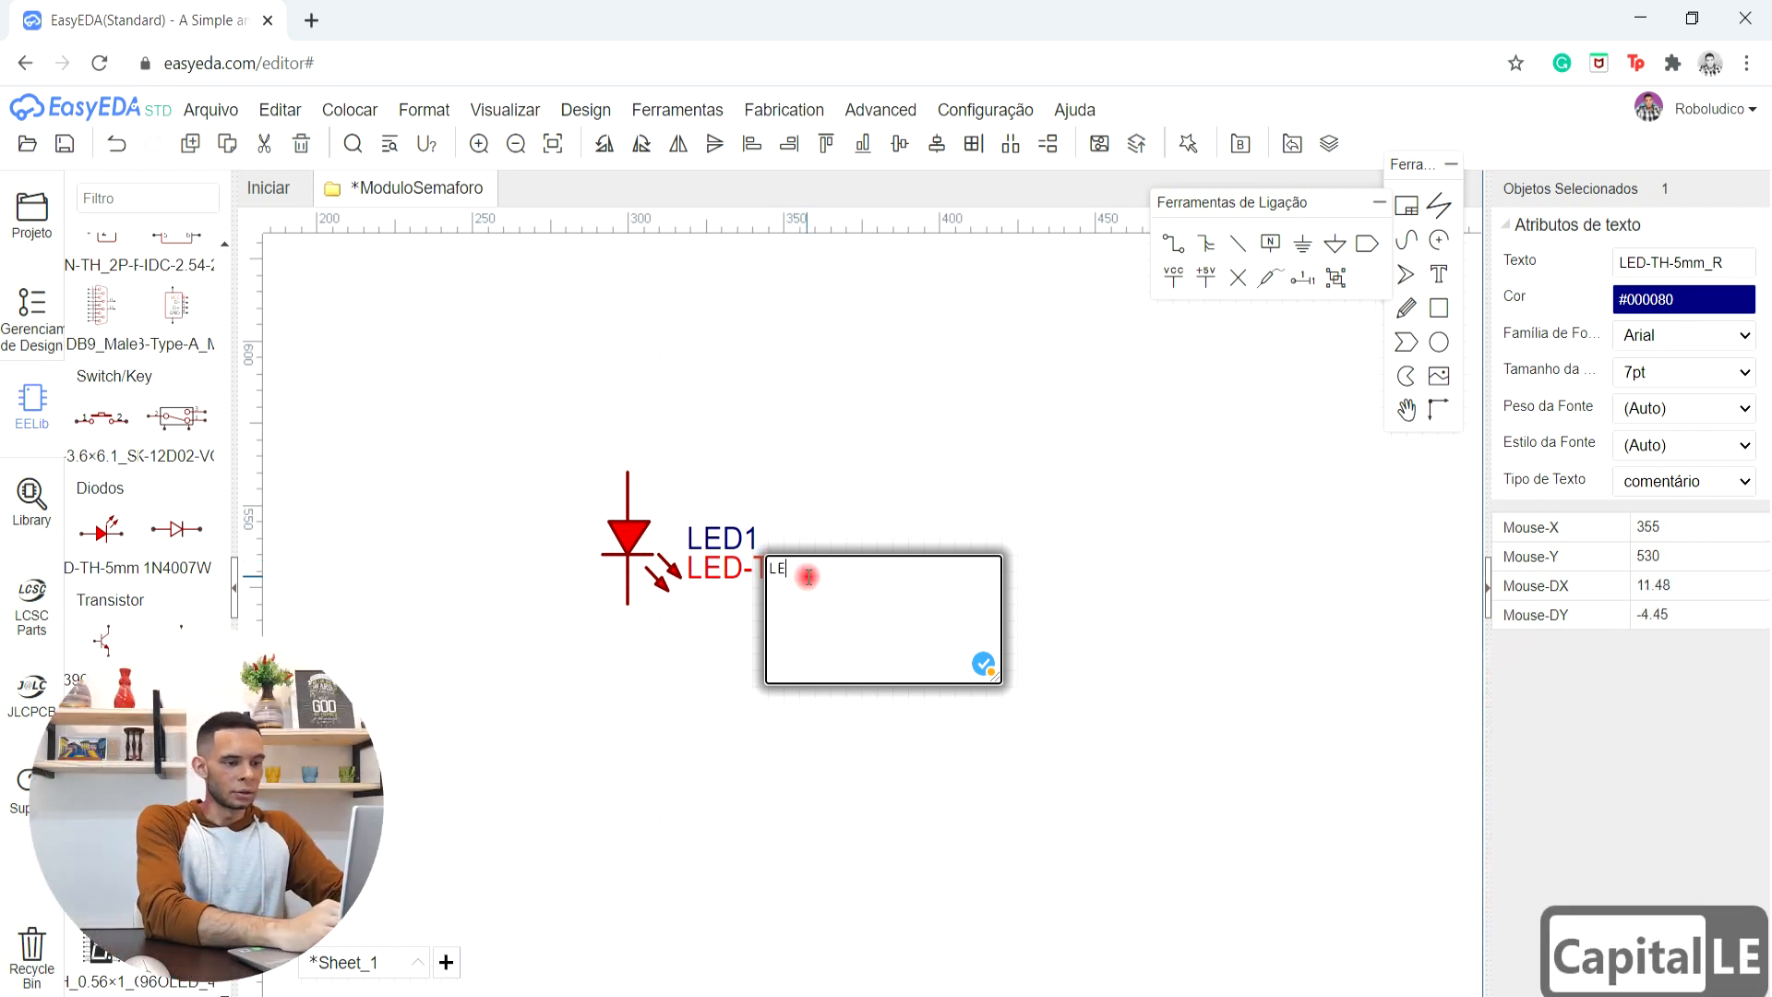
text(D VERMELHO)
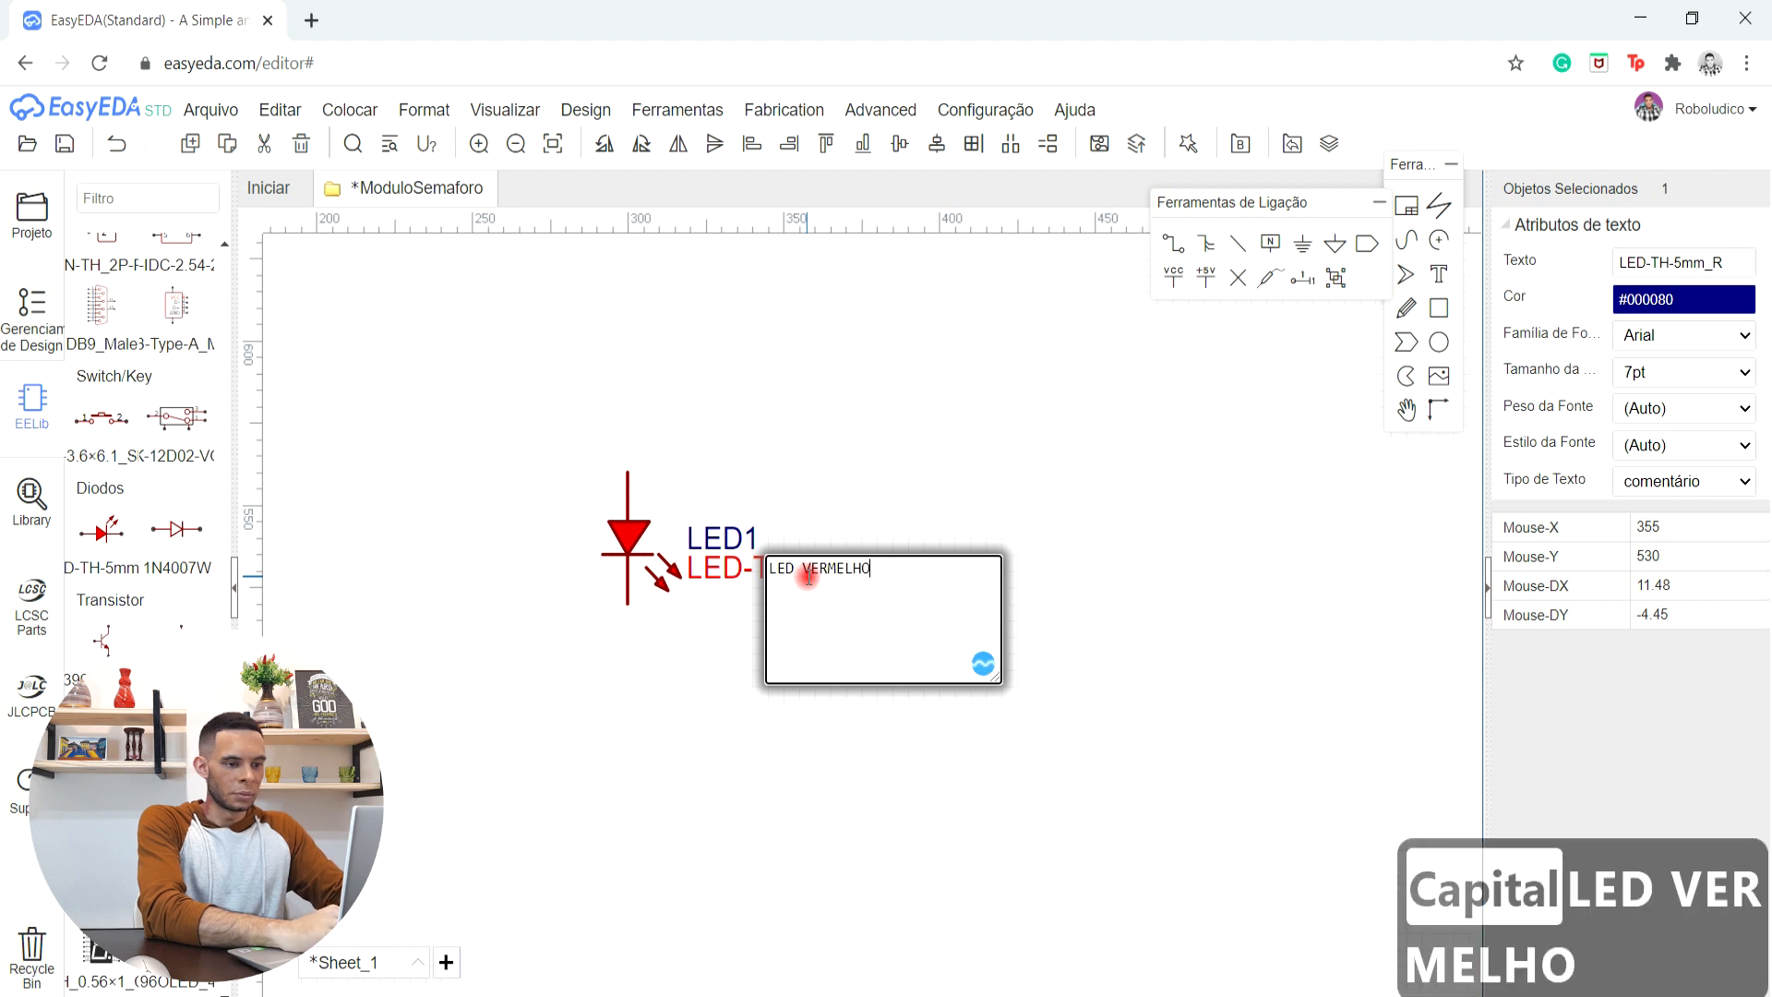
key(Caps_Lock)
key(Return)
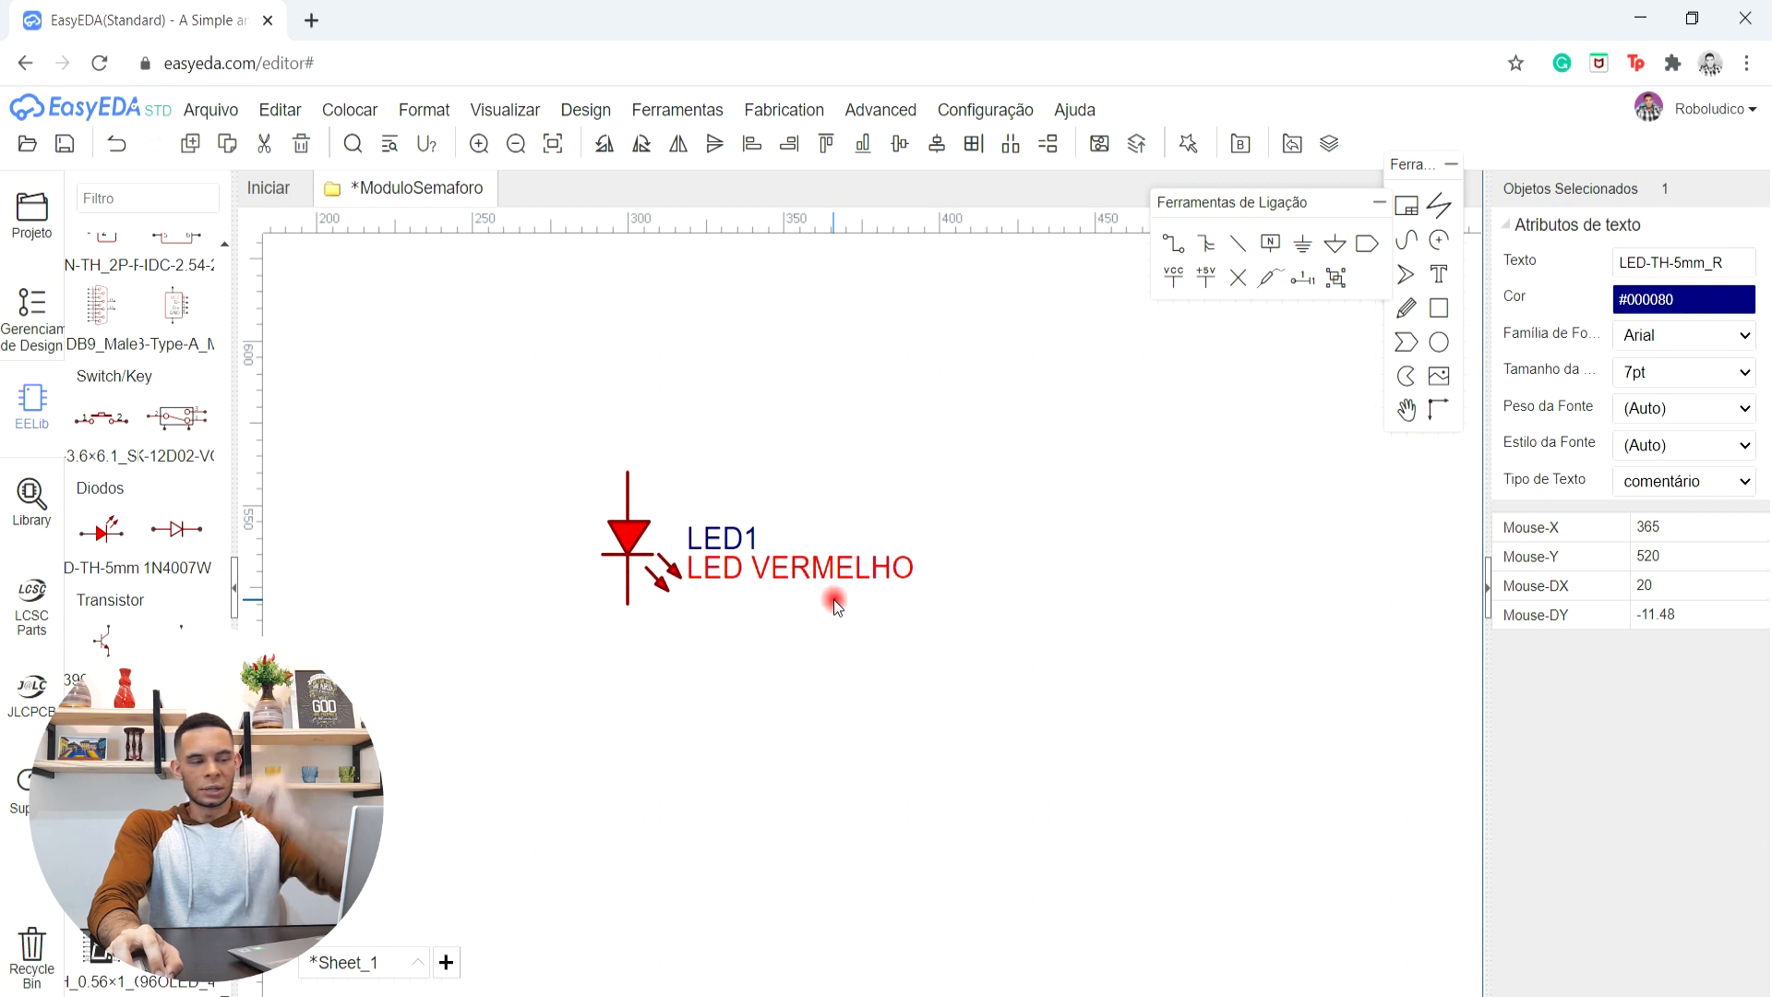
- Copy LED1 together with its labels and paste the duplicate beside it on its right
scroll(833, 600, down, 2)
click(733, 566)
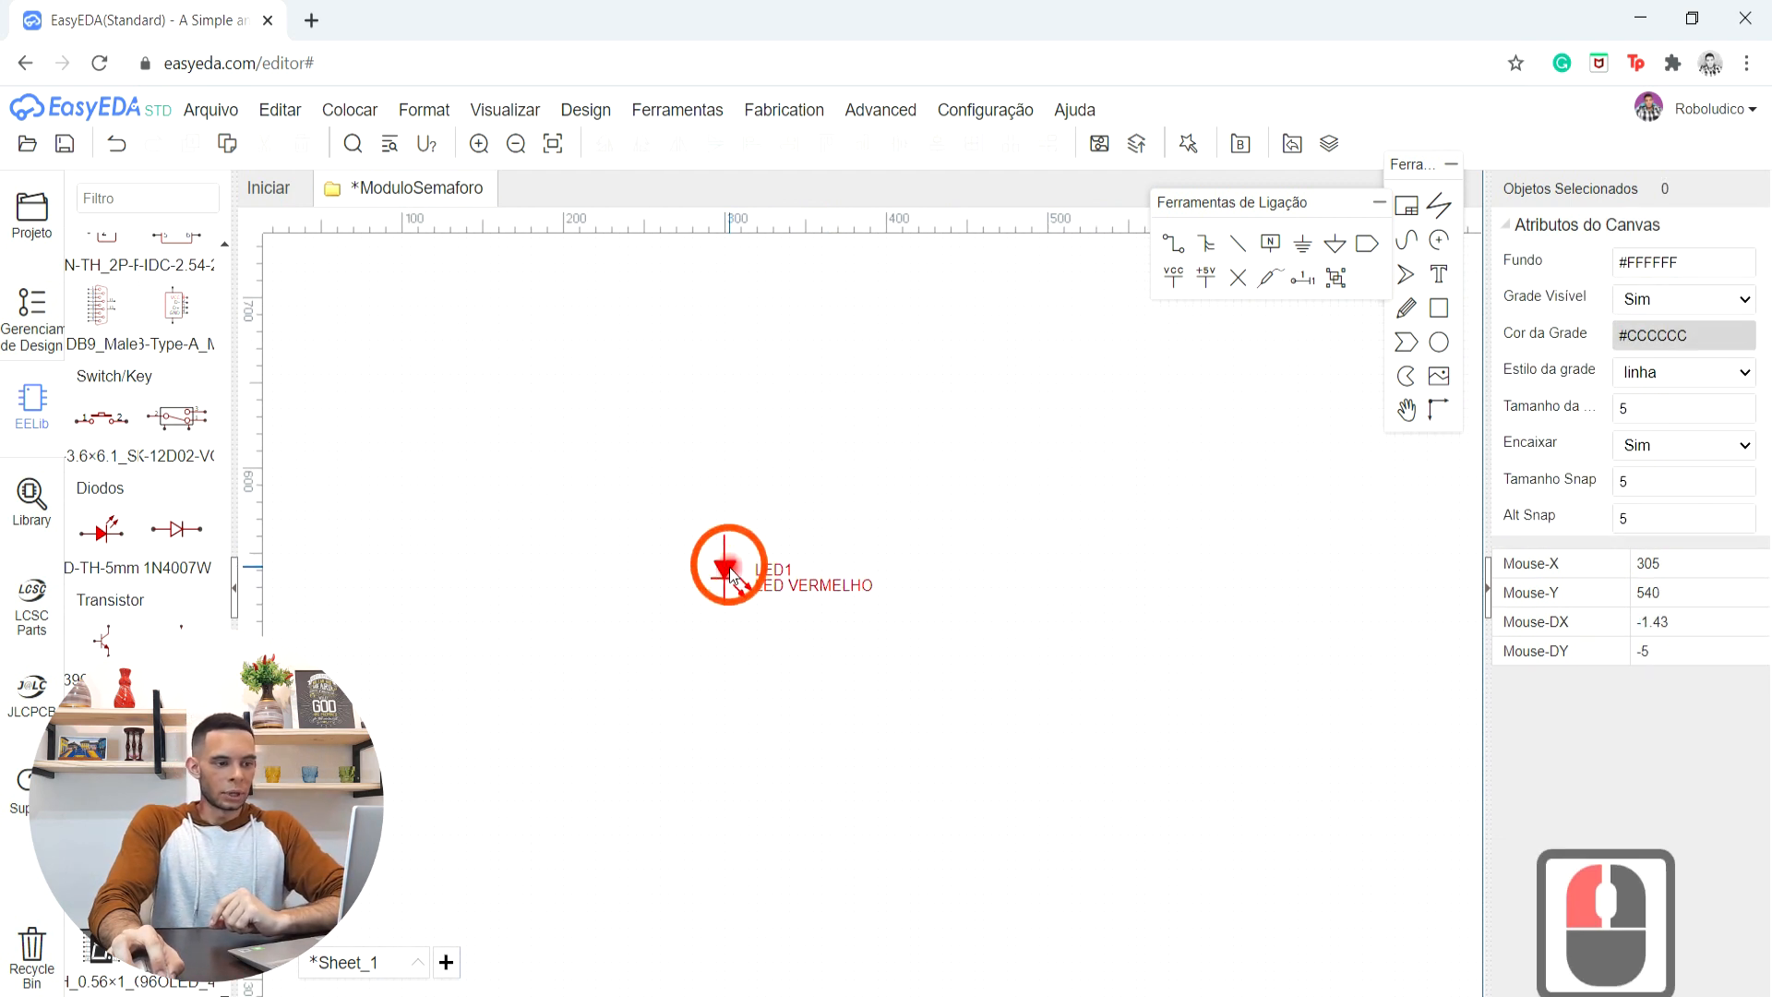
click(723, 601)
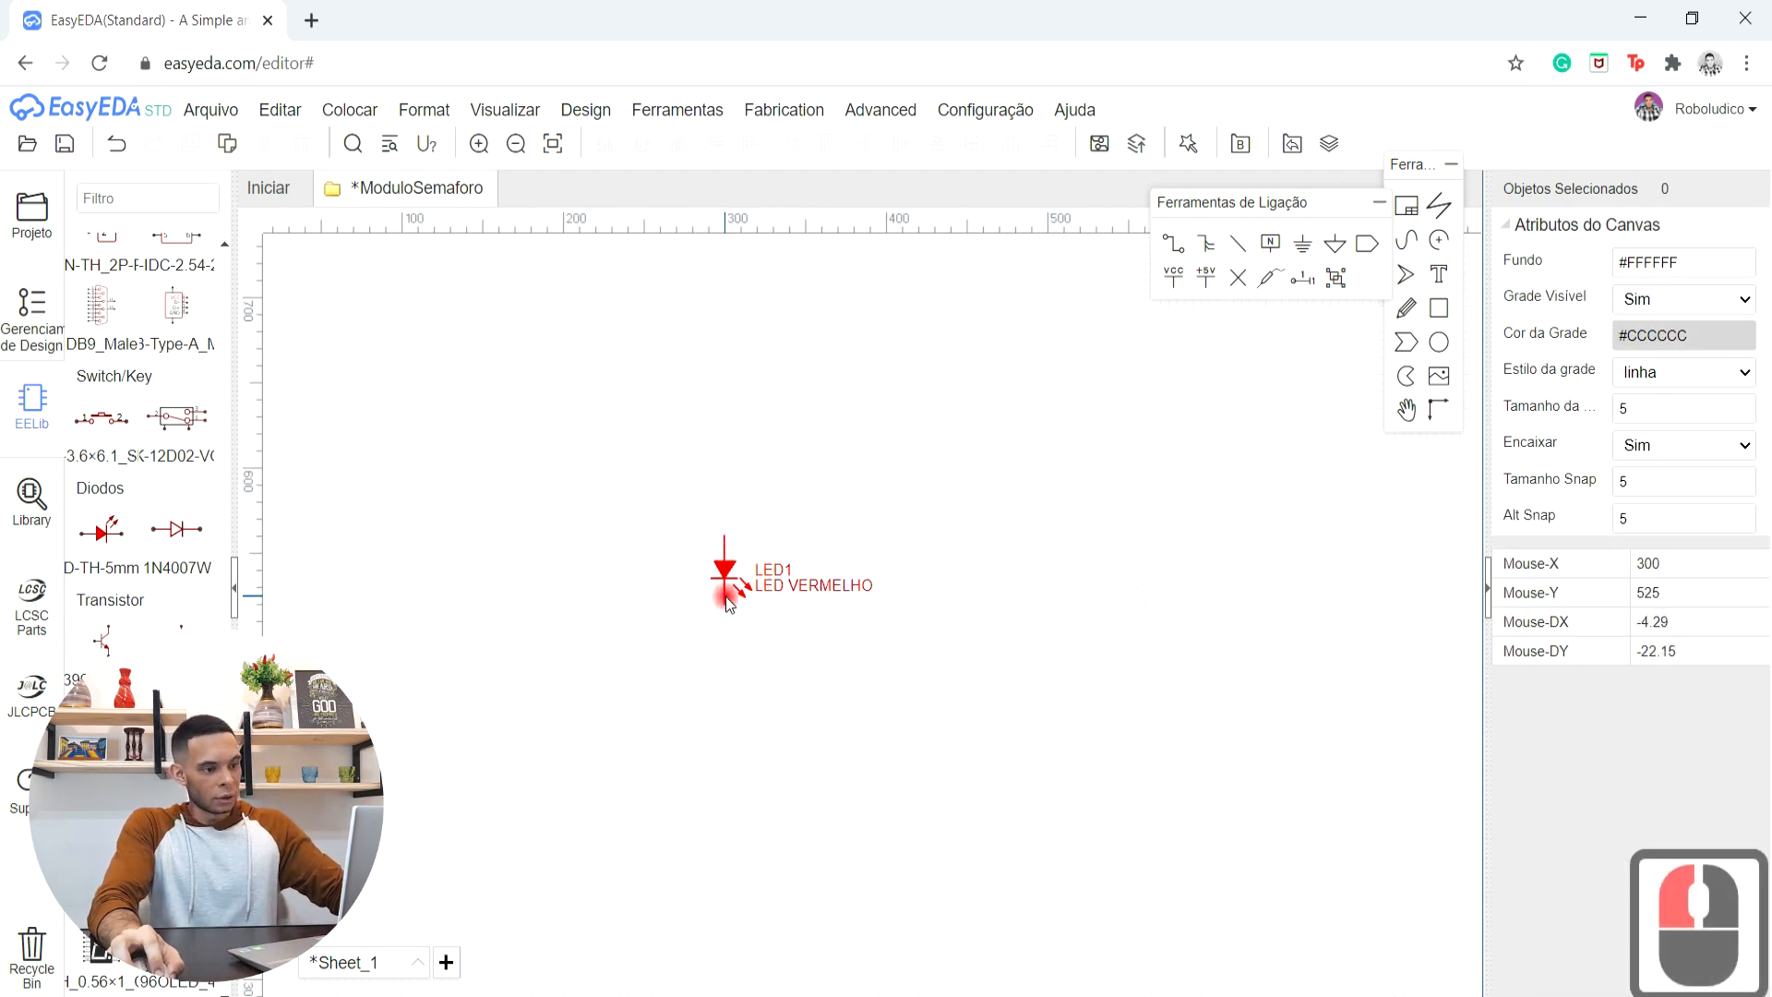
key(ctrl+c)
key(ctrl+c)
key(ctrl+v)
drag(646, 495, 900, 668)
key(ctrl+c)
key(ctrl+v)
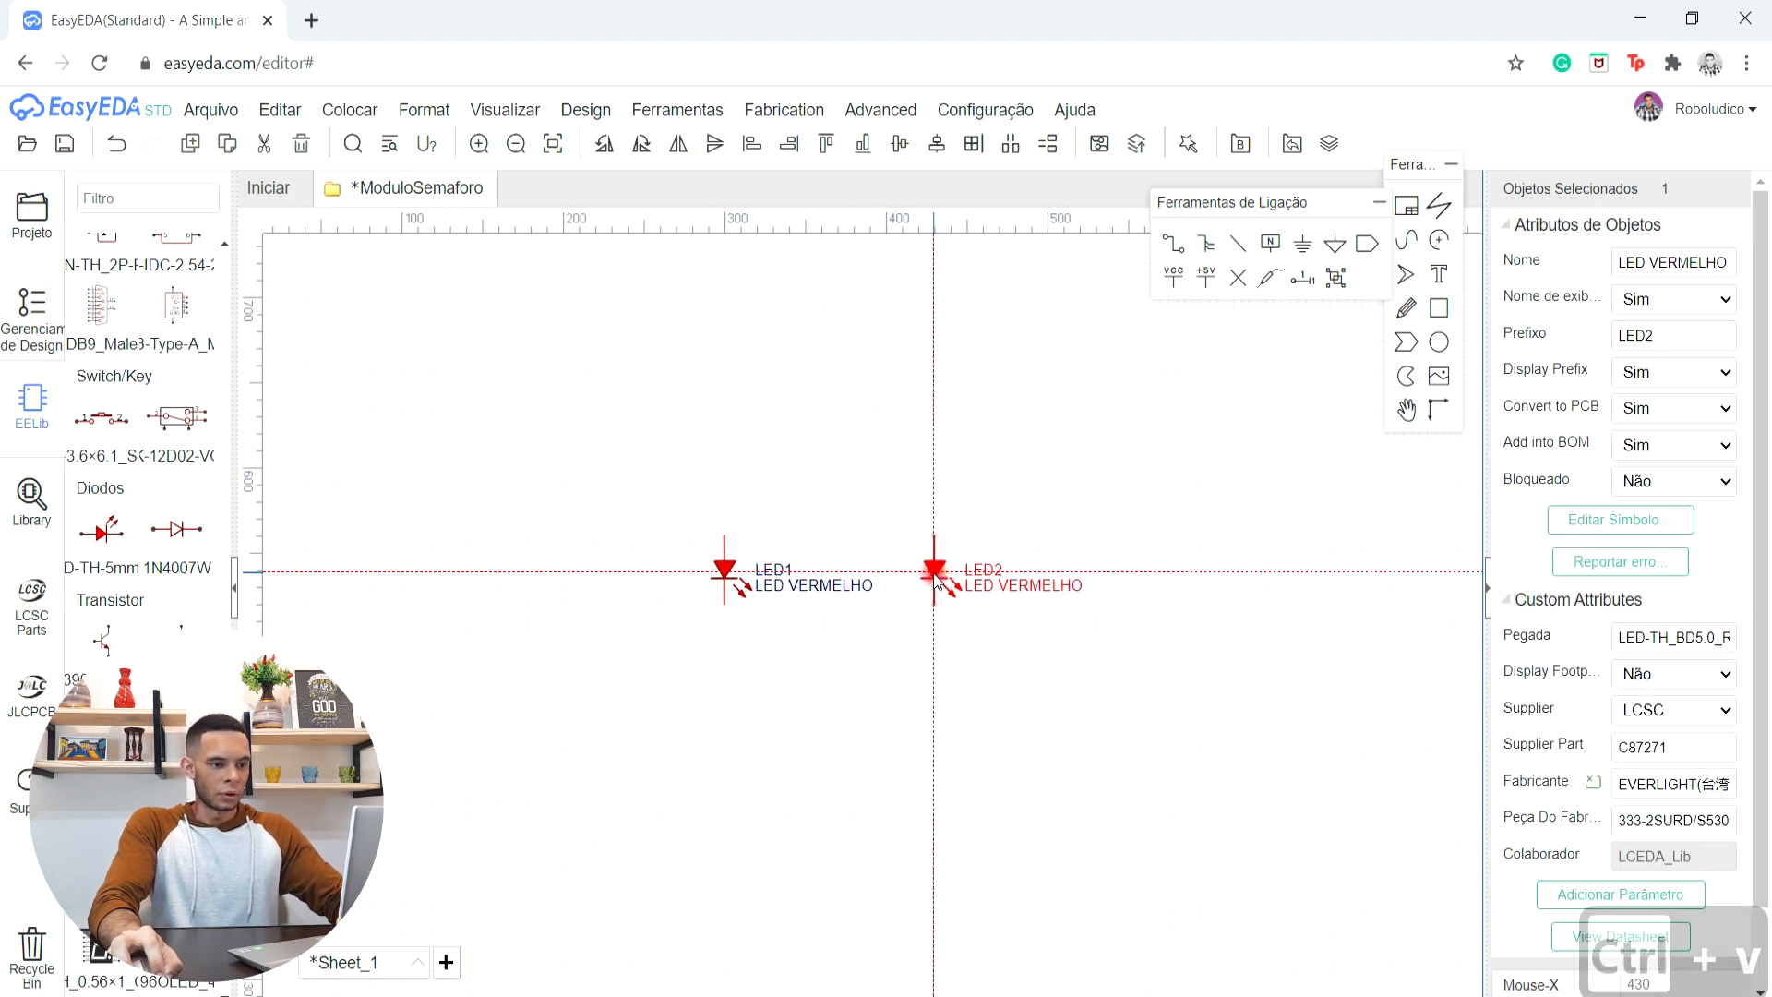
click(927, 583)
- Change the name text of LED2 to "LED AMARELO"
scroll(1001, 598, up, 4)
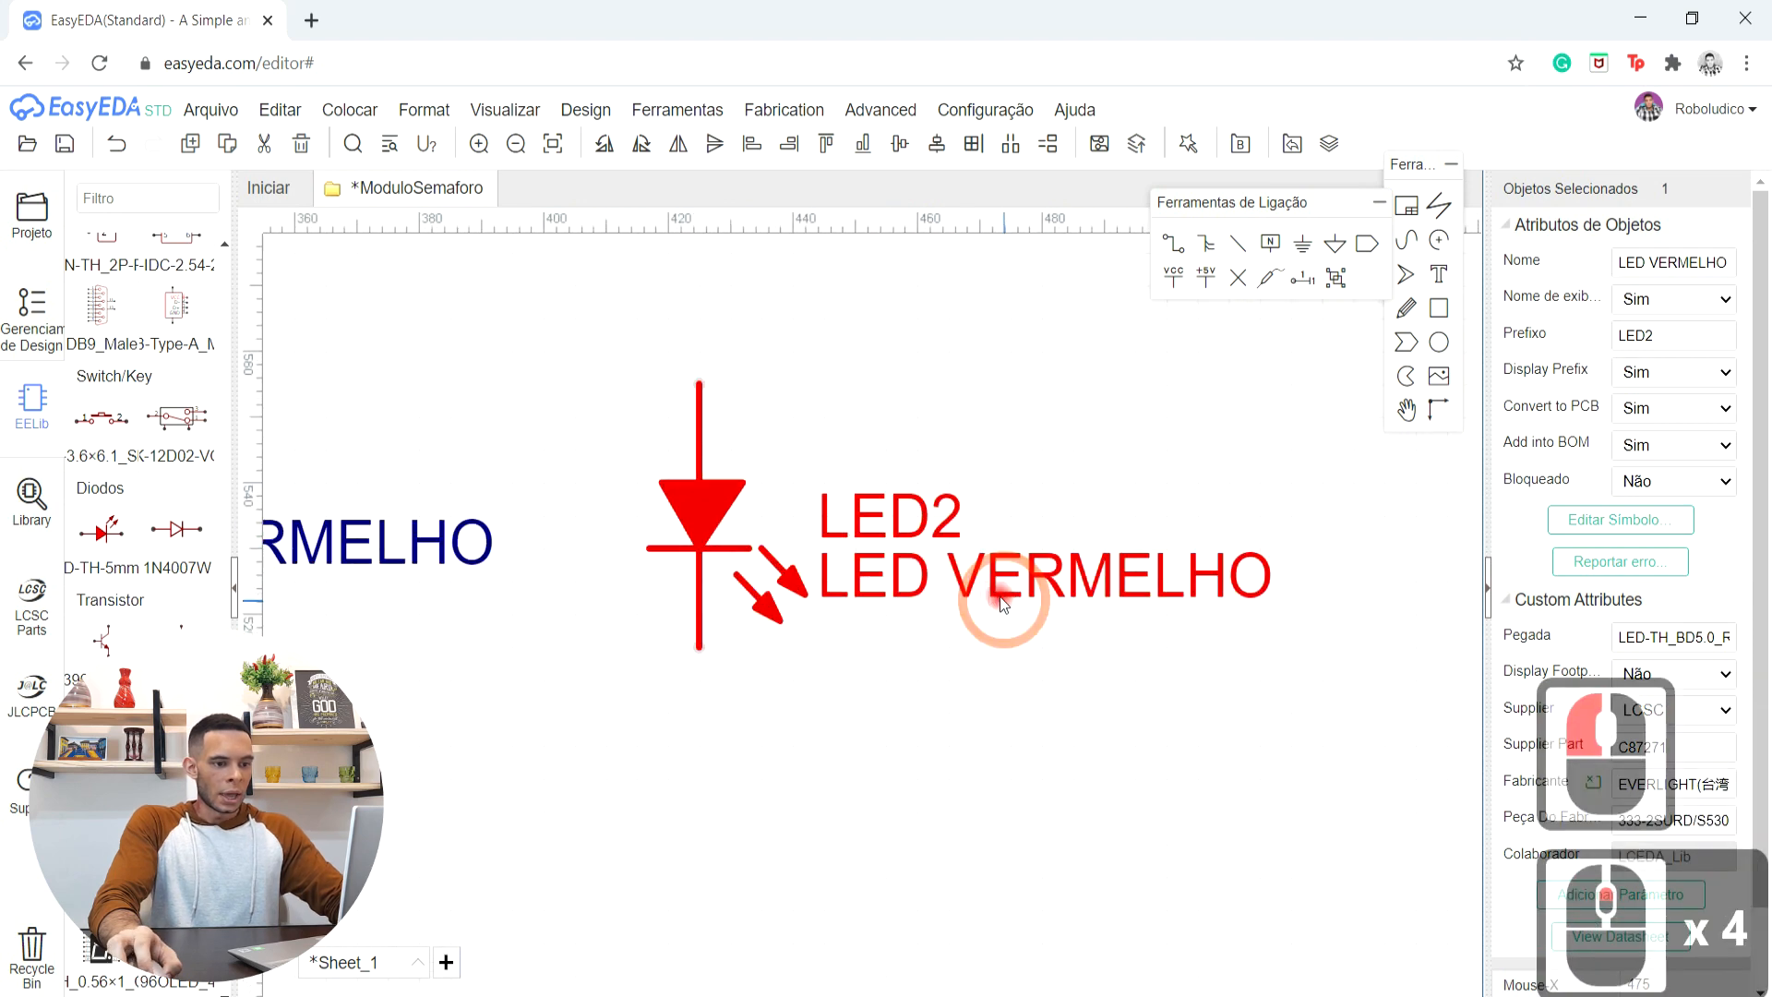
double_click(976, 579)
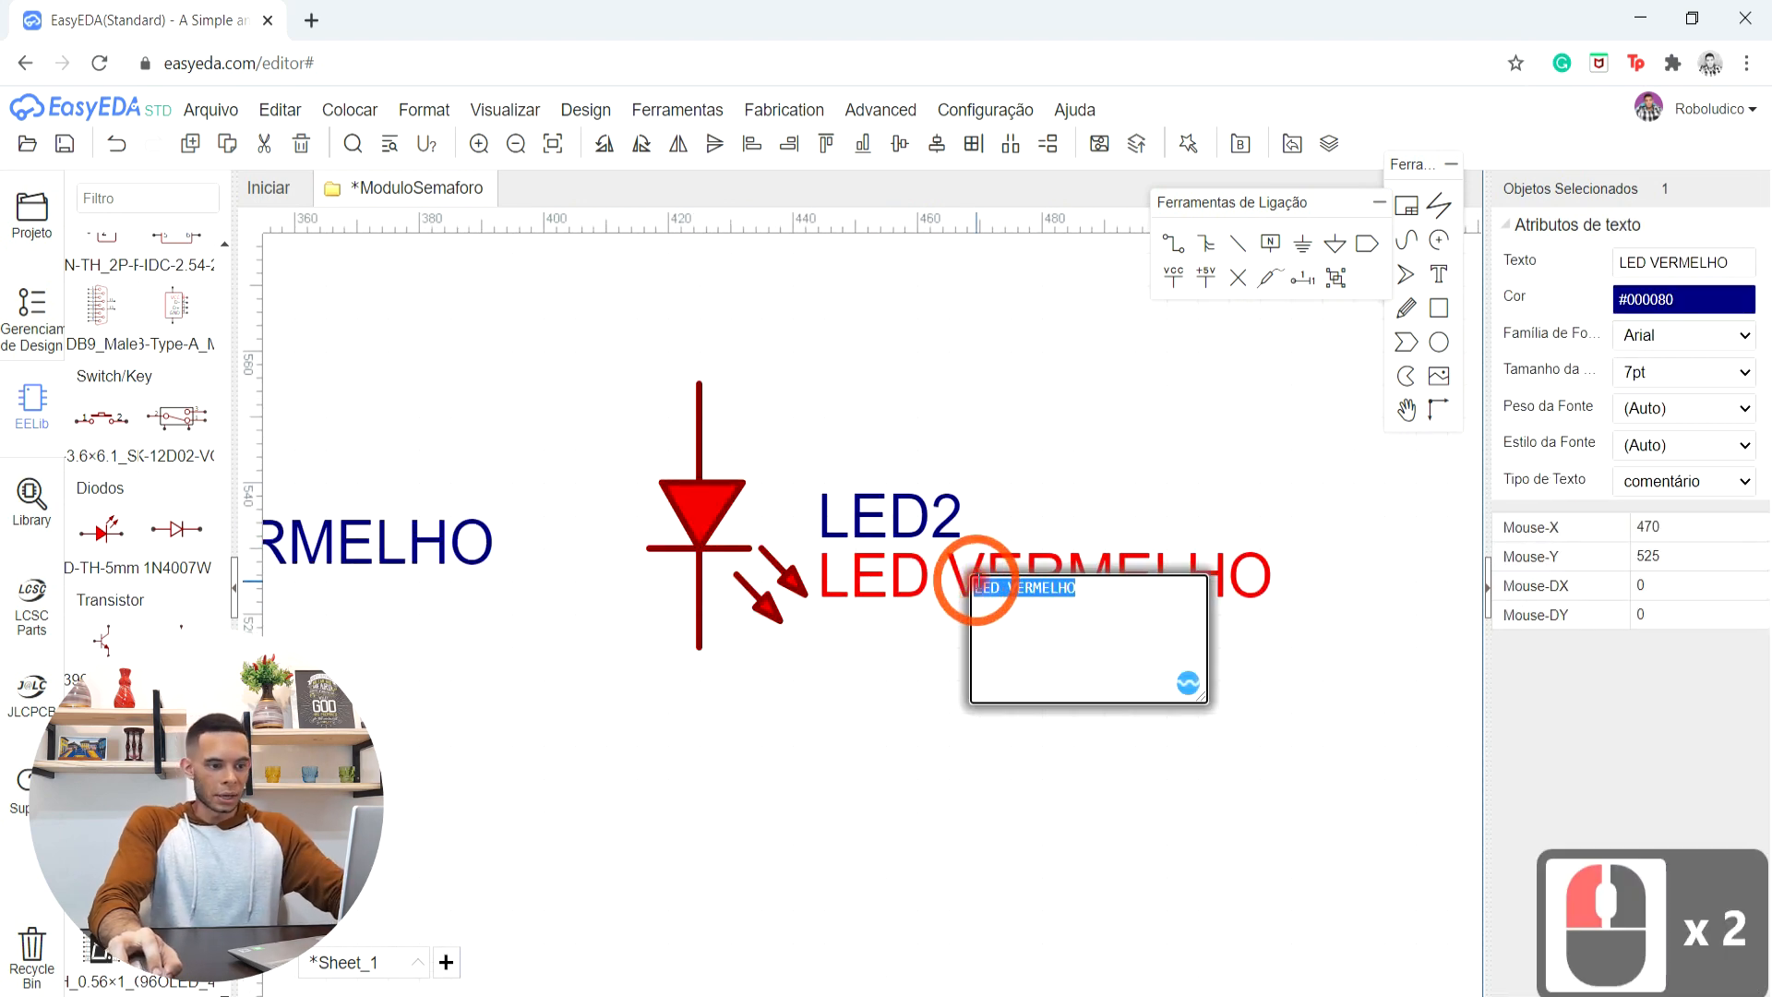
key(BackSpace)
text(led)
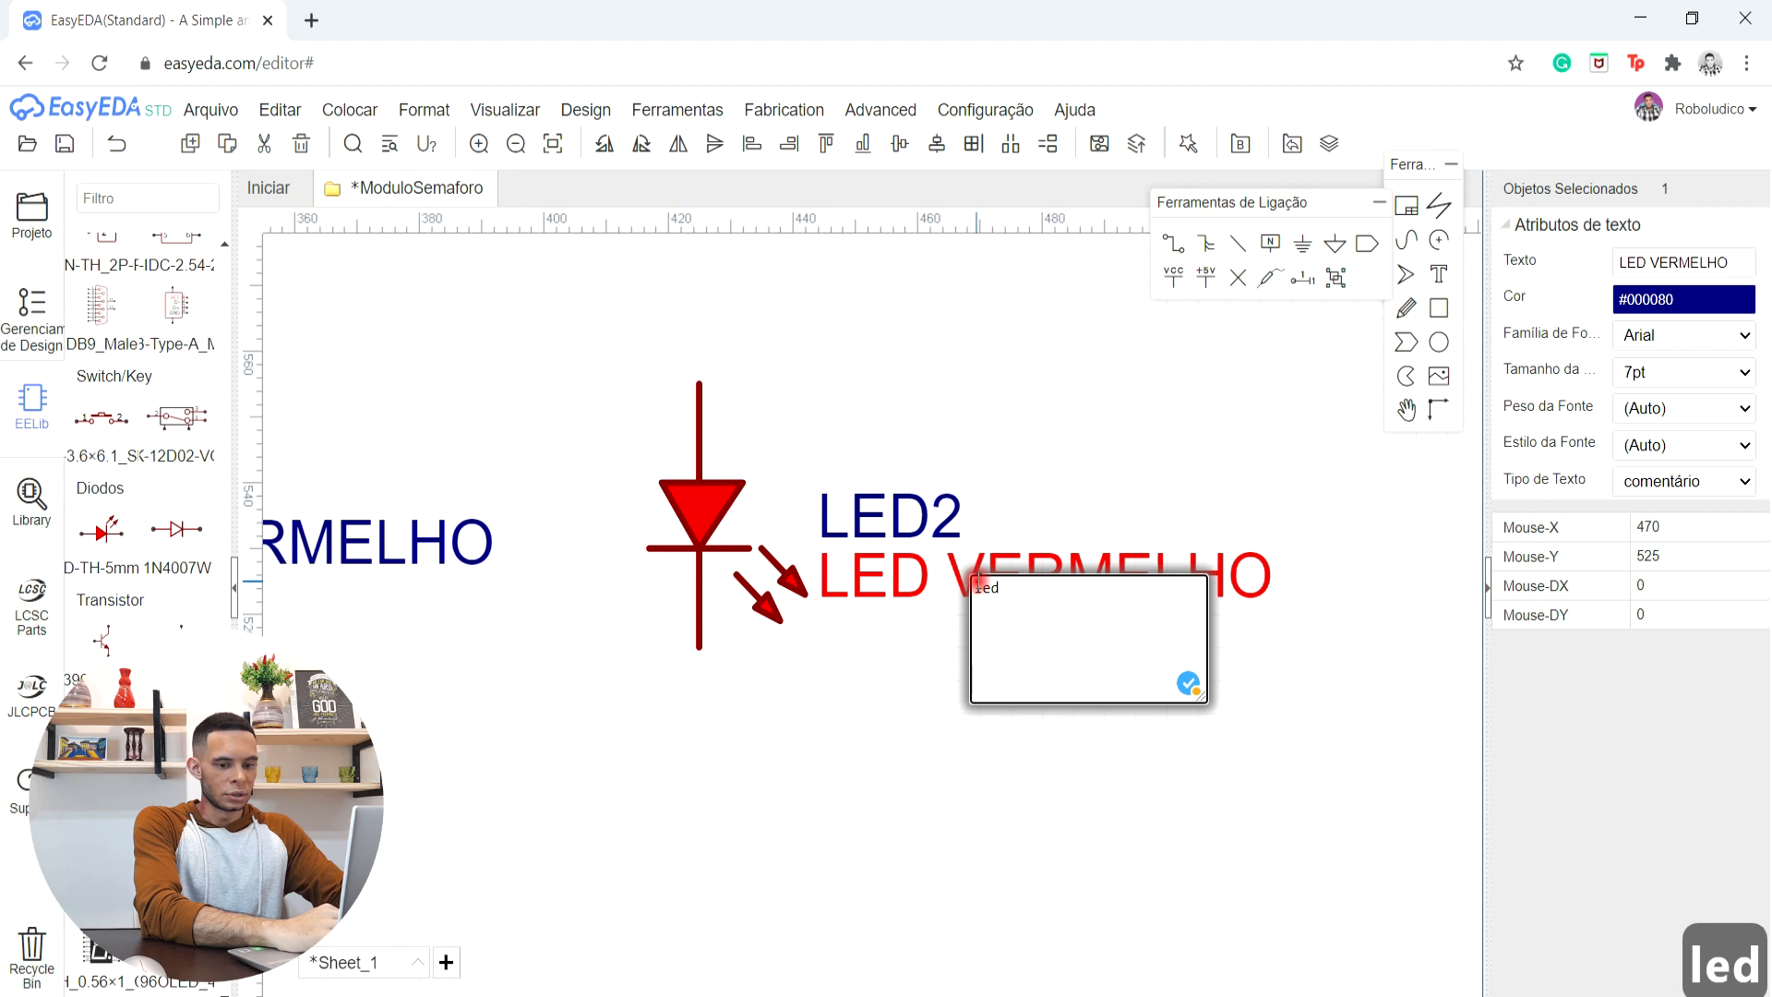
key(BackSpace)
key(Caps_Lock)
key(BackSpace)
text(LED AMARELO)
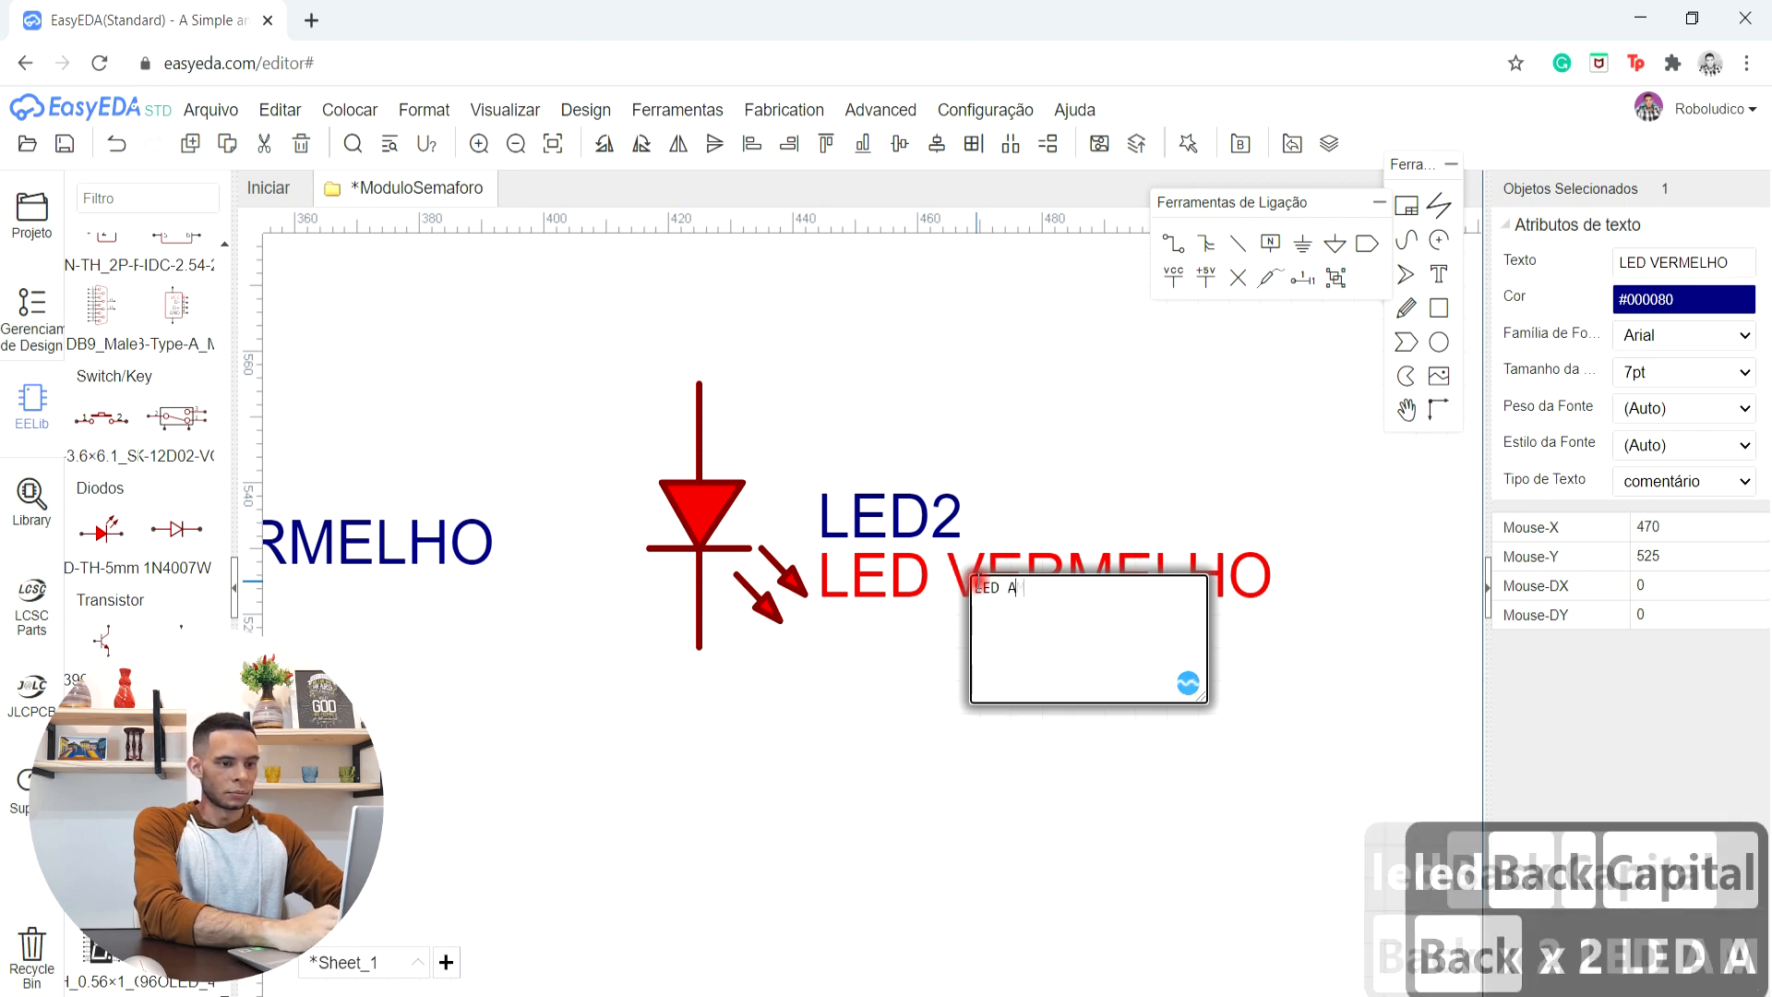
key(Return)
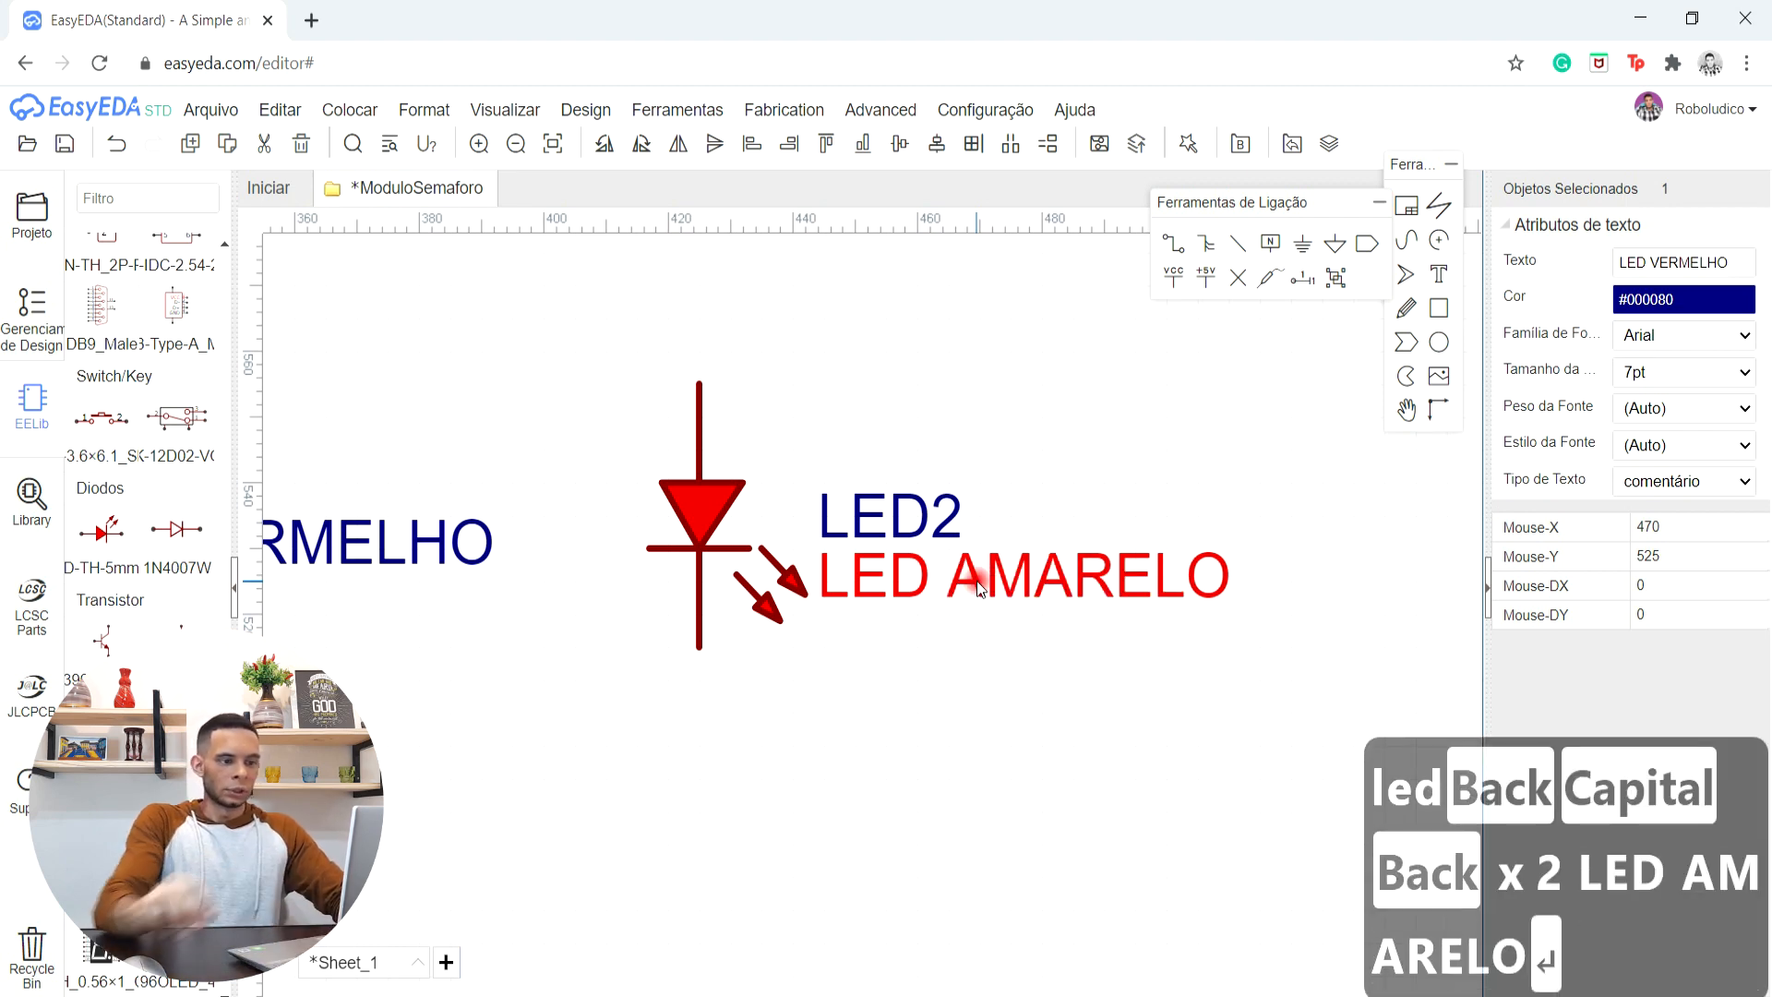
- Paste a third LED to the right of LED2
scroll(976, 579, down, 3)
key(ctrl+v)
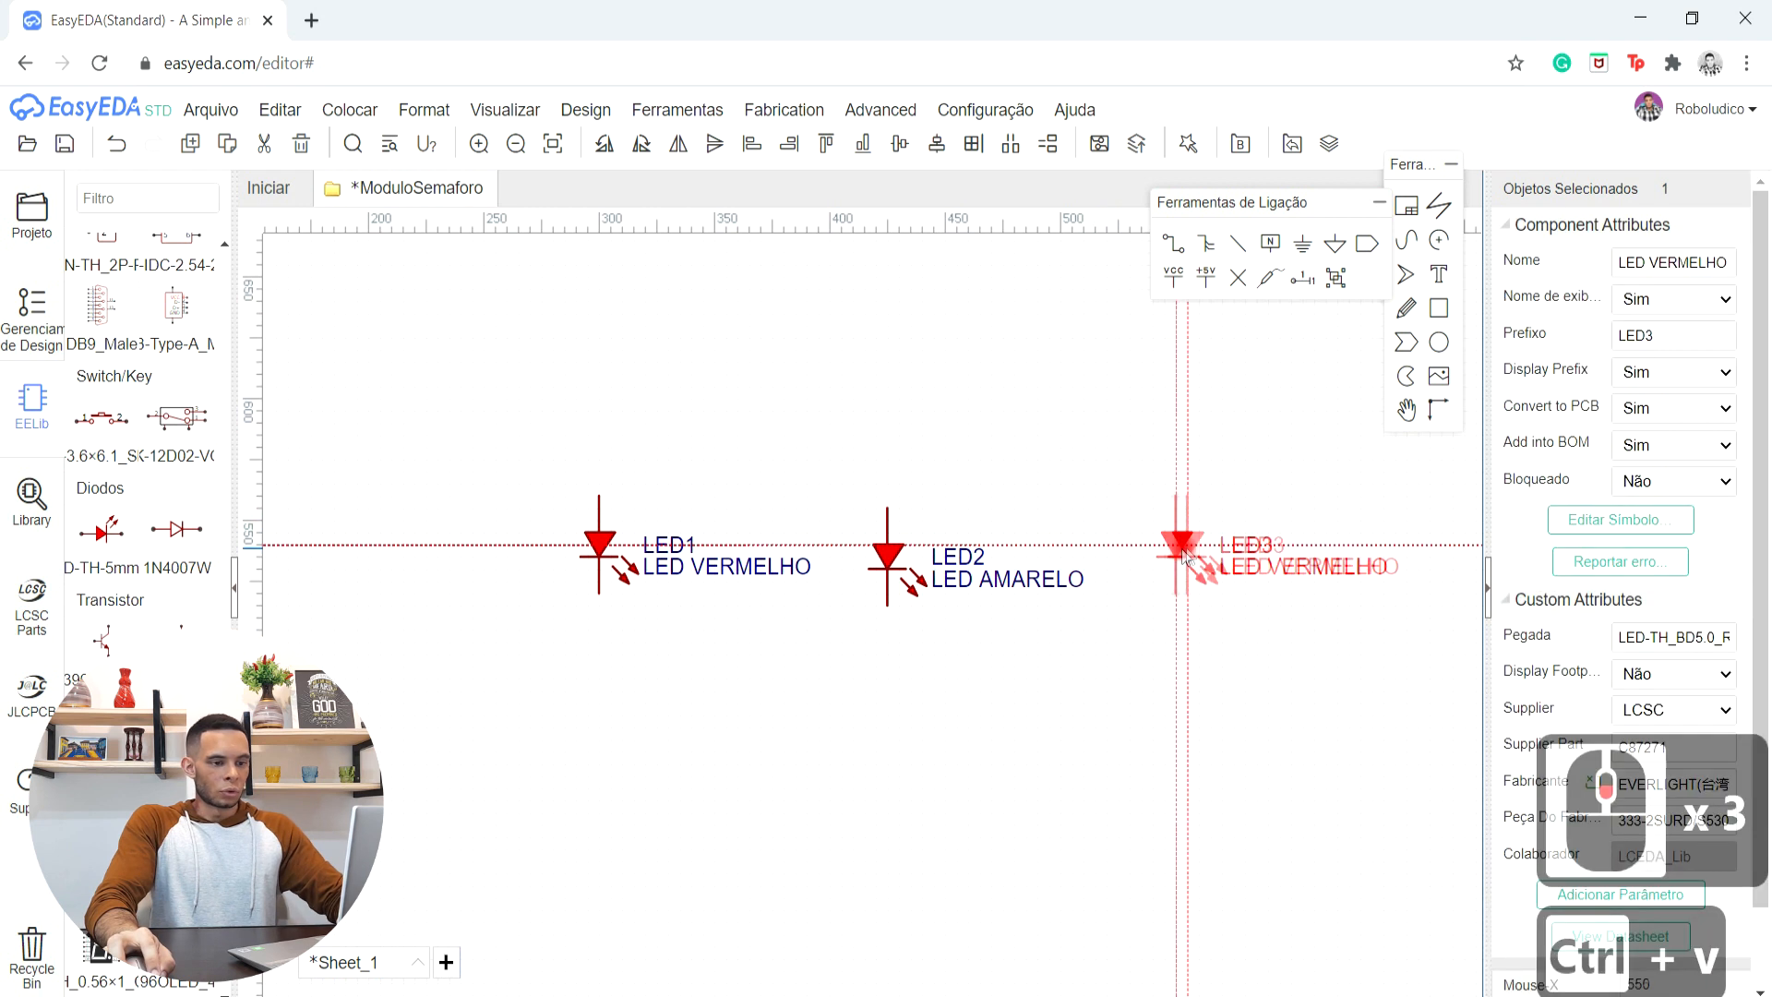
click(1183, 550)
- Change the name text of LED3 to "LED VERDE" and deselect it
click(1264, 568)
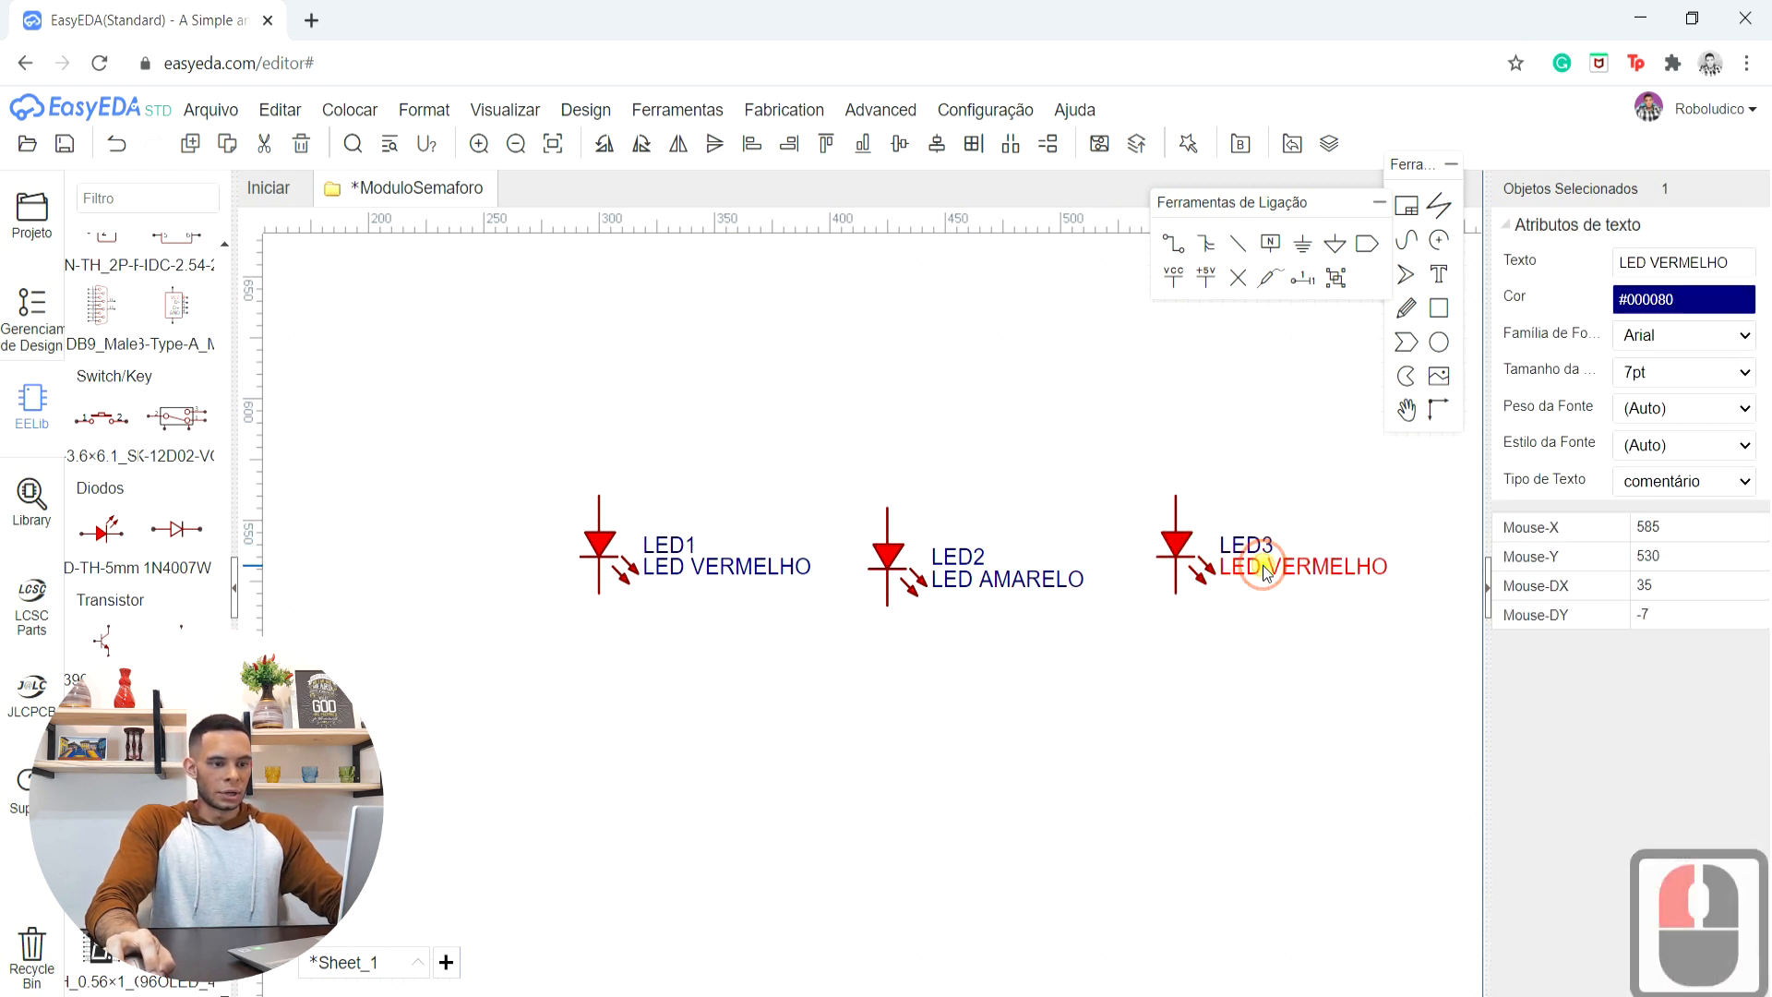
double_click(1264, 567)
text(LED )
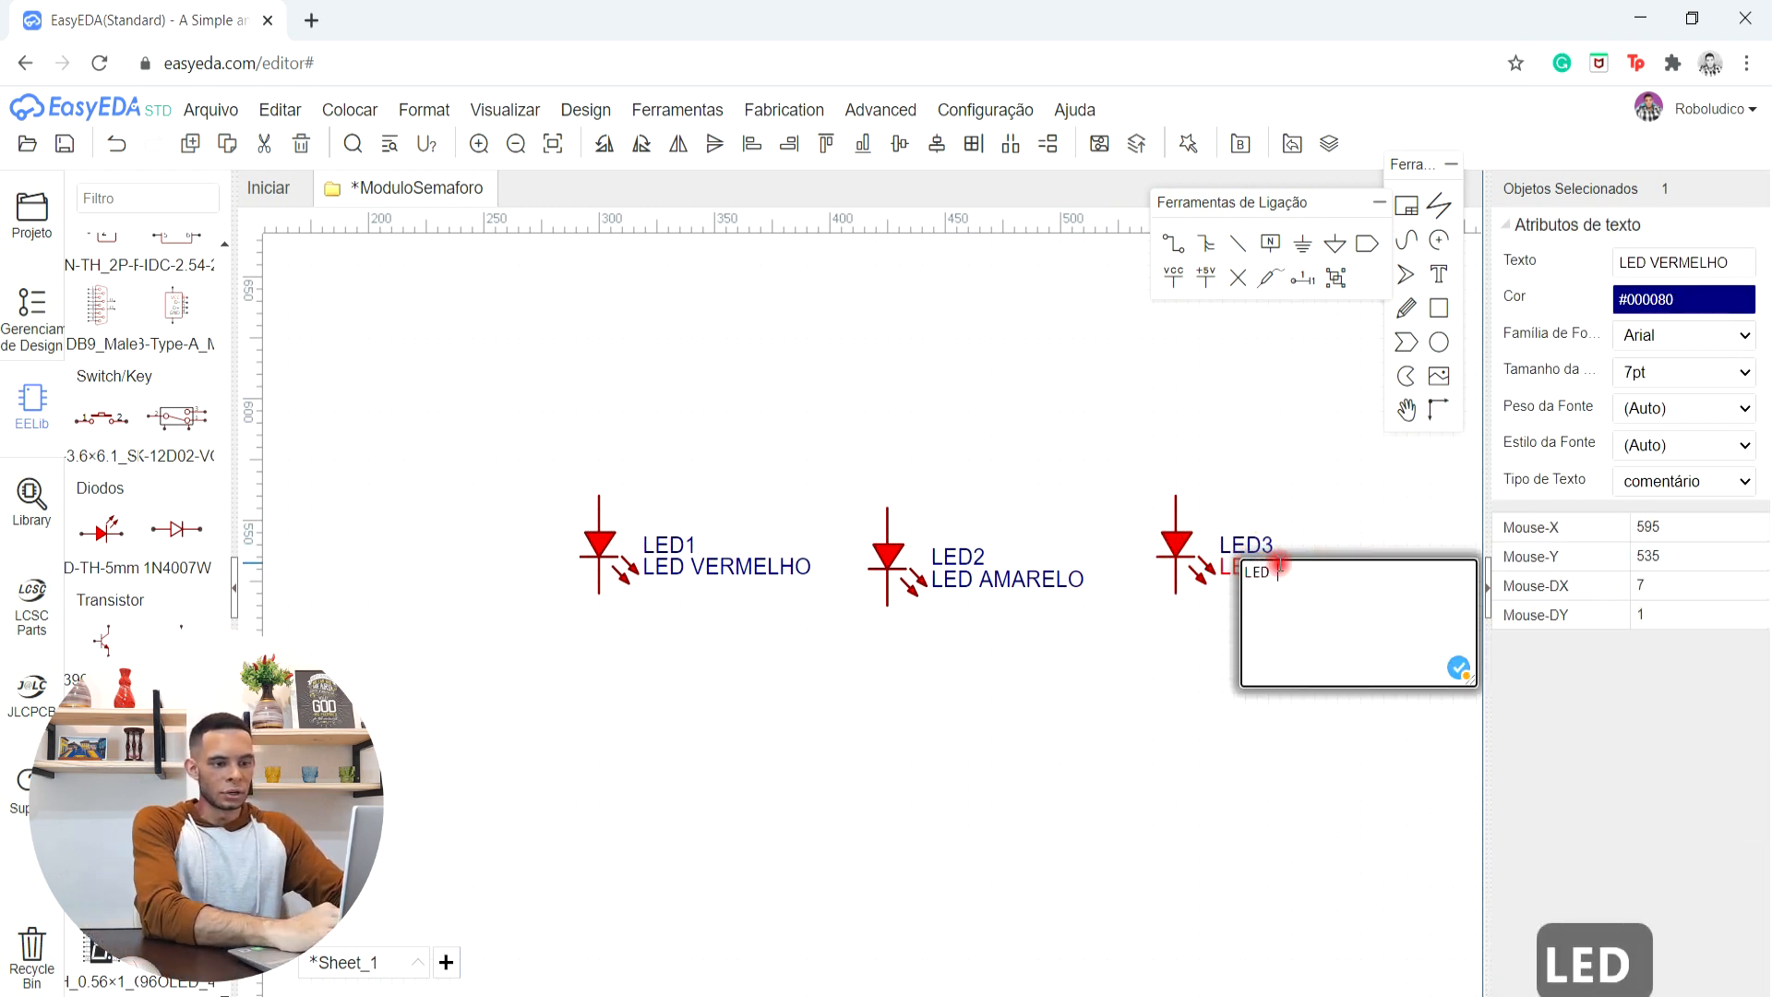
text(VERDE)
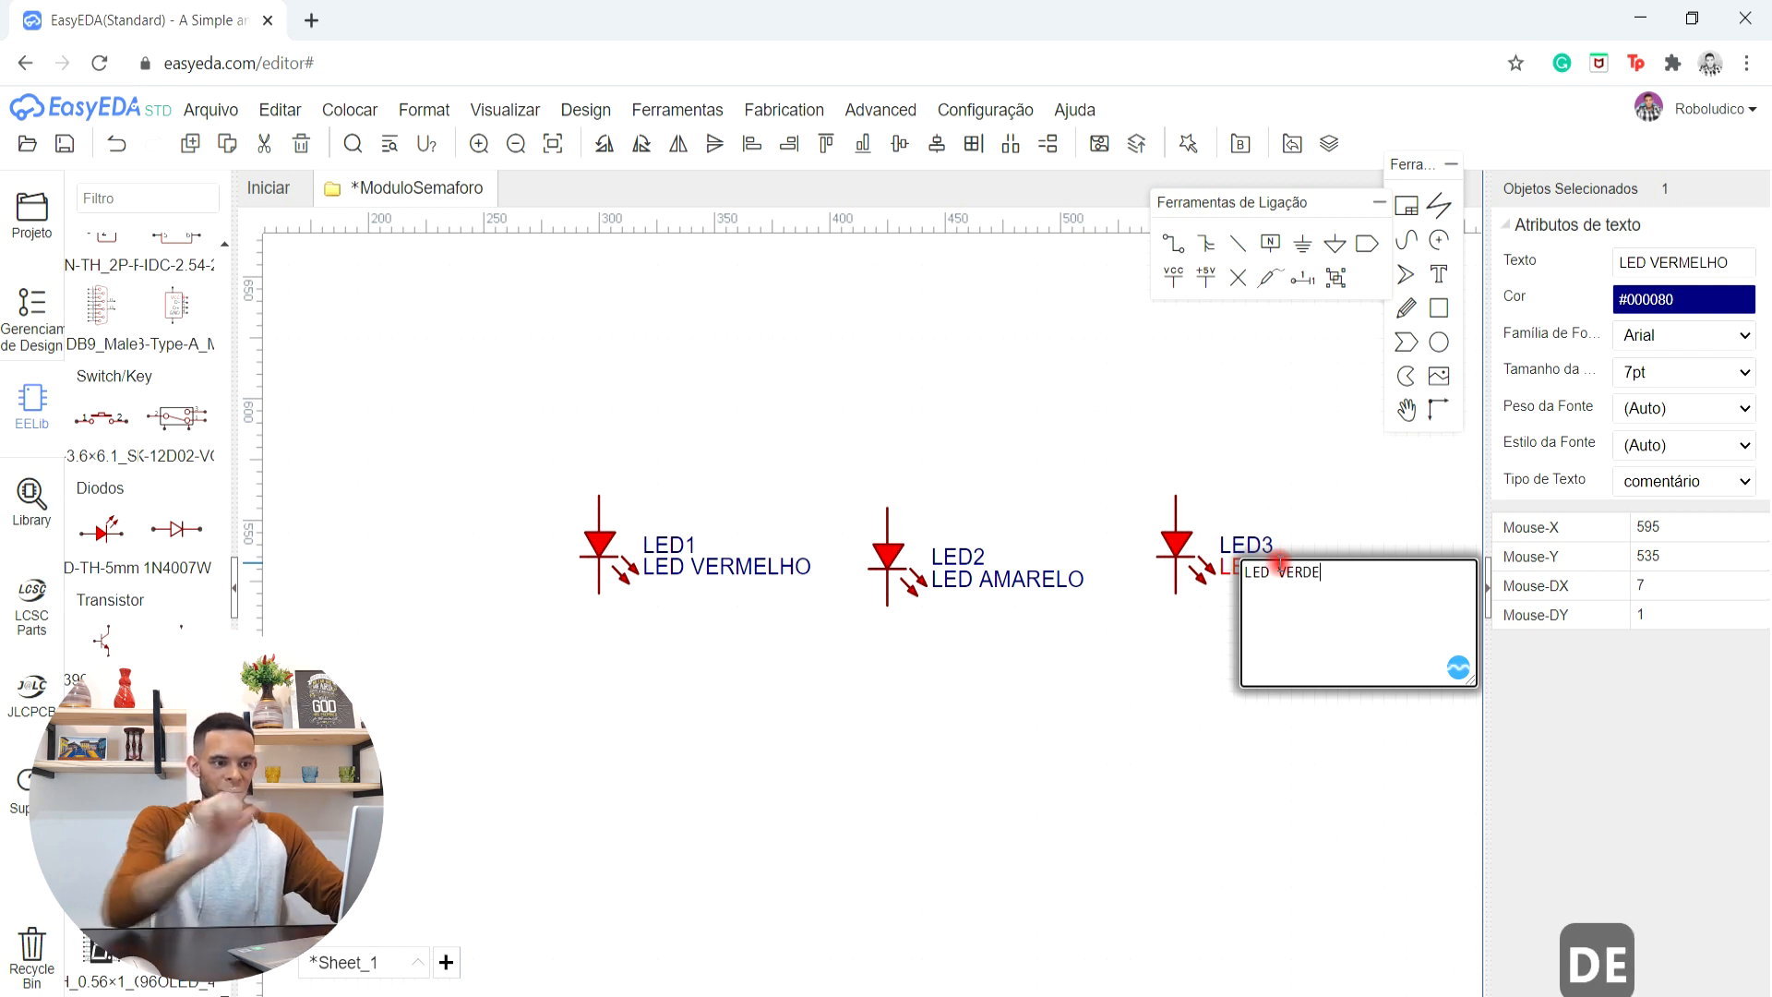
click(1090, 509)
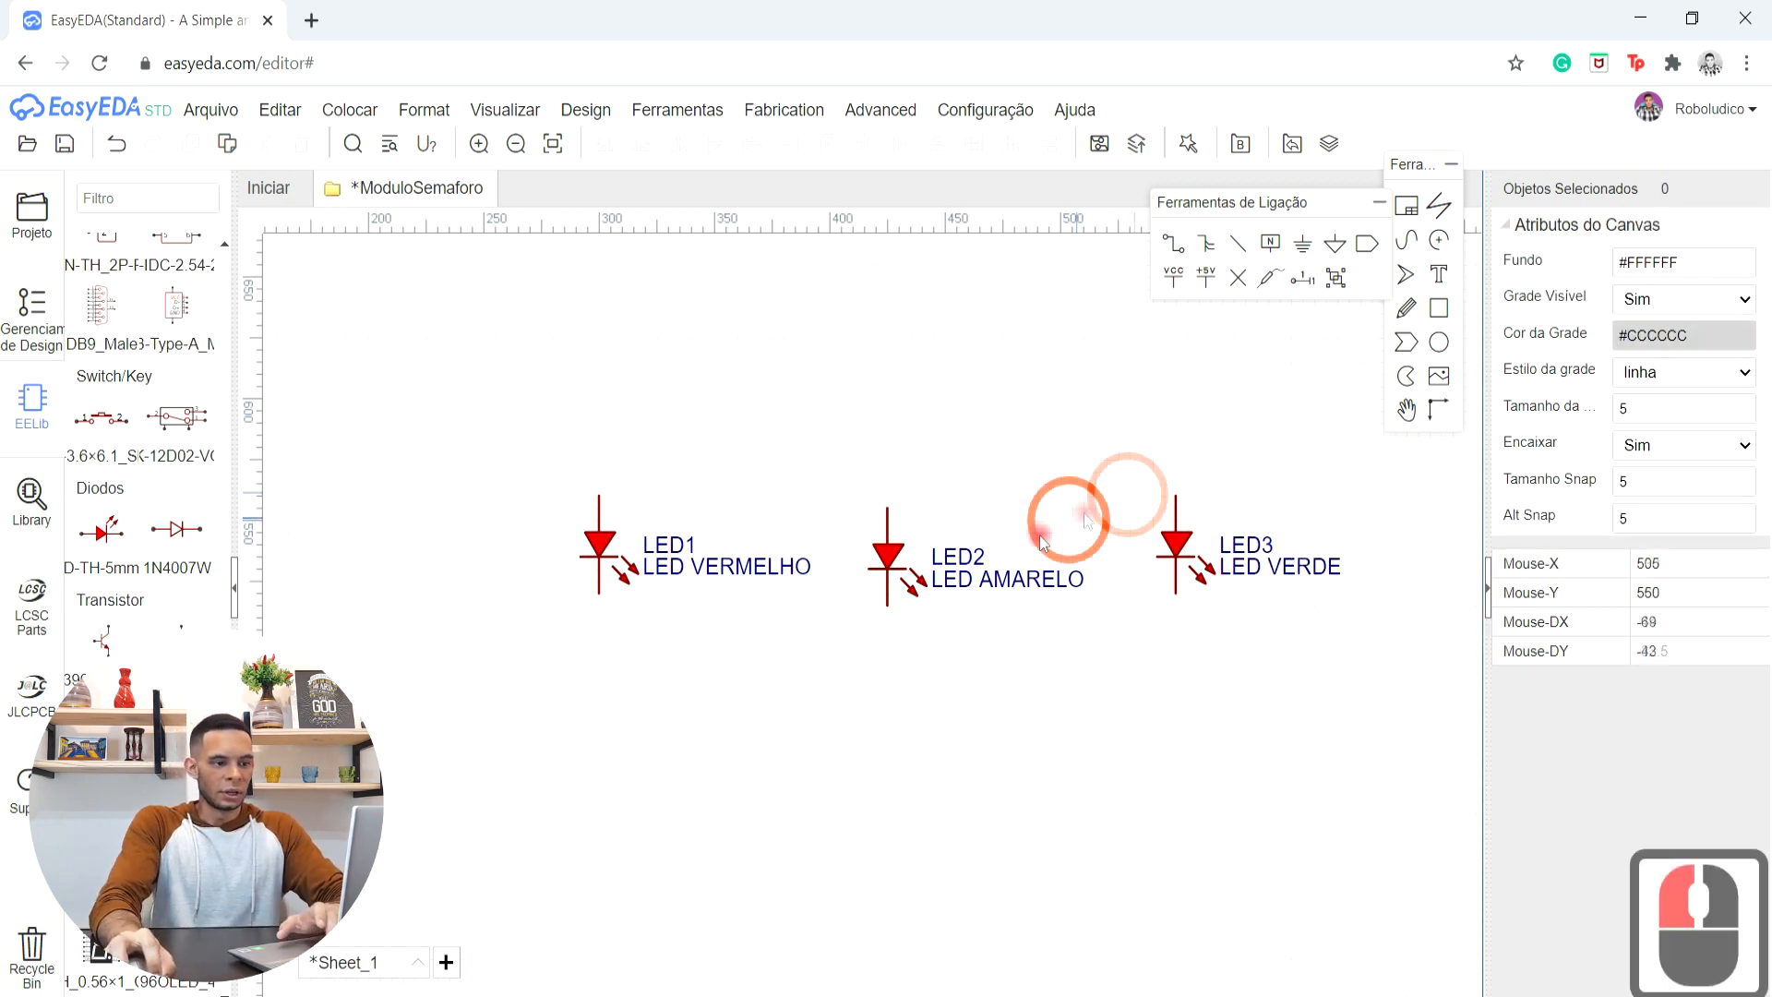
- Line up LED2 with LED1, shift LED3 closer to LED2, and move all three LEDs together to the middle of the sheet
click(891, 561)
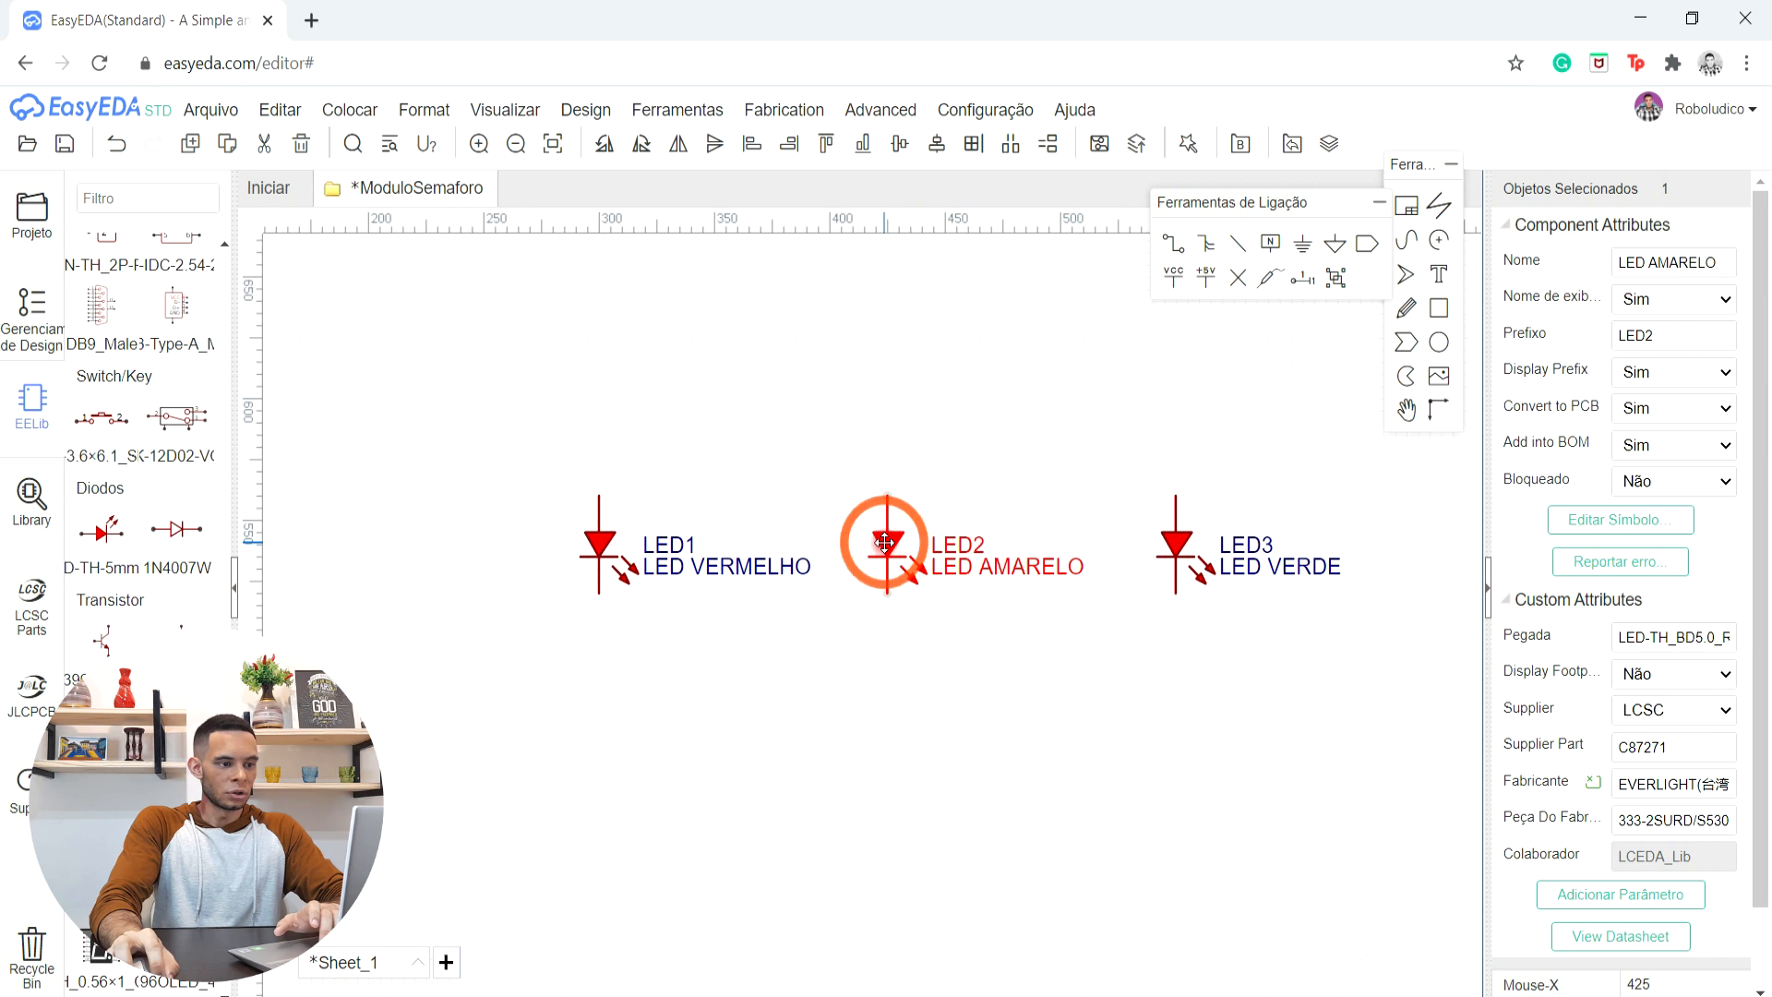
click(1181, 546)
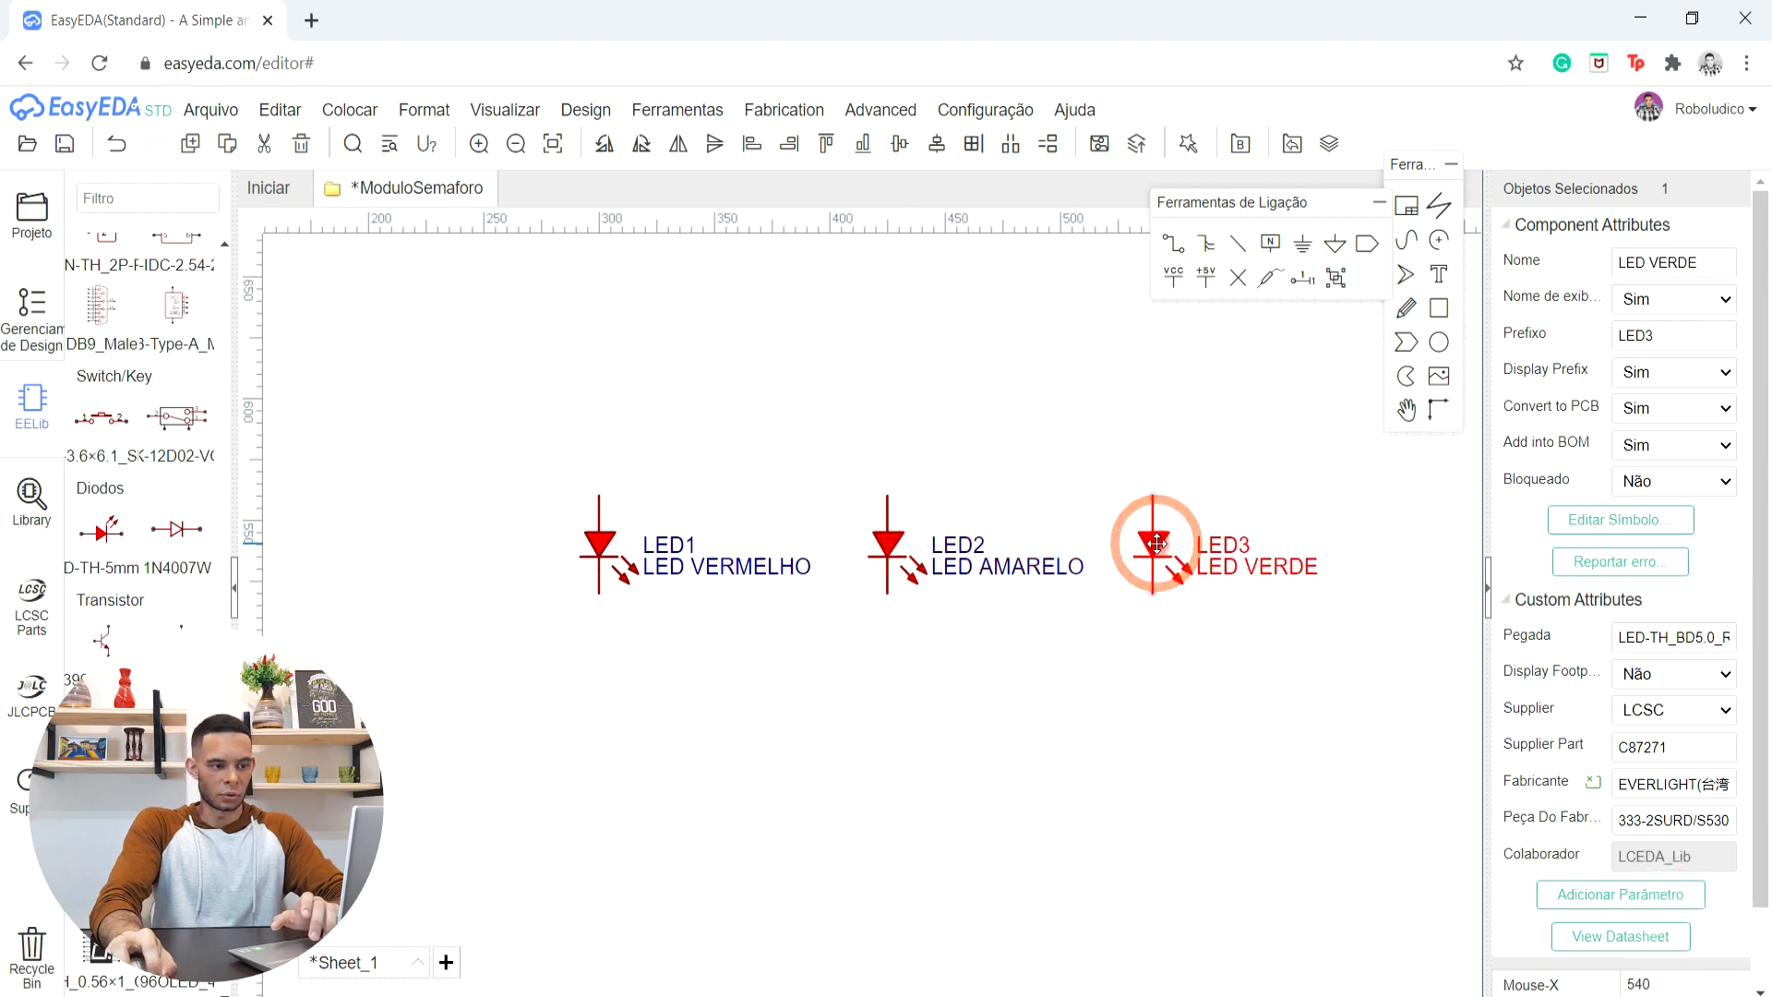
scroll(1121, 622, down, 4)
middle_drag(1172, 660, 968, 606)
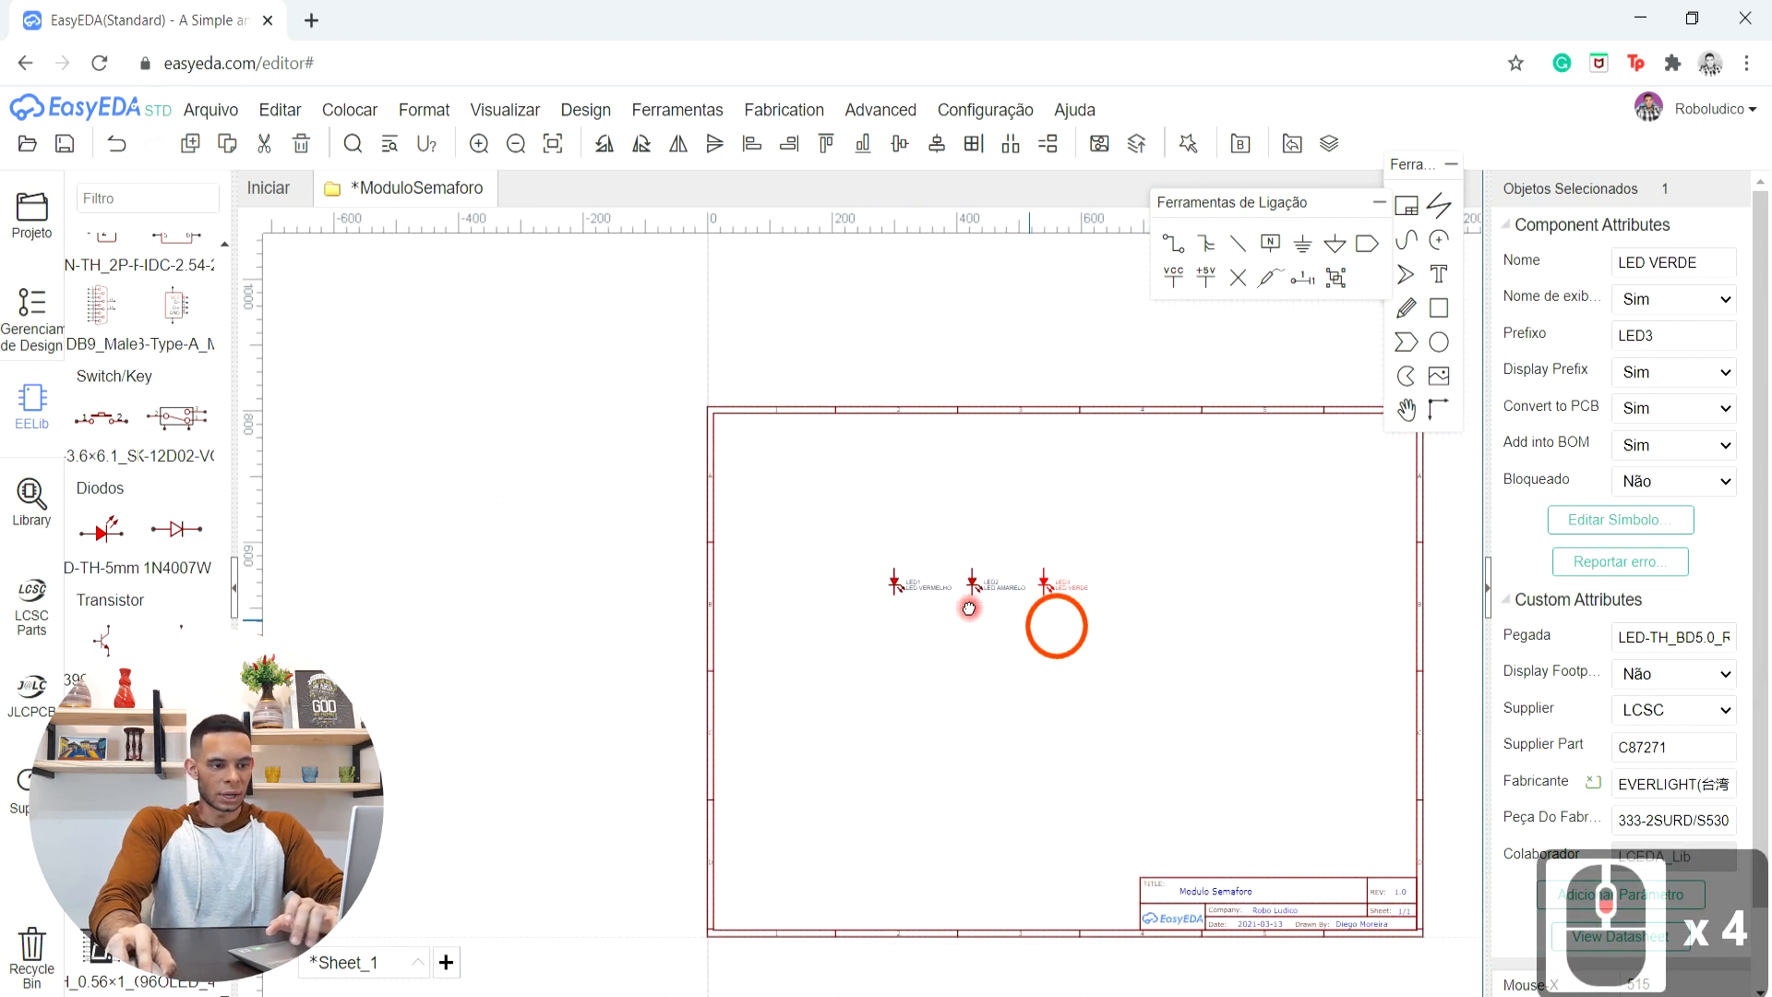
drag(696, 521, 1038, 595)
drag(933, 554, 1027, 604)
click(1022, 679)
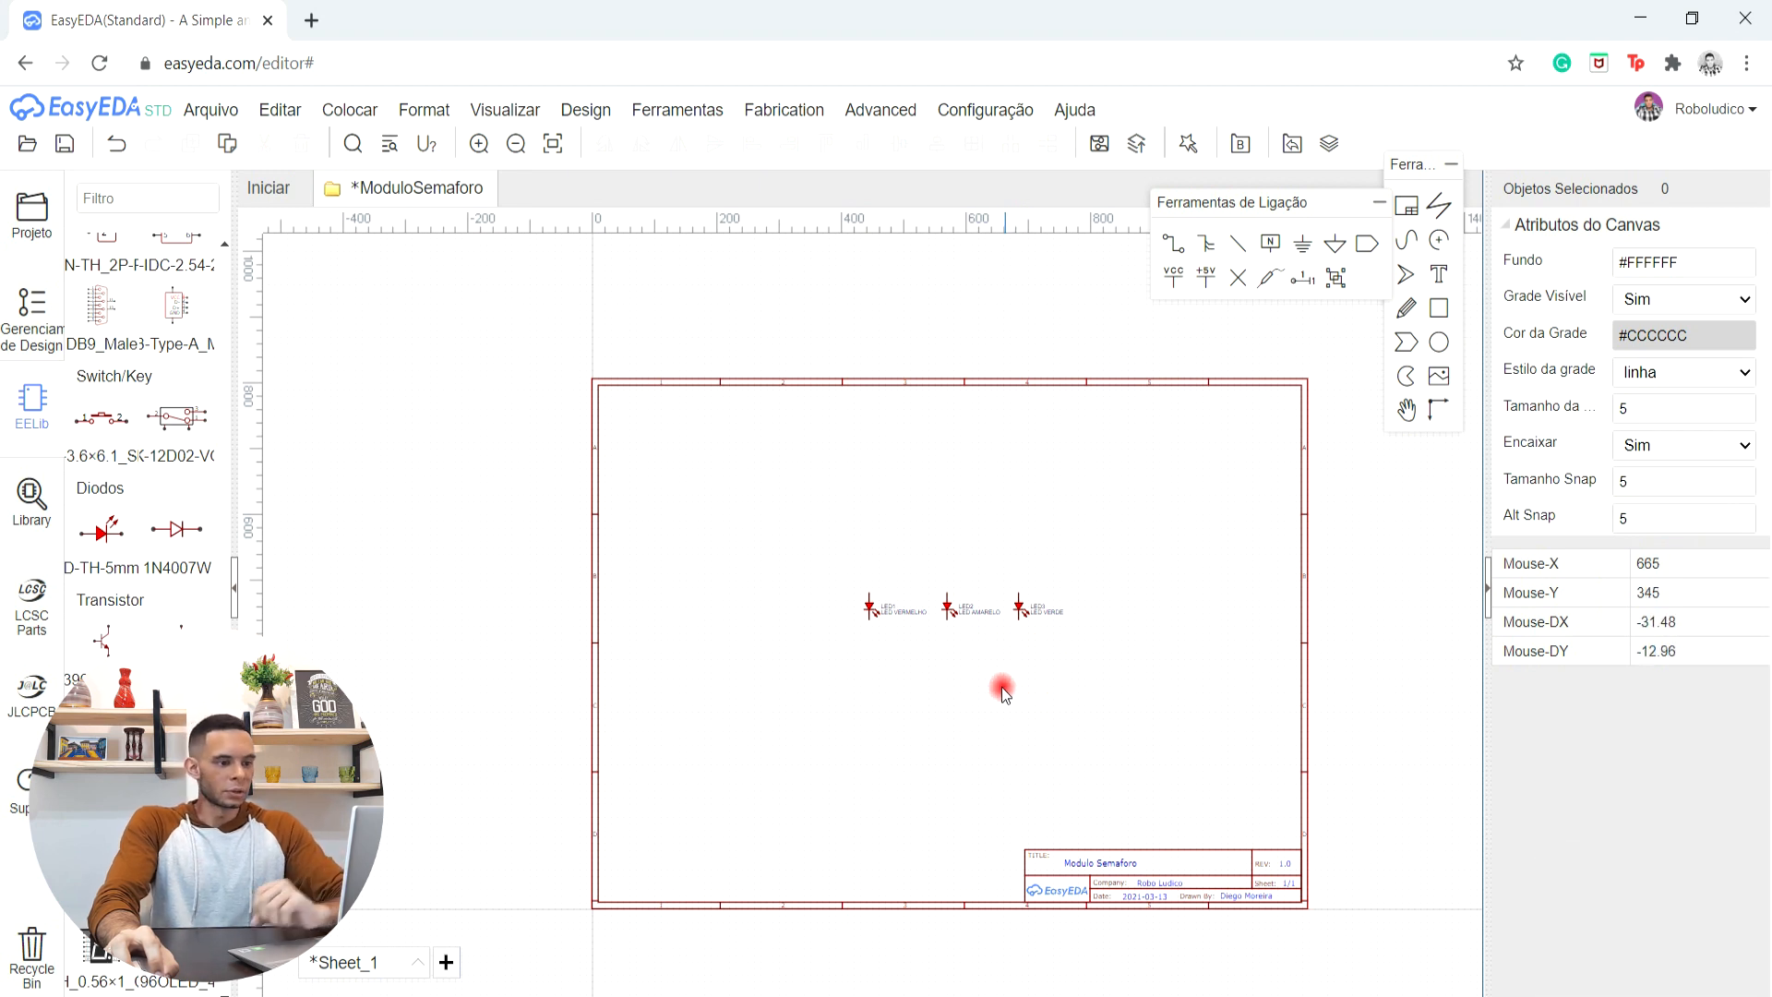
- Browse the EELib resistors and check the package variants offered for the European-style resistor
scroll(965, 646, up, 3)
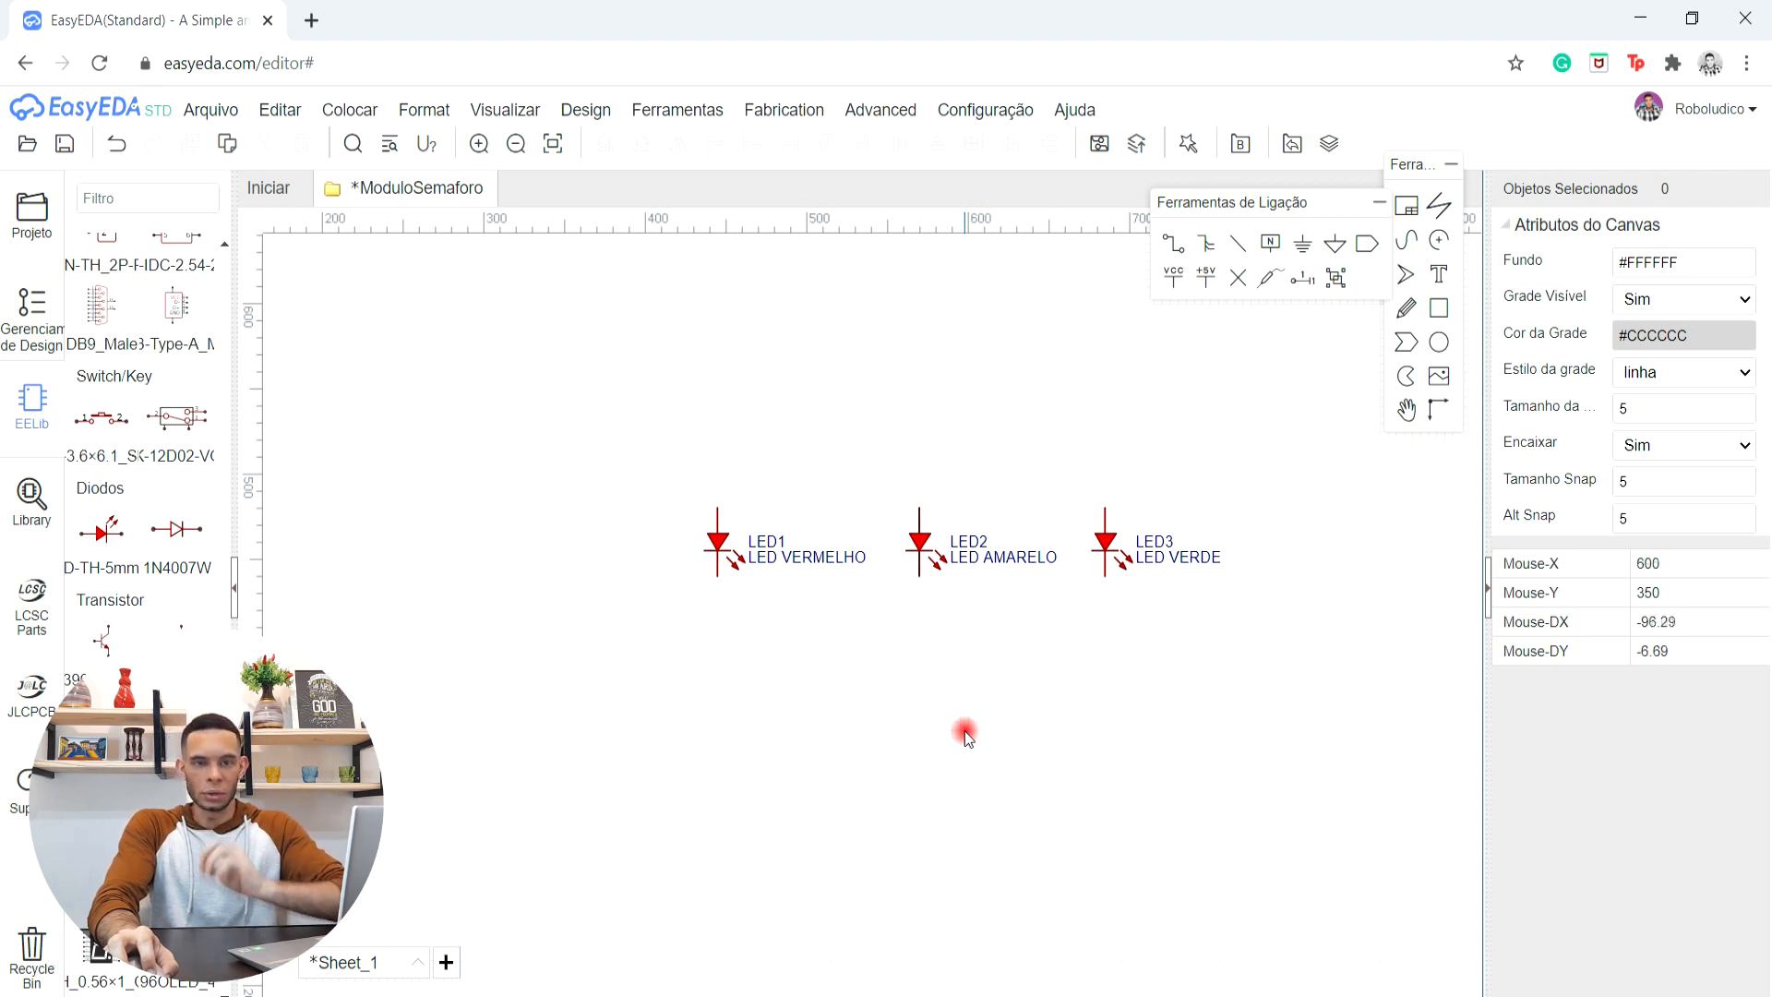
scroll(185, 544, down, 6)
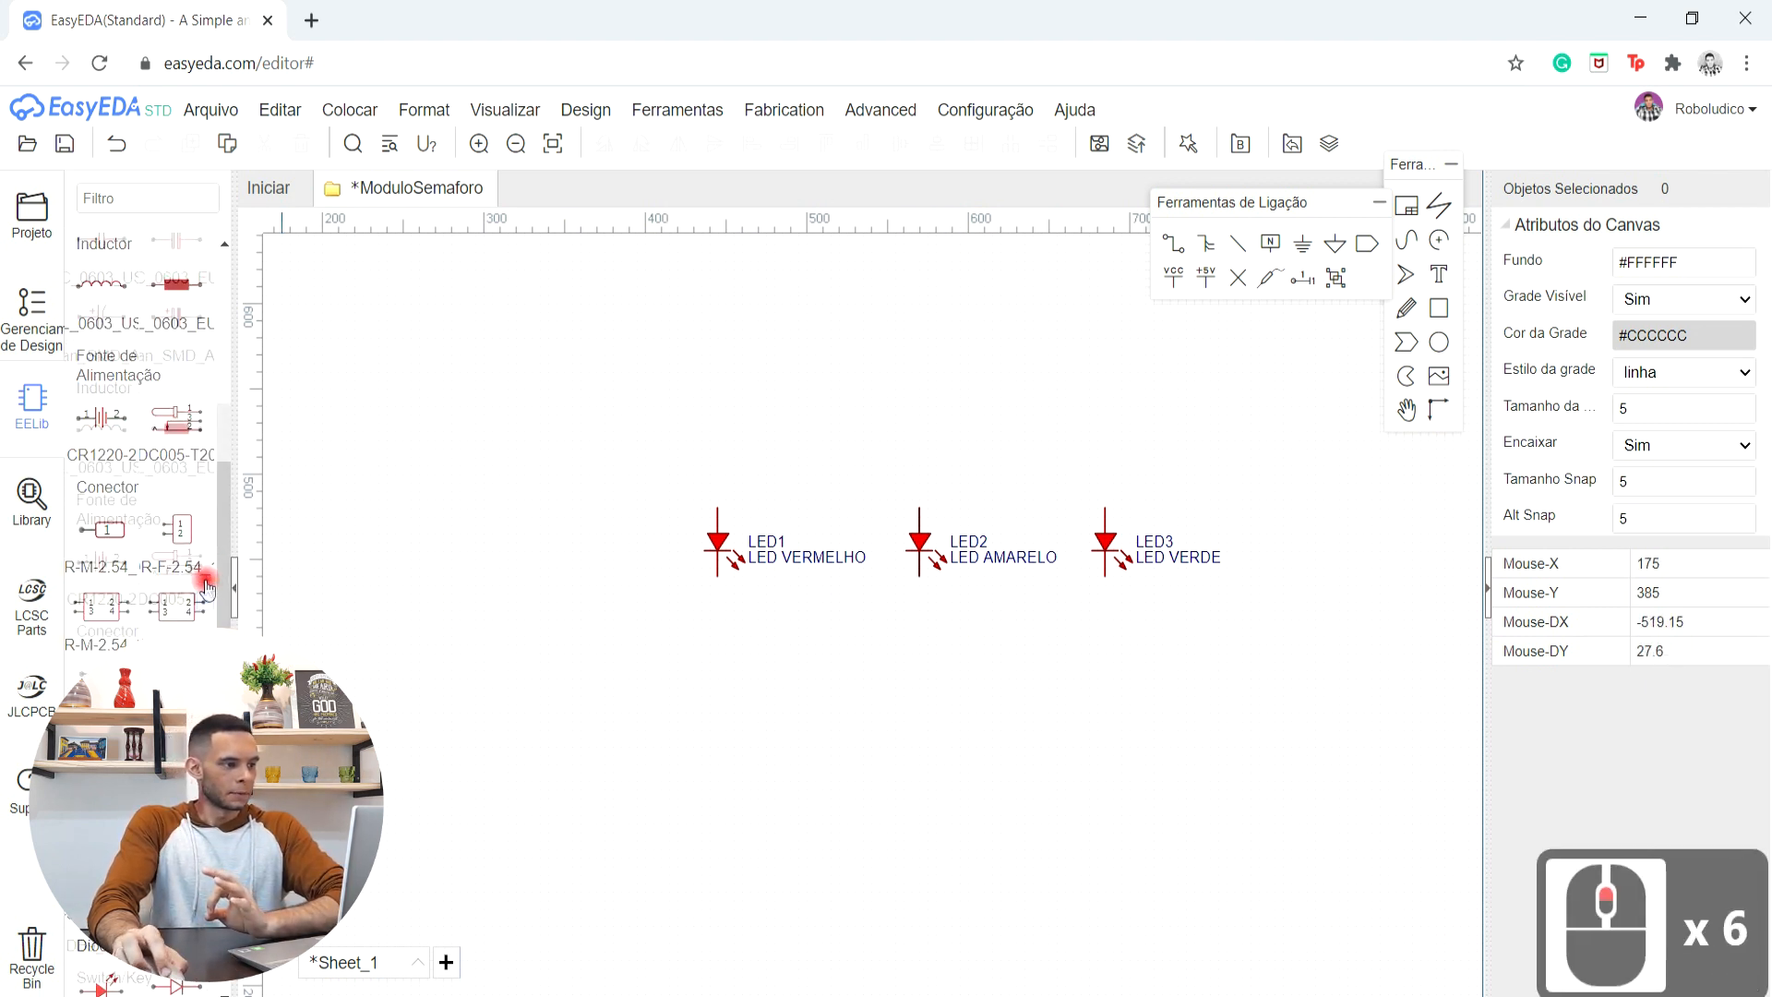
scroll(180, 554, up, 3)
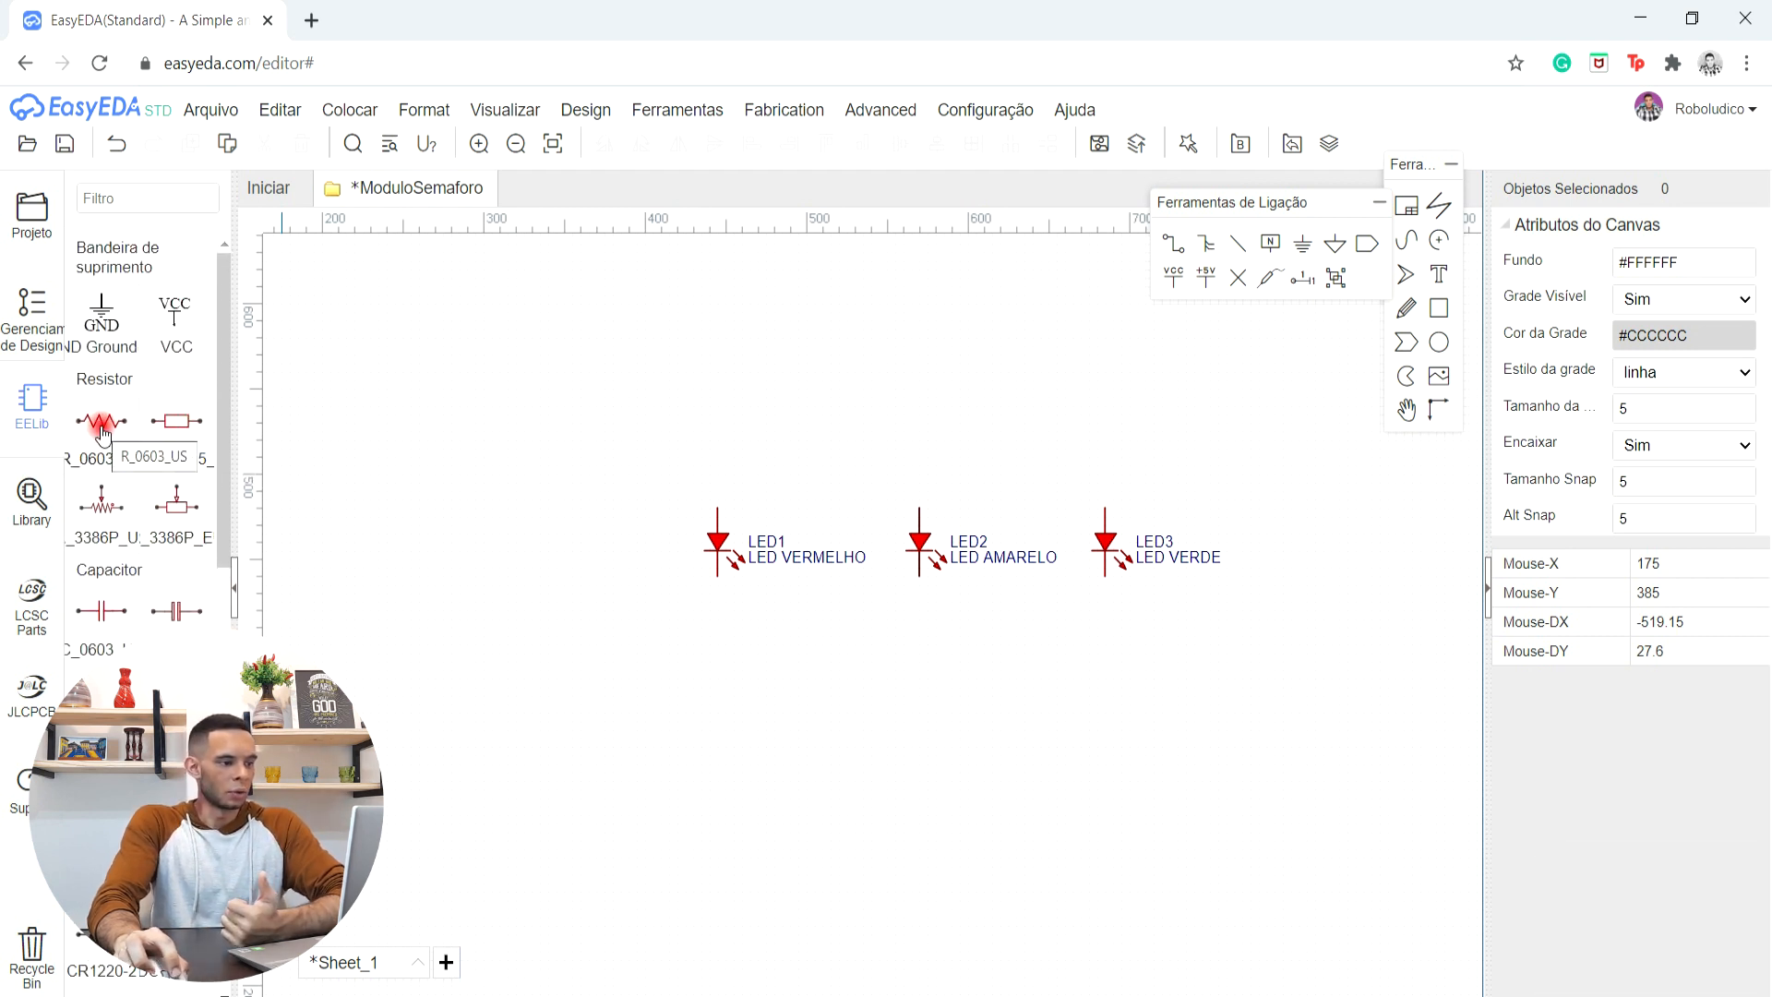
click(205, 461)
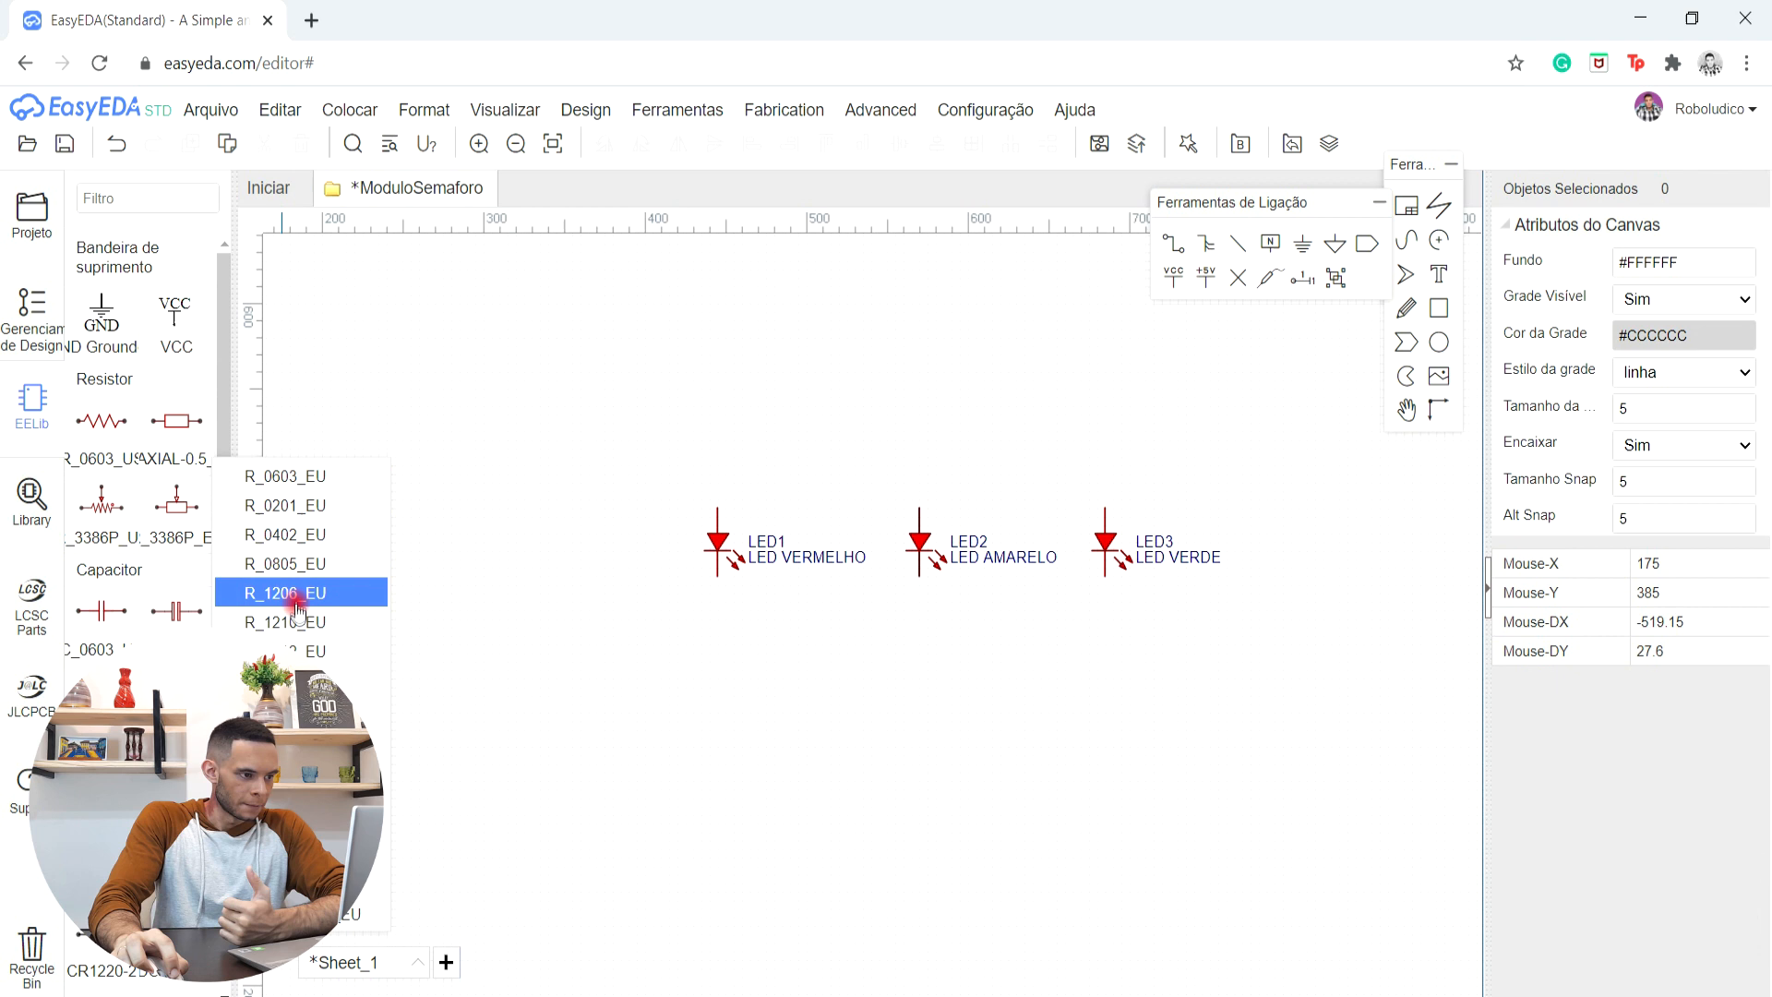
click(187, 403)
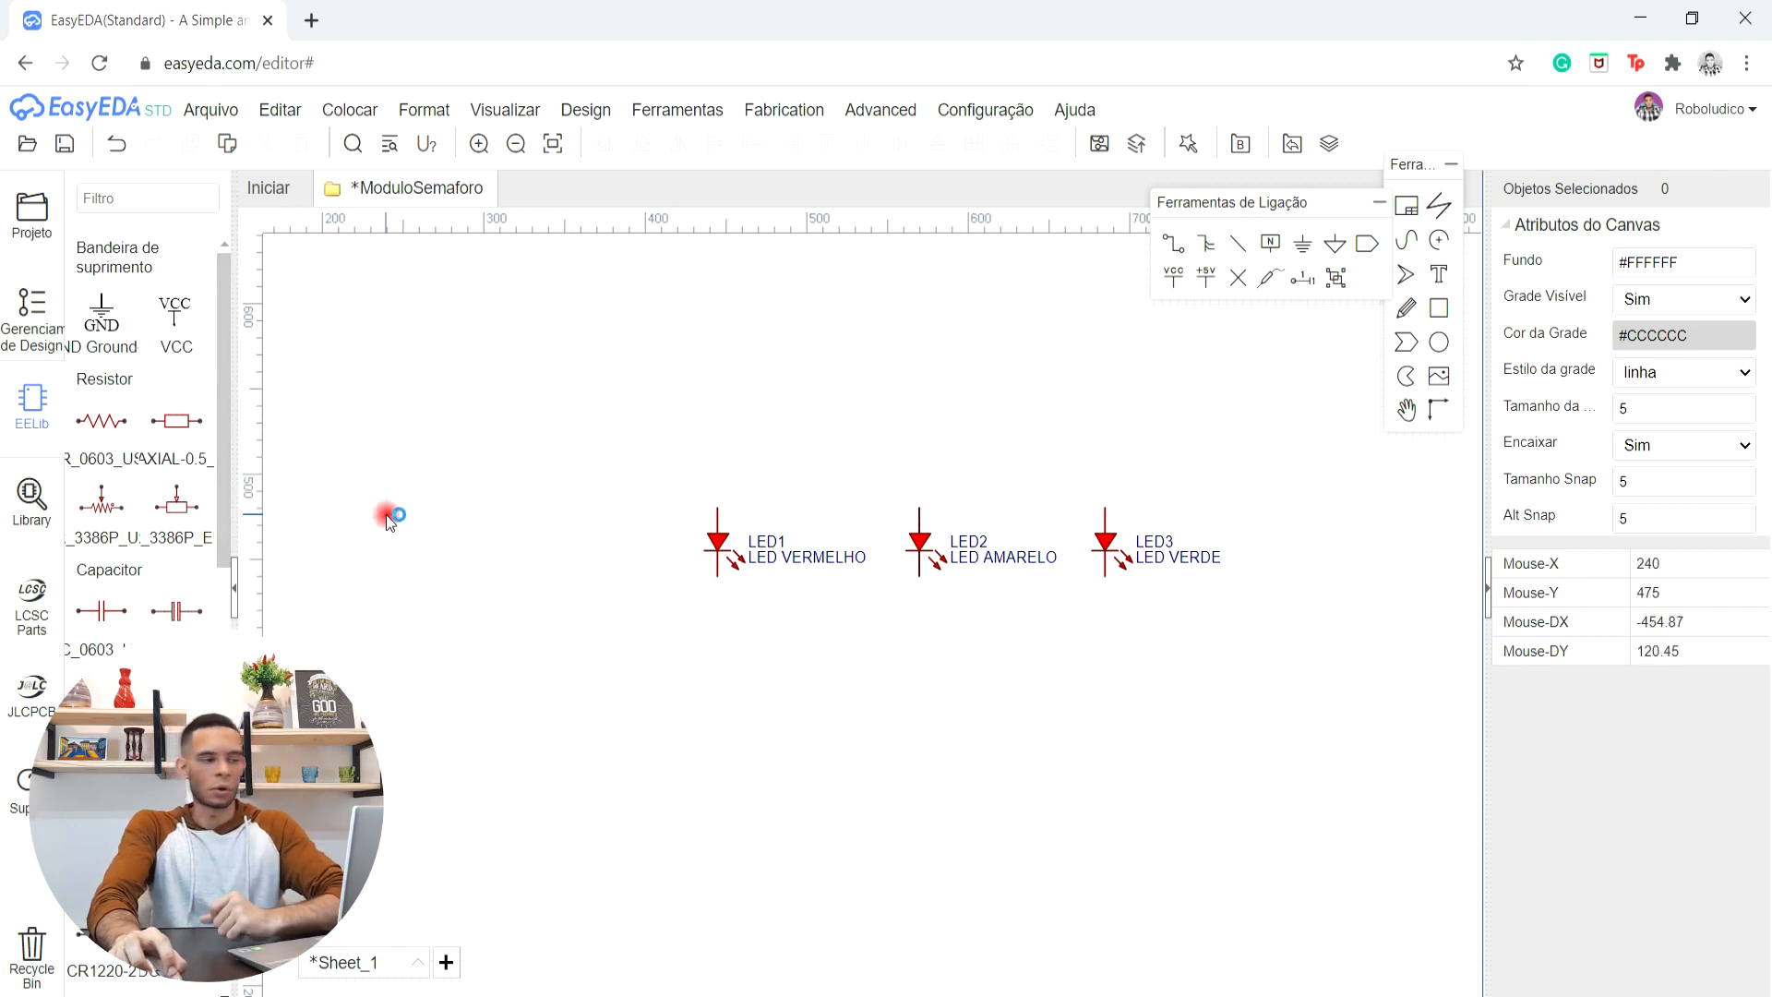
- Search the component library for "RESISTOR 1k 1/4" and select the LCSC part RD 1/4W 1K J T/B A1
double_click(33, 503)
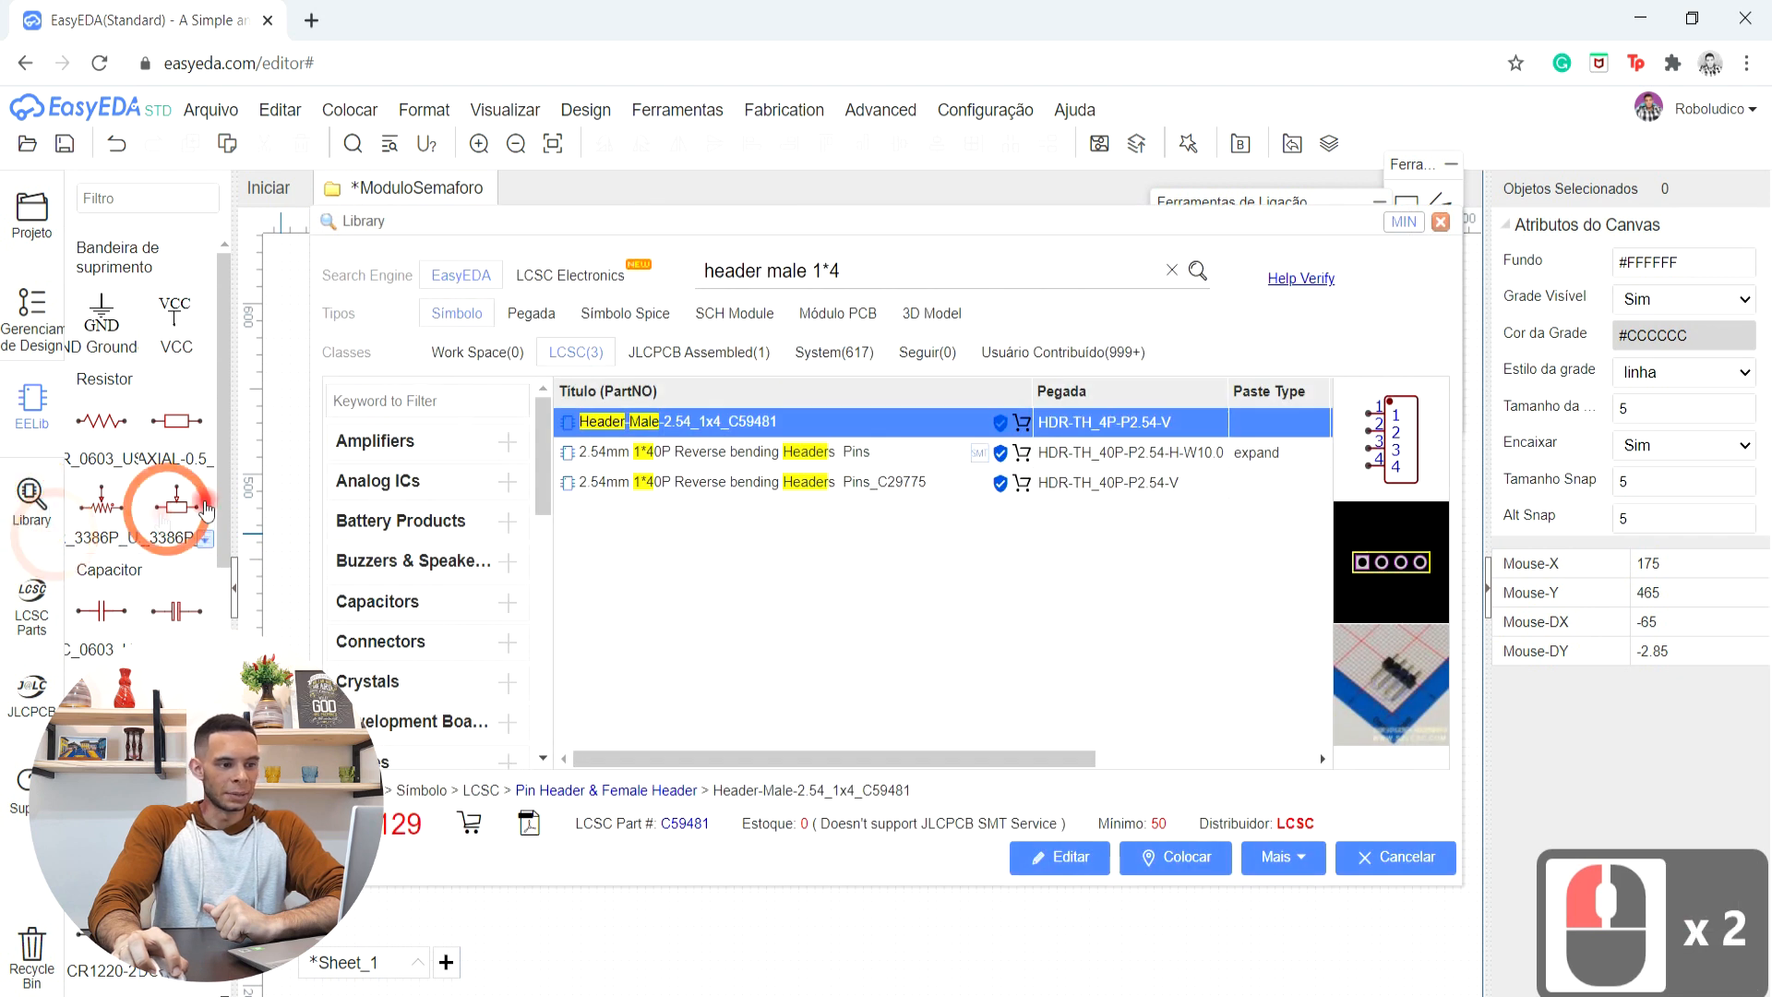
drag(890, 270, 494, 325)
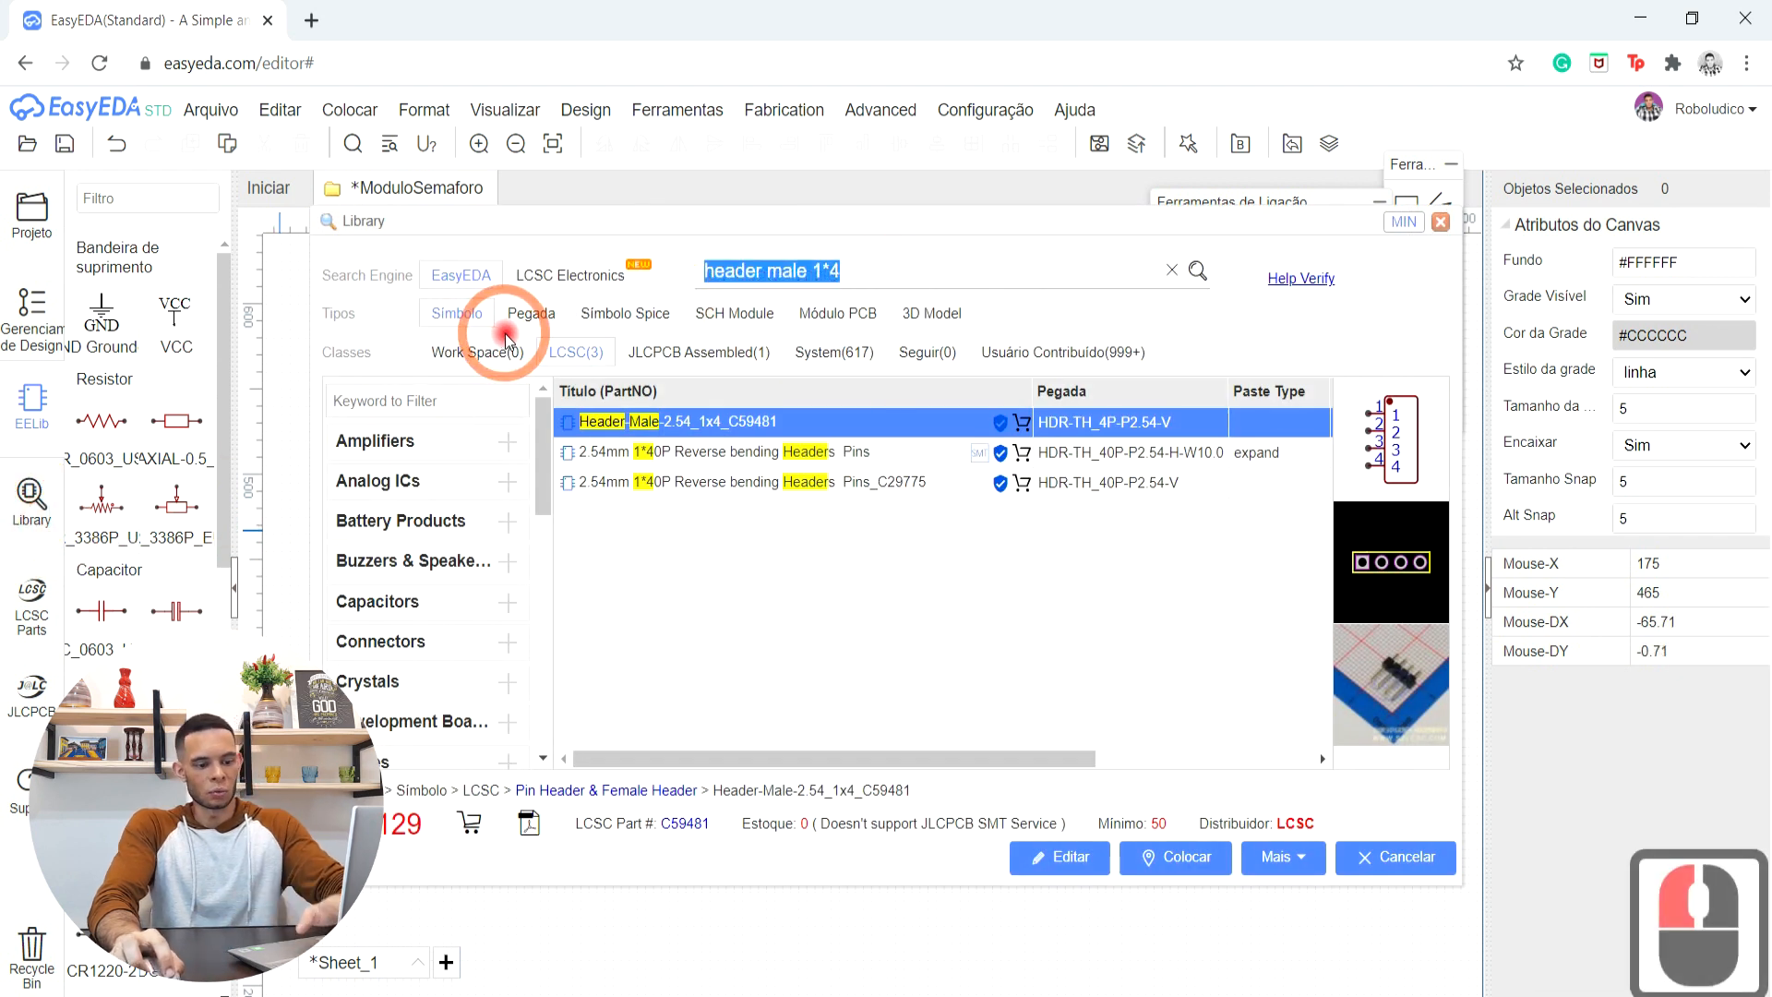
key(BackSpace)
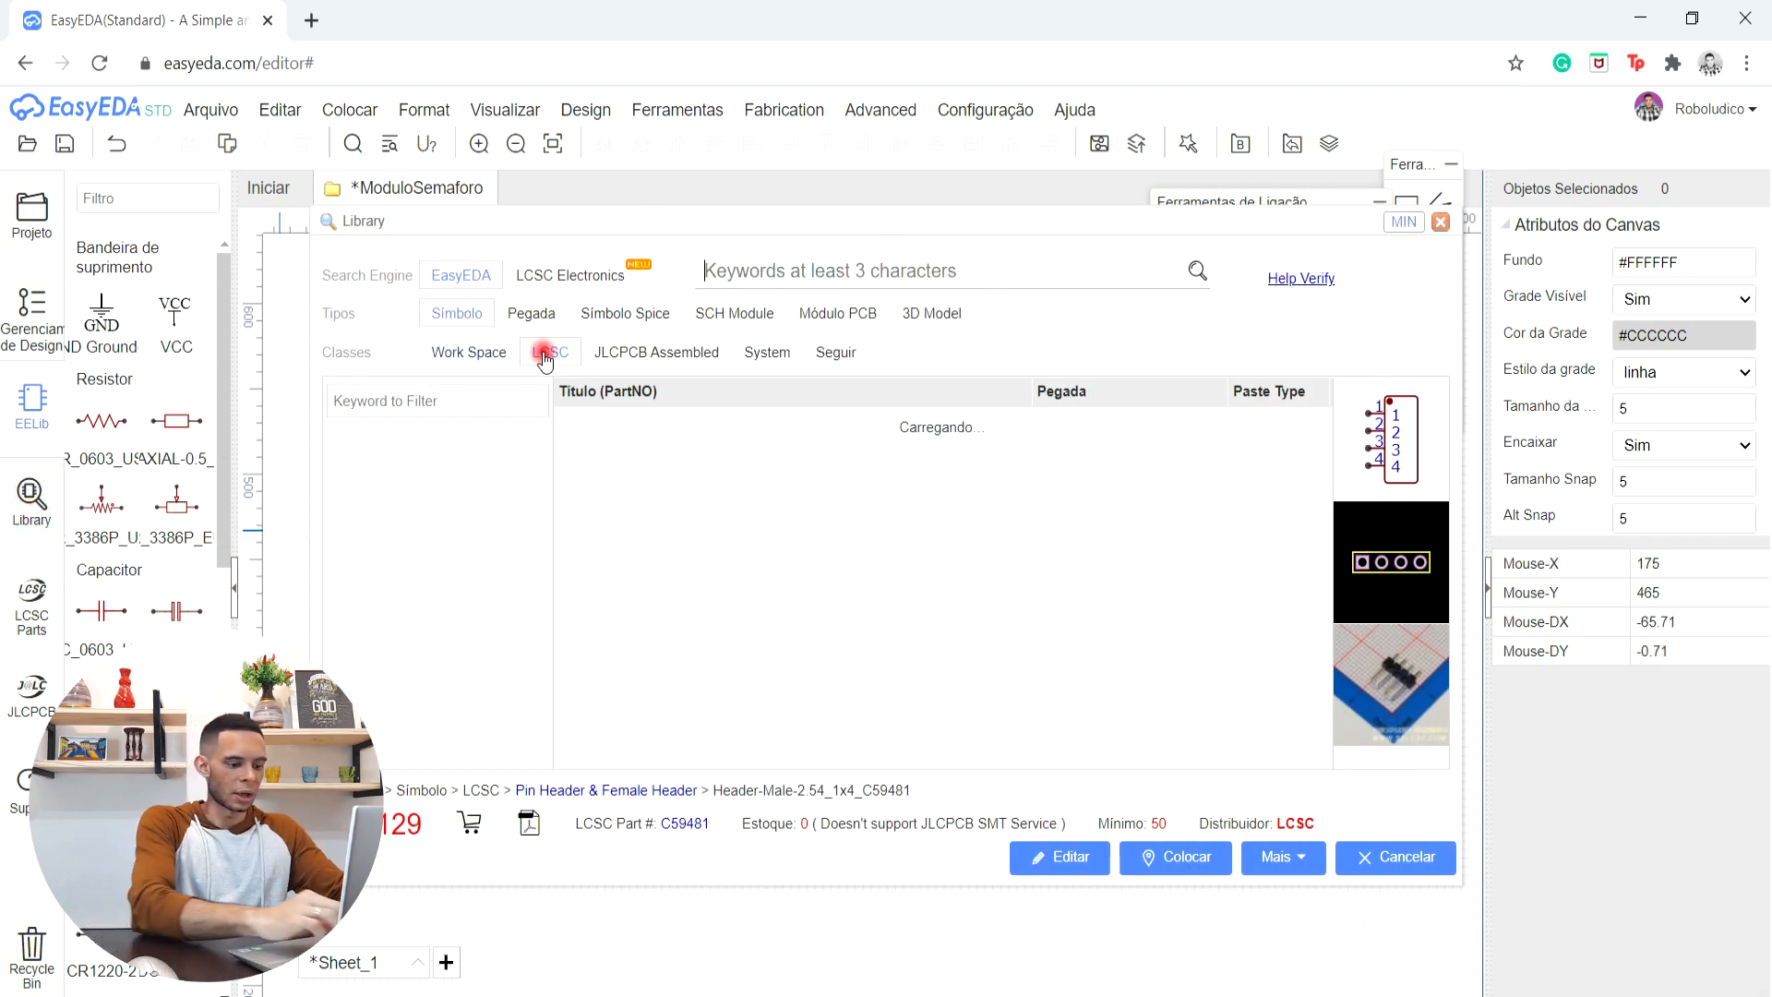
text(RESISTOR)
key(Caps_Lock)
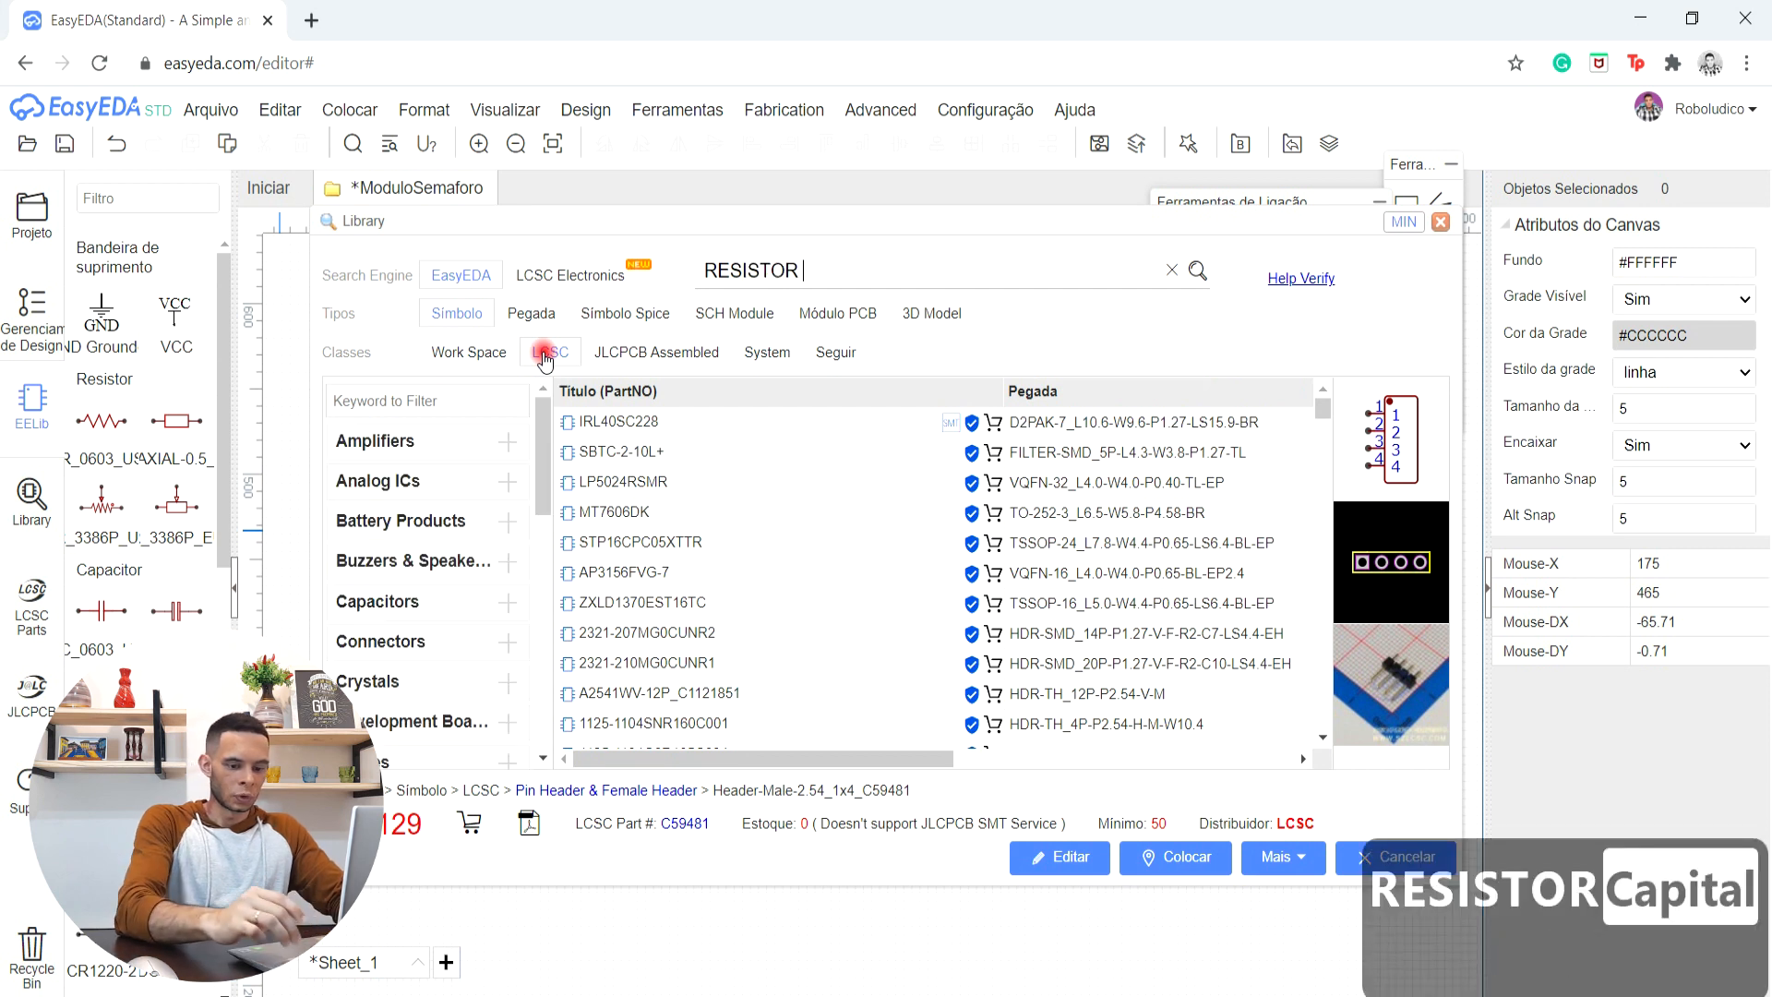
text(1k)
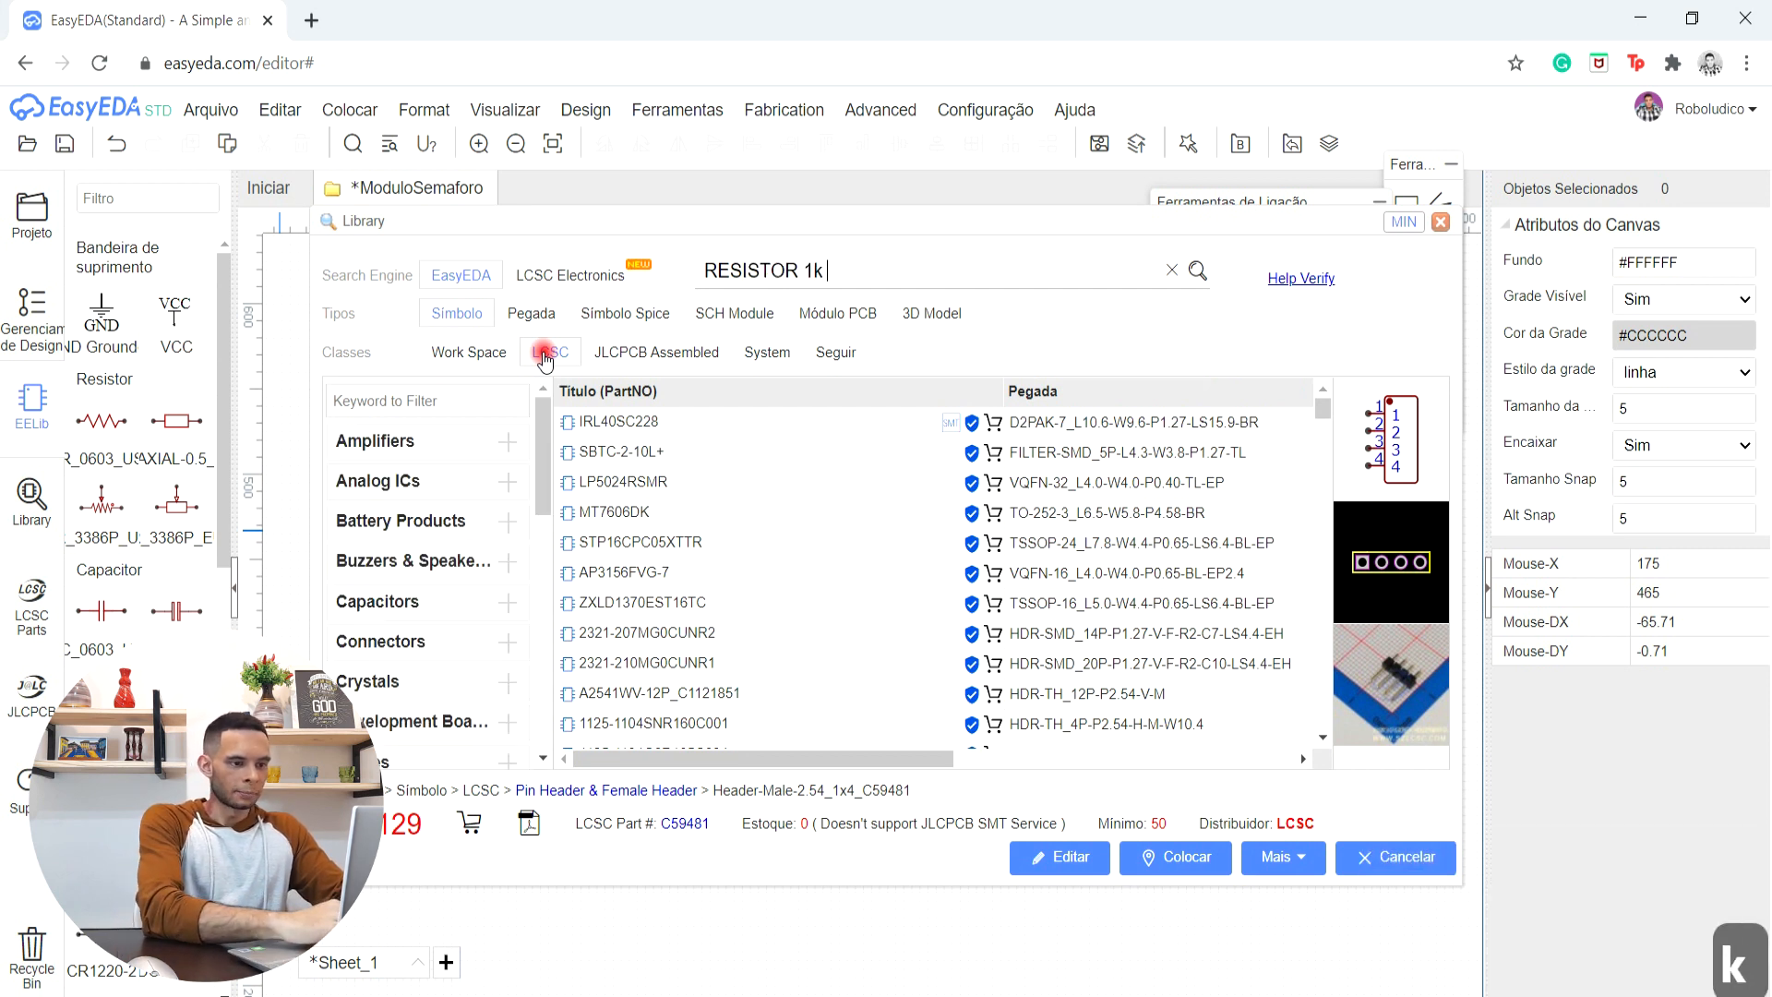
text( 1/4)
key(Return)
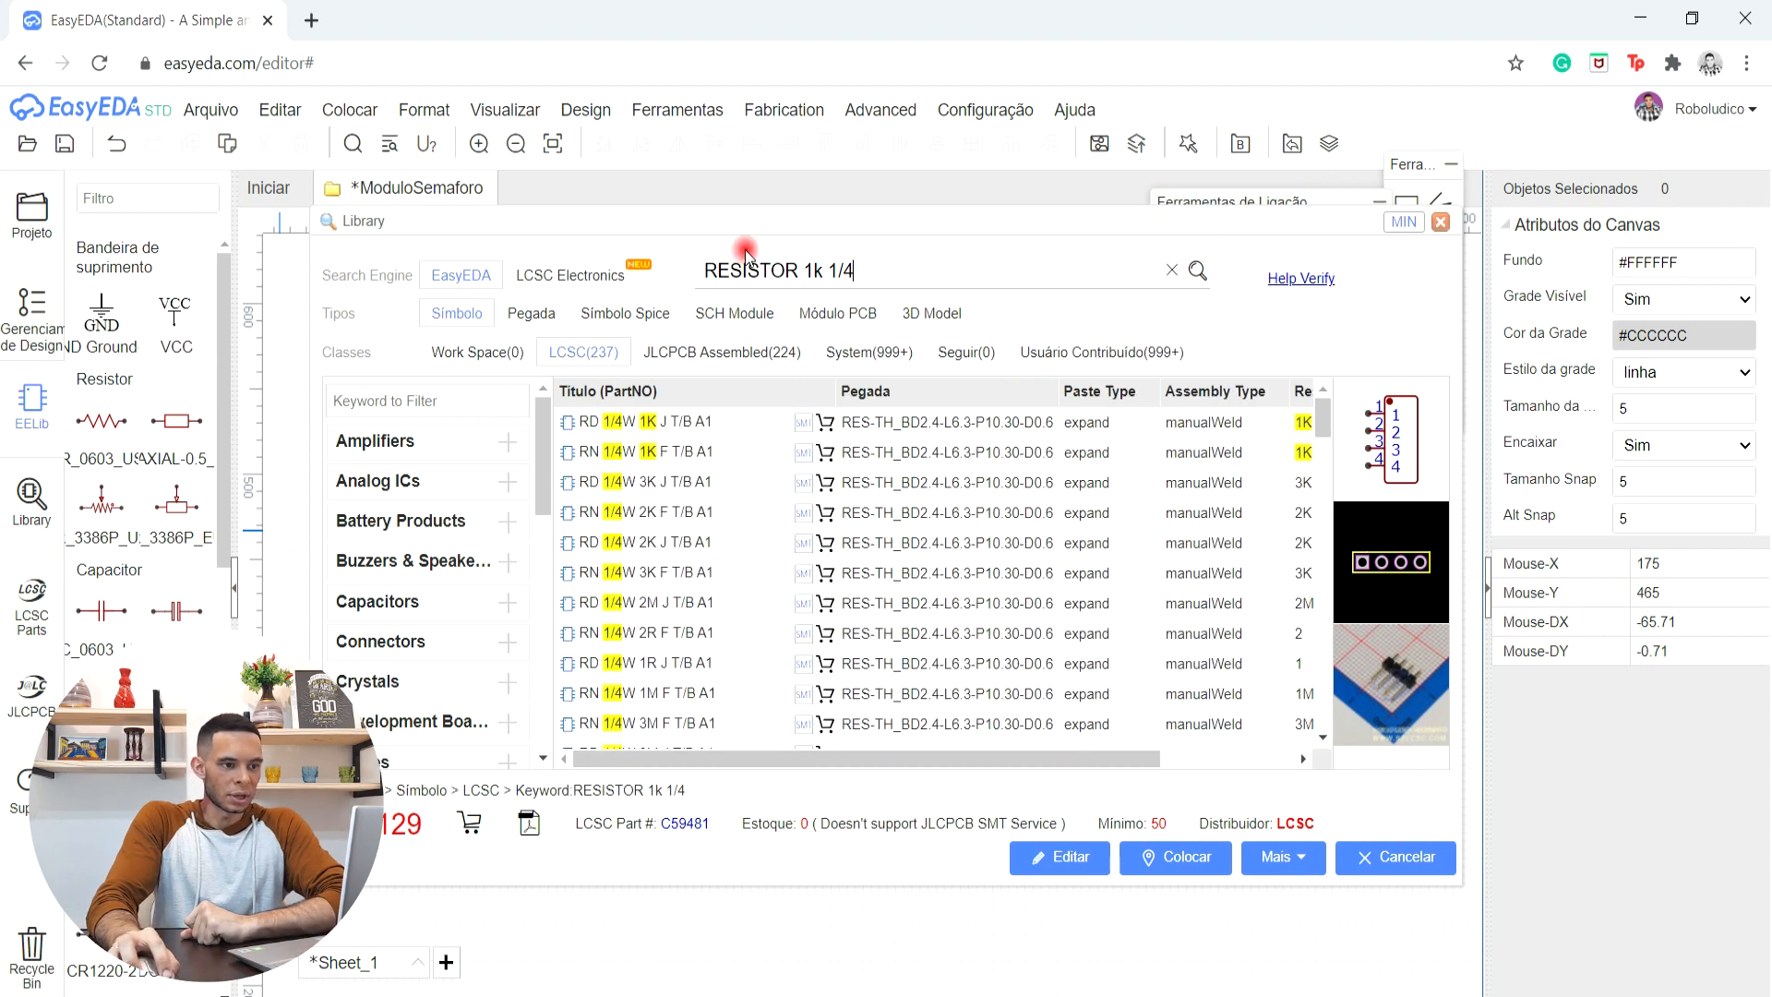
click(688, 425)
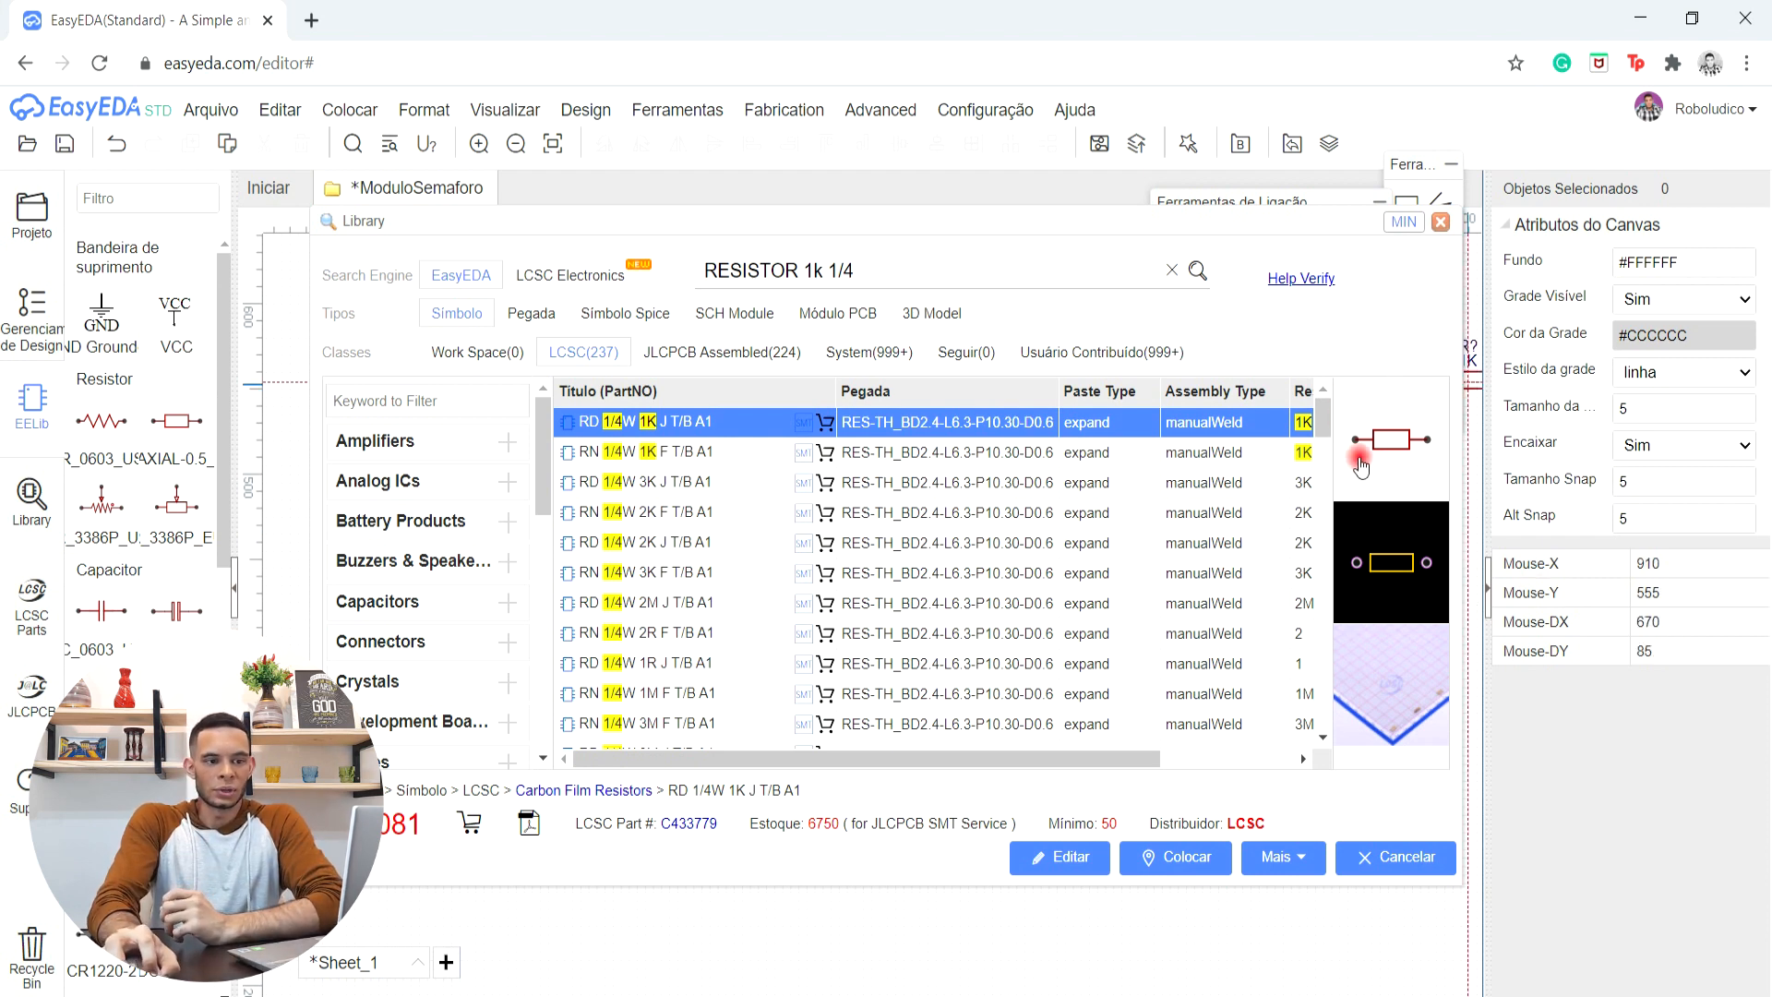
- Move the library window aside and preview the first user-contributed "Resistor 1/4W" part
drag(1107, 229, 682, 587)
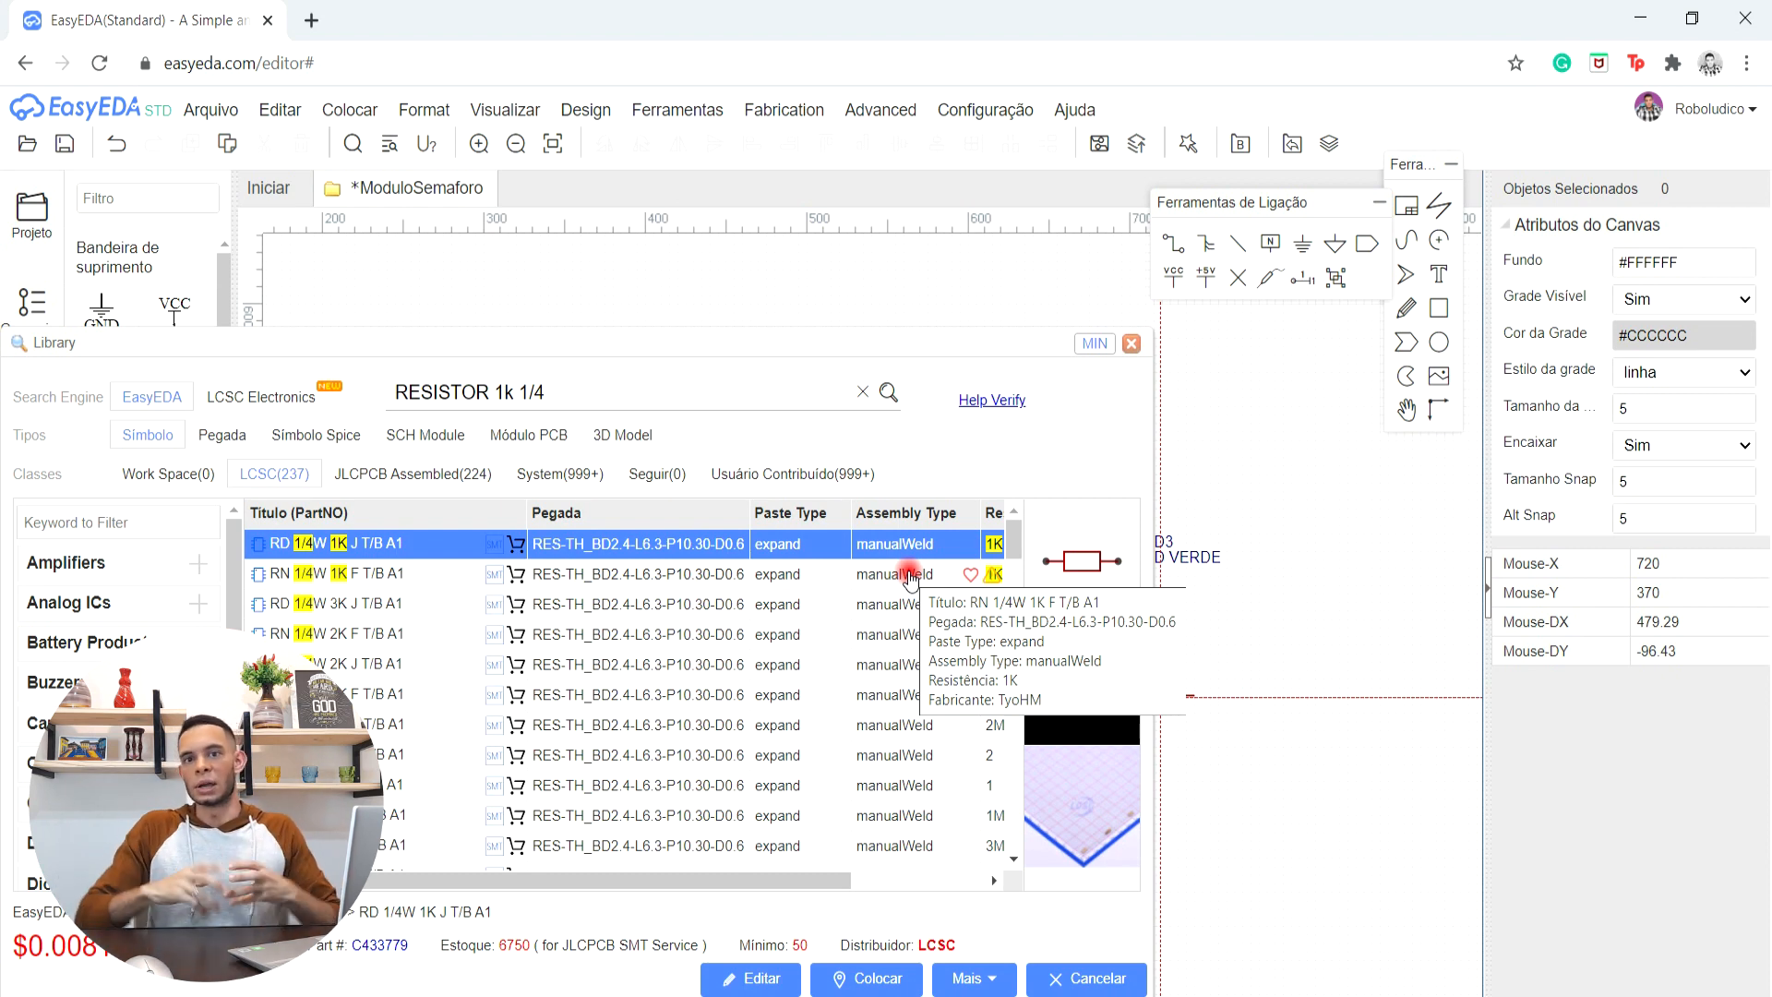
click(812, 474)
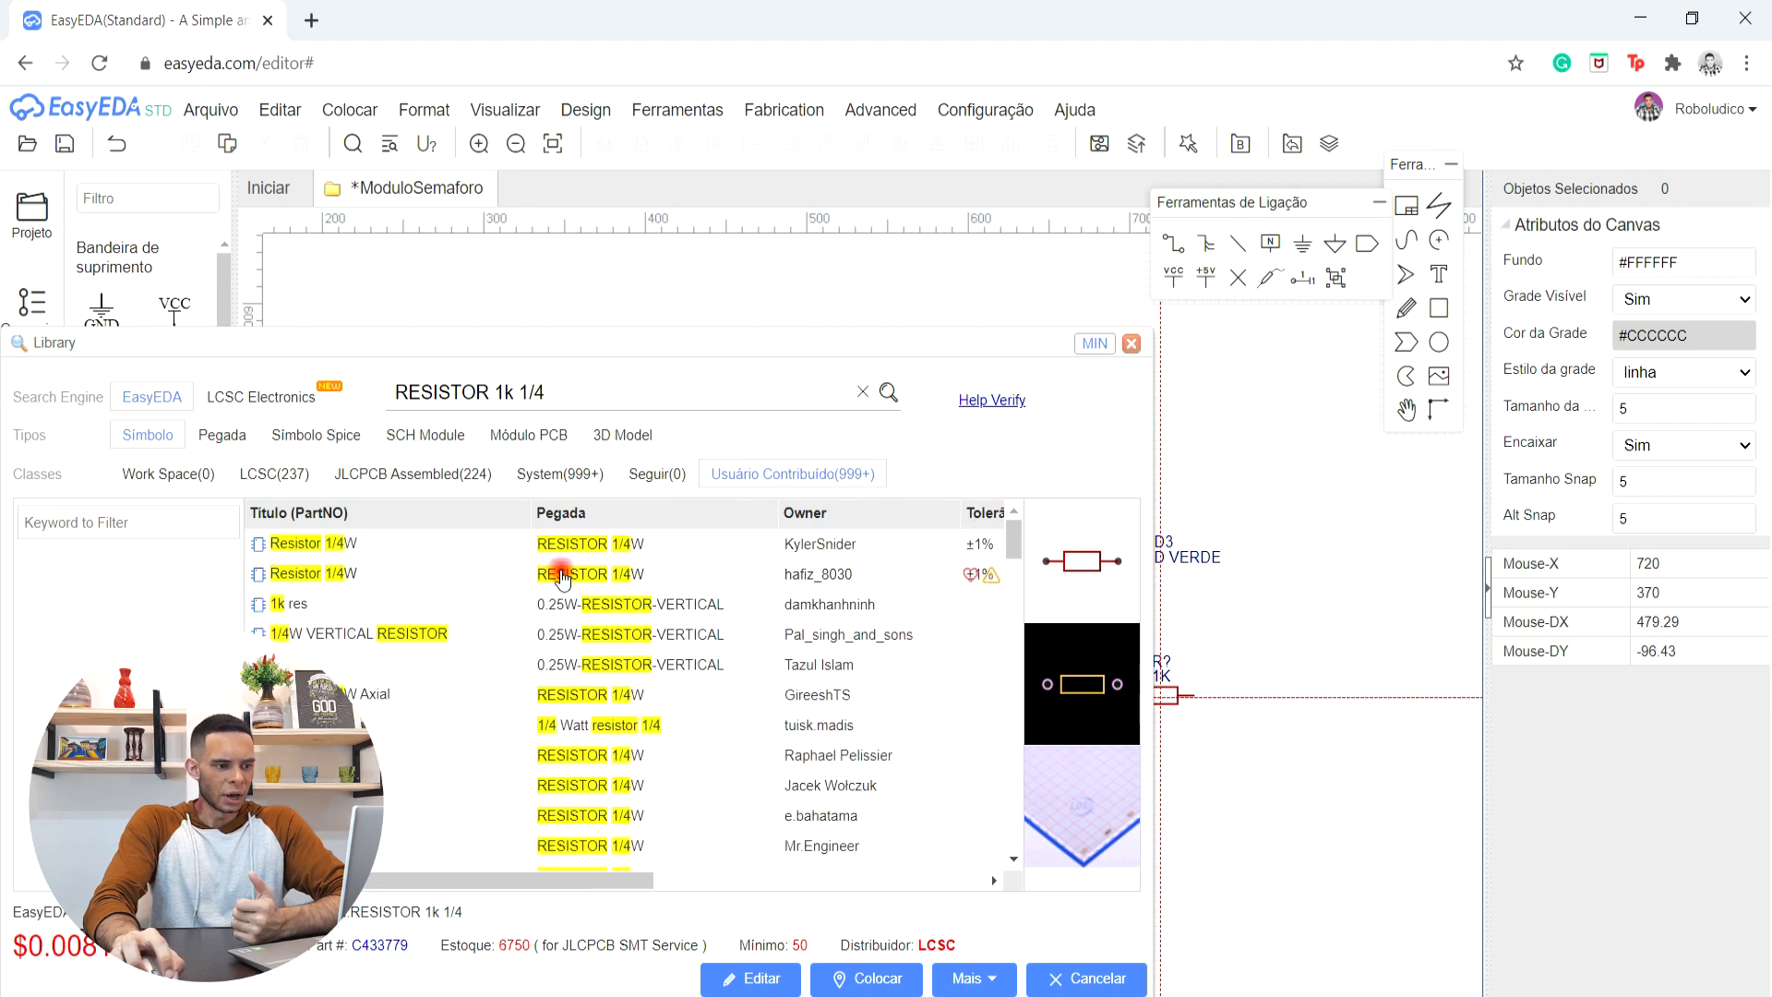
click(327, 543)
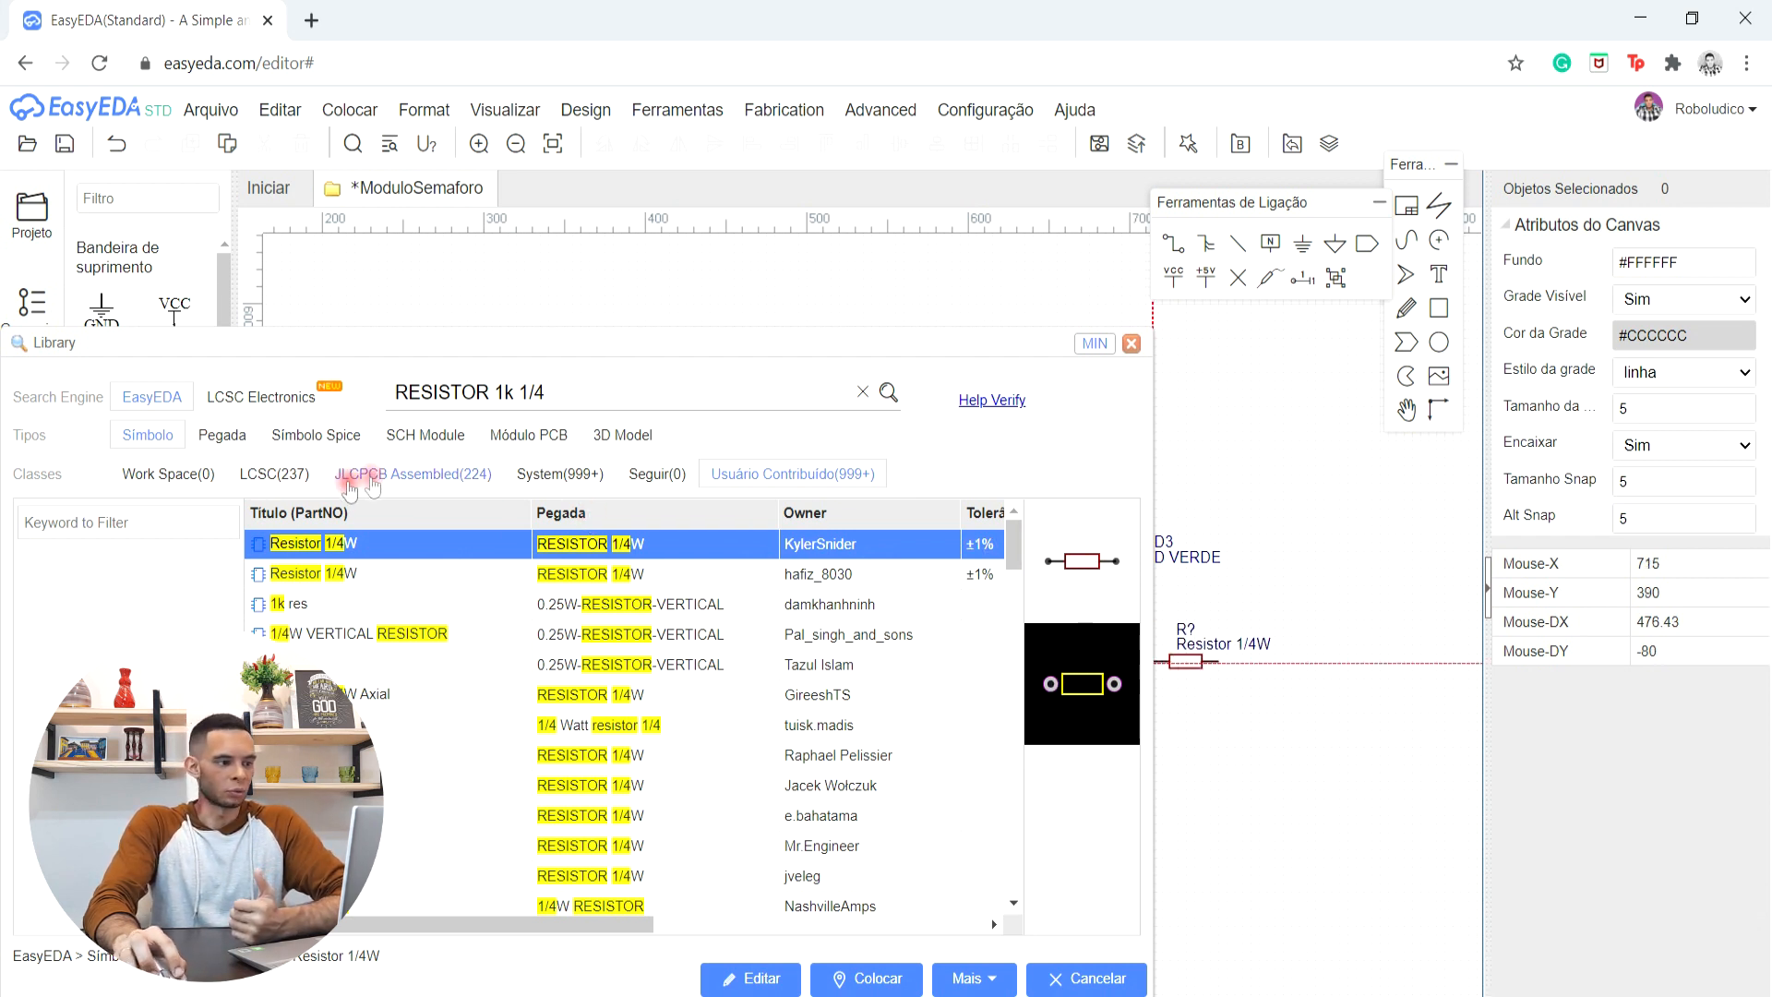
- Return to the LCSC results and place the RD 1/4W 1K J T/B A1 resistor upright below LED1
click(271, 473)
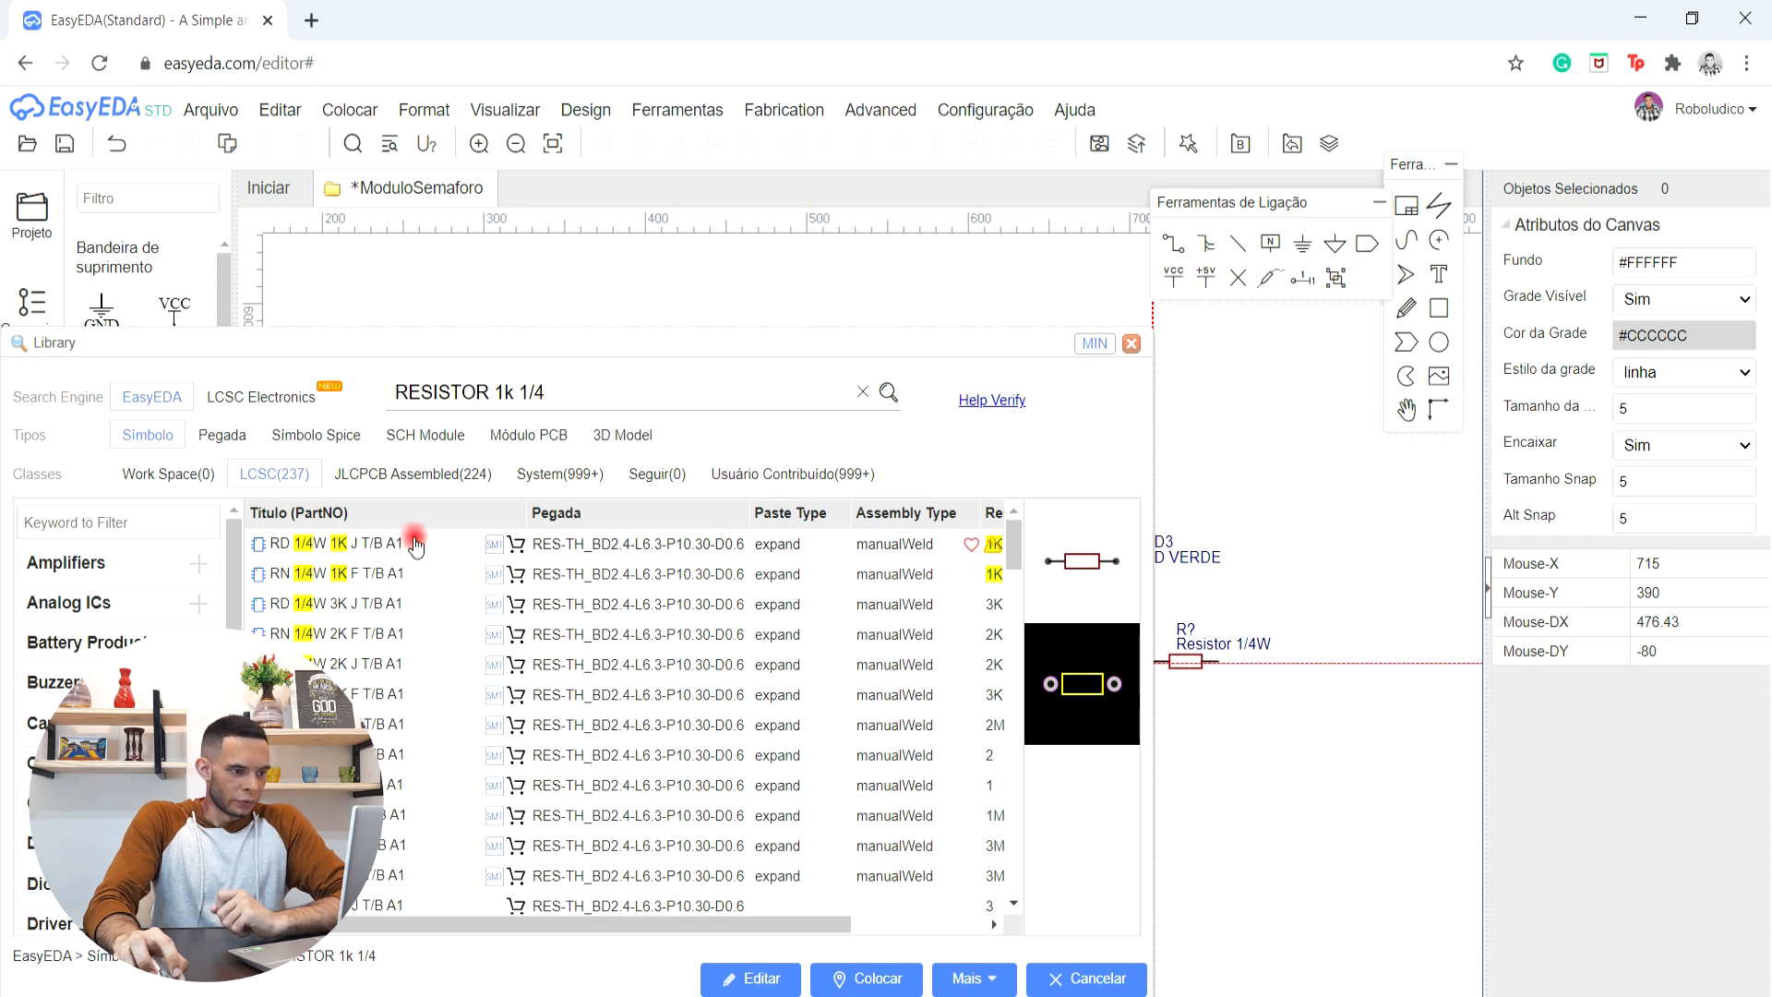
click(421, 544)
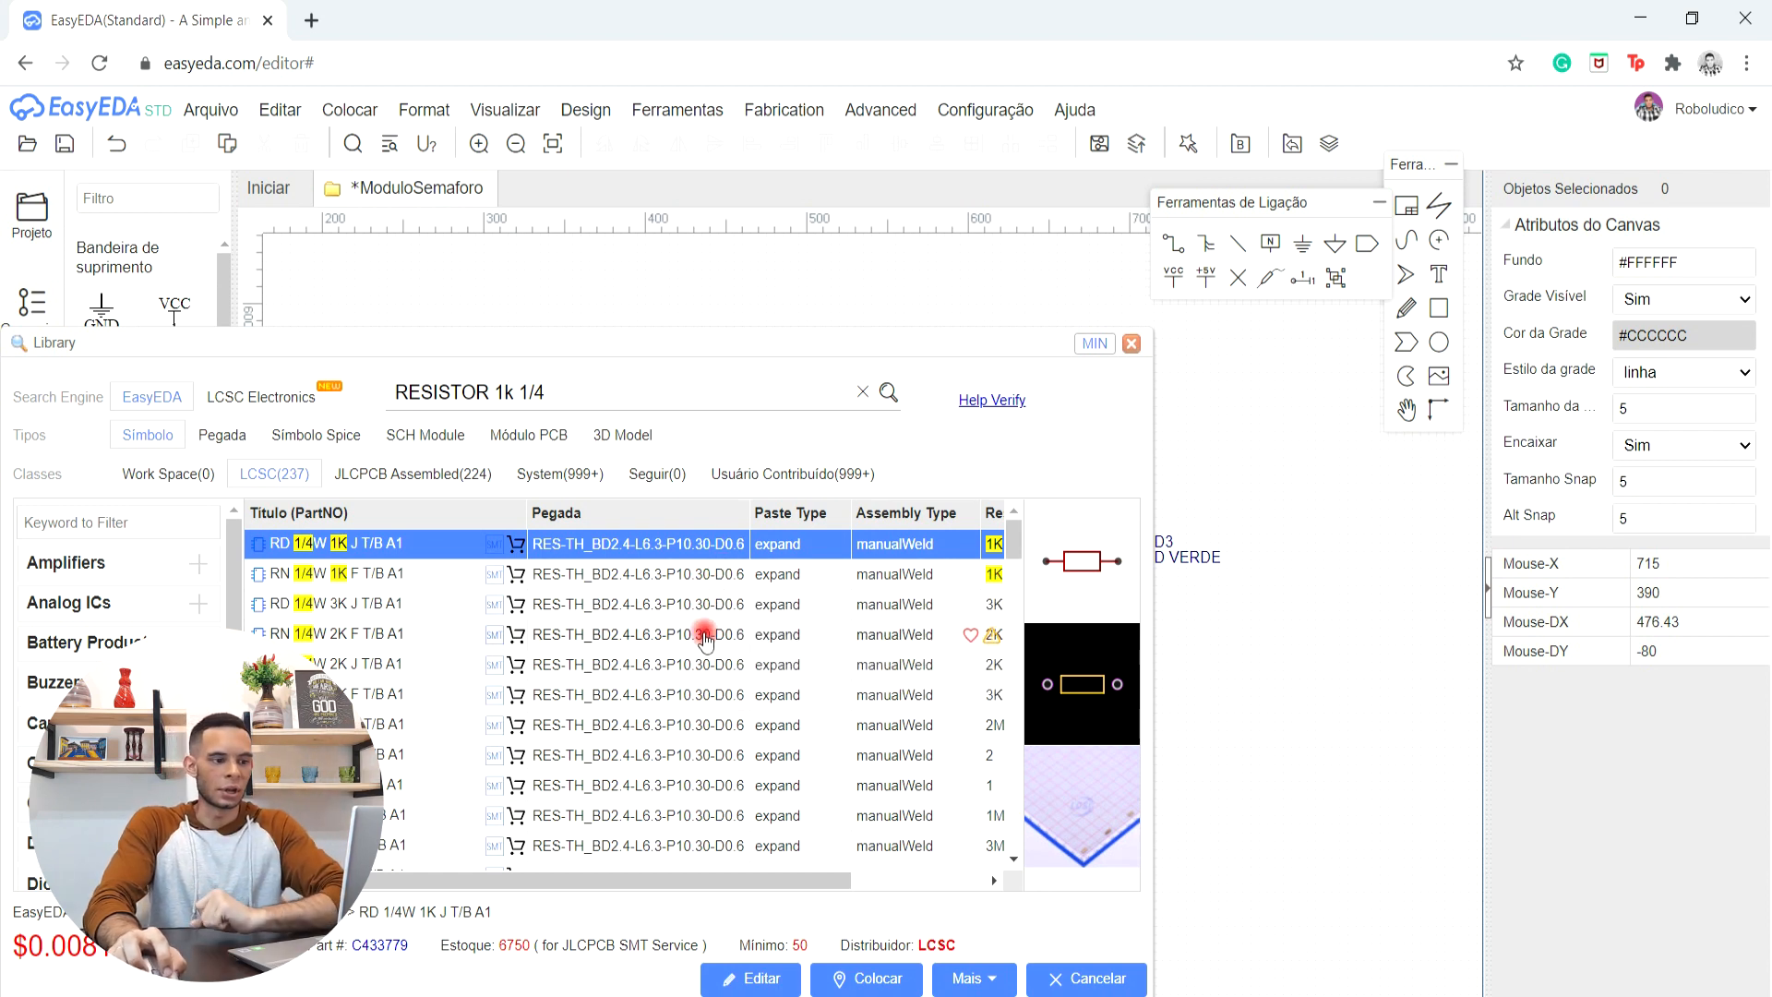
click(899, 978)
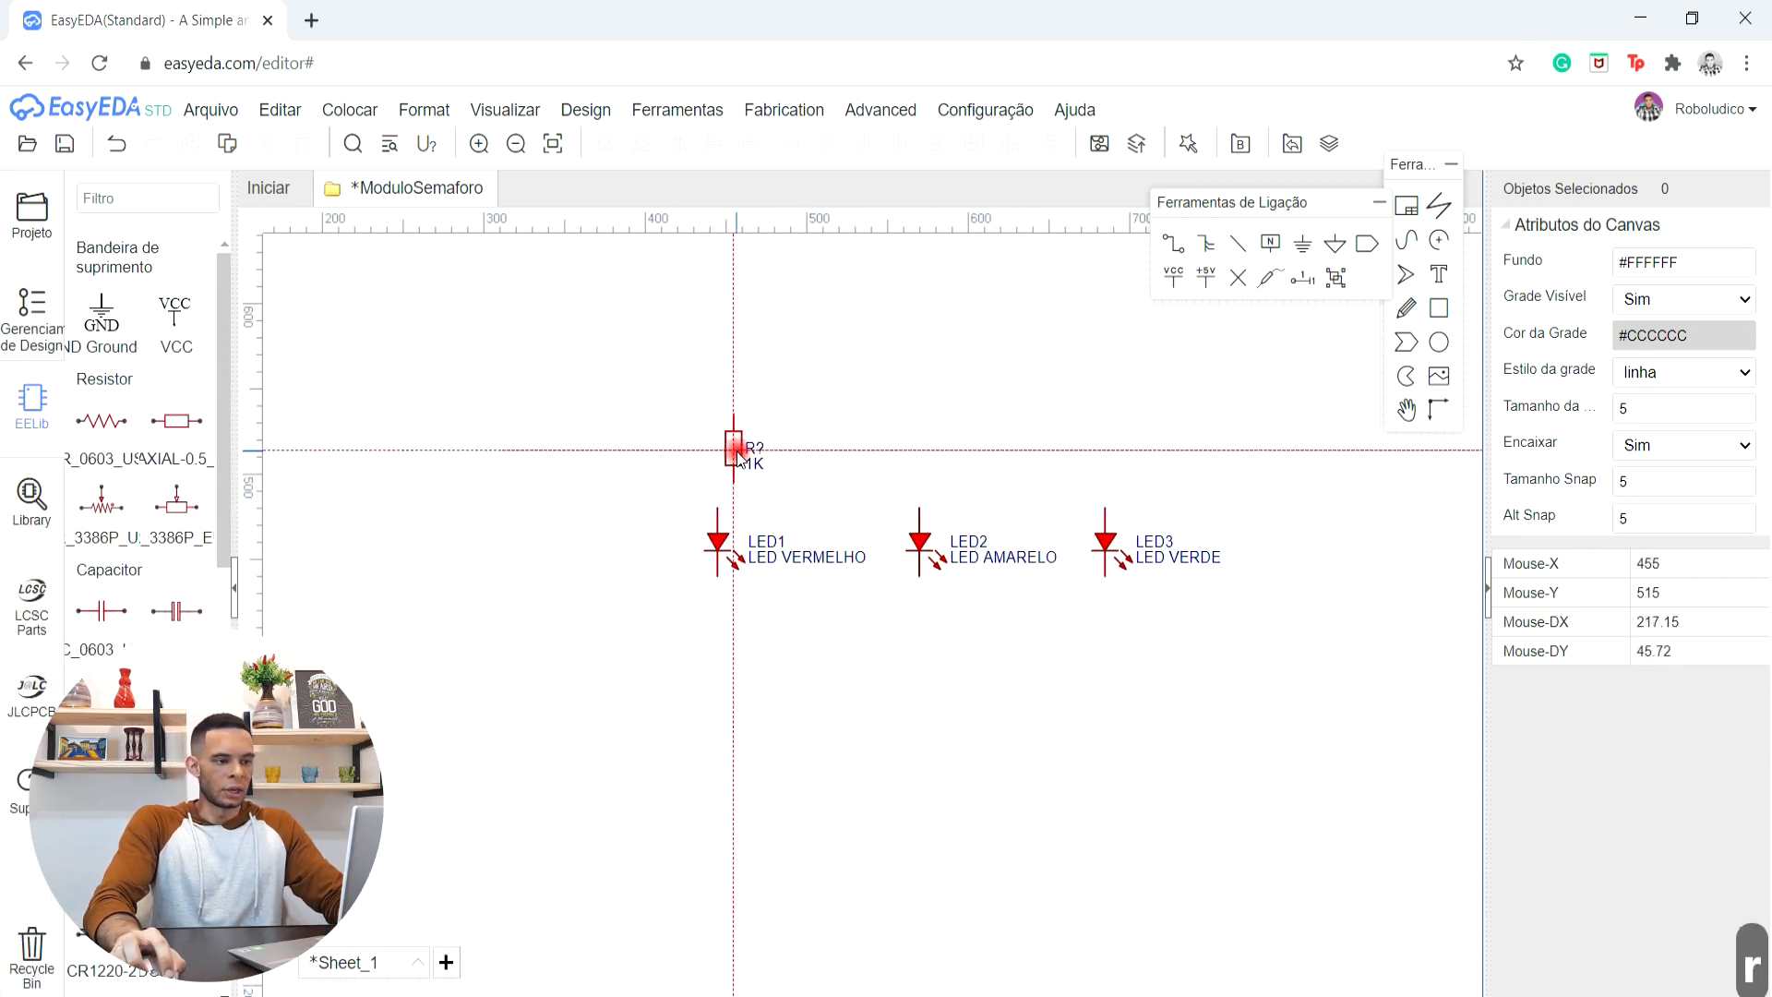
scroll(716, 447, up, 10)
scroll(738, 448, down, 6)
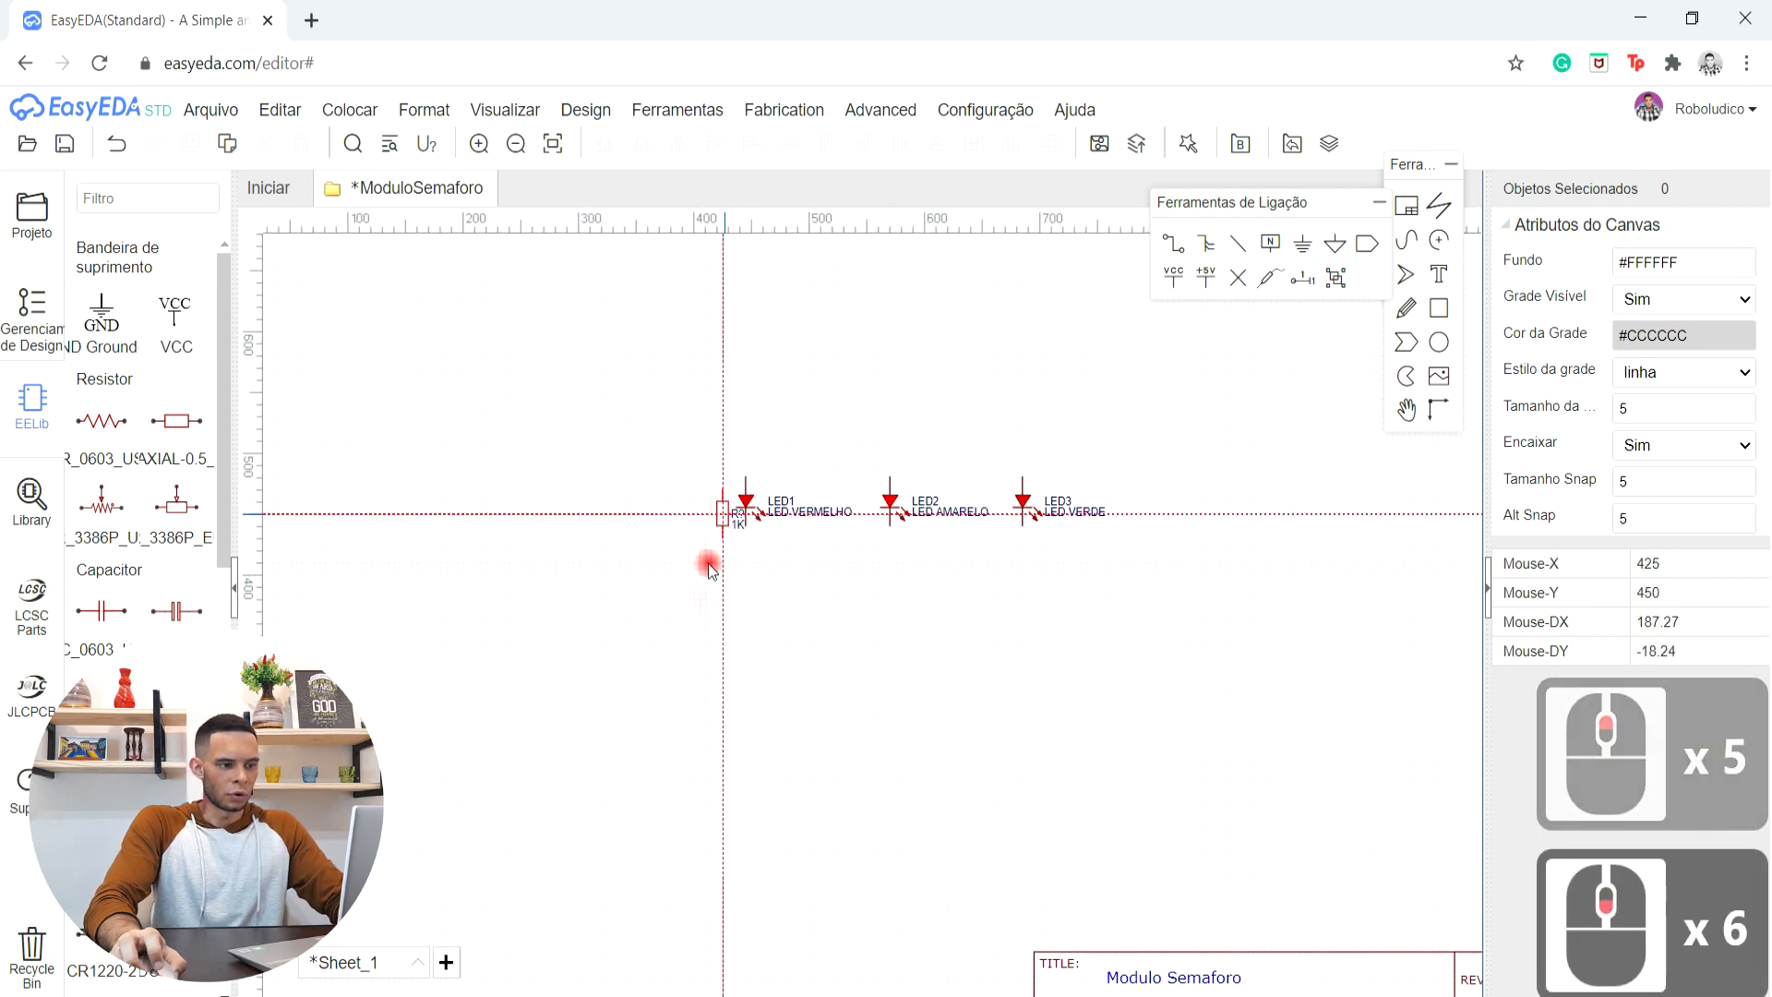
scroll(748, 604, up, 4)
click(743, 607)
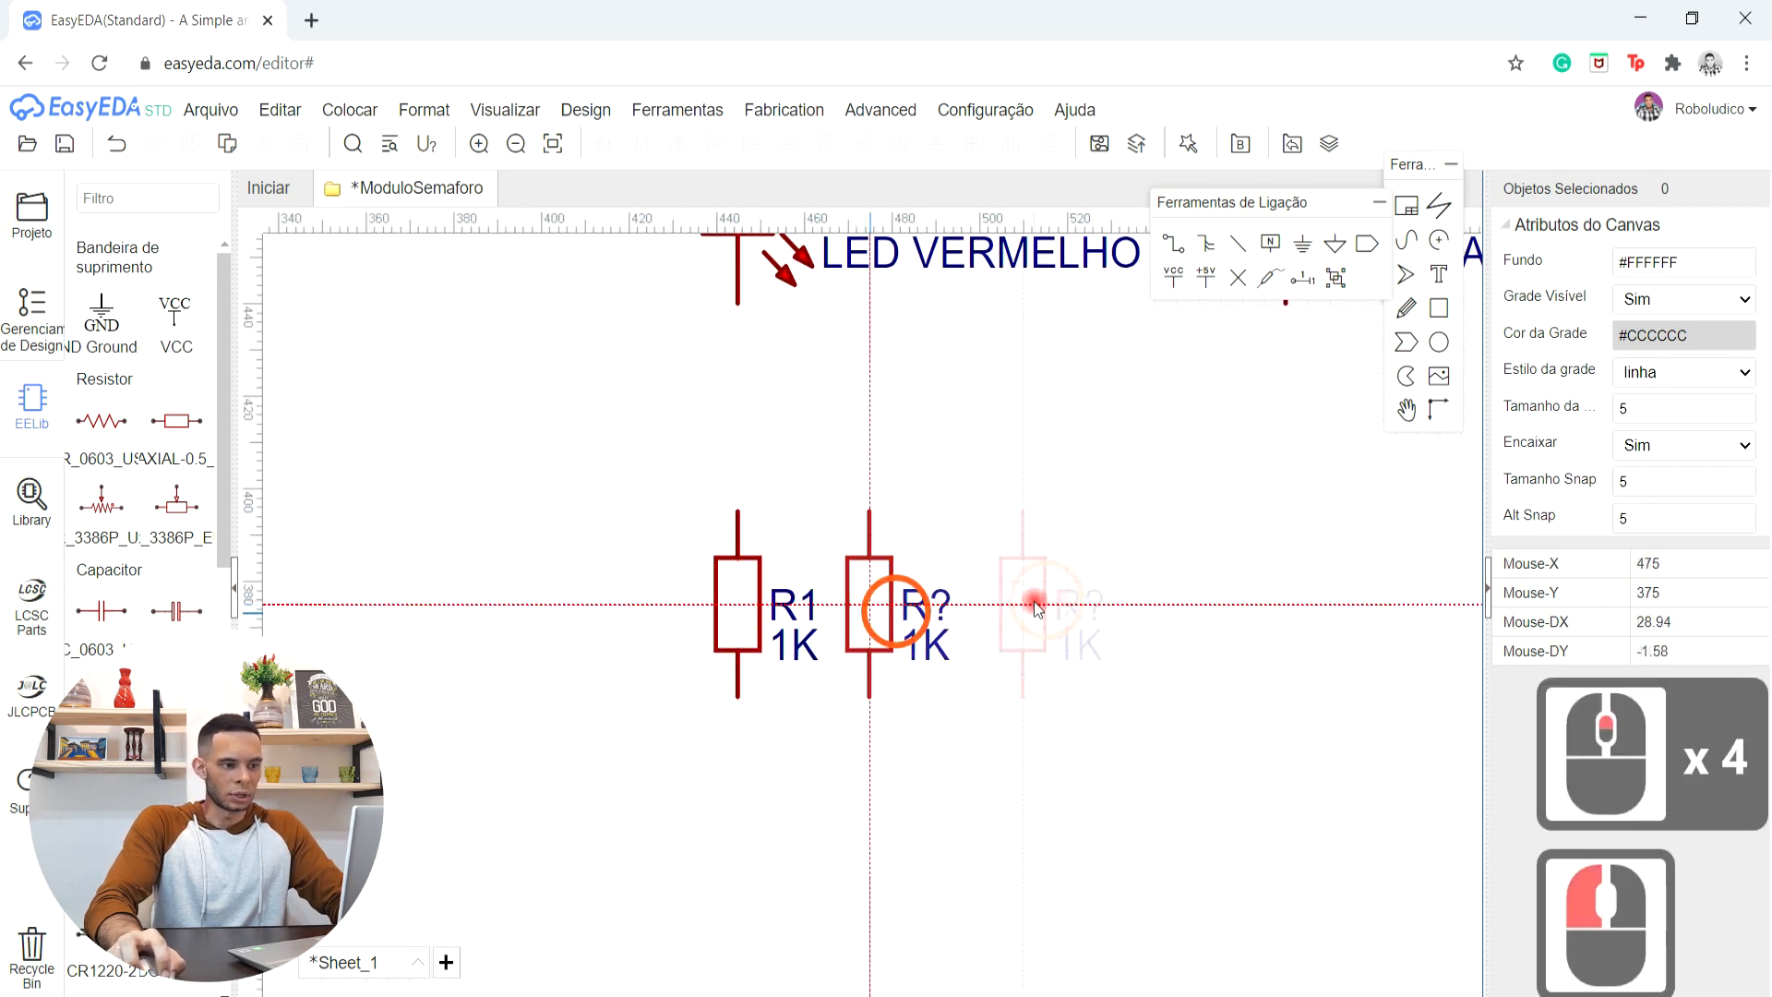
- Place two more upright 1K resistors in the same row, one below LED2 and one below LED3, and end placement
scroll(1107, 595, down, 3)
click(1167, 594)
scroll(1172, 595, up, 3)
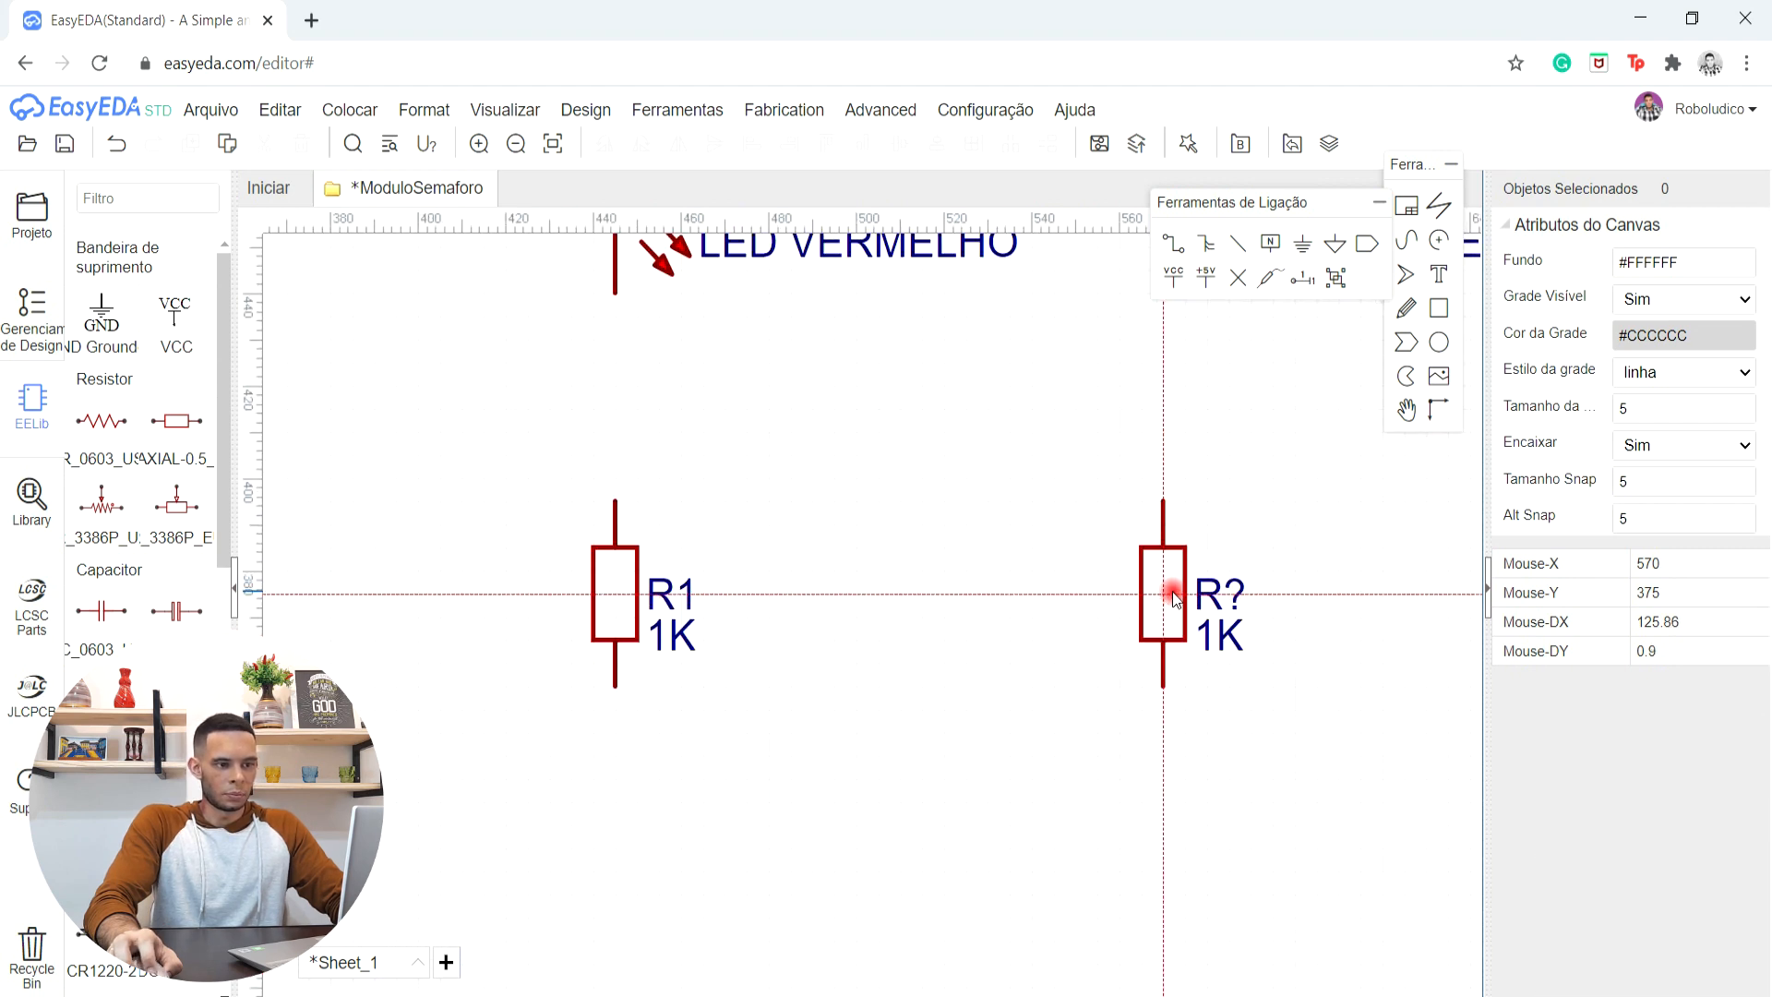
scroll(1173, 593, down, 2)
click(1177, 593)
middle_drag(1305, 565, 965, 610)
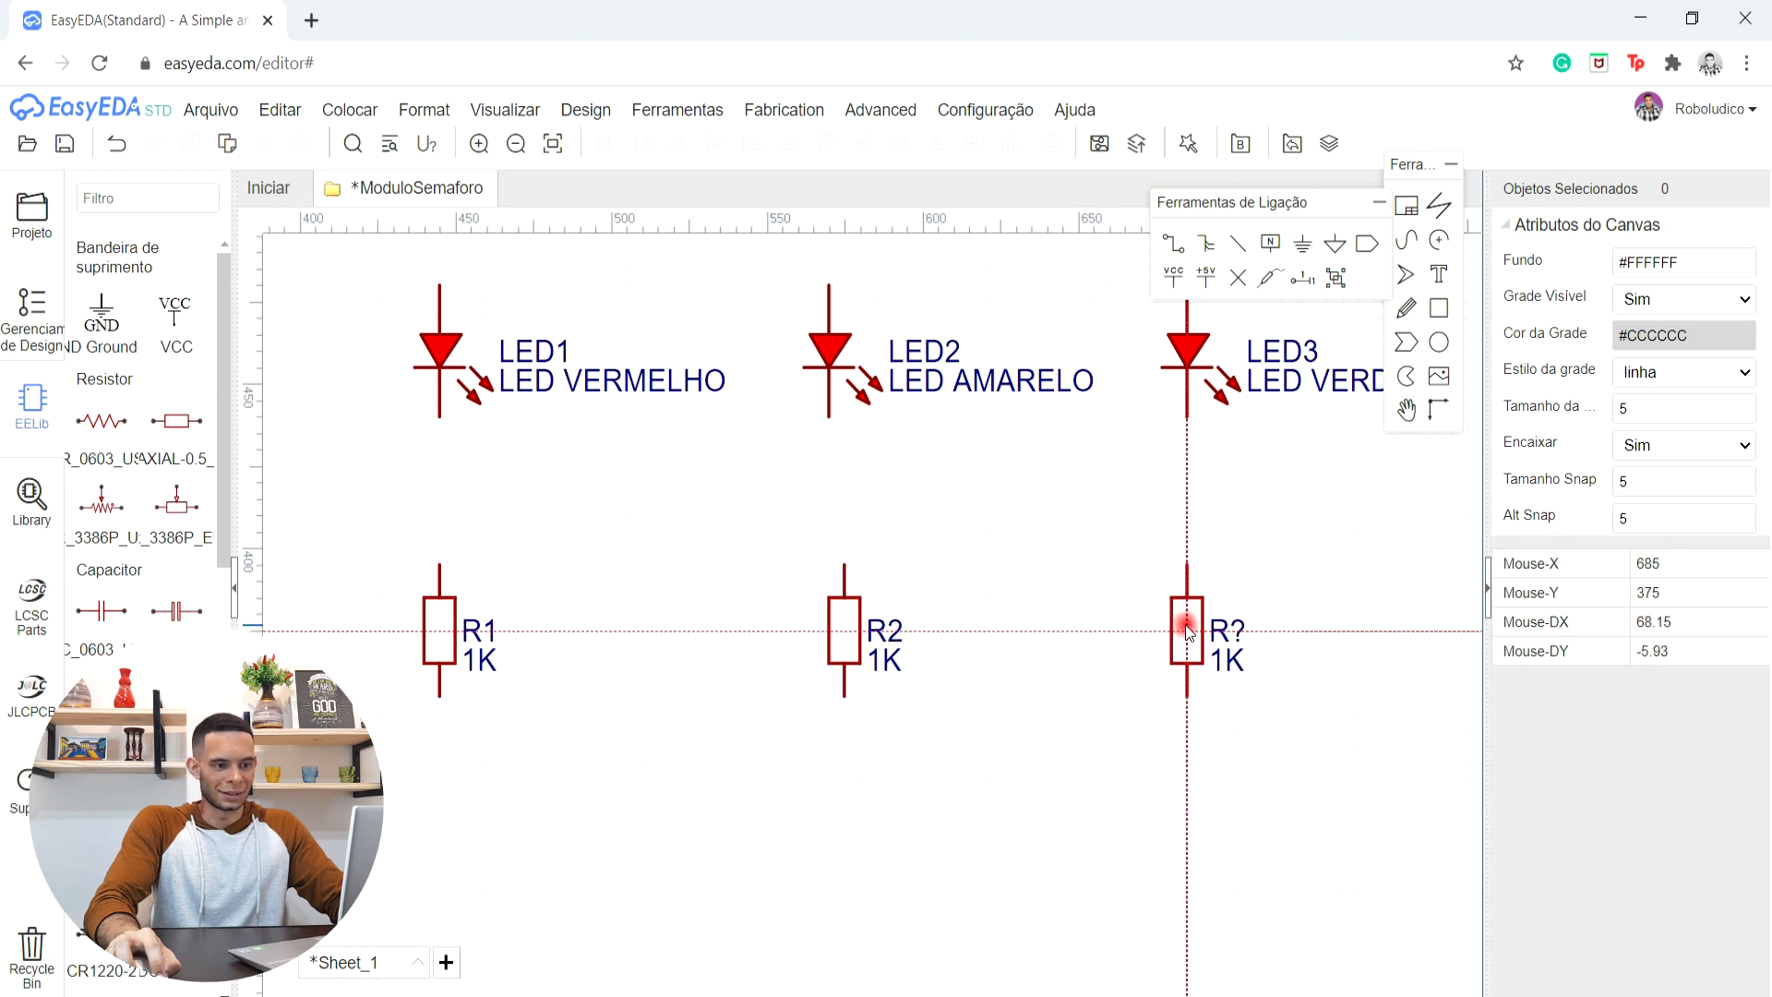
click(1190, 635)
scroll(1190, 635, down, 3)
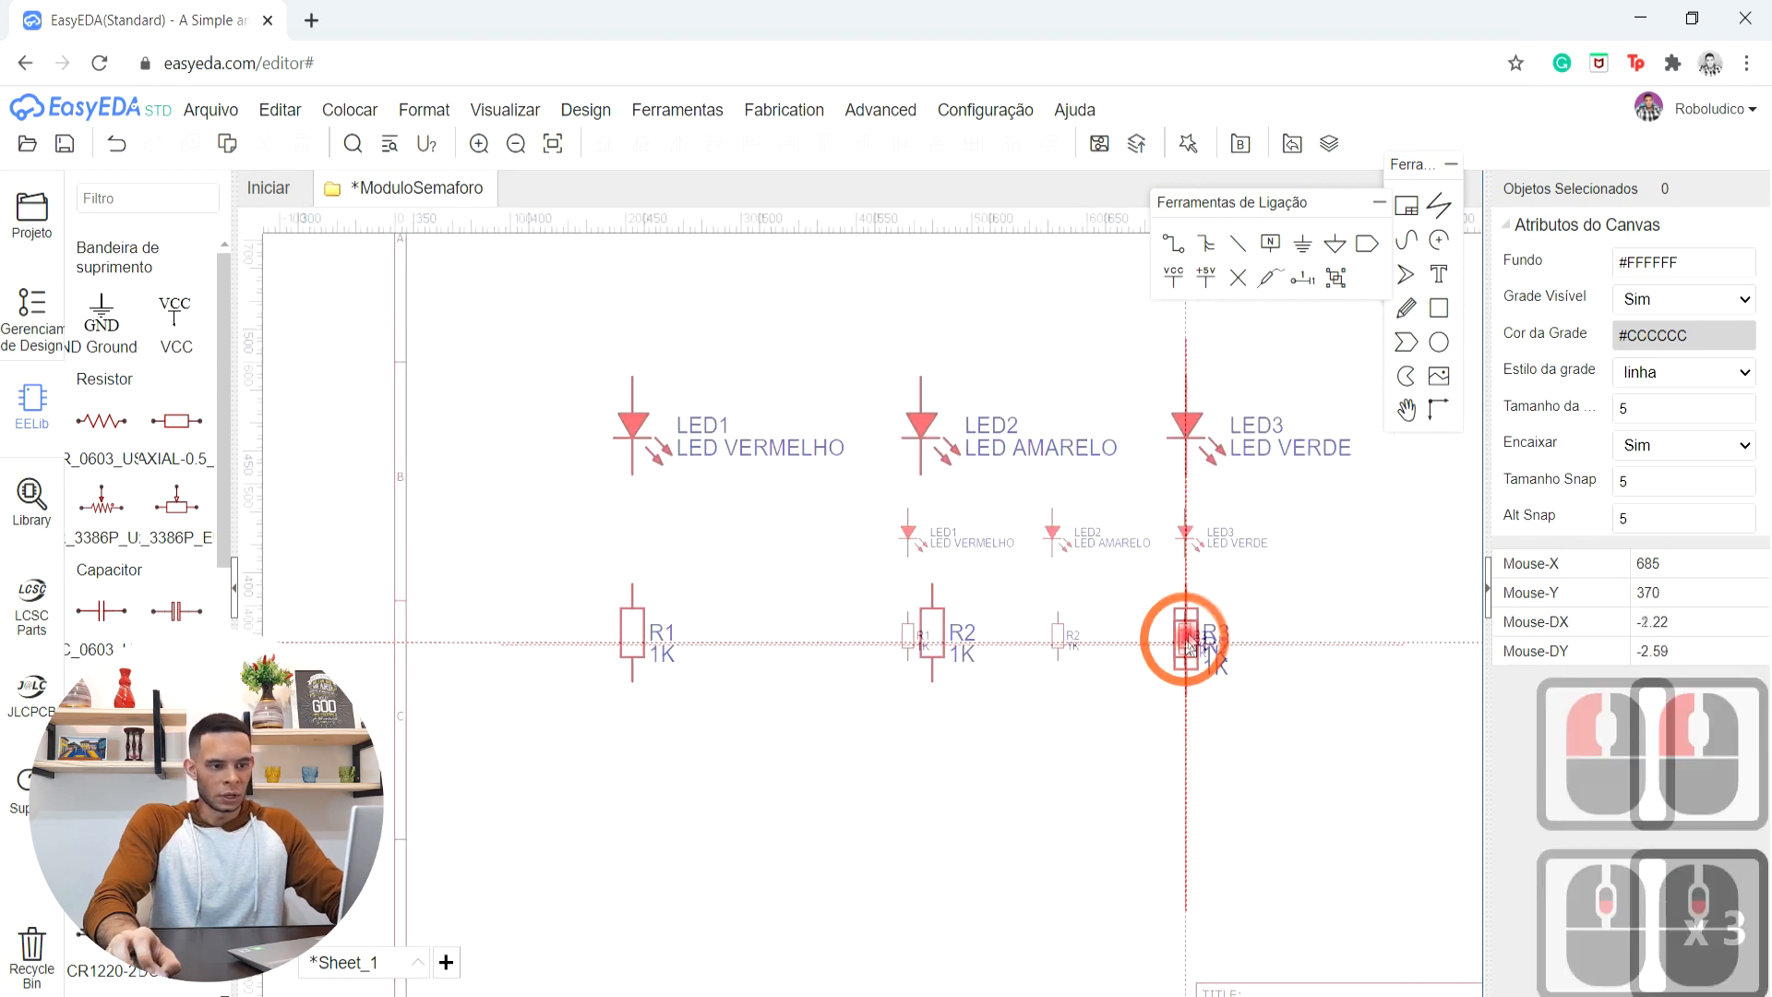
key(Escape)
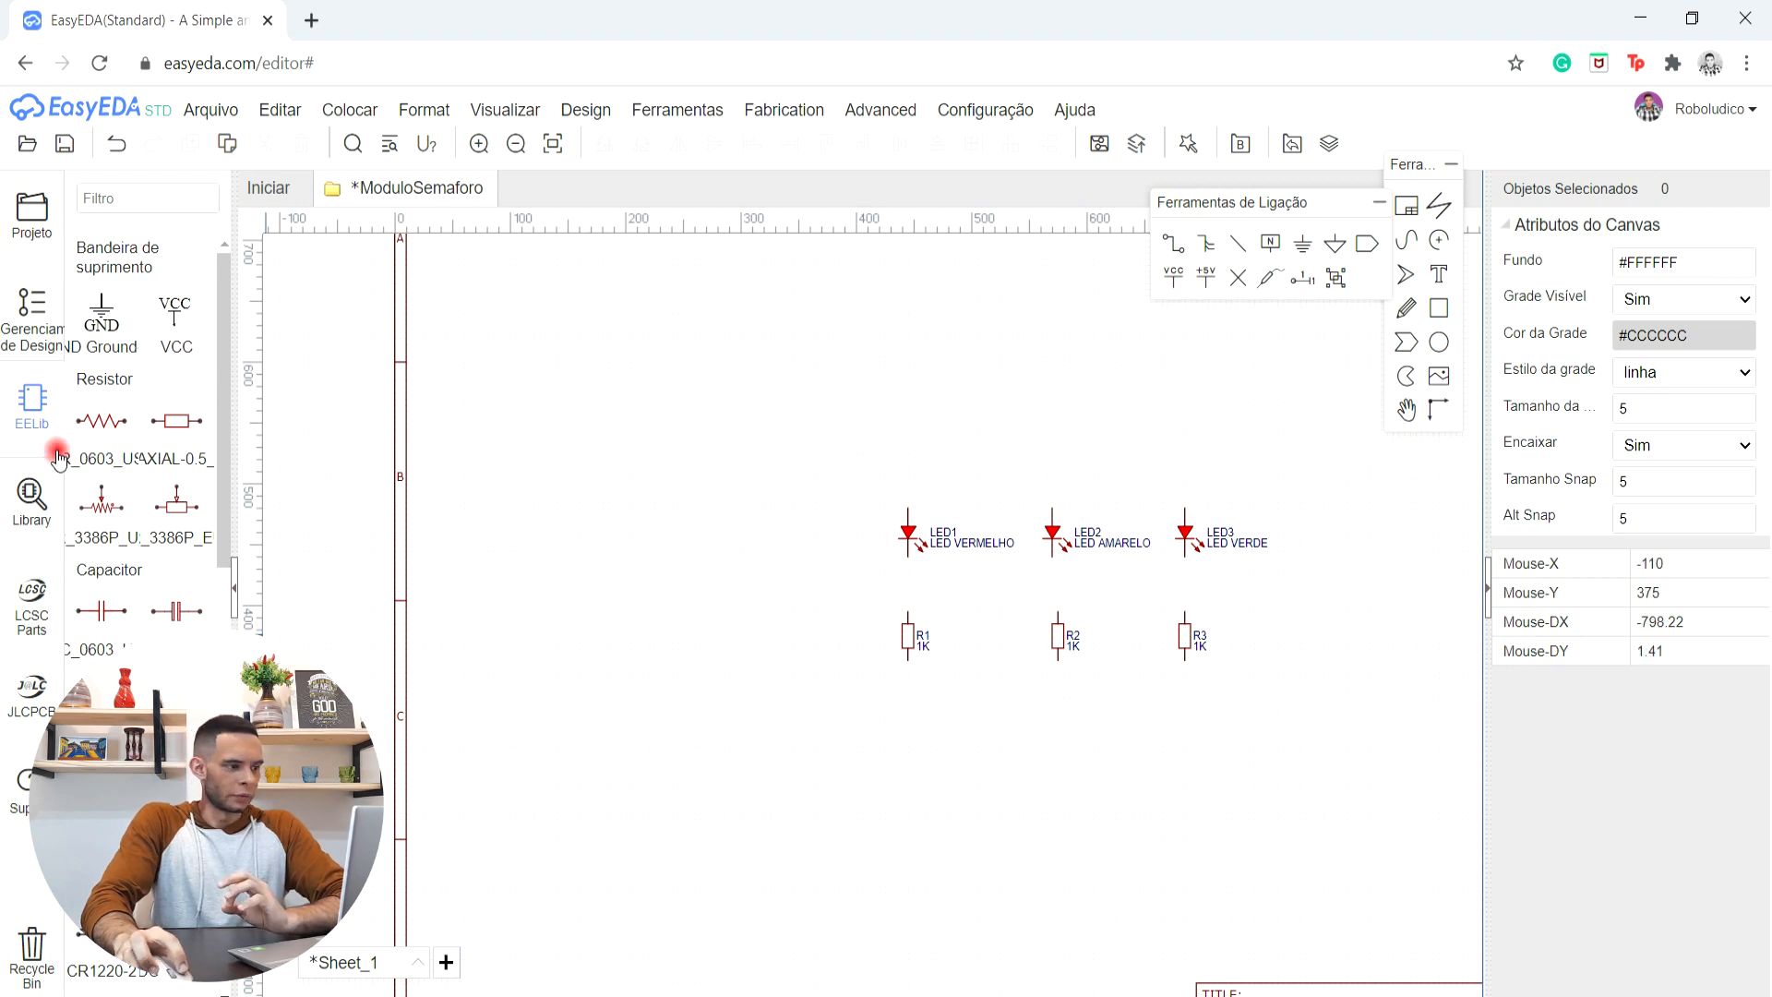
- Search the component library for "header 1*4 male" and select the LCSC part Header-Male-2.54_1x4_C59481
click(32, 494)
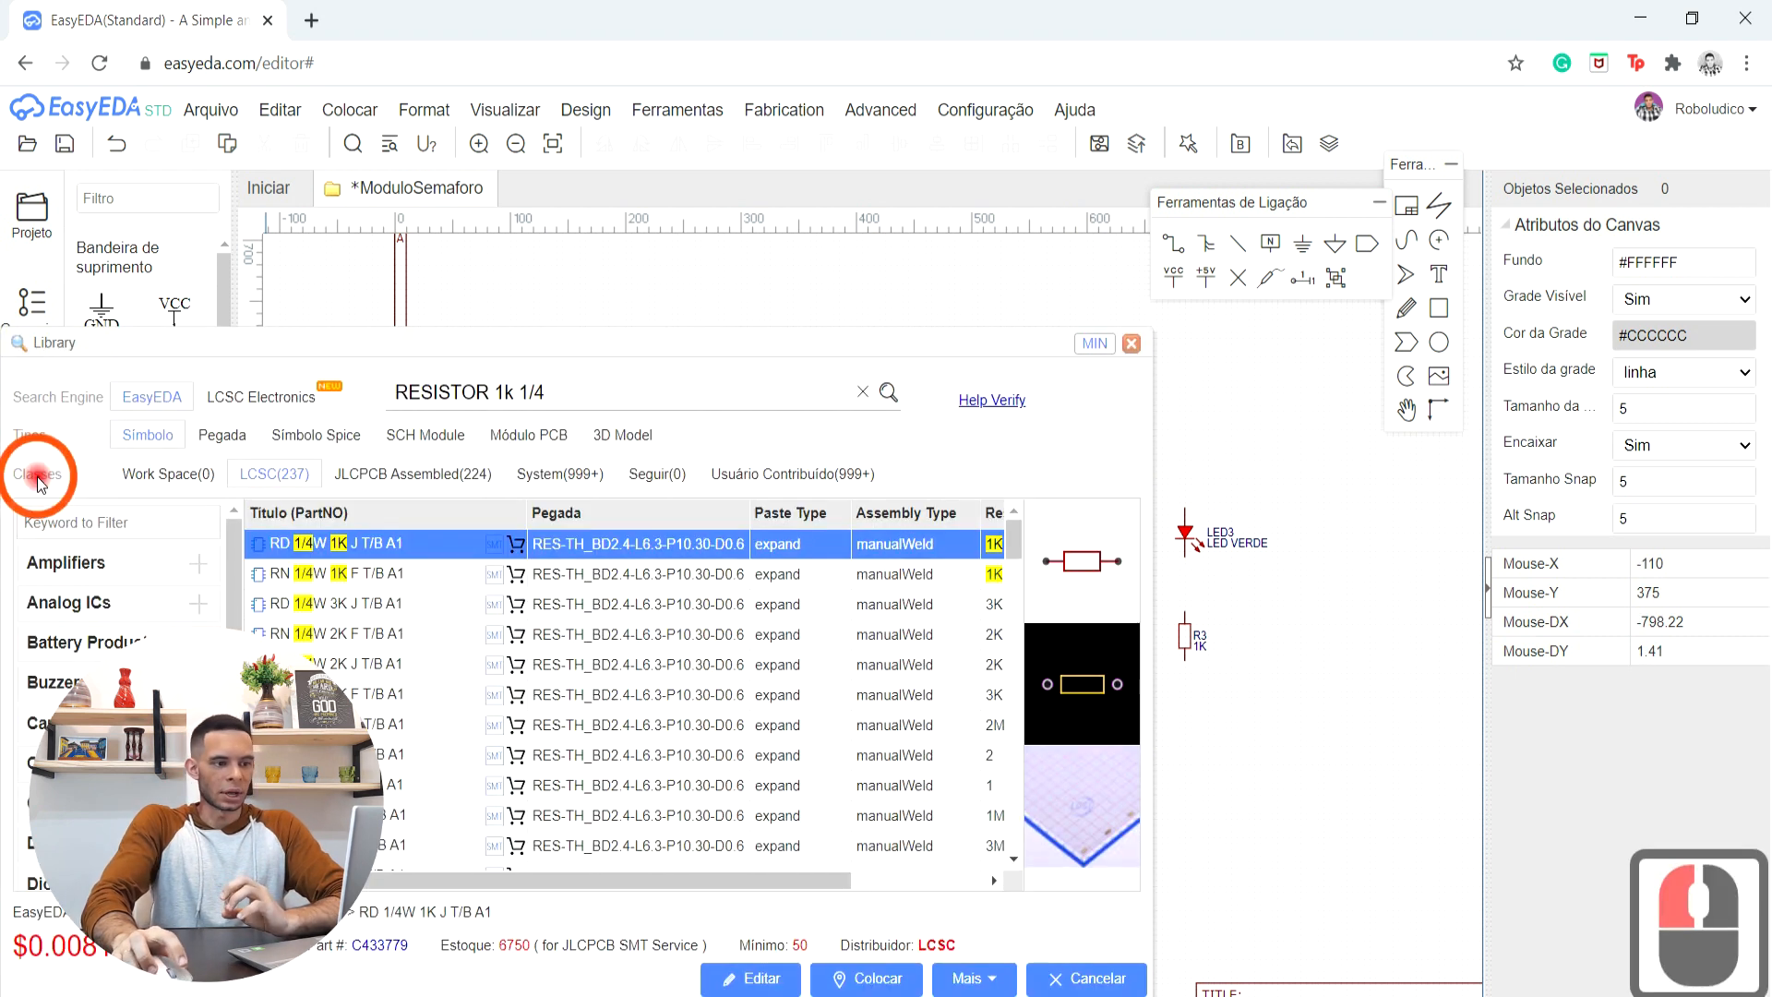
triple_click(589, 379)
text(heade)
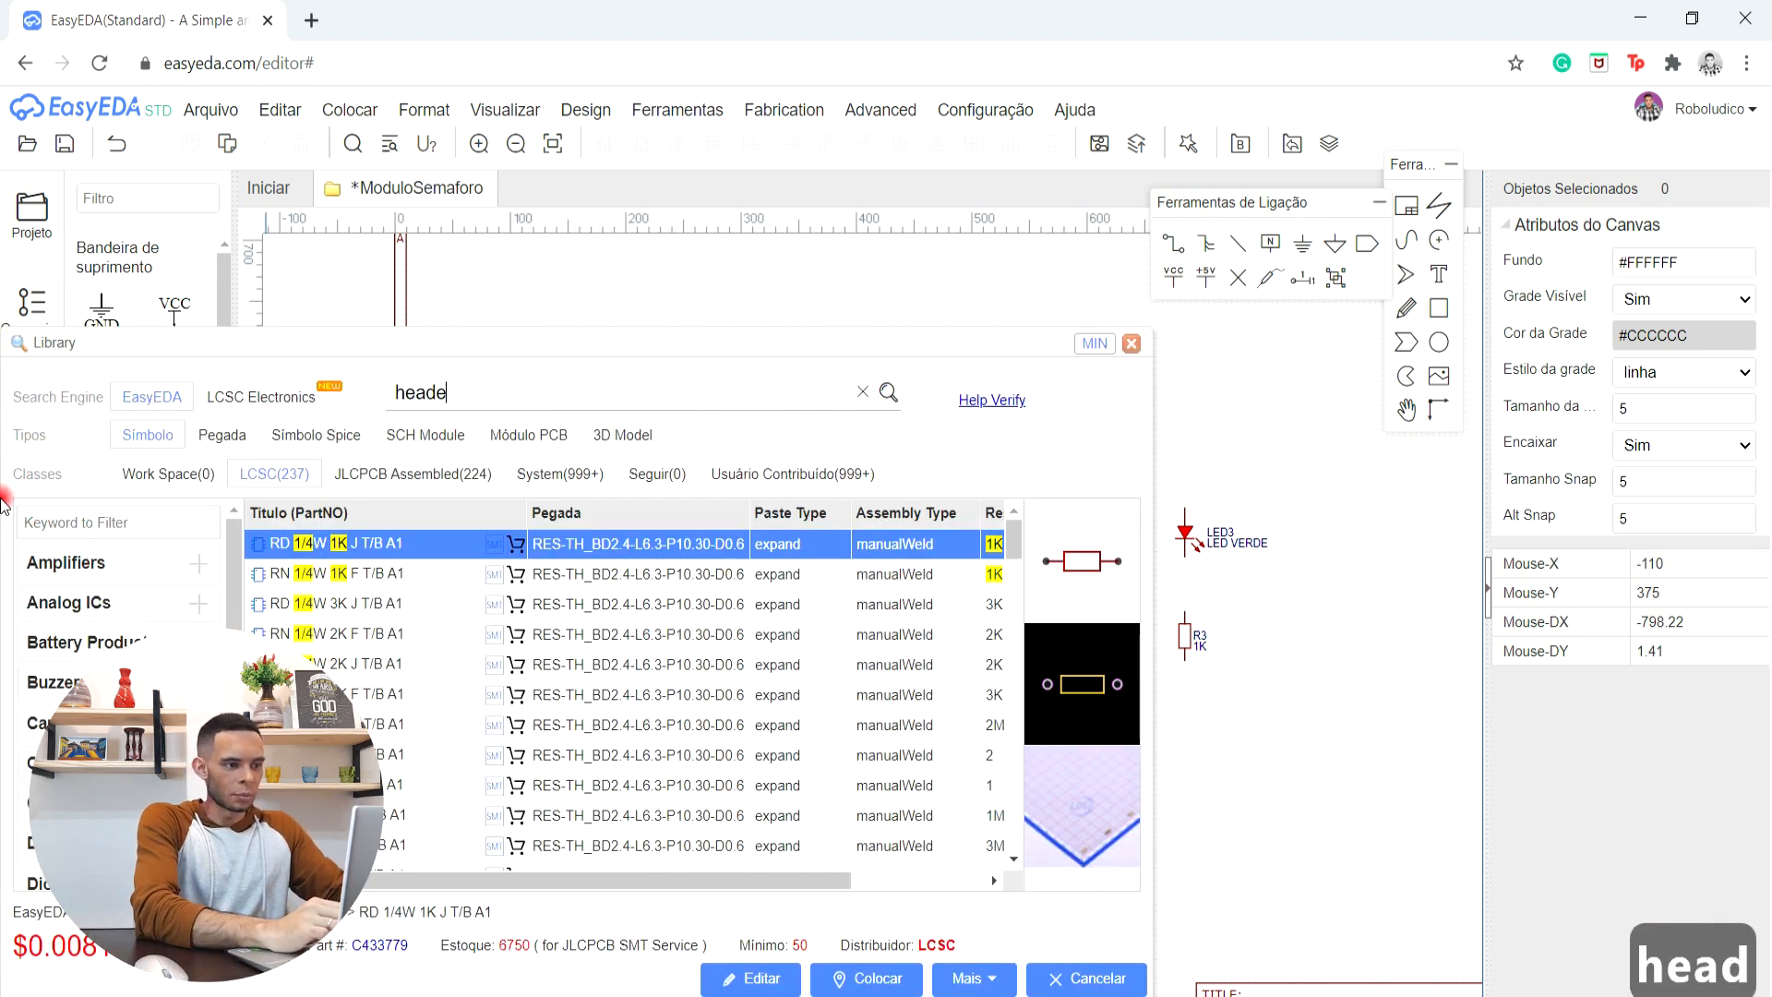
text(r)
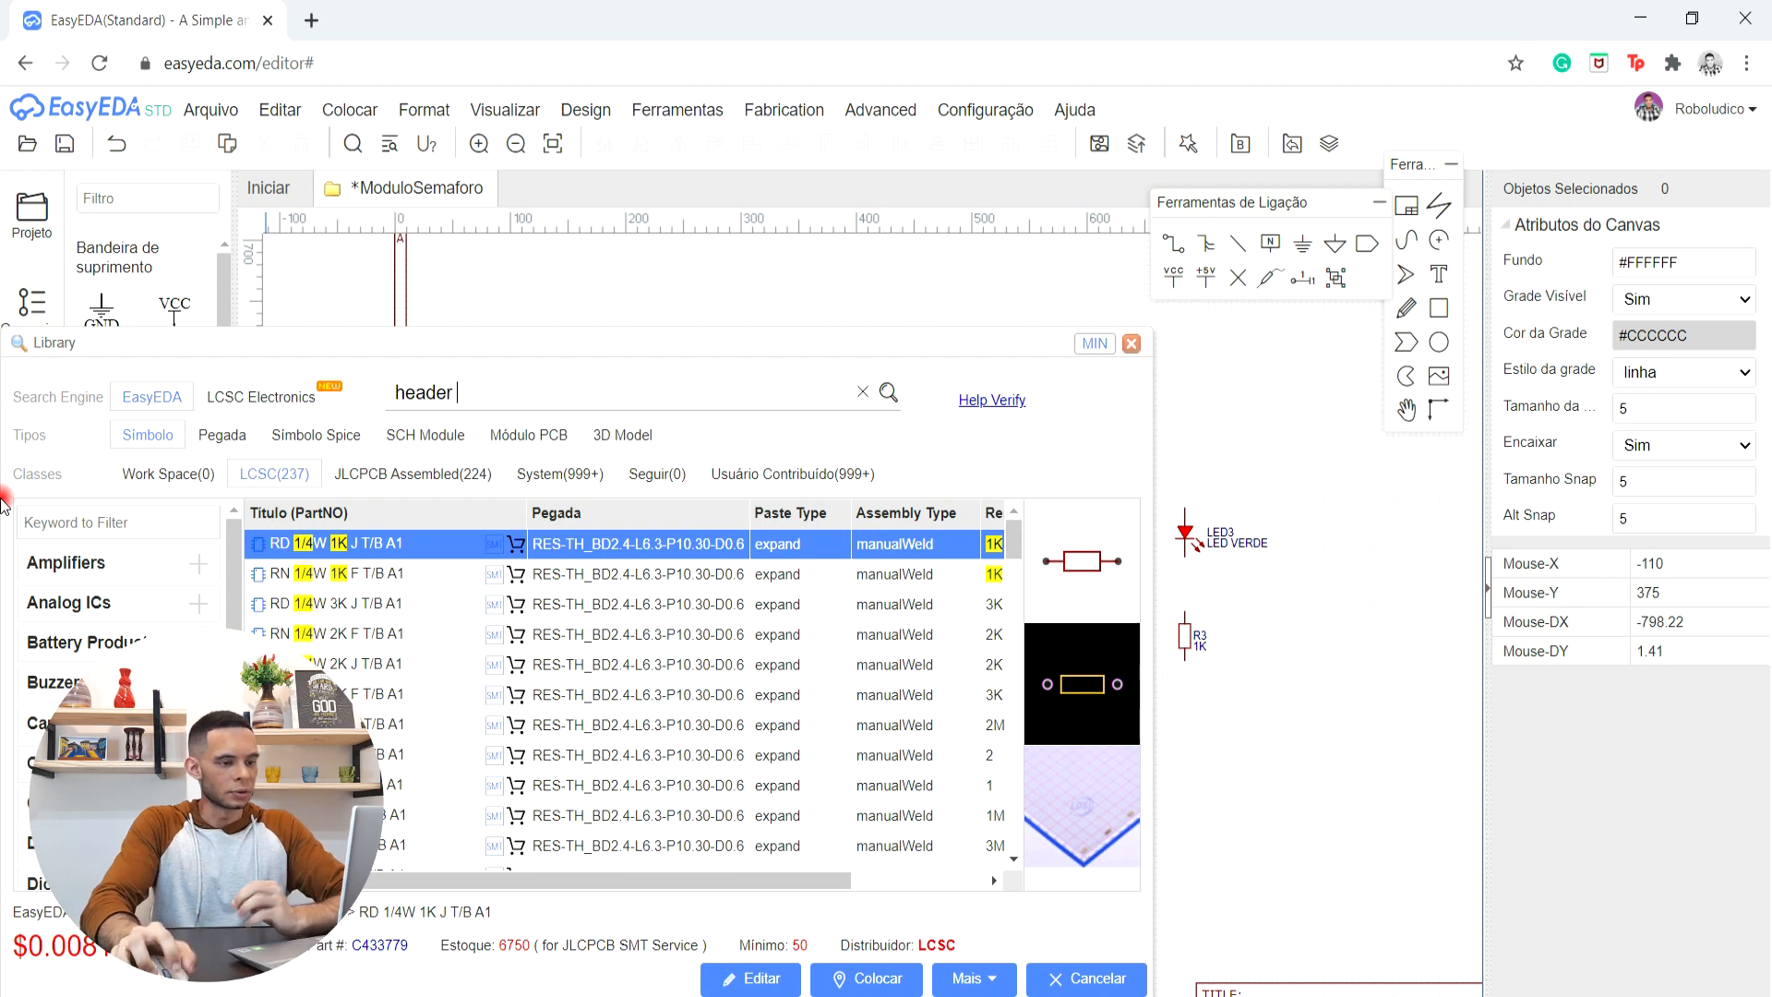
click(474, 394)
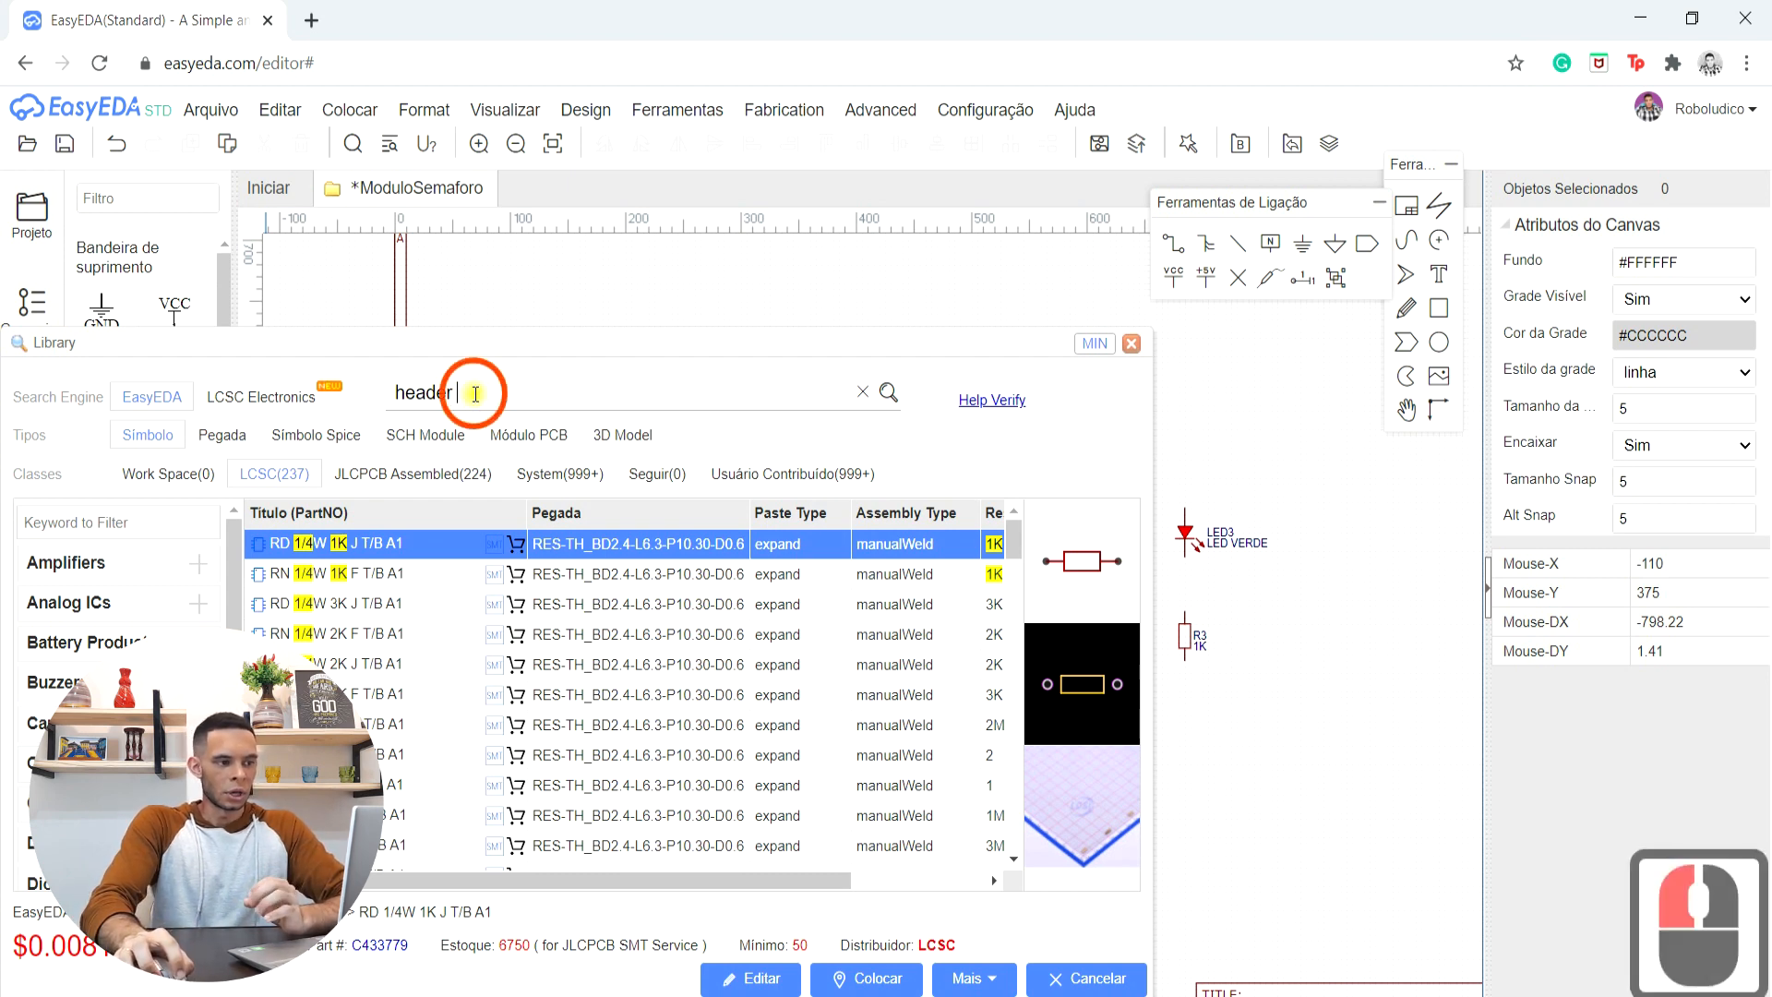
text(1)
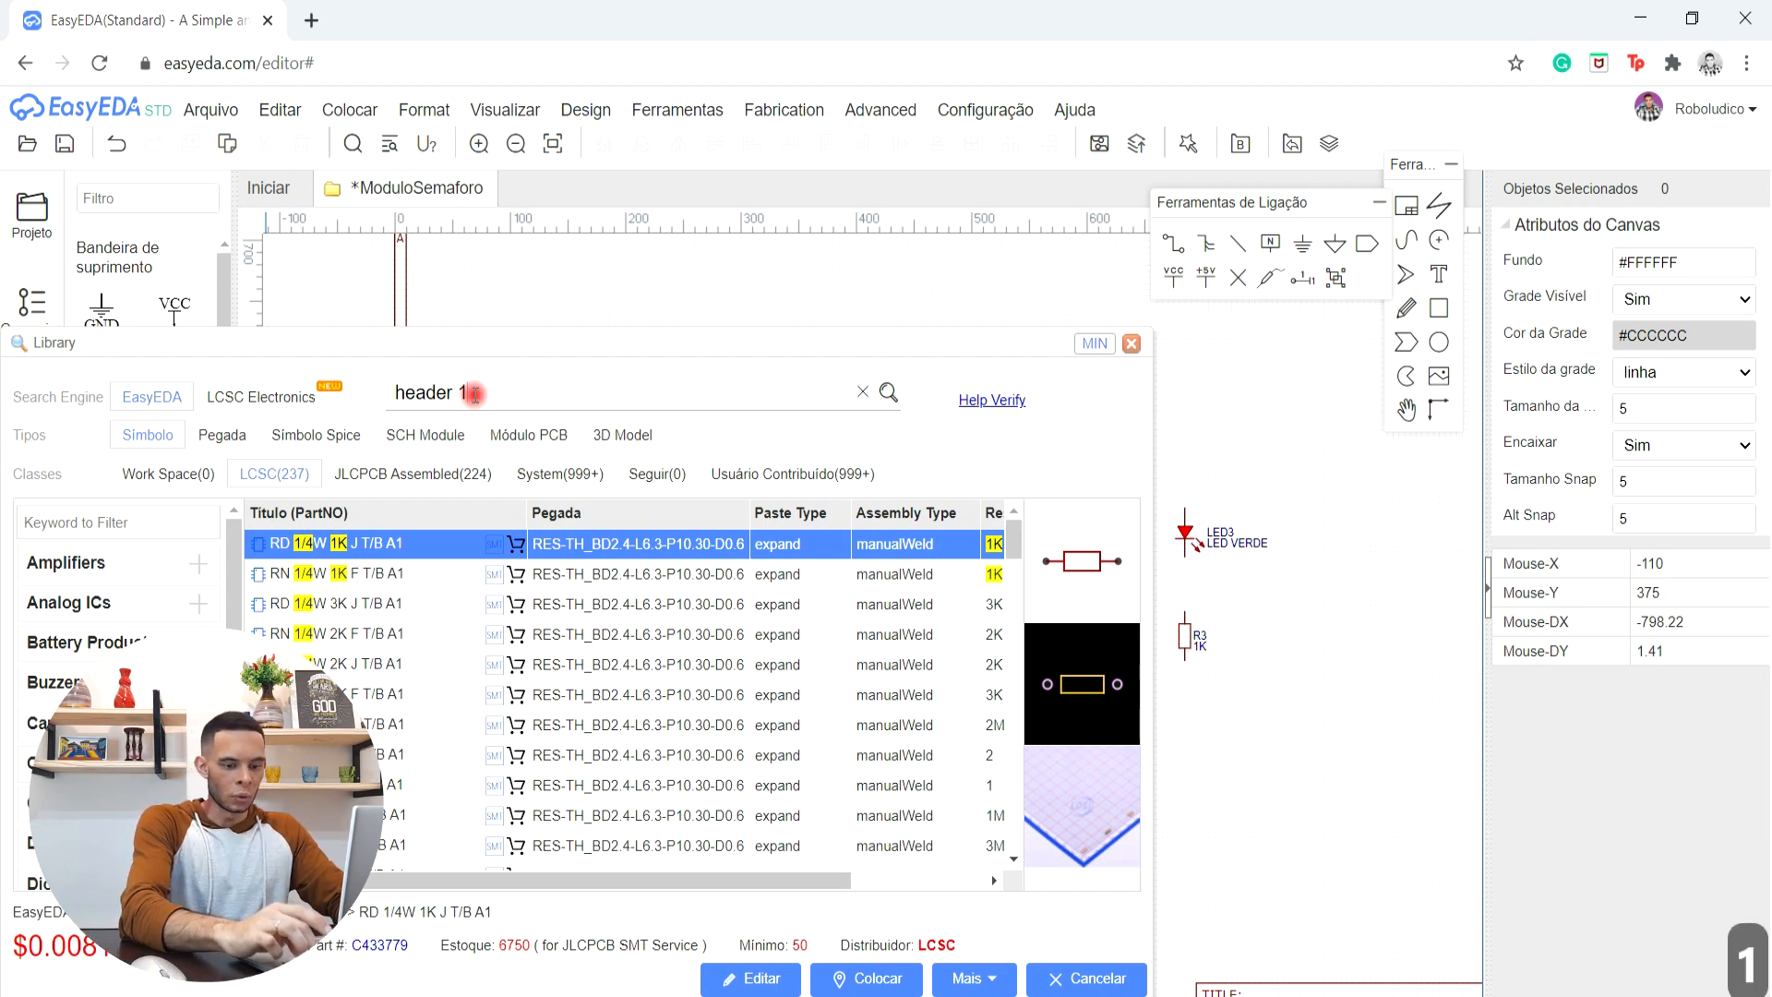
text(*4)
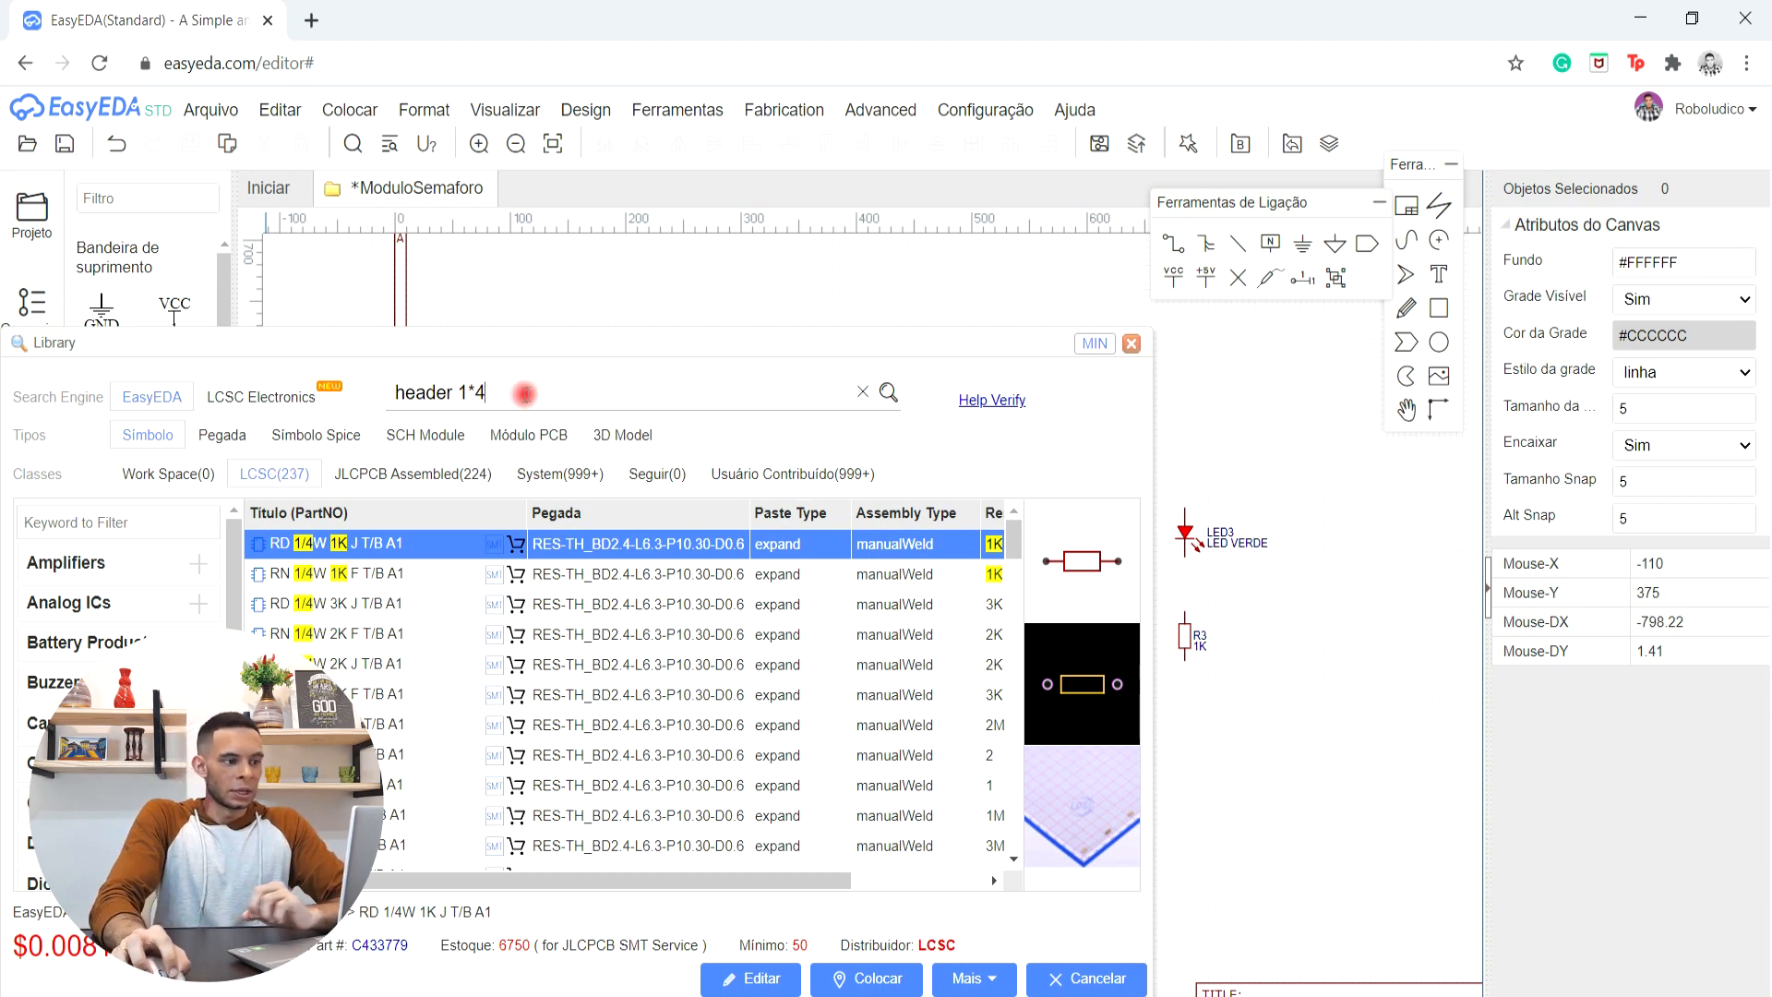
text(male)
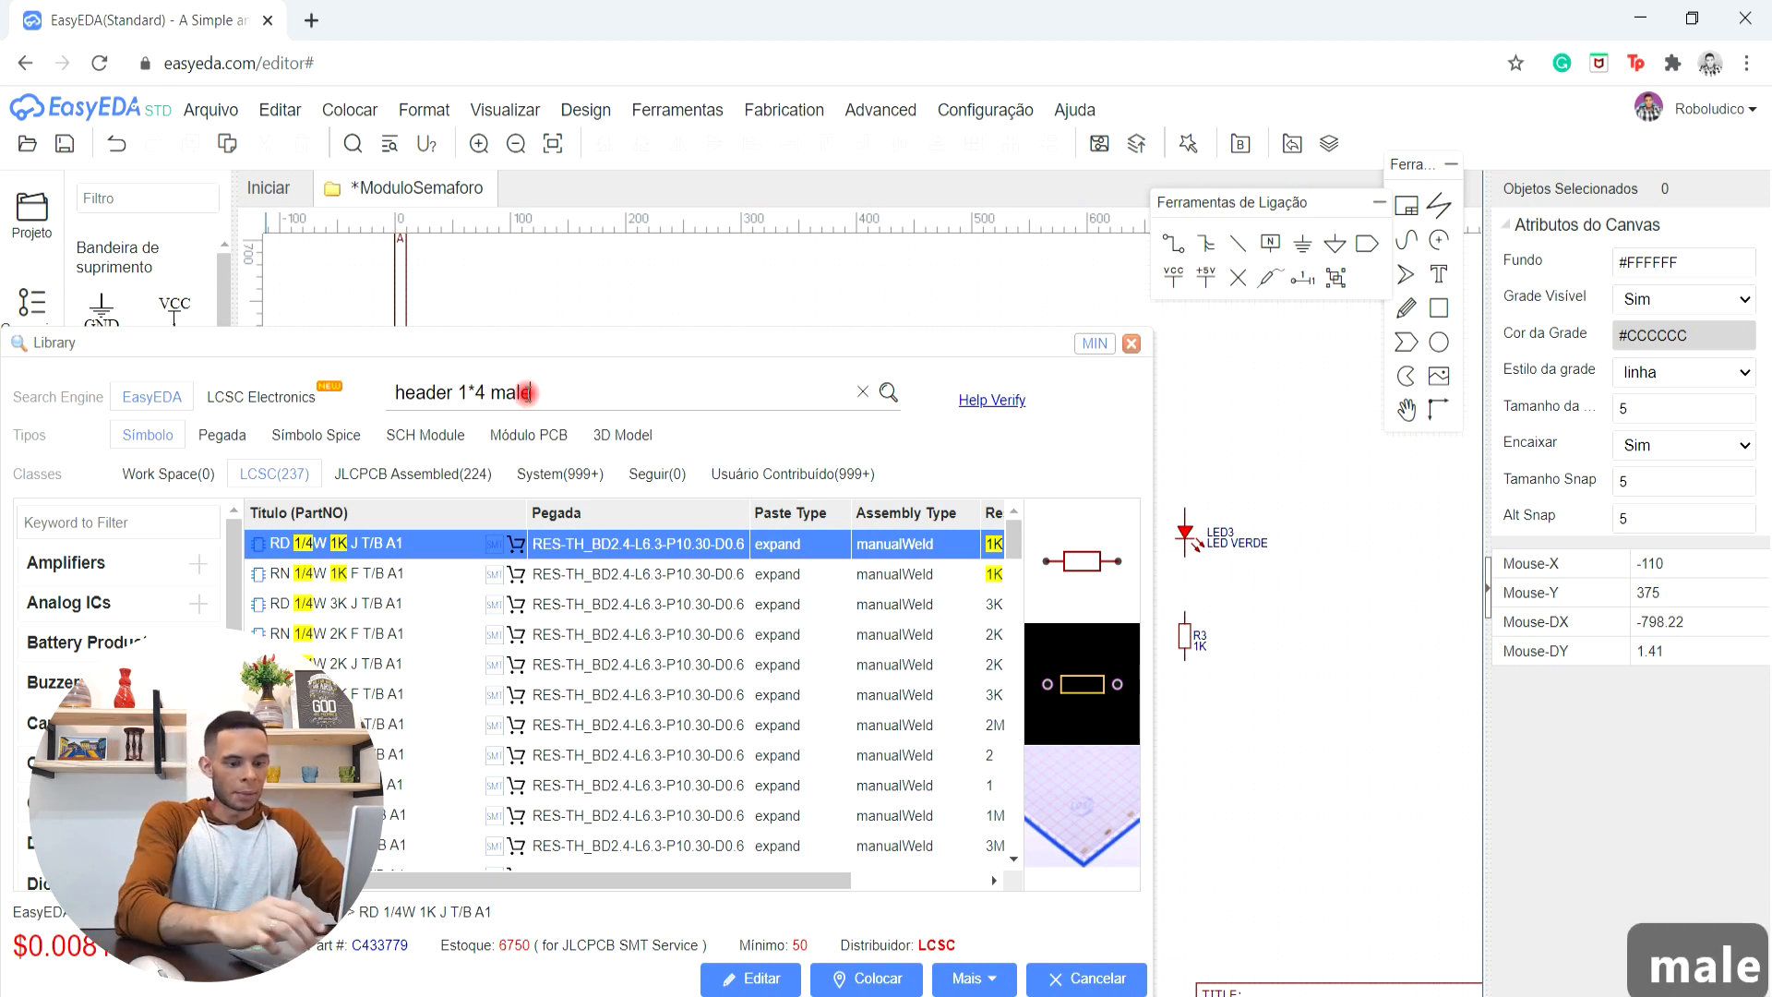
key(Return)
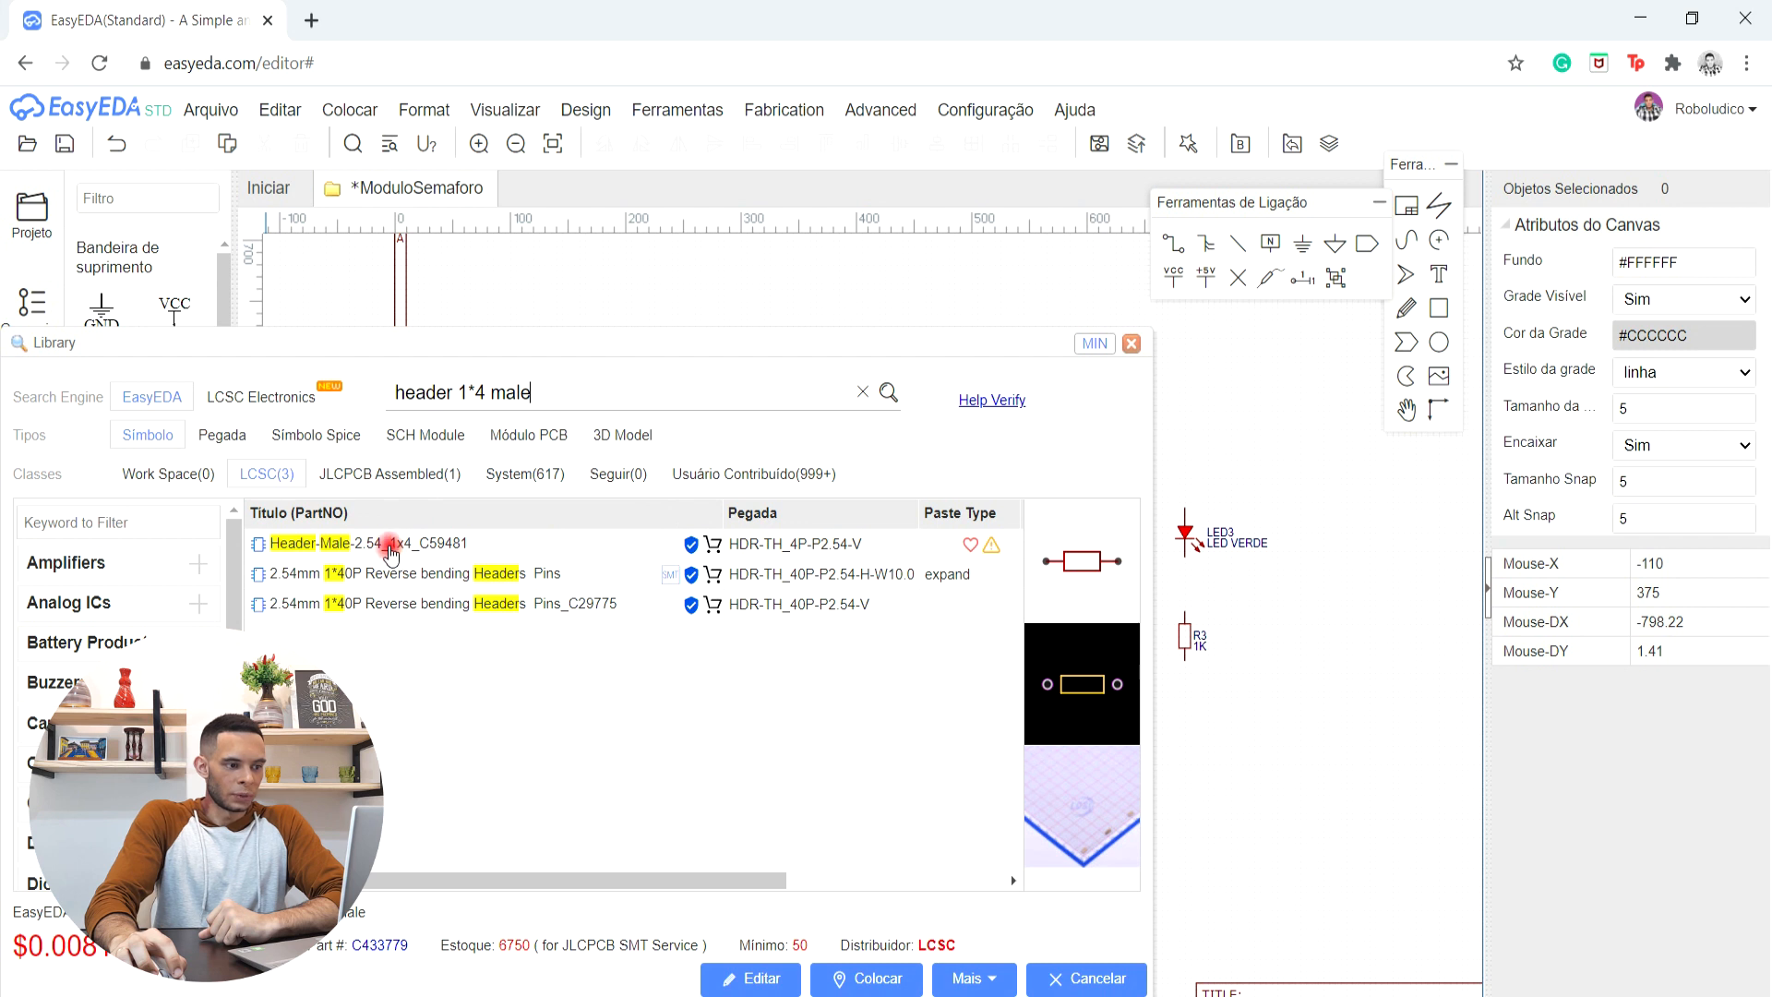
click(388, 544)
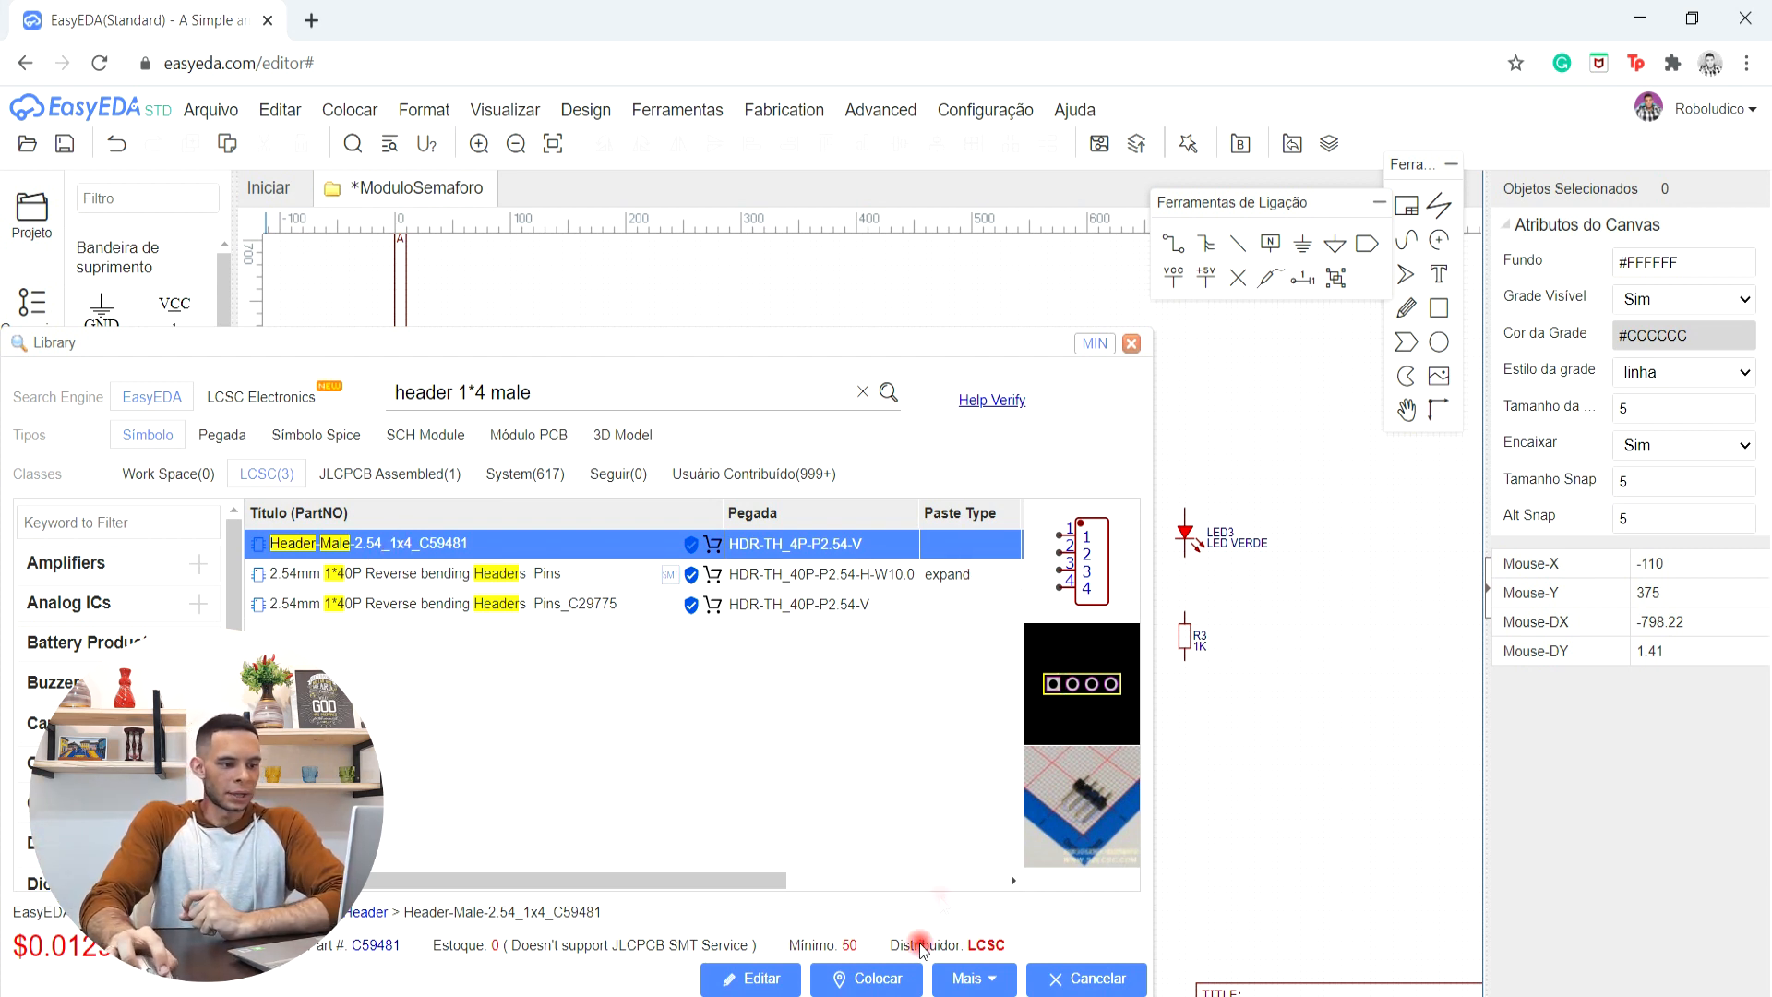
- Place one four-pin male header to the left of LED1 with its pins facing down, and end placement
click(914, 974)
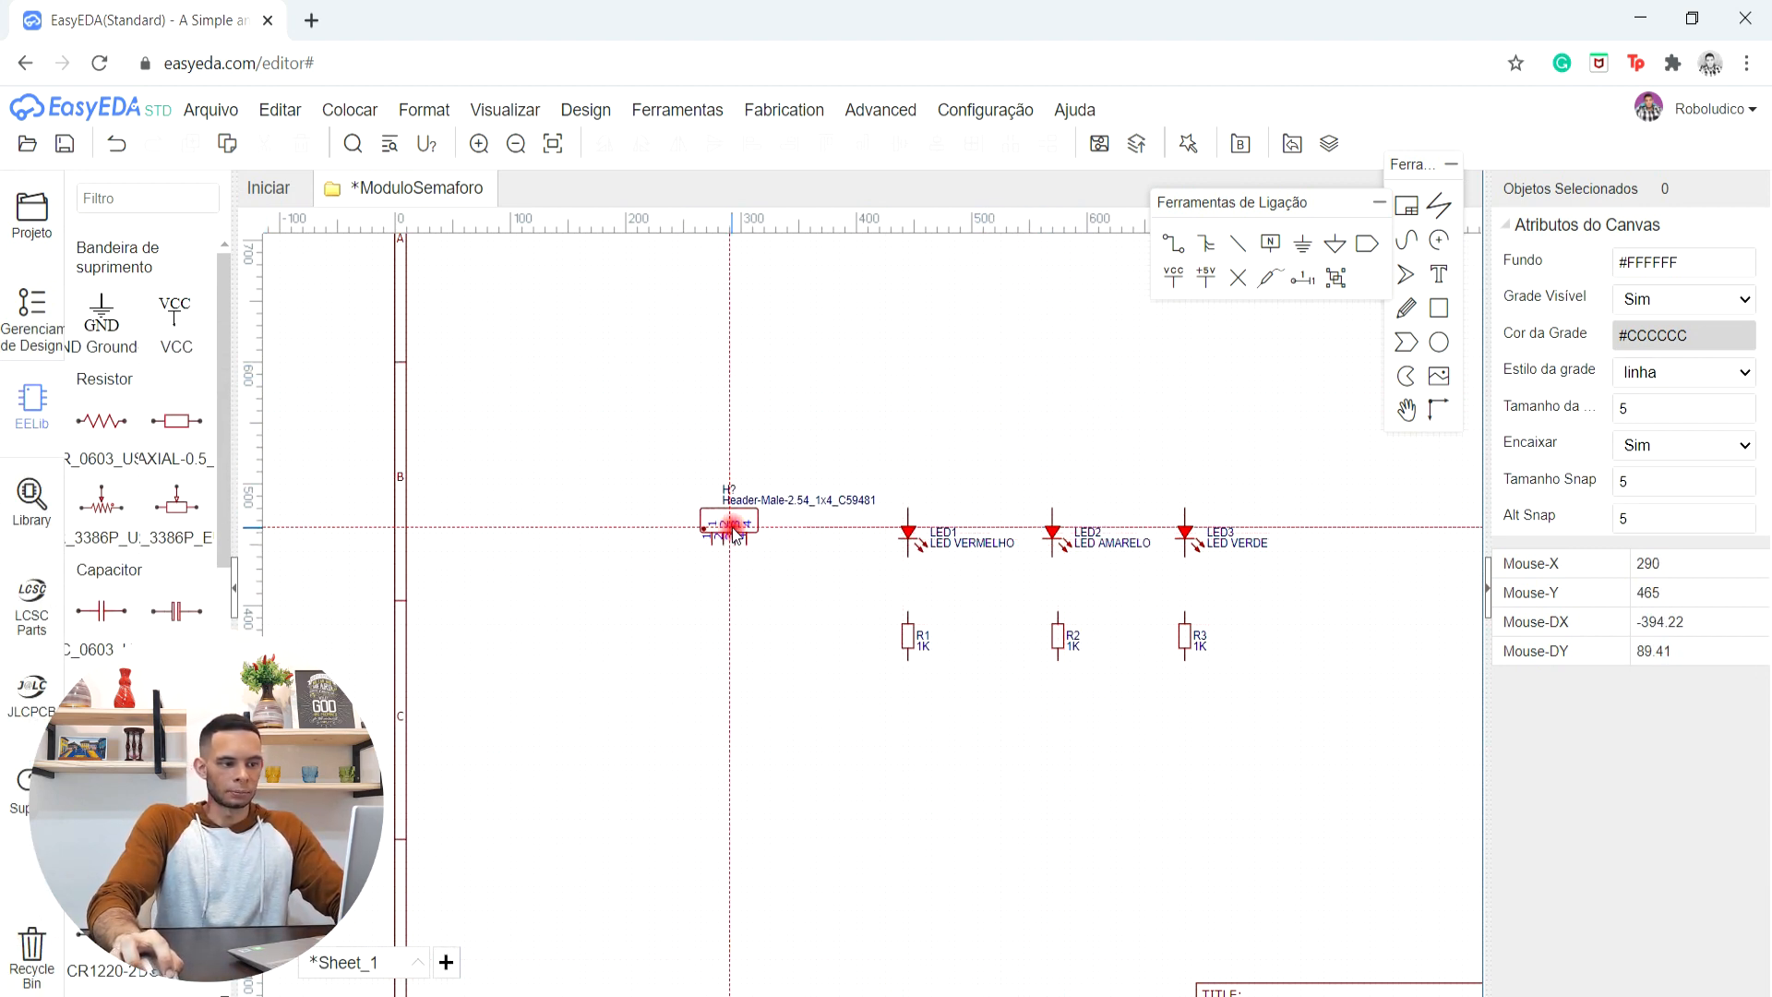
scroll(987, 392, down, 3)
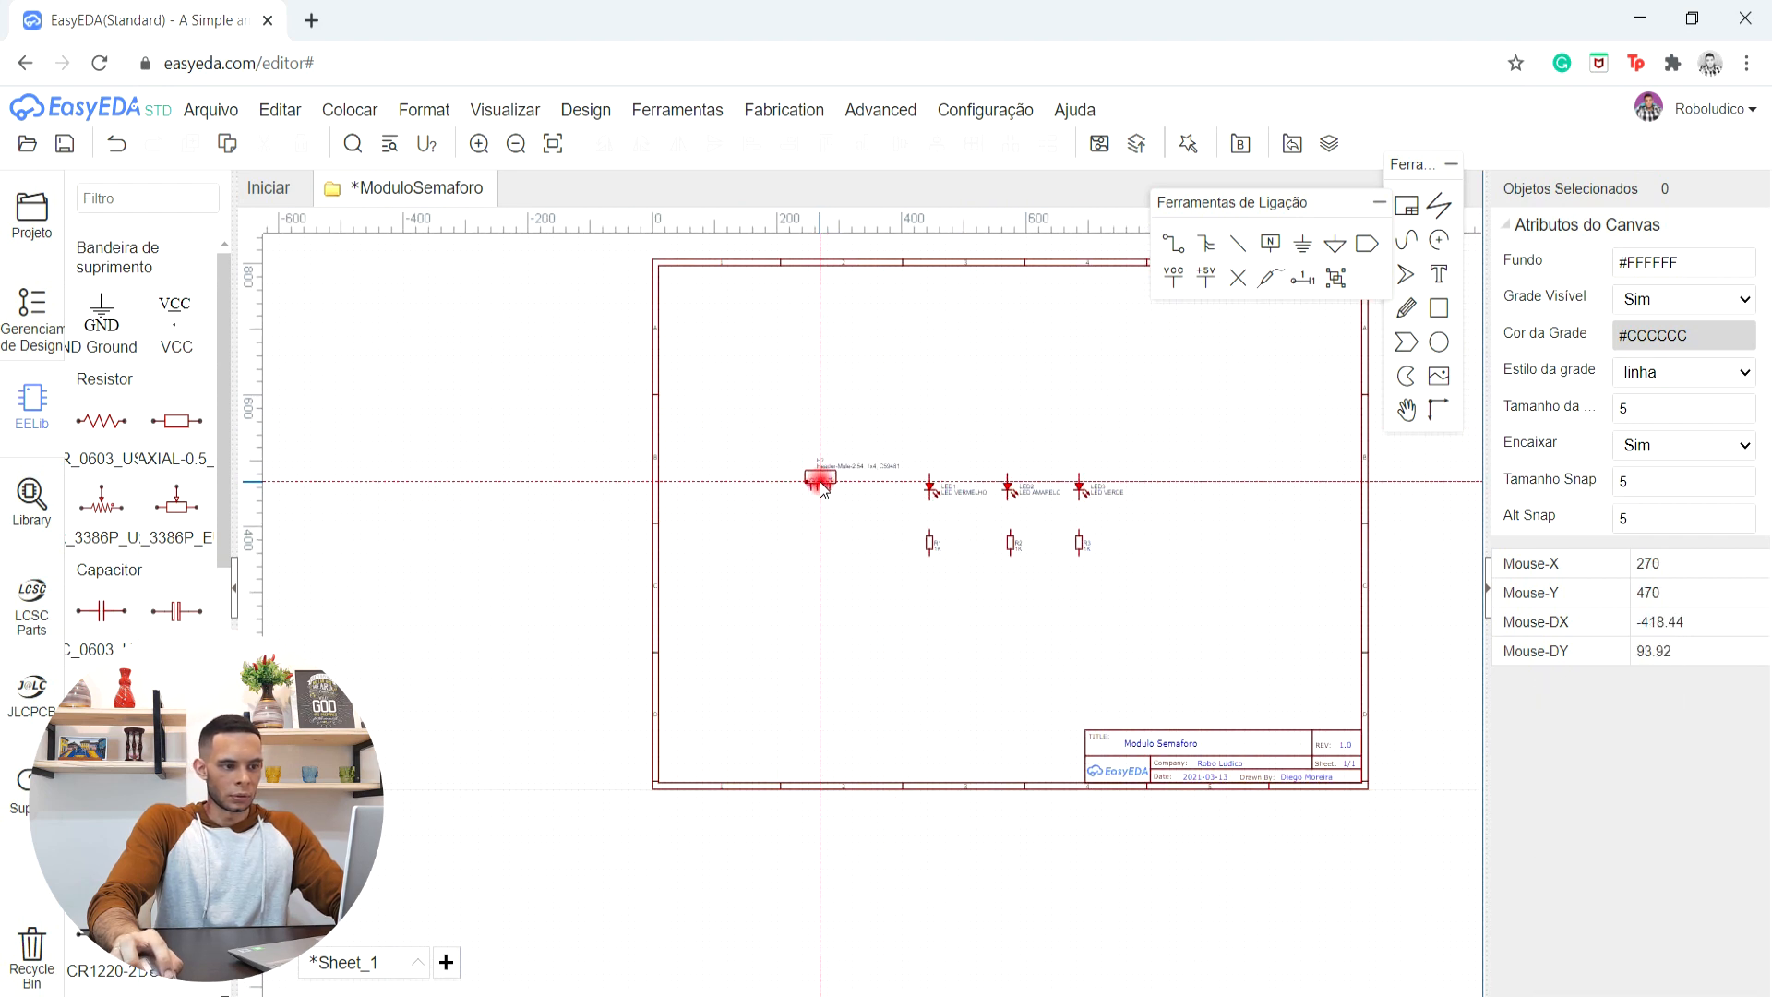
click(858, 491)
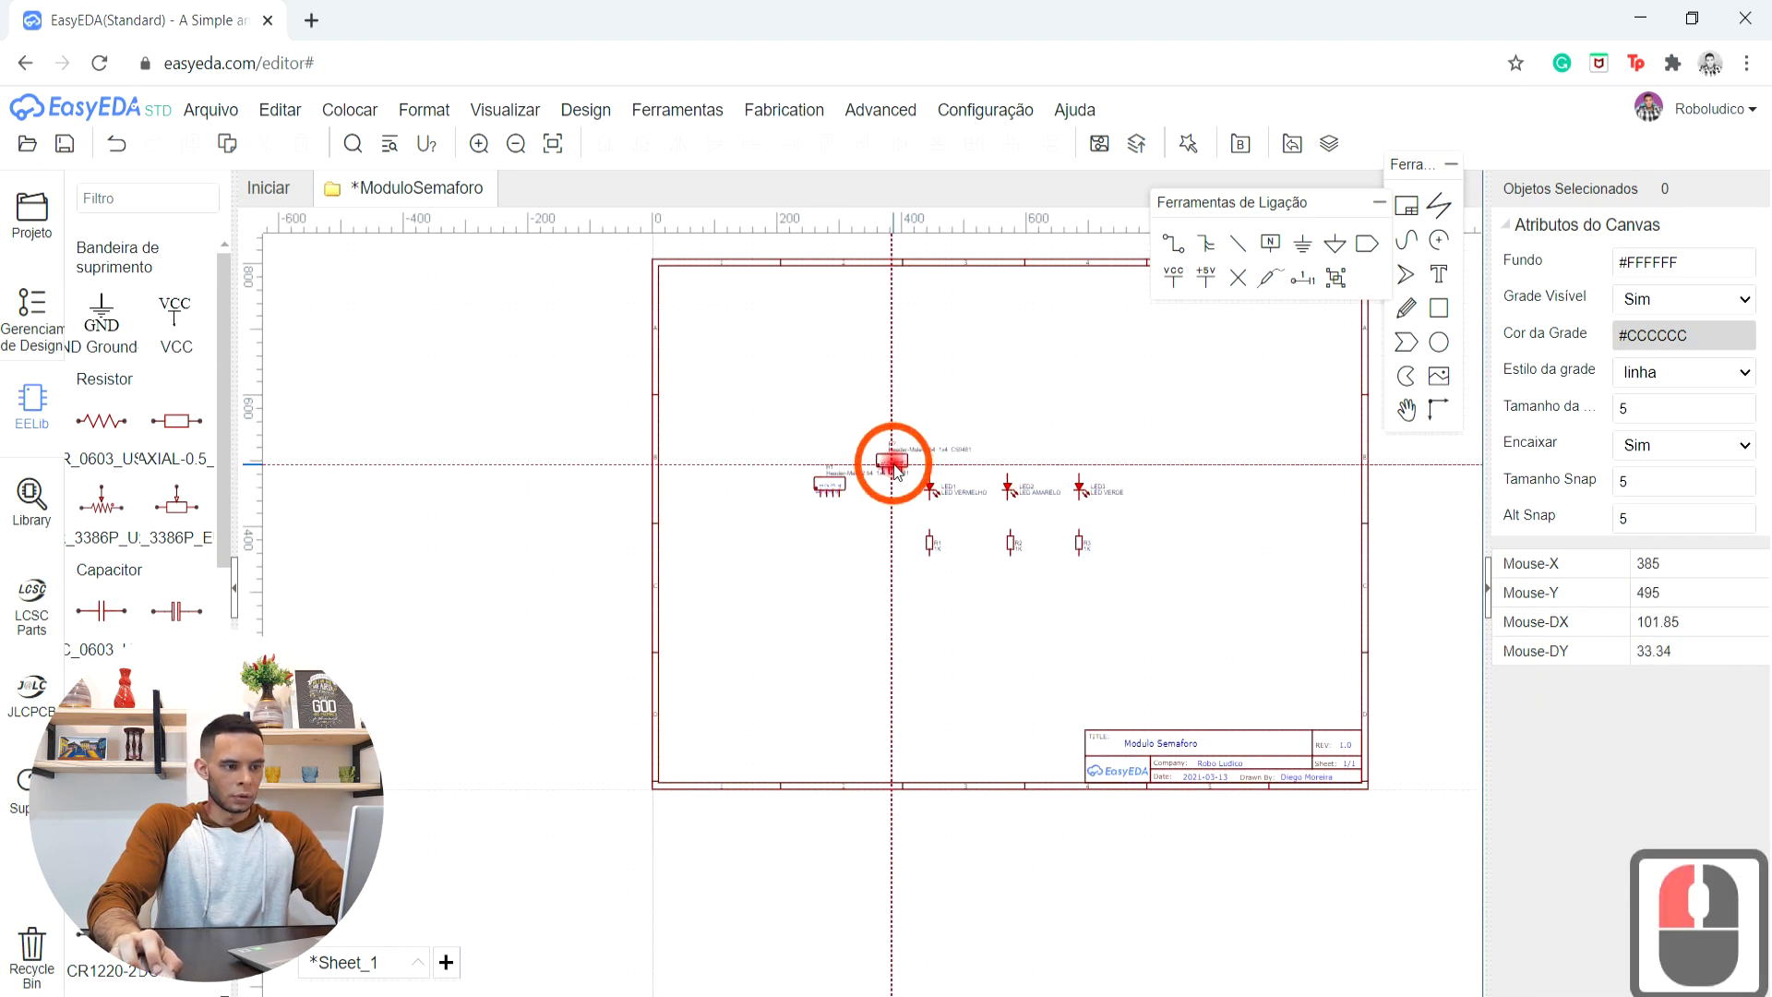
key(Escape)
- Rename the four-pin header's part label to "Conector Macho 1 x 4"
scroll(858, 490, up, 6)
double_click(912, 406)
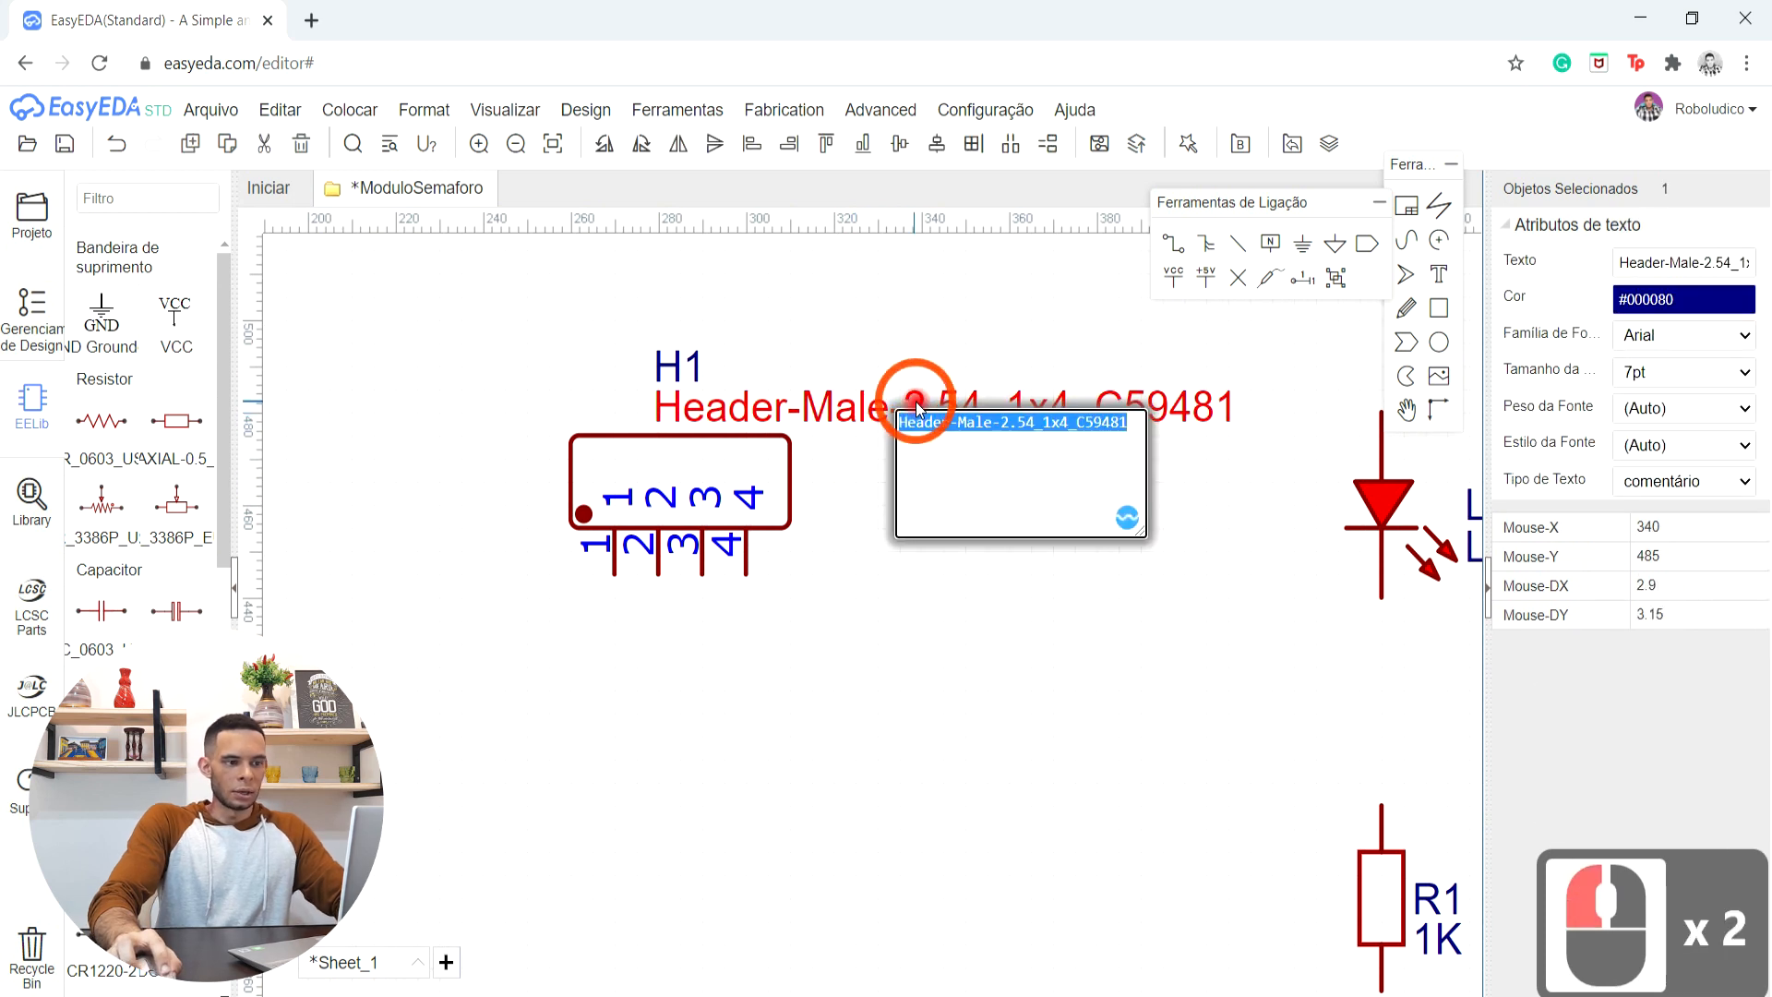
text(Coneco)
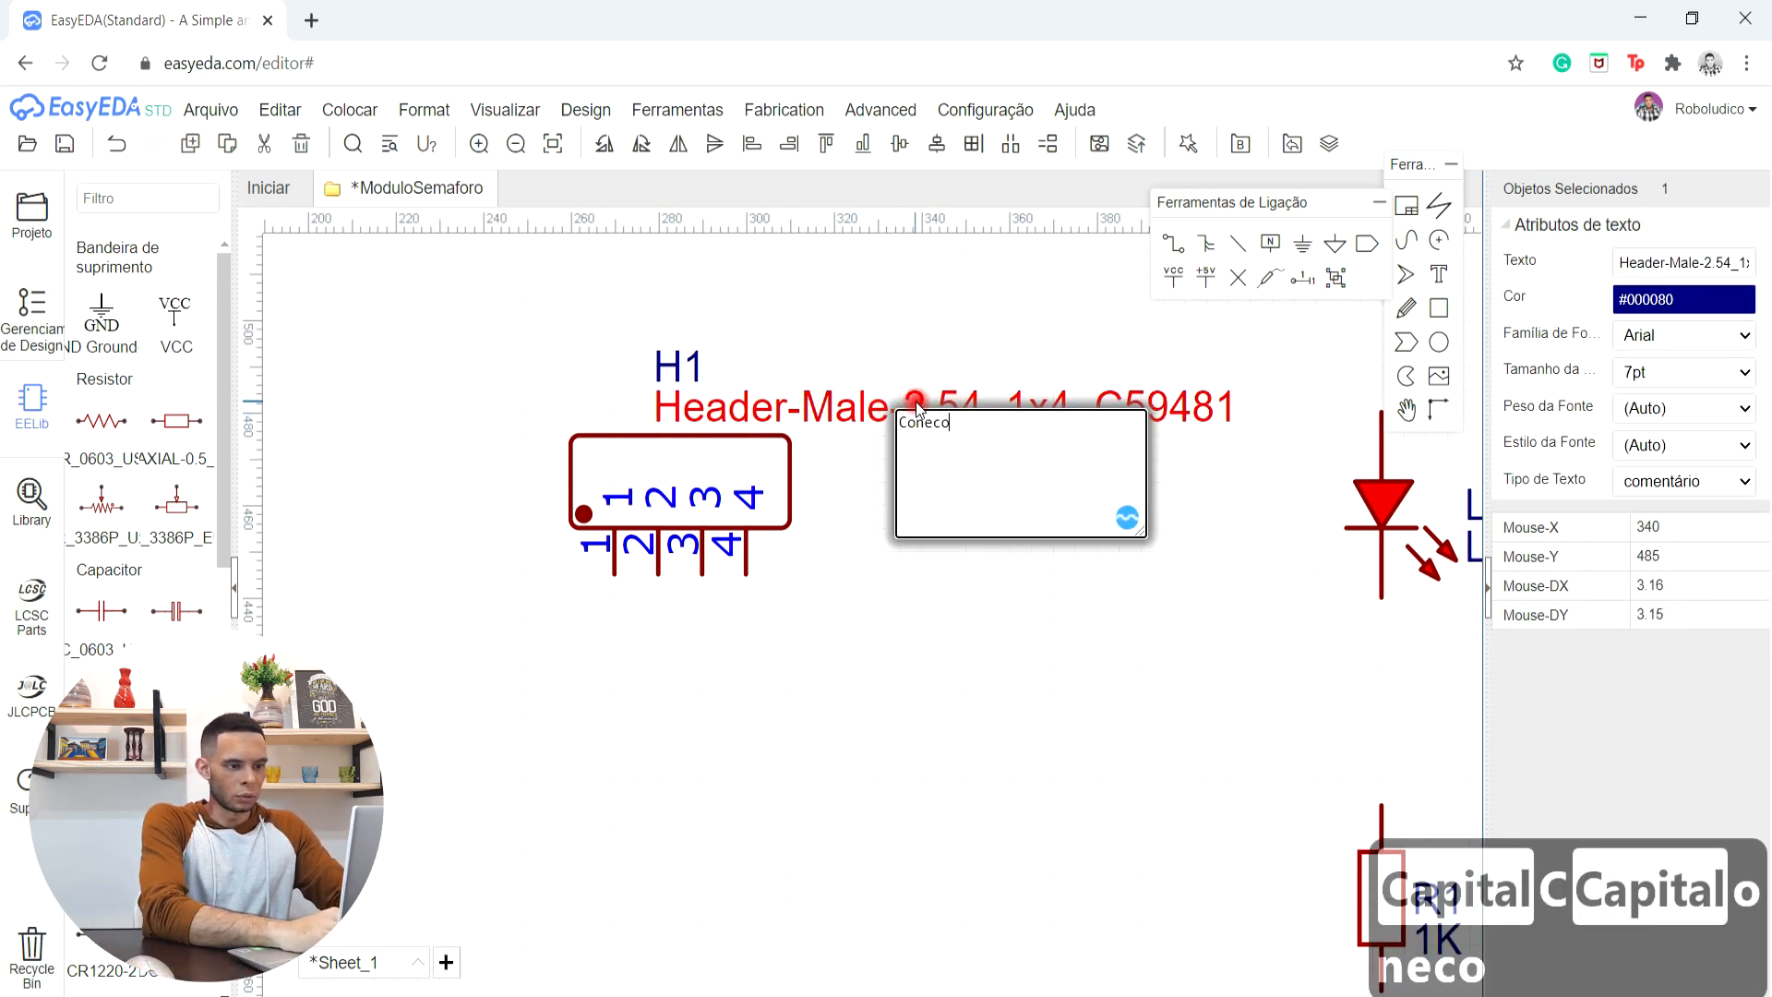
key(BackSpace)
text(tor Macho)
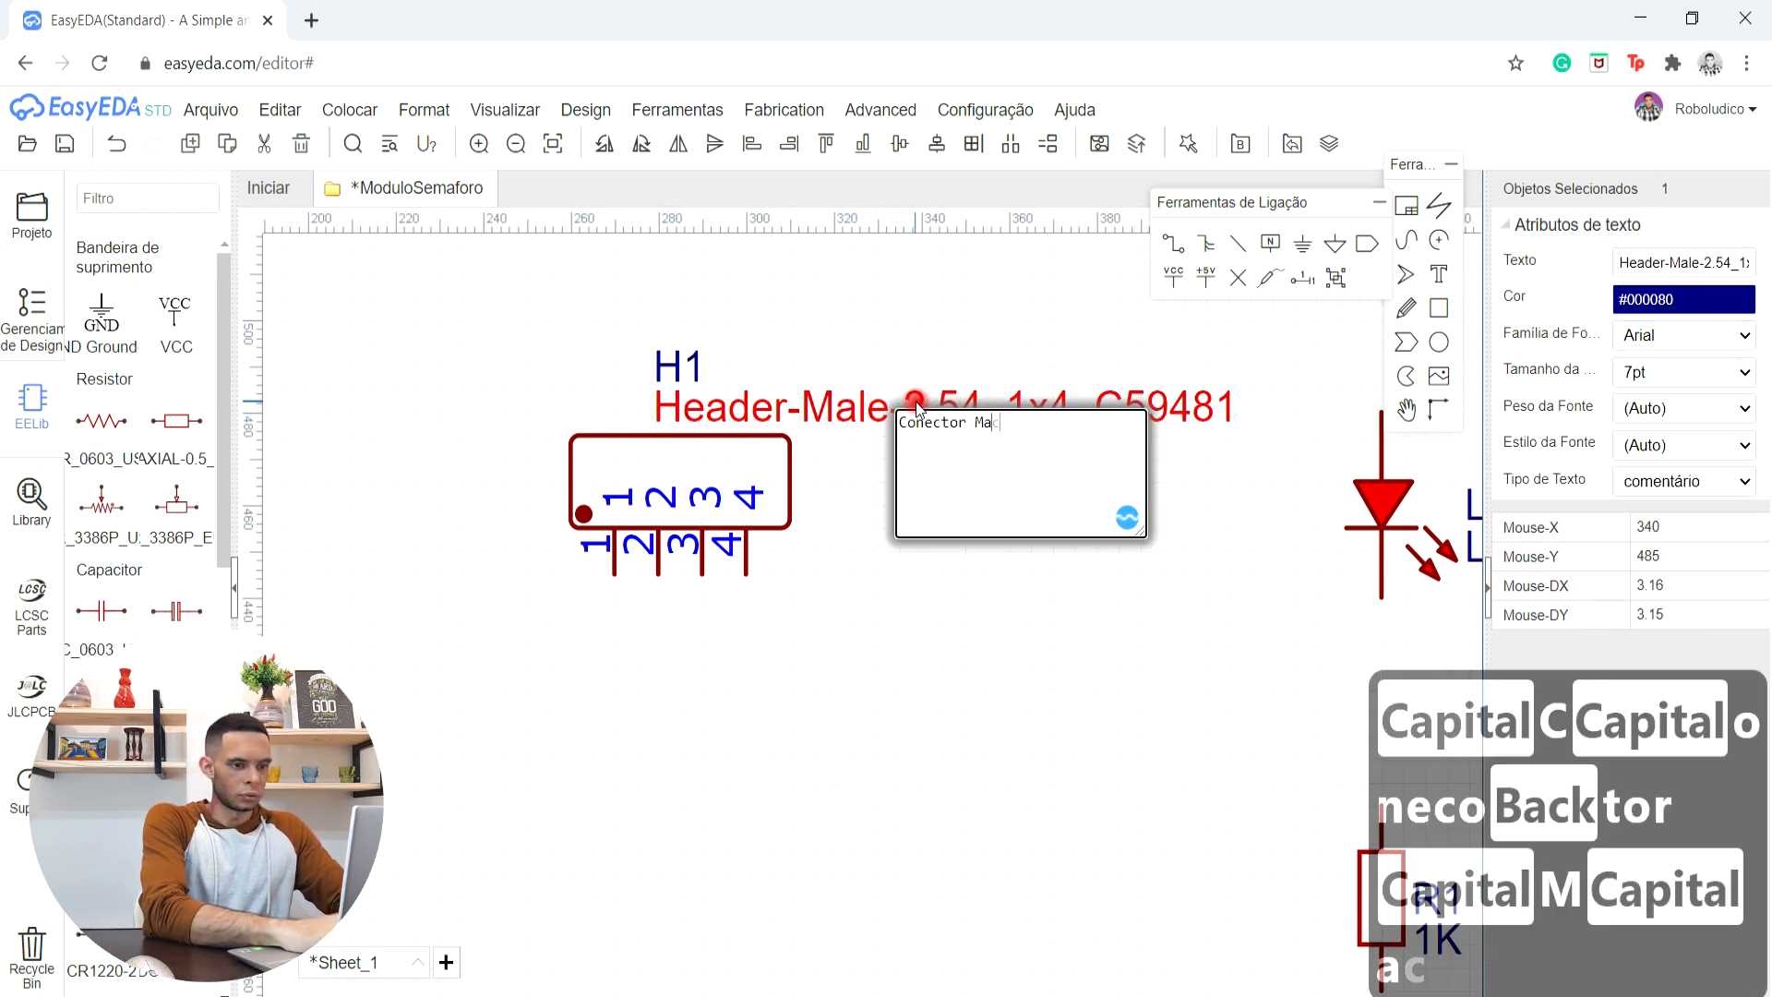
text( 1 x)
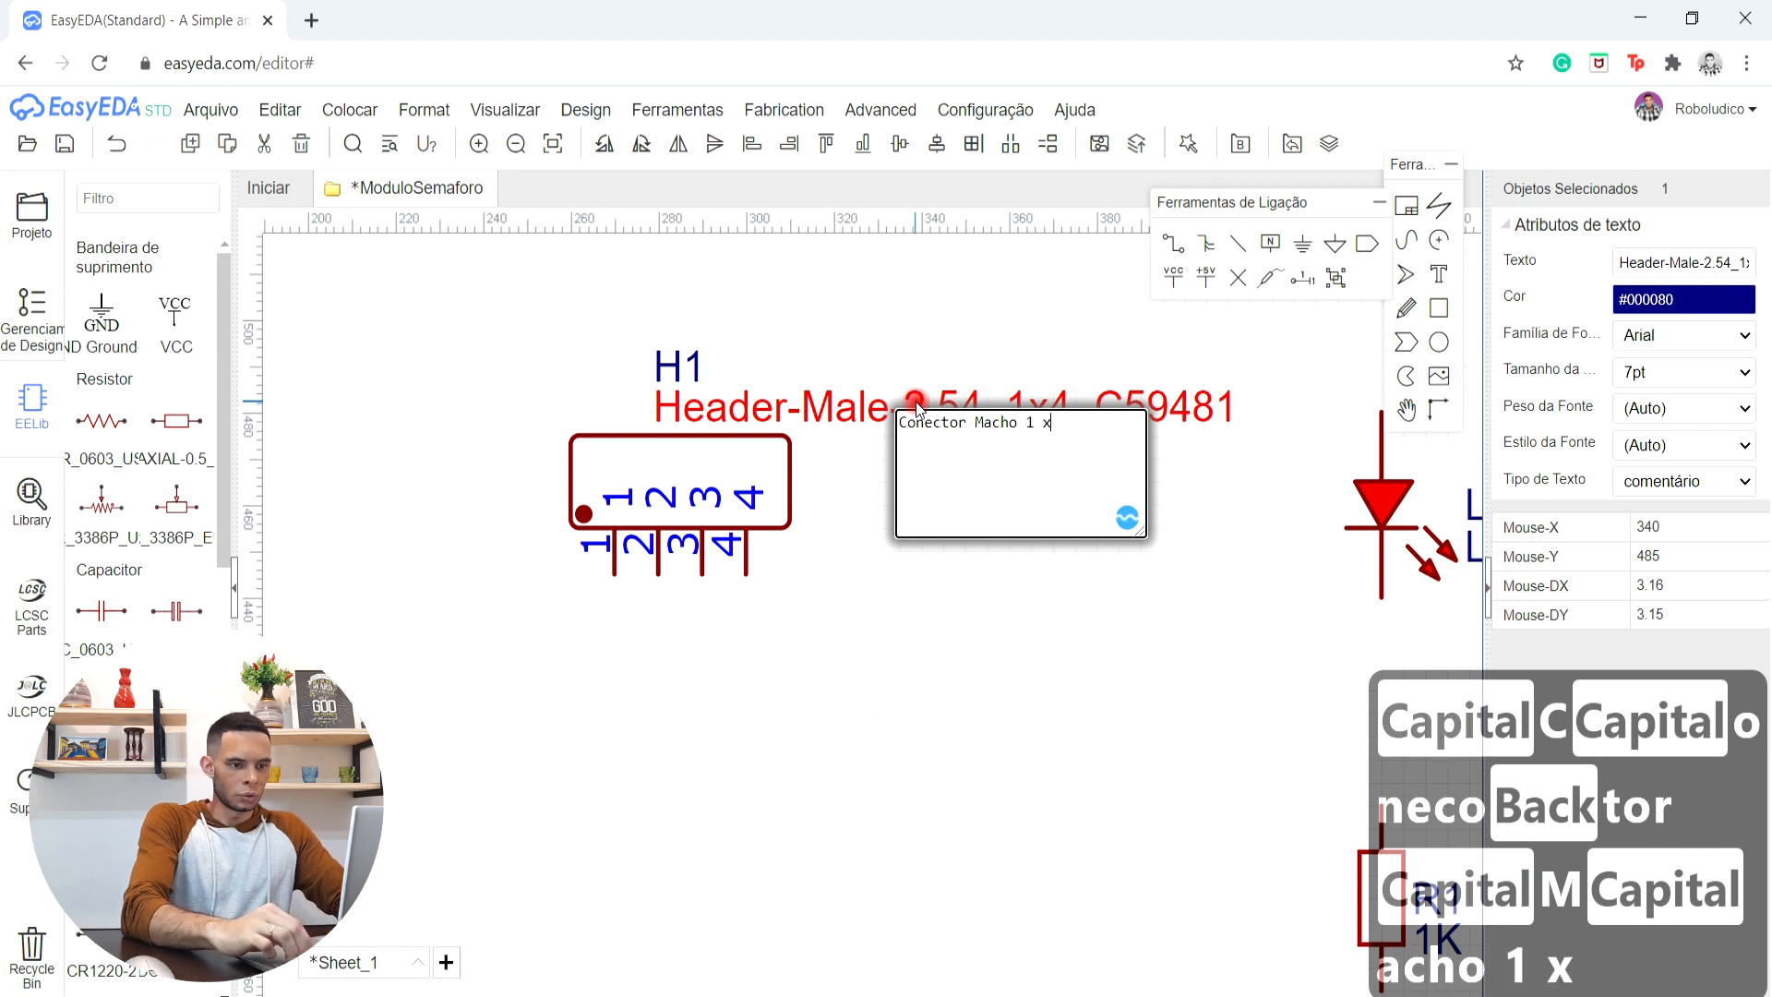
text( 4)
key(Return)
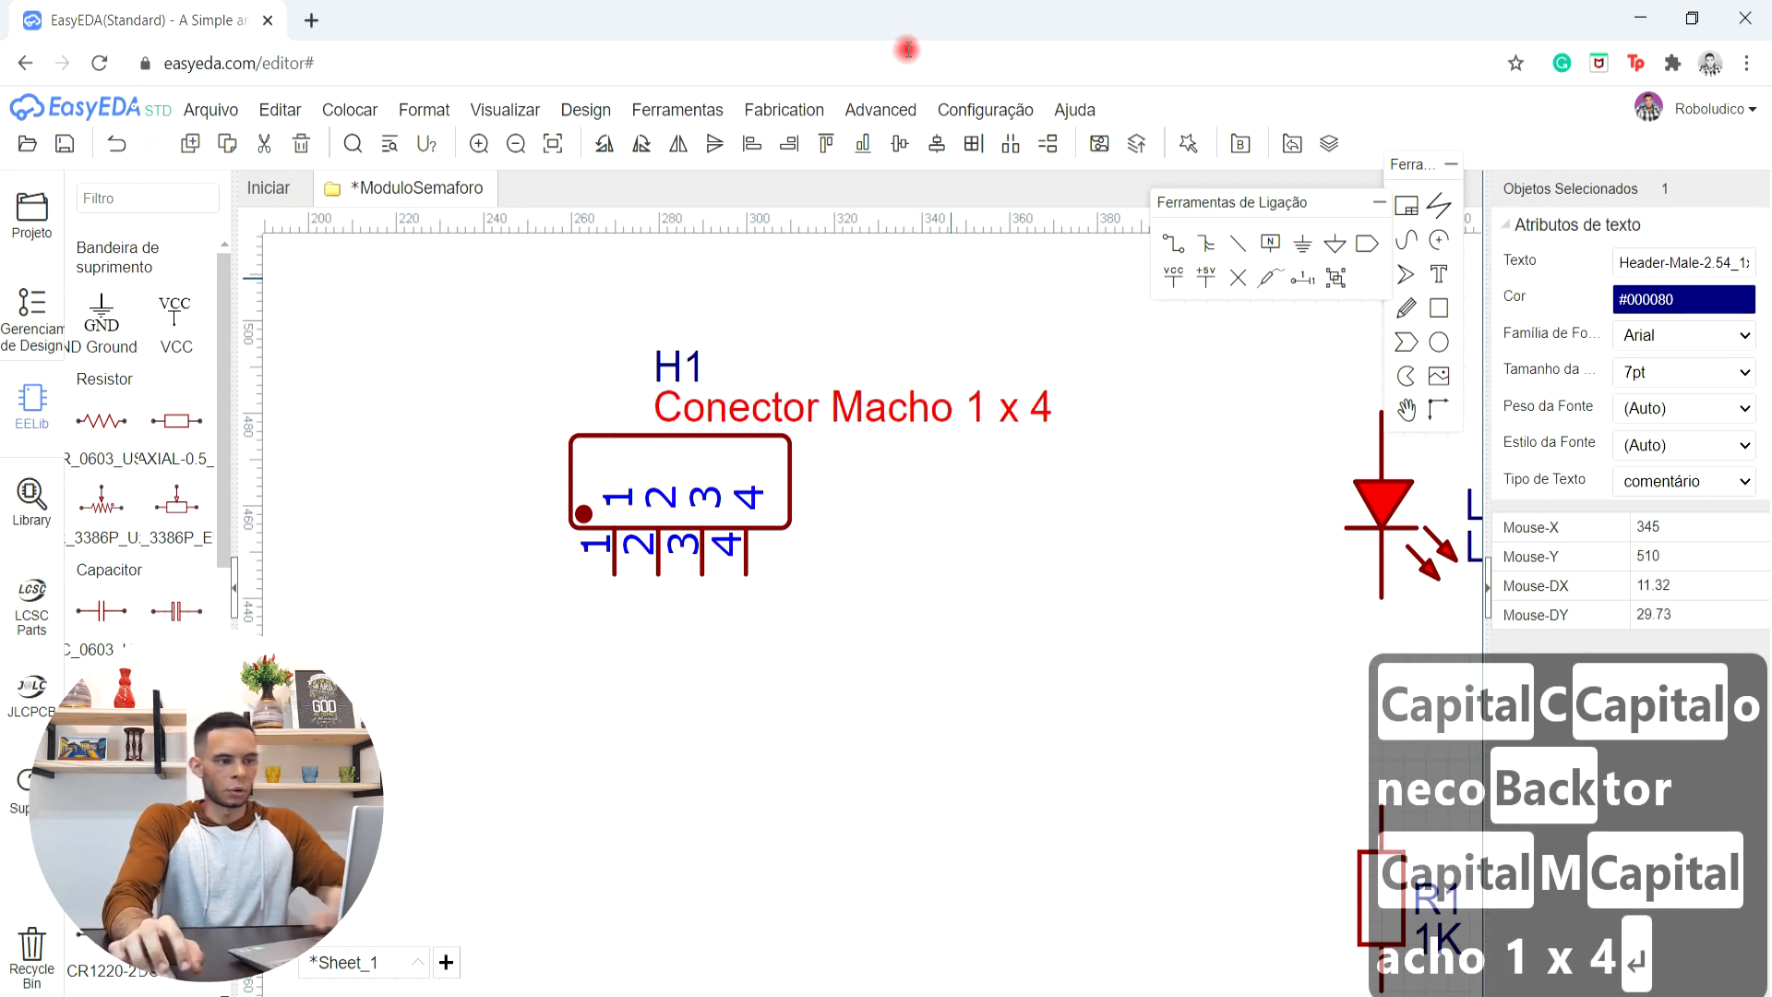
- Centre the header's name label above its symbol and shift the header slightly down on the sheet
drag(867, 418, 738, 423)
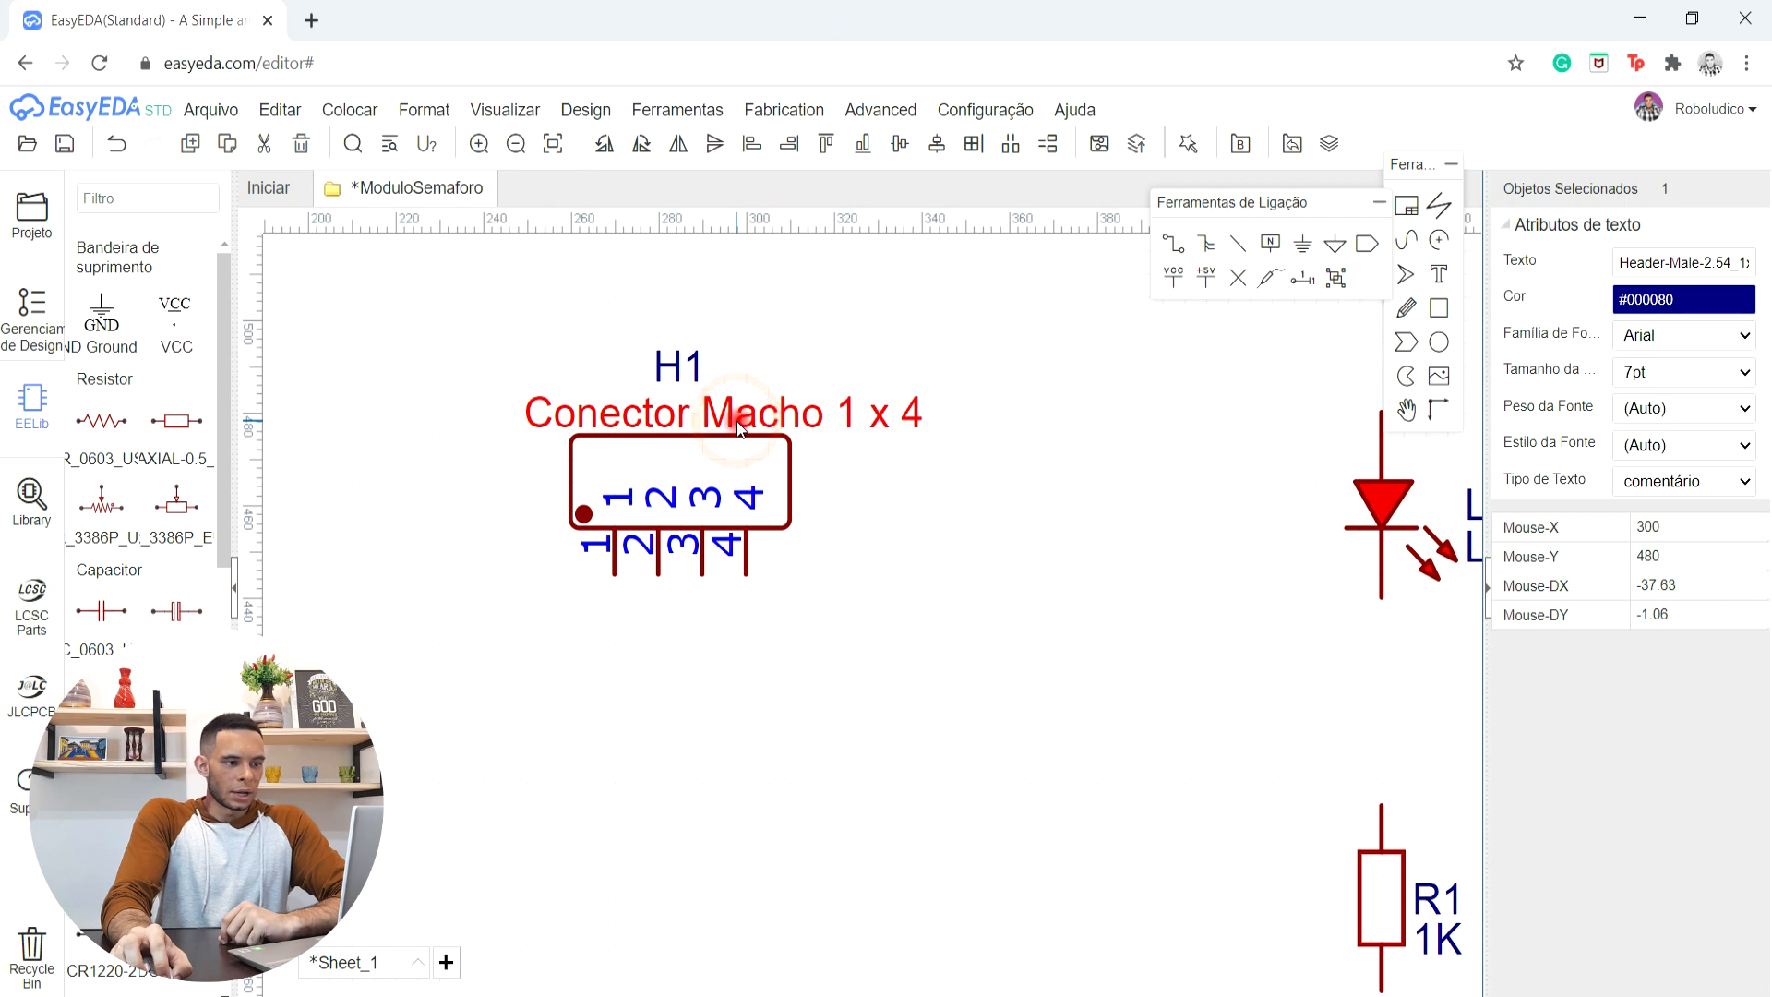
click(749, 491)
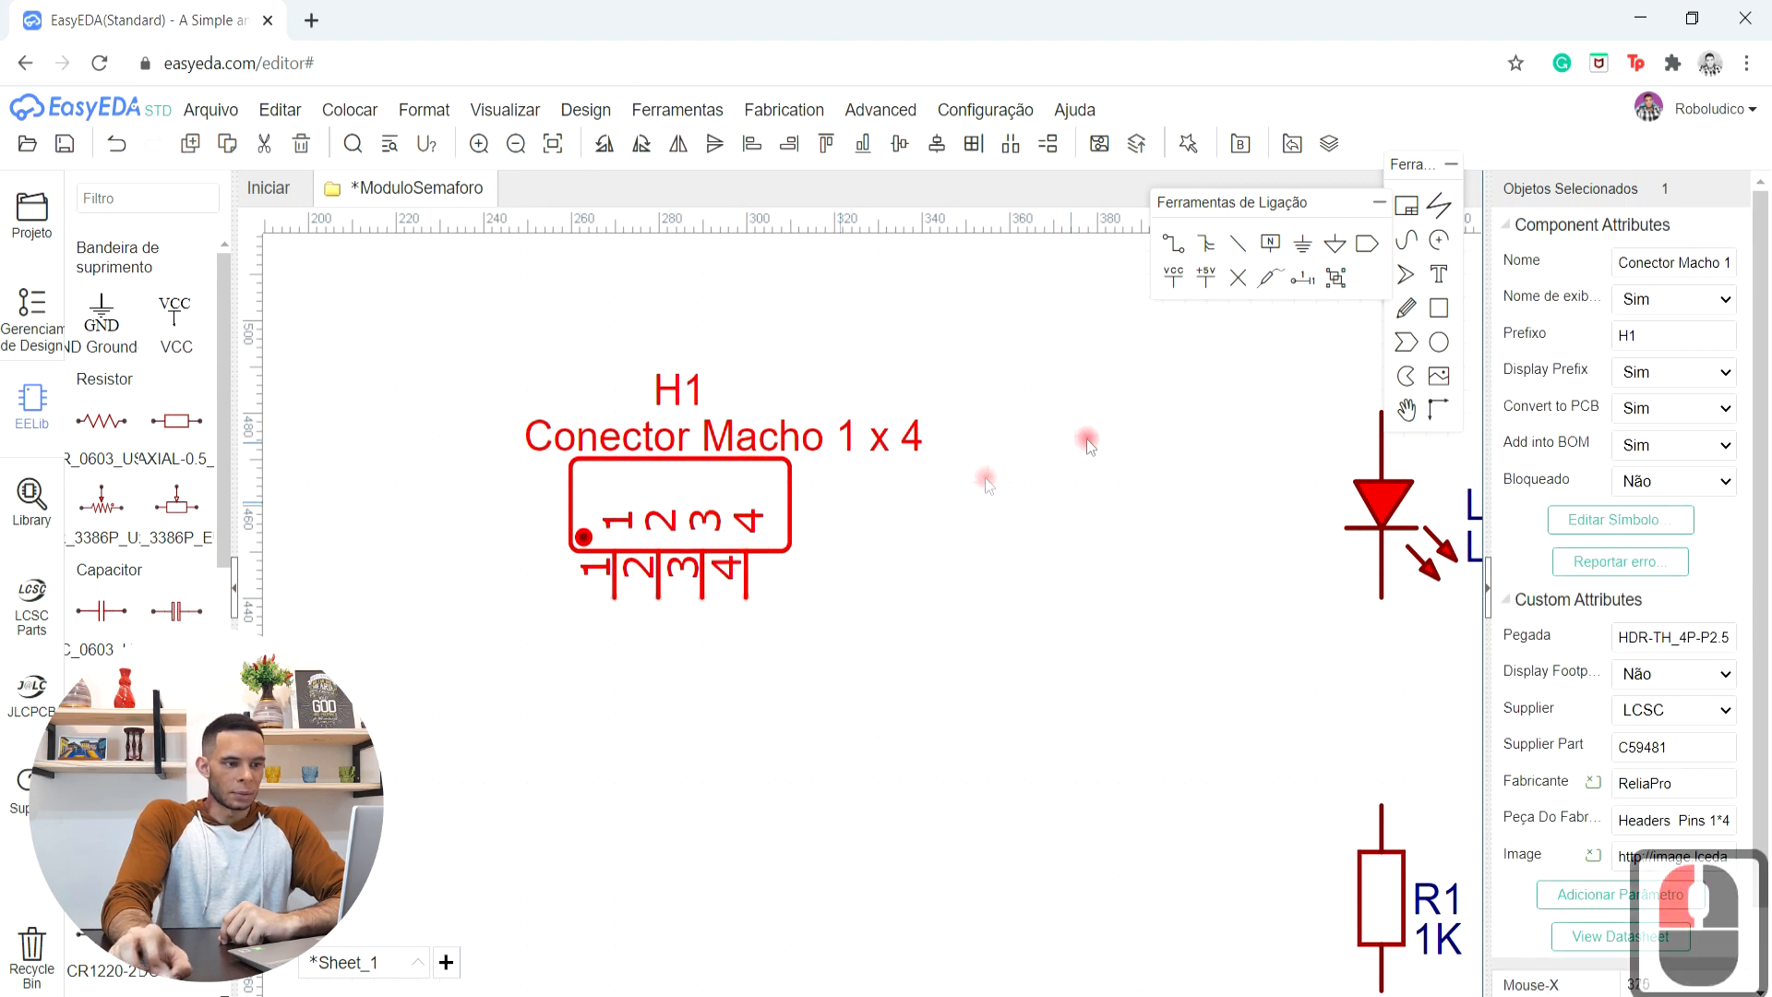
scroll(1085, 437, down, 3)
click(1133, 374)
- Select the header, the three LEDs and the three resistors together and move the group up and to the right on the sheet
scroll(1070, 406, down, 2)
middle_drag(1068, 407, 725, 501)
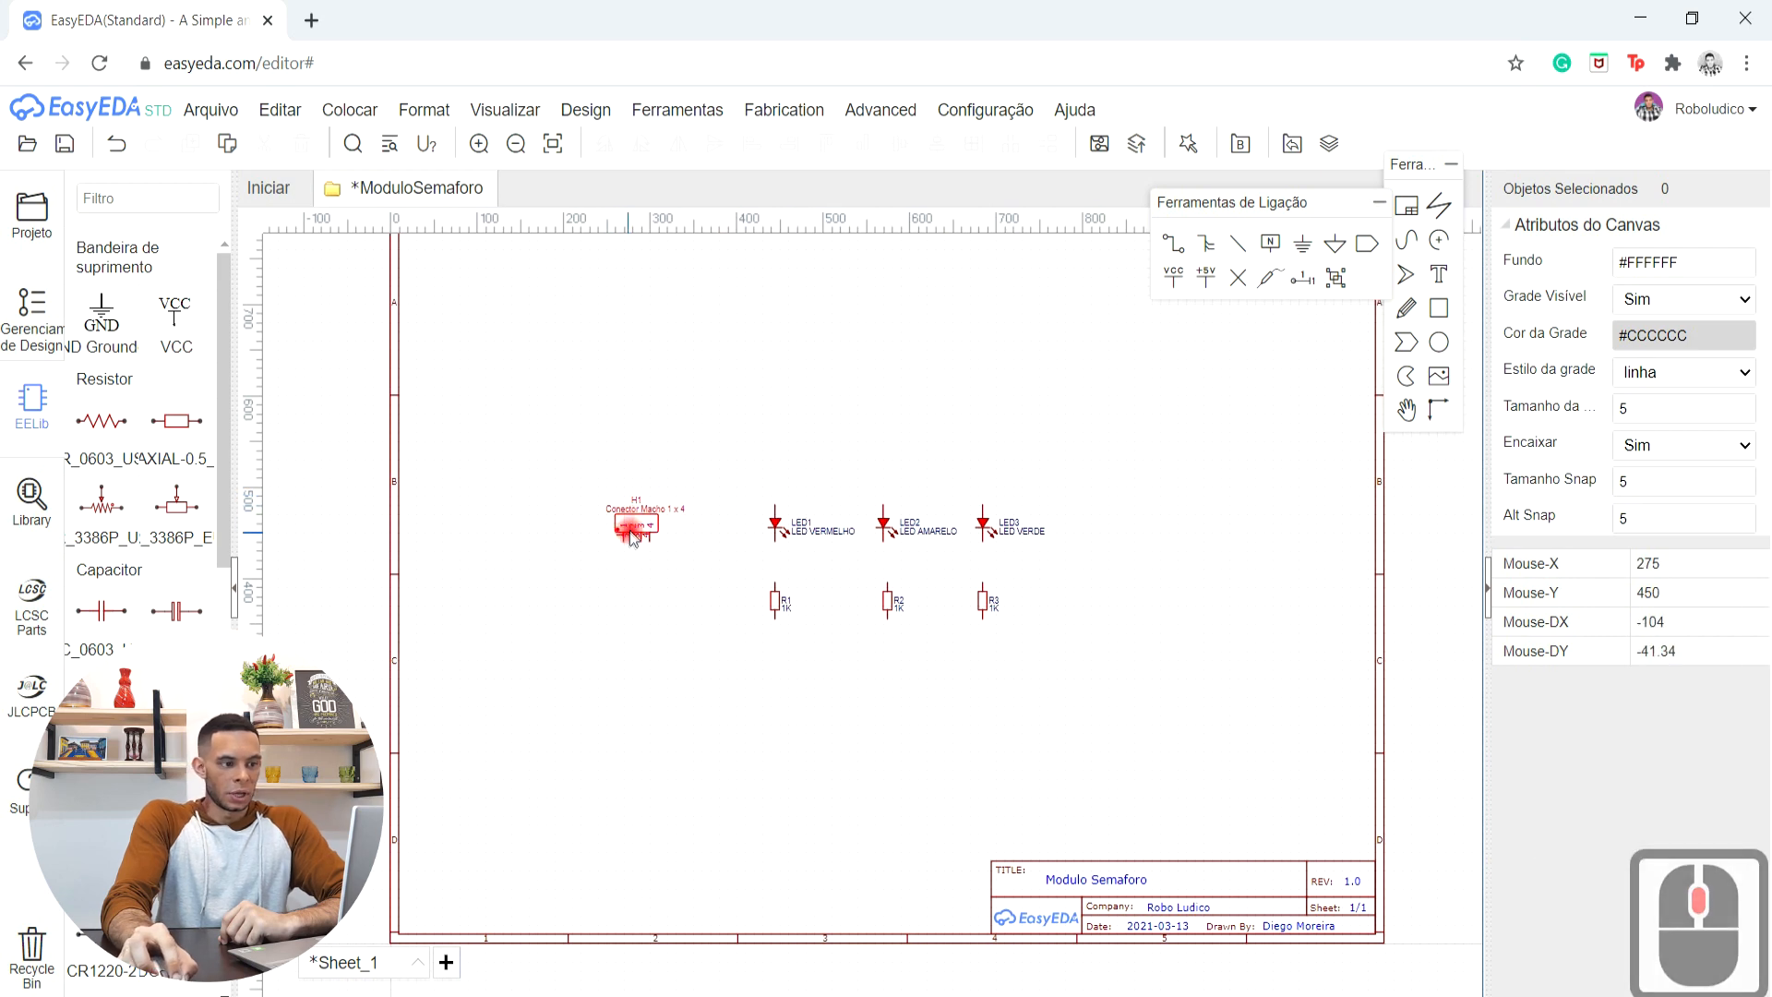
drag(581, 476, 1219, 744)
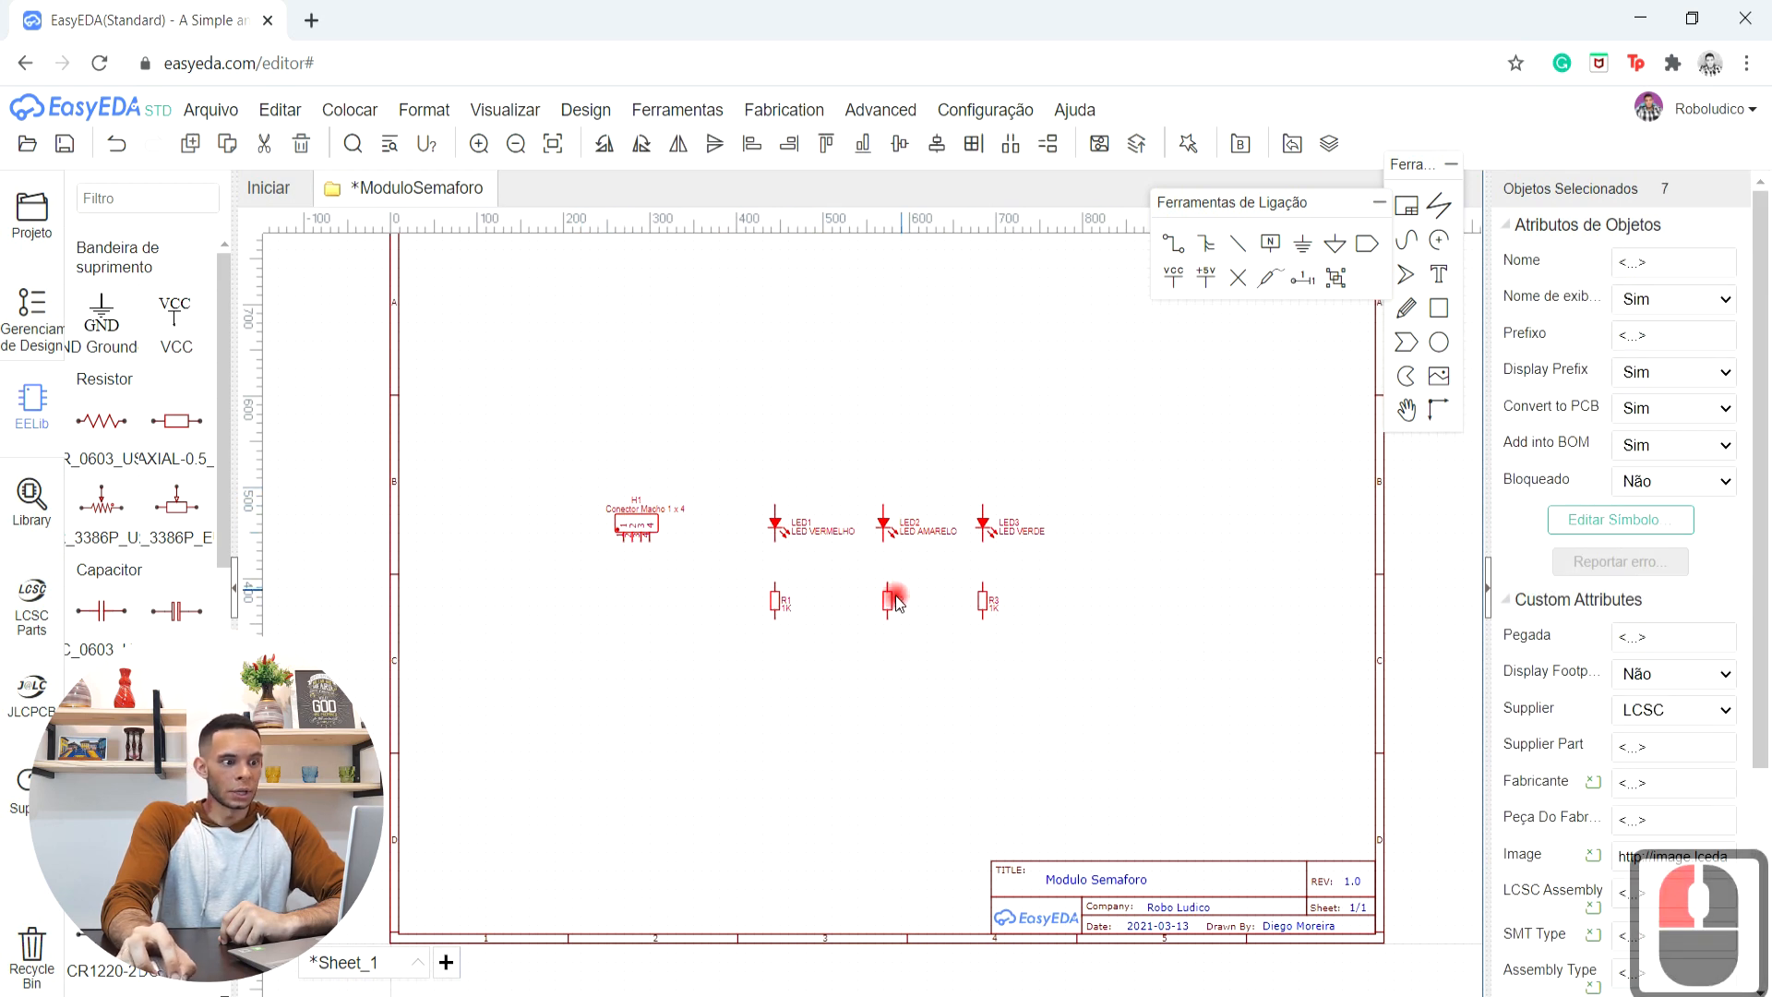
drag(897, 601, 979, 552)
drag(578, 472, 1091, 749)
drag(884, 621, 954, 579)
click(951, 678)
- Reselect all seven components and shift the group slightly to the left to centre it on the sheet
scroll(1036, 562, down, 2)
scroll(1021, 483, up, 2)
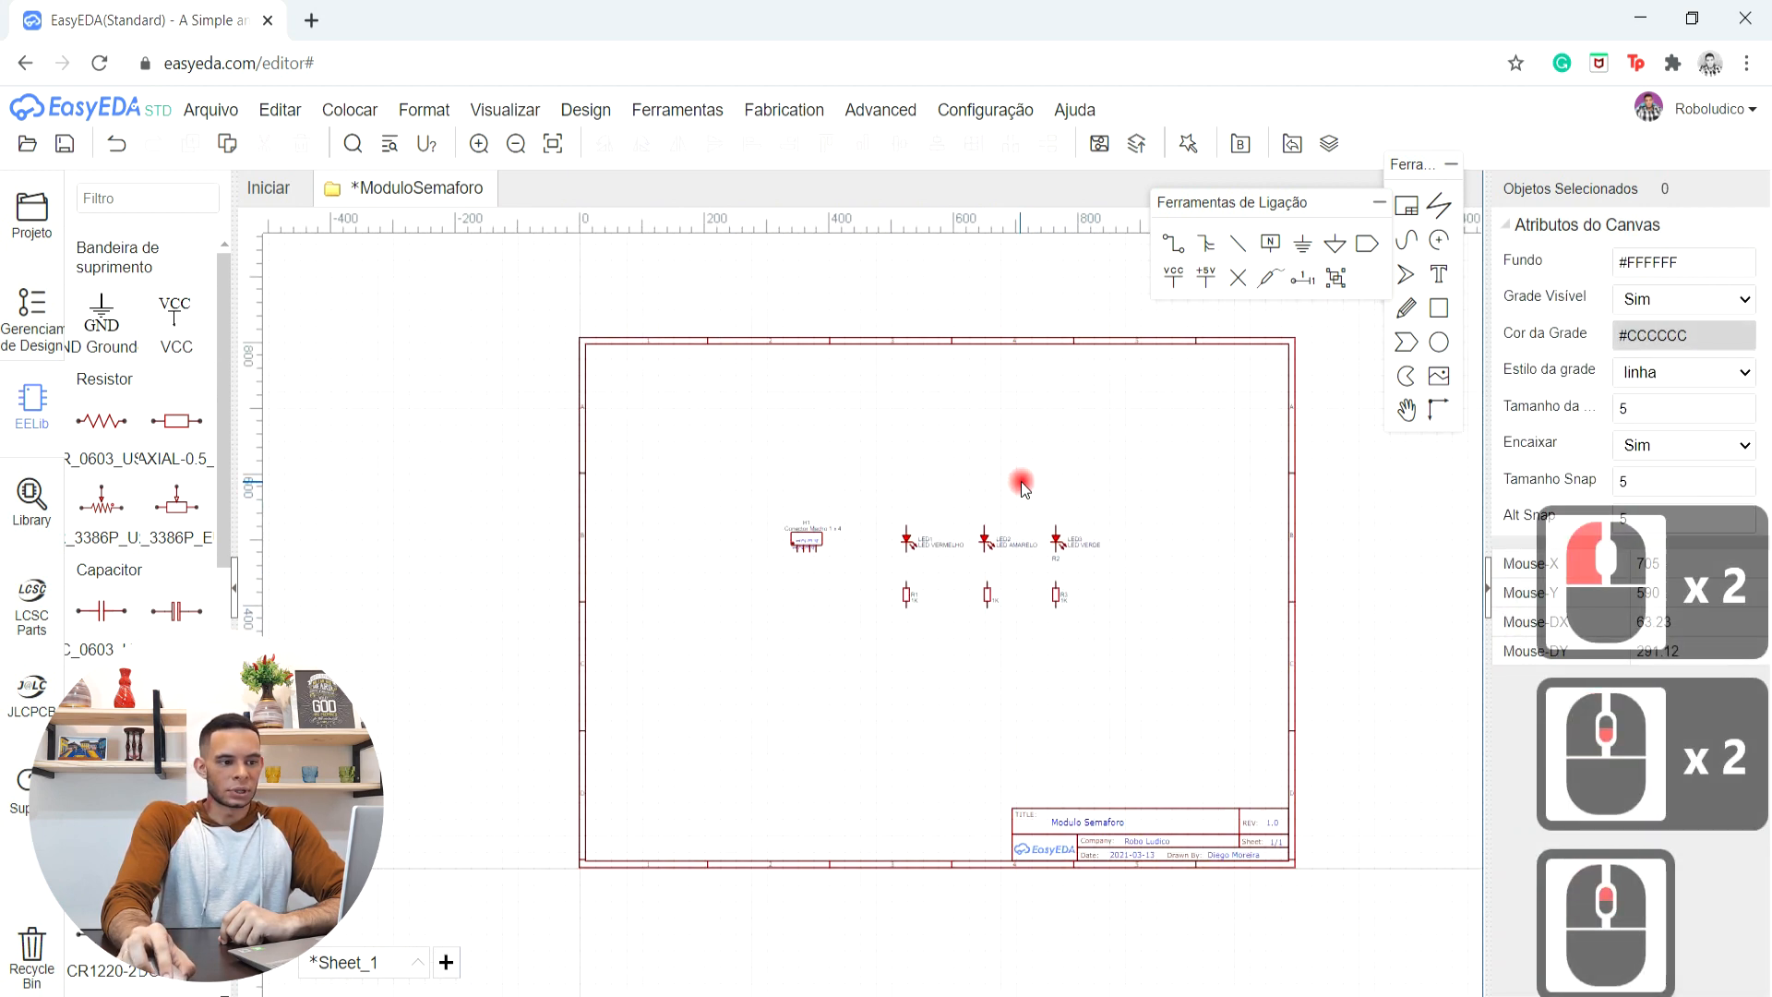
drag(692, 507, 1135, 731)
drag(673, 503, 1181, 733)
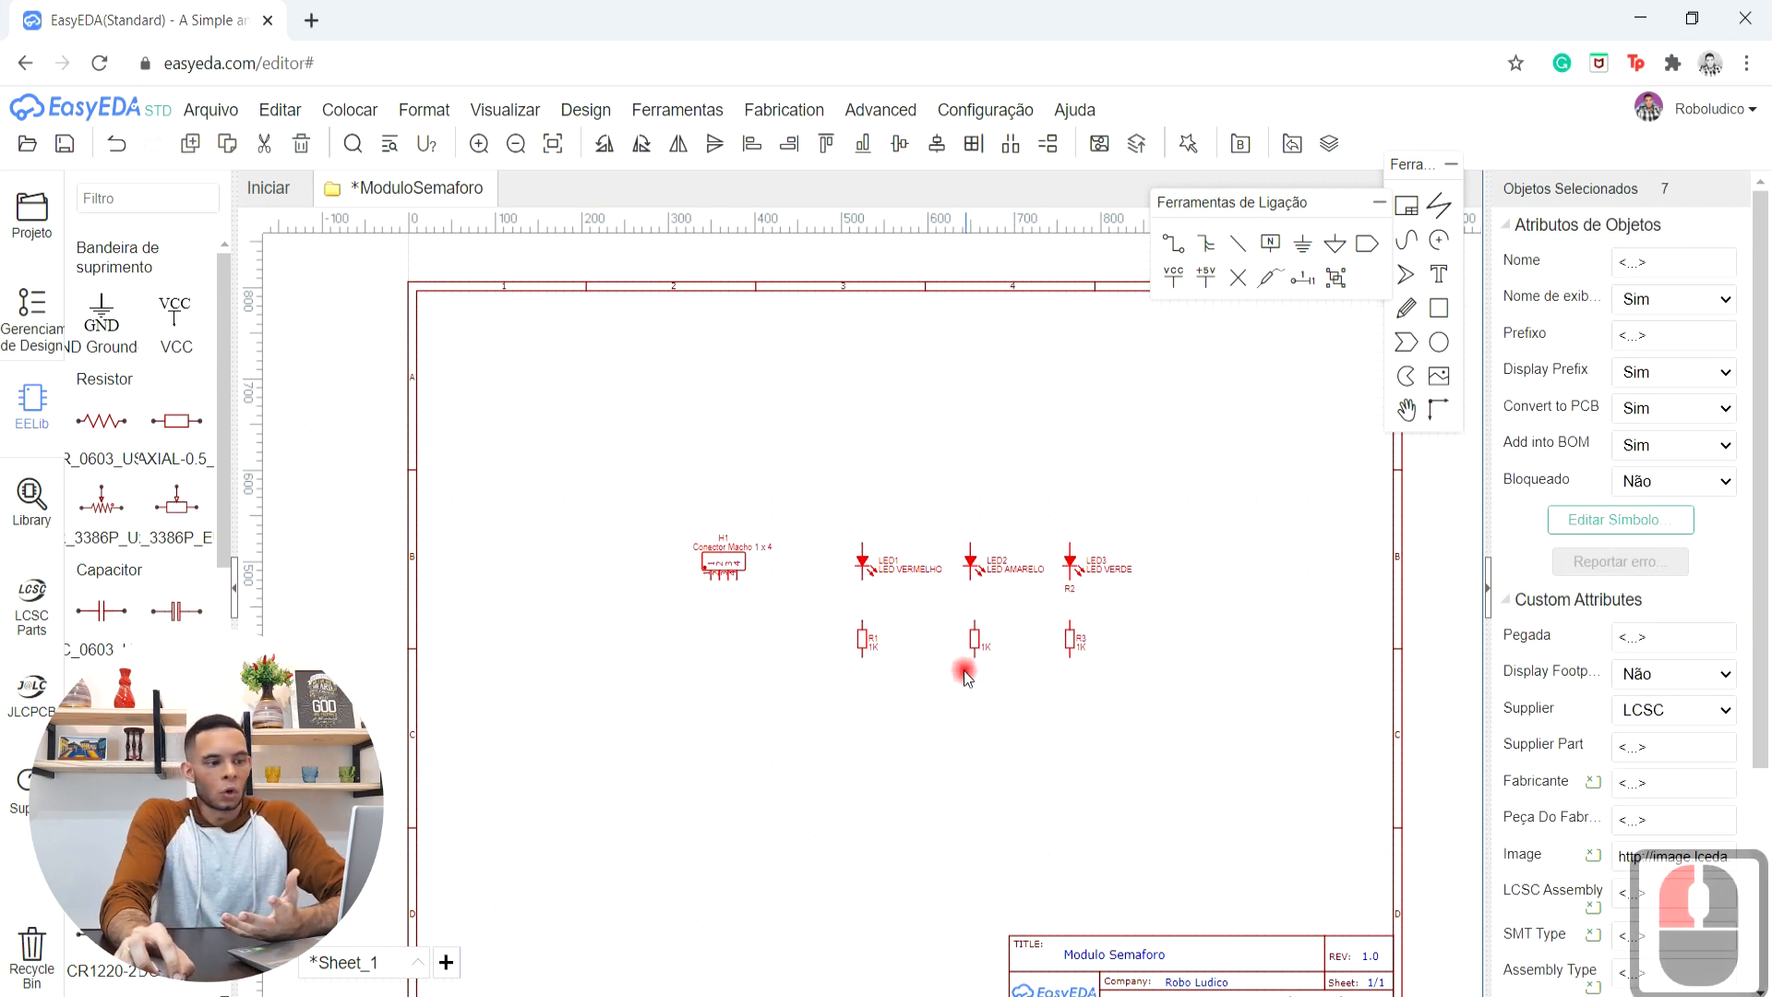
drag(973, 637, 964, 636)
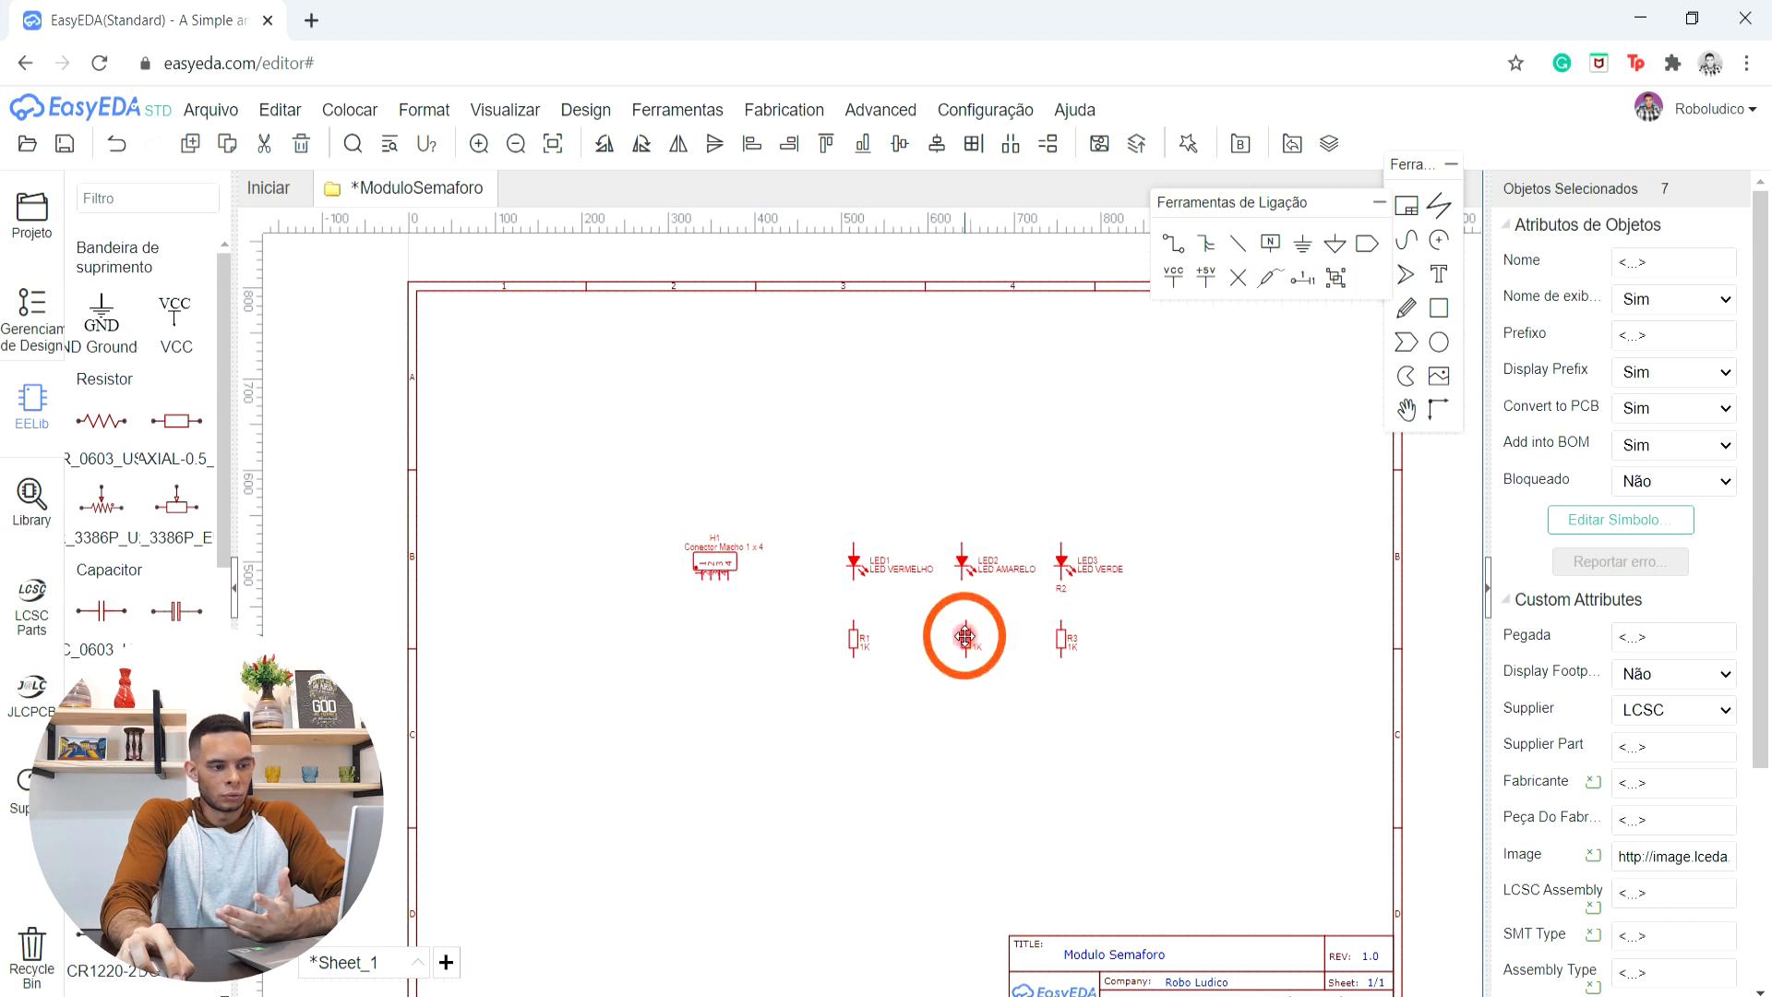
double_click(1239, 584)
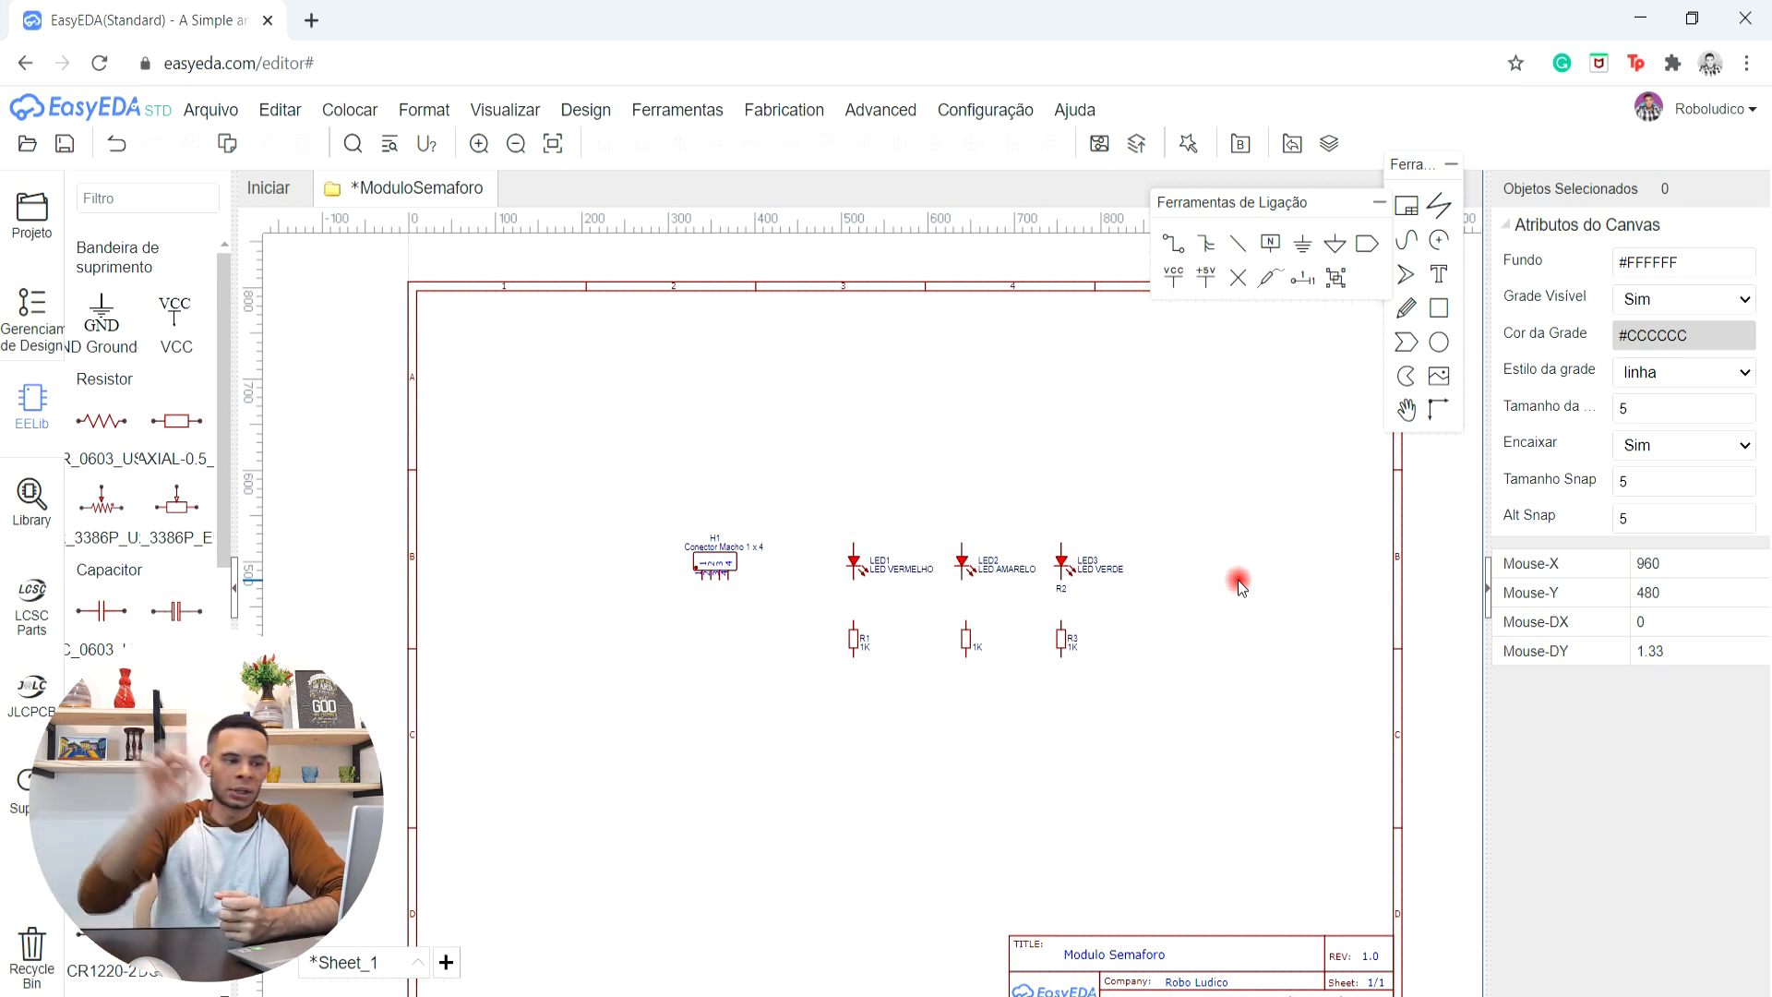
- Place a net port just below header pin 1, rotated to point up at the pin, and end placement
scroll(936, 567, up, 4)
scroll(934, 570, down, 2)
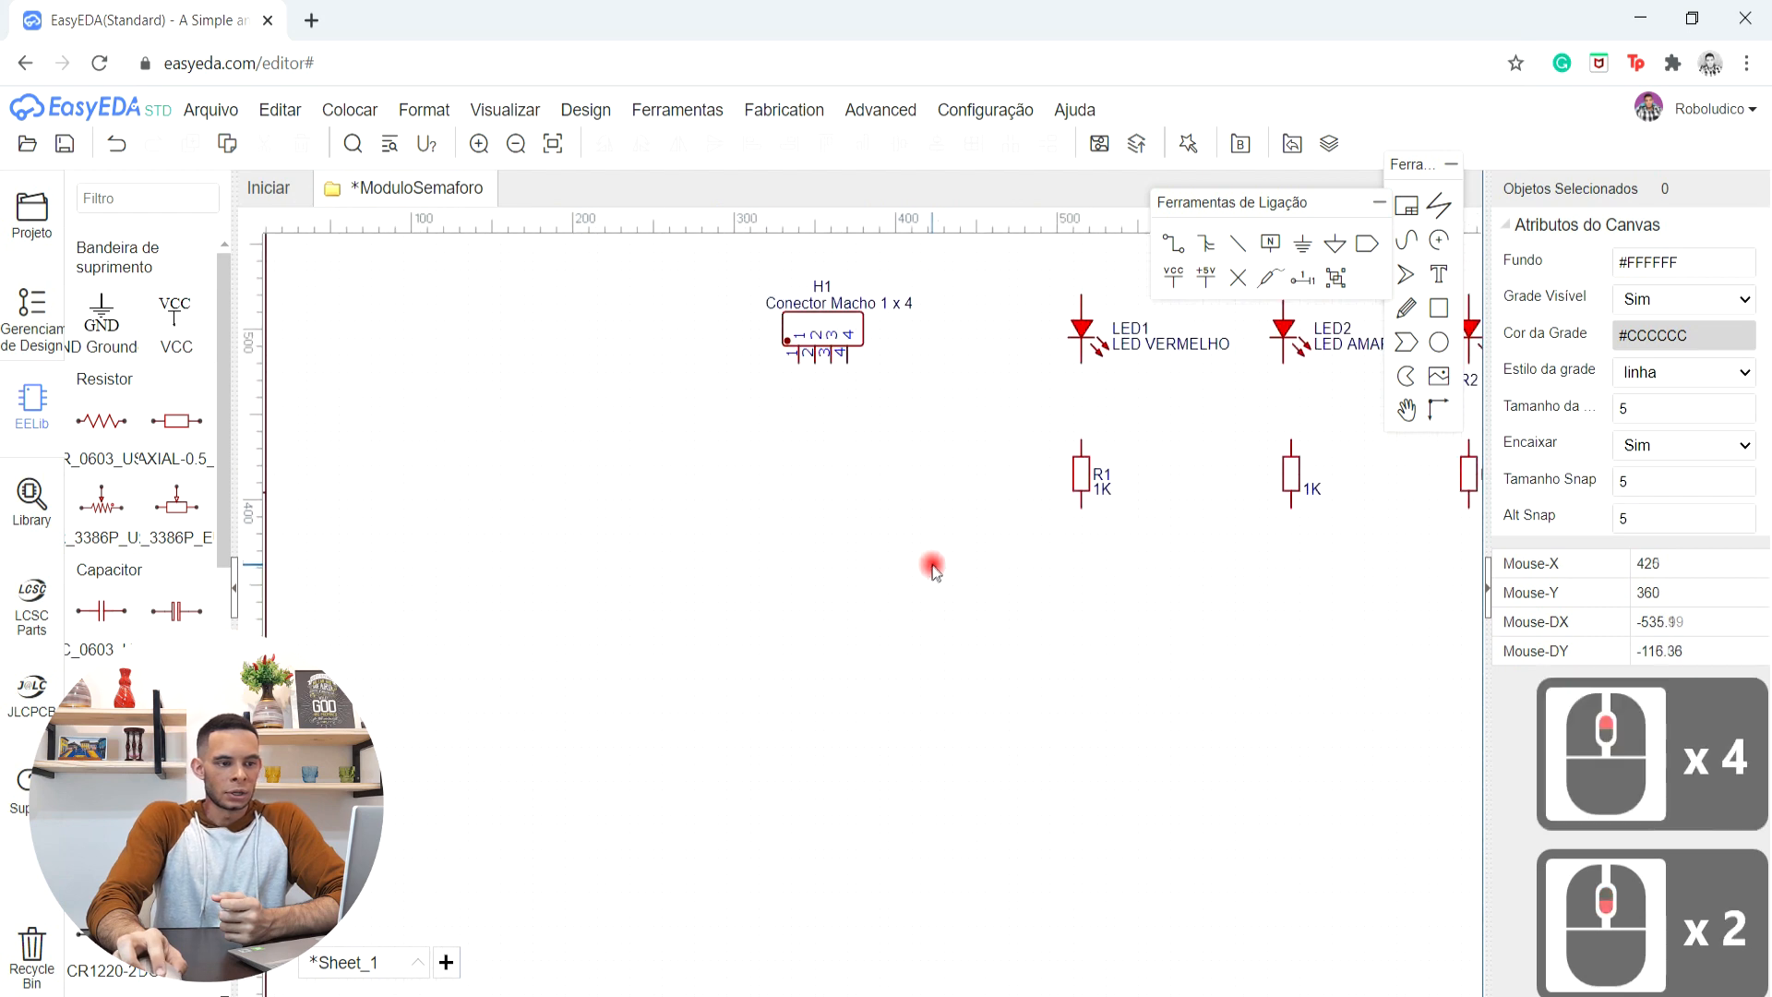
middle_drag(905, 494, 791, 664)
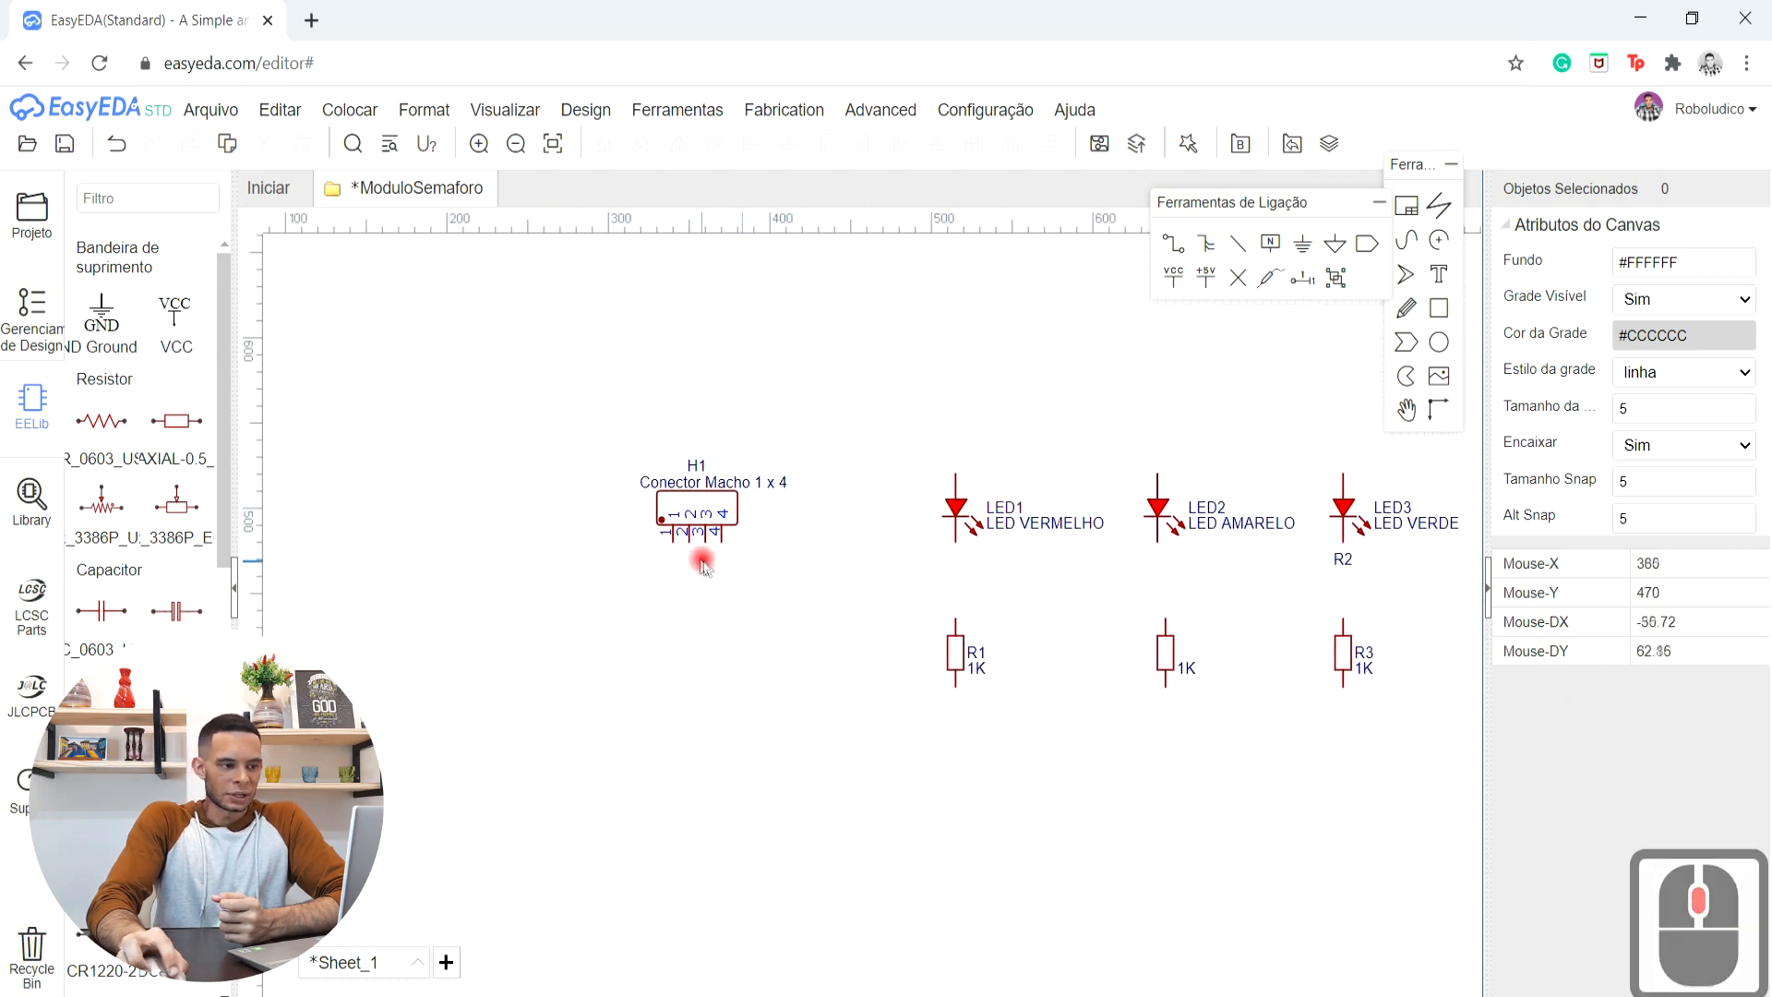
click(1366, 244)
scroll(701, 591, up, 2)
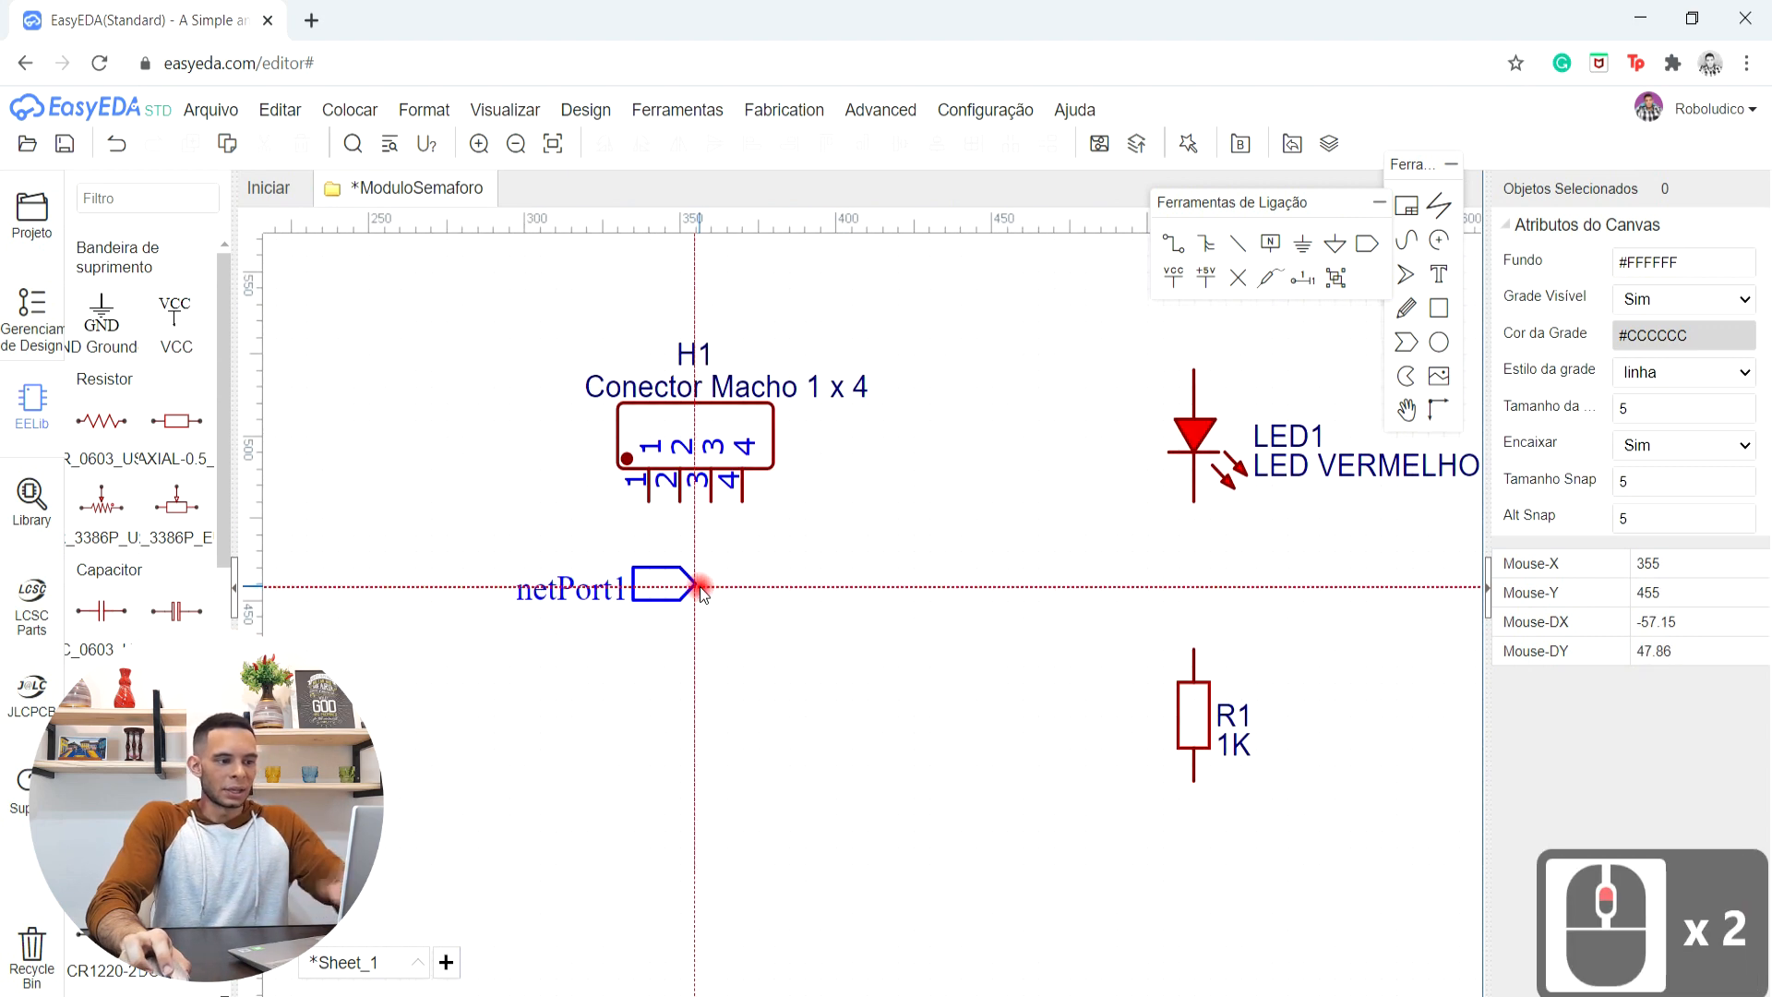
key(r)
scroll(647, 542, up, 1)
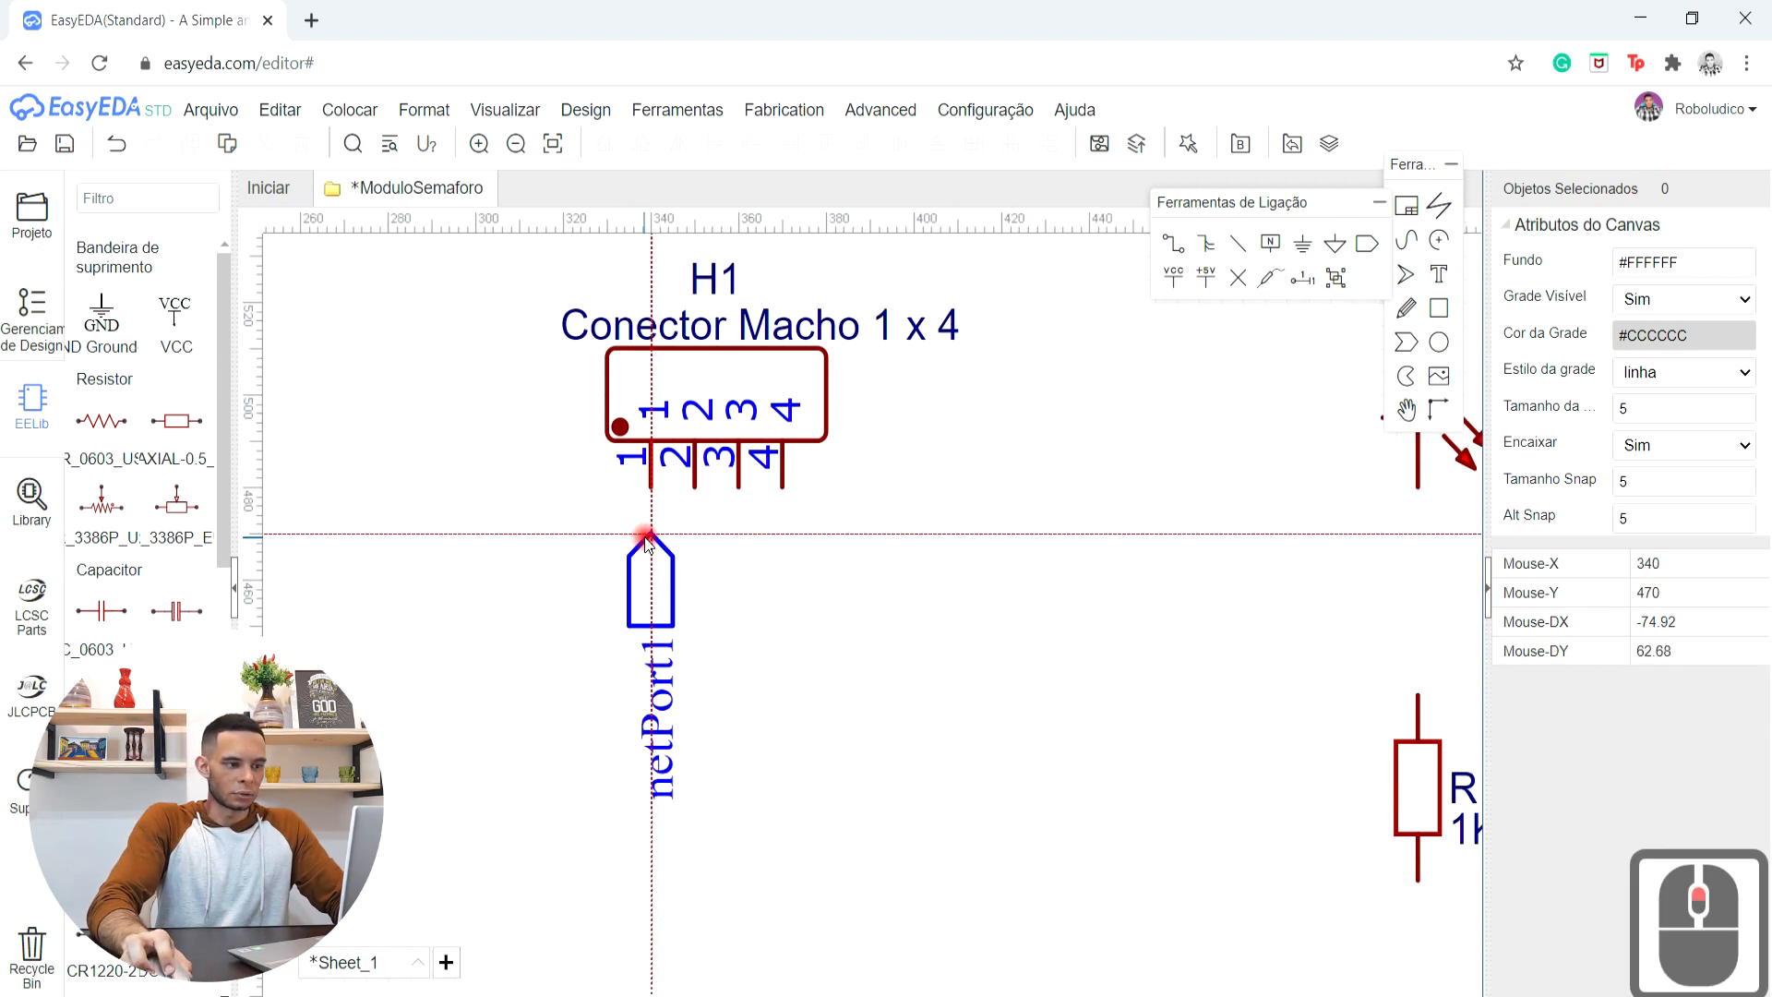
click(647, 542)
key(Escape)
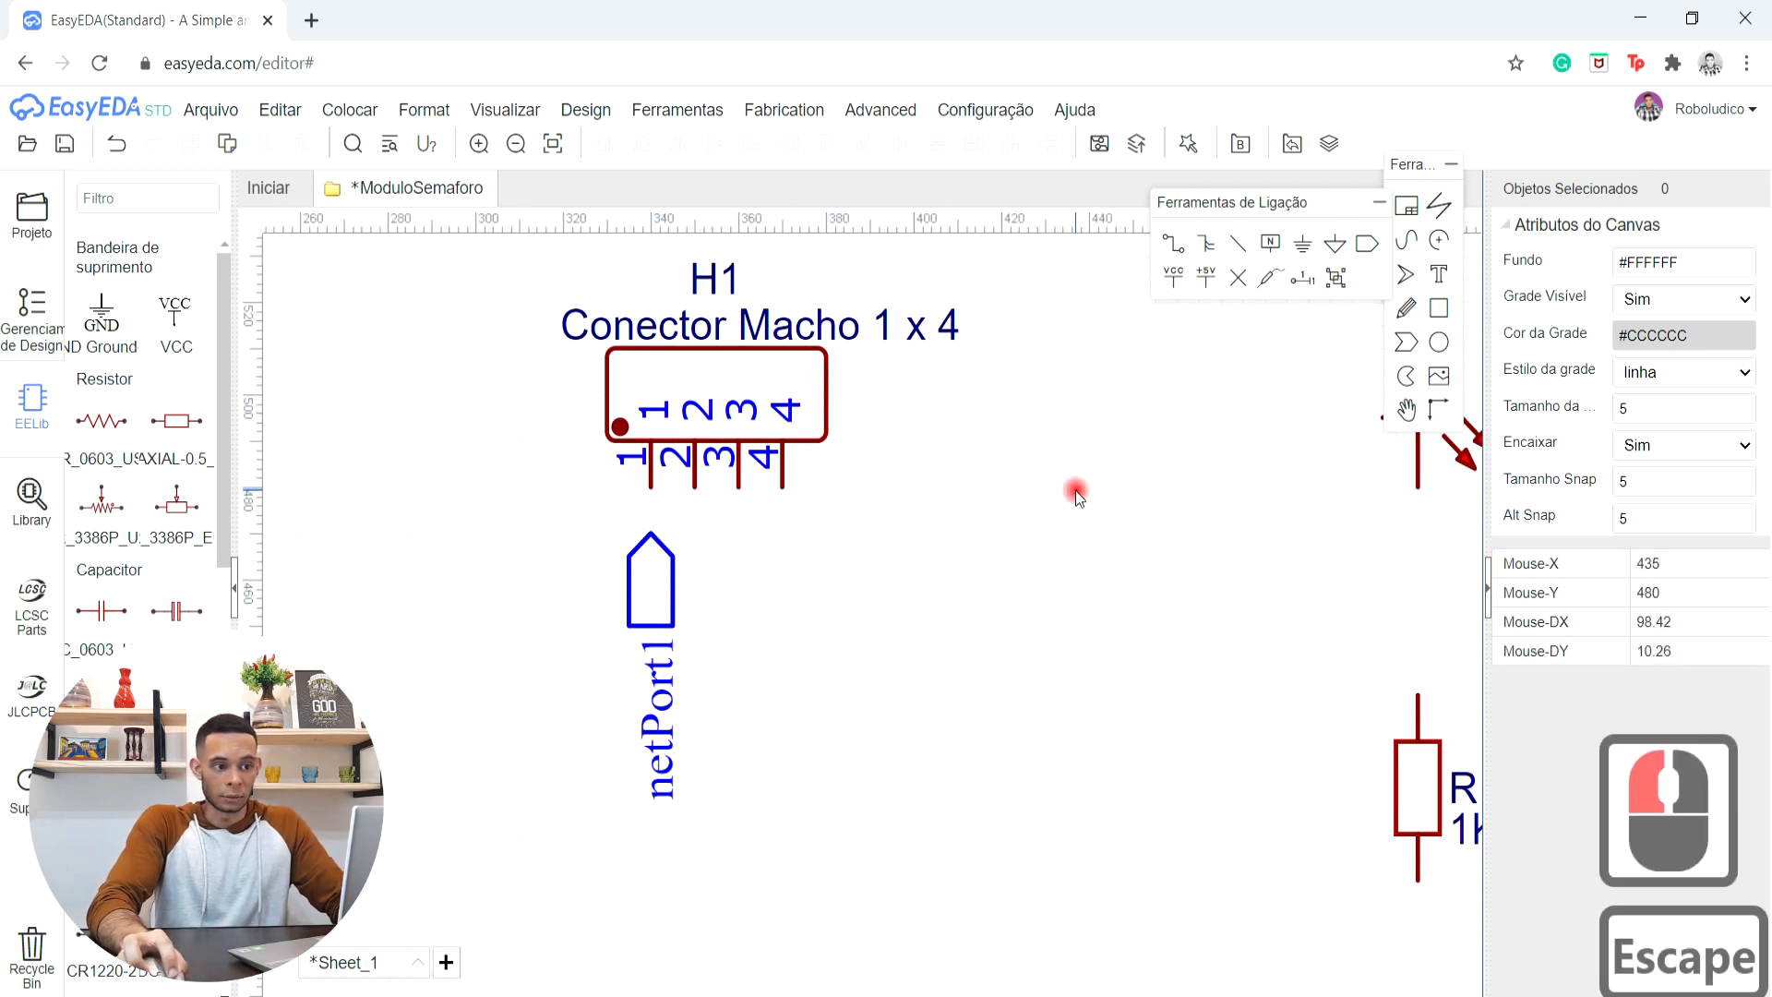
- Wire header pin 1 to the tip of the net port below it and end wiring
click(1173, 242)
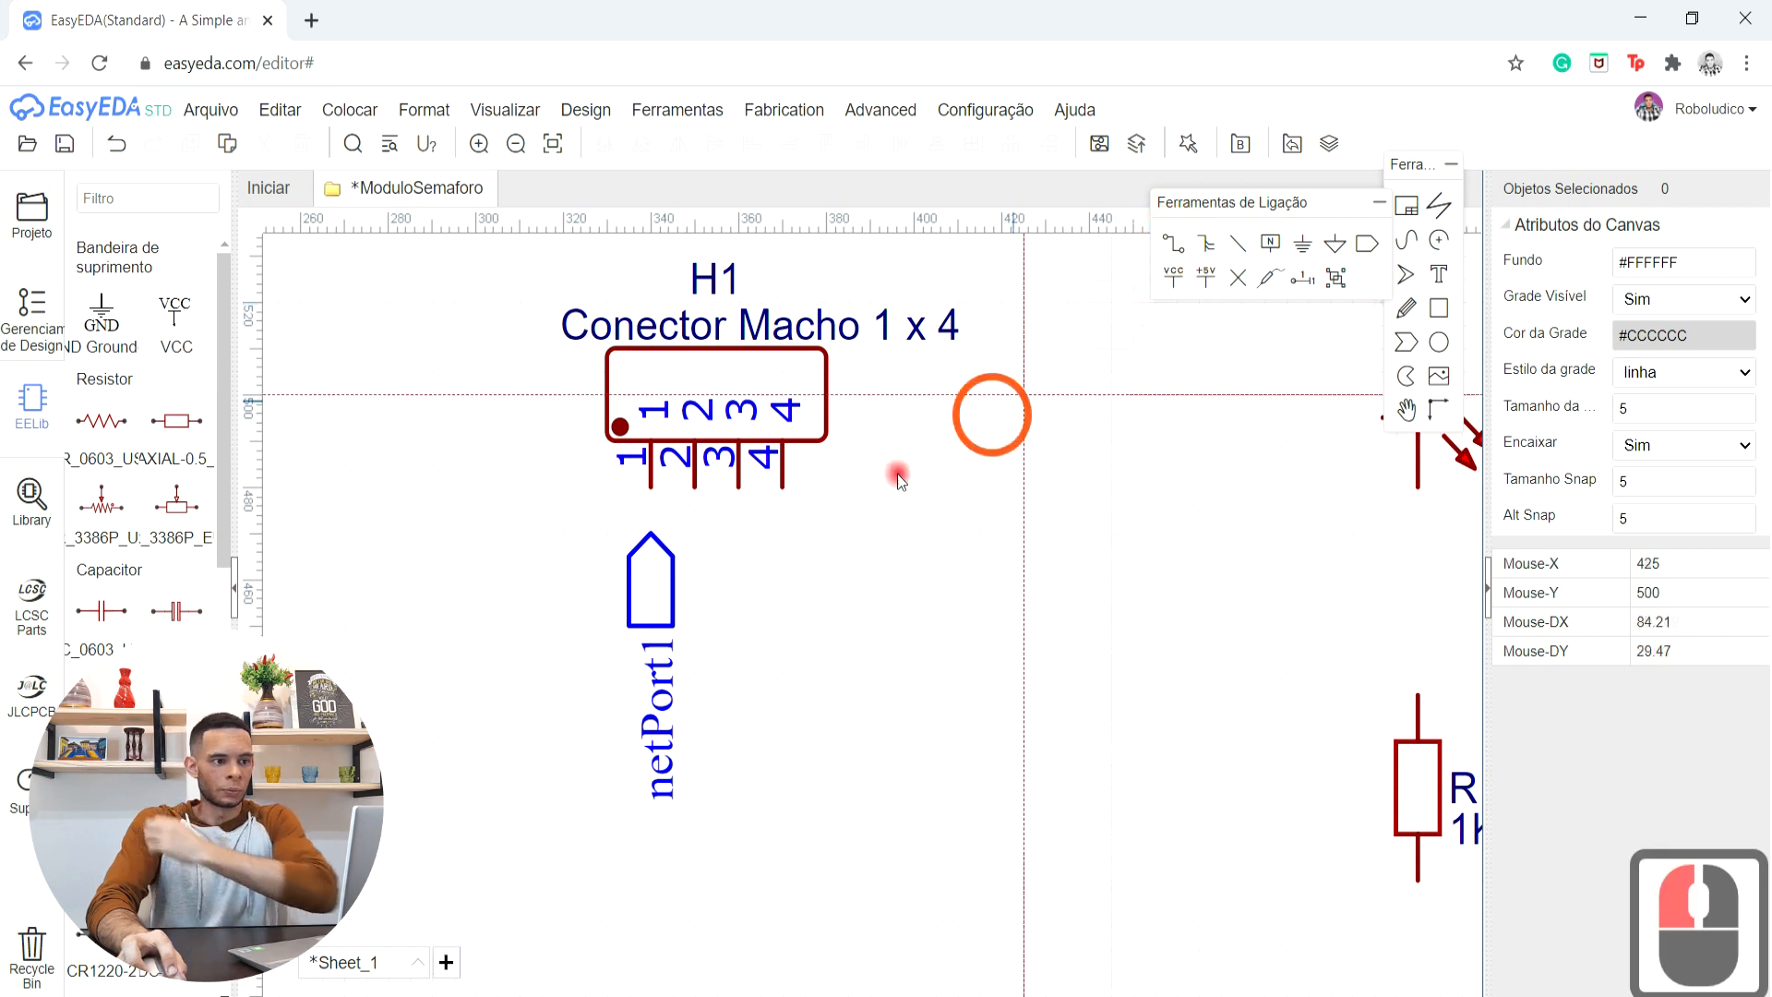
click(650, 487)
click(652, 514)
click(651, 530)
key(Escape)
key(Escape)
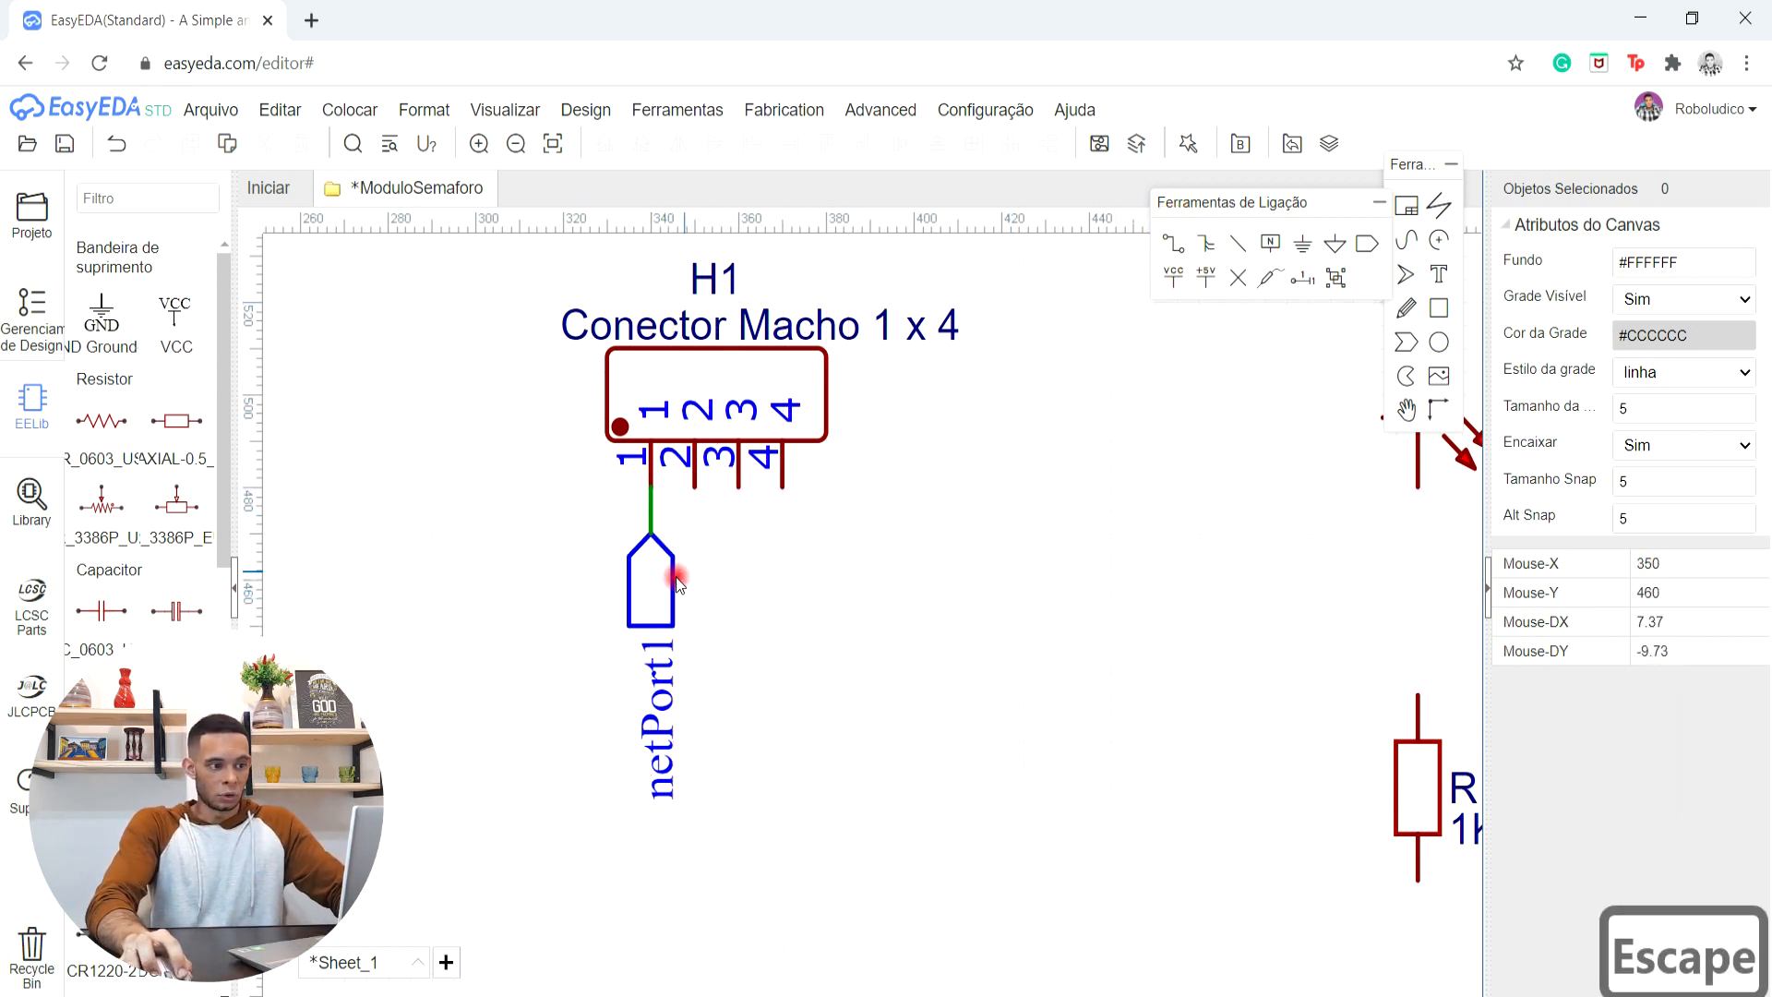
- Rename the net port under header pin 1 as LEDVERM and align its label directly below the port
click(661, 703)
double_click(661, 703)
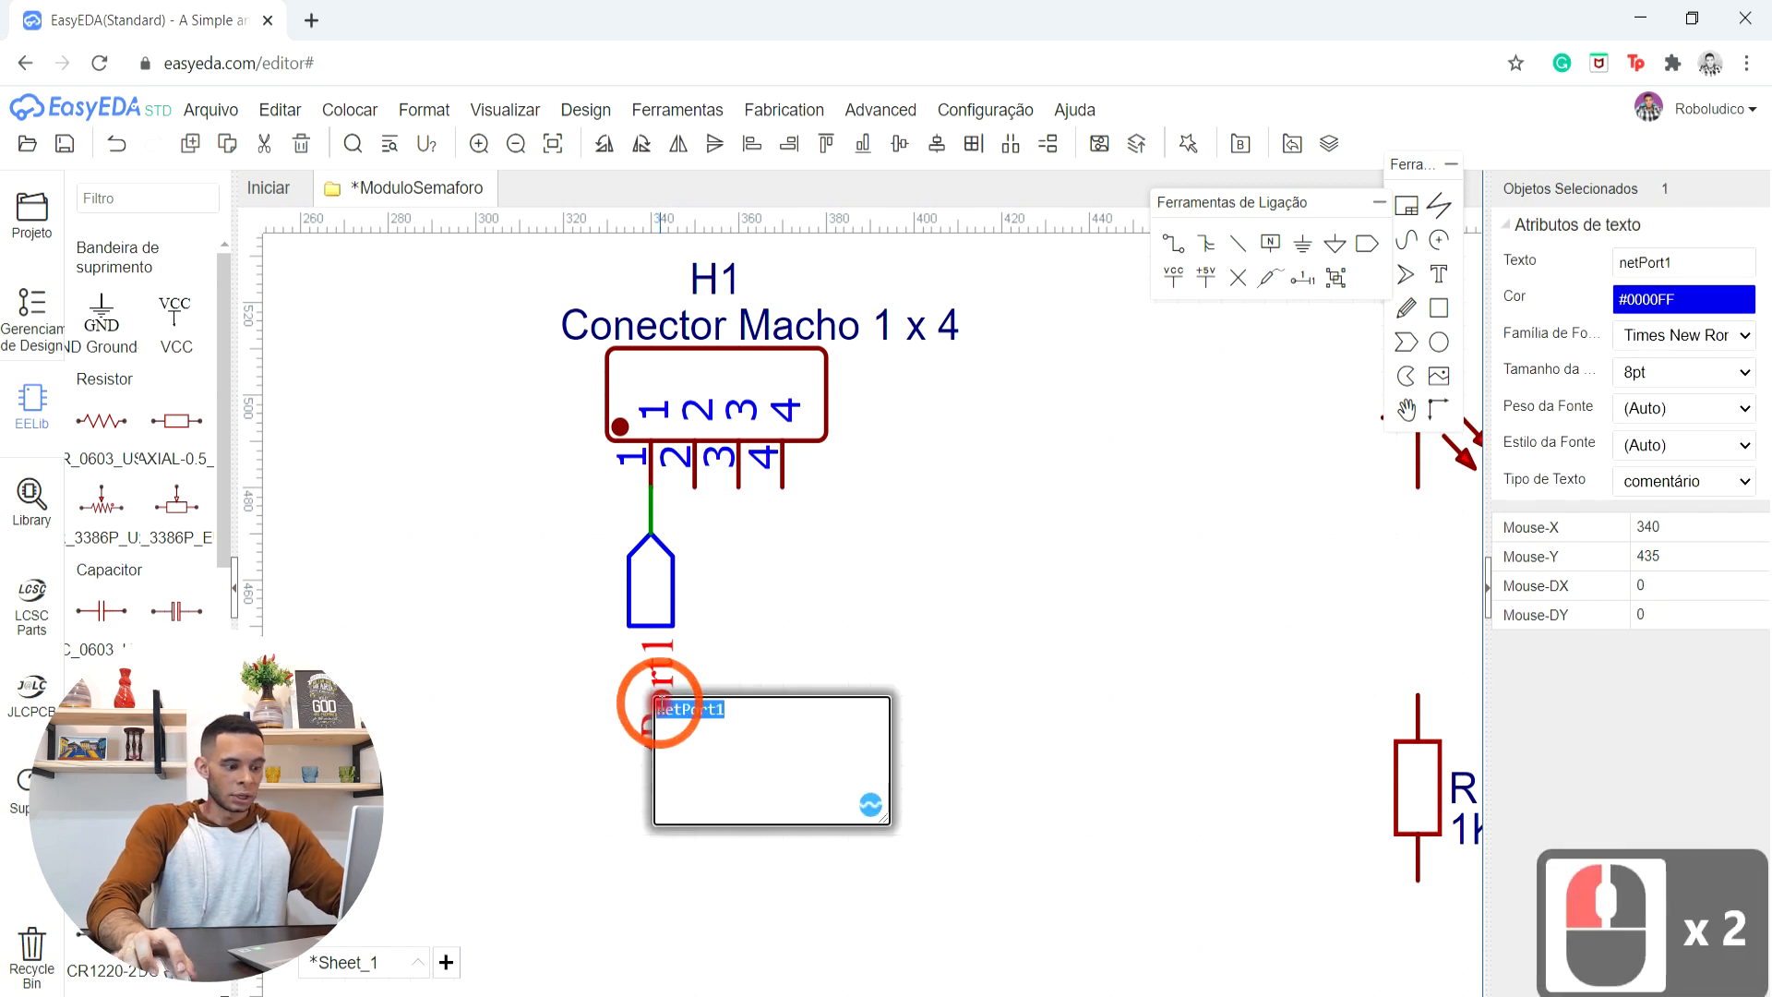
key(Caps_Lock)
text(LEDVERM)
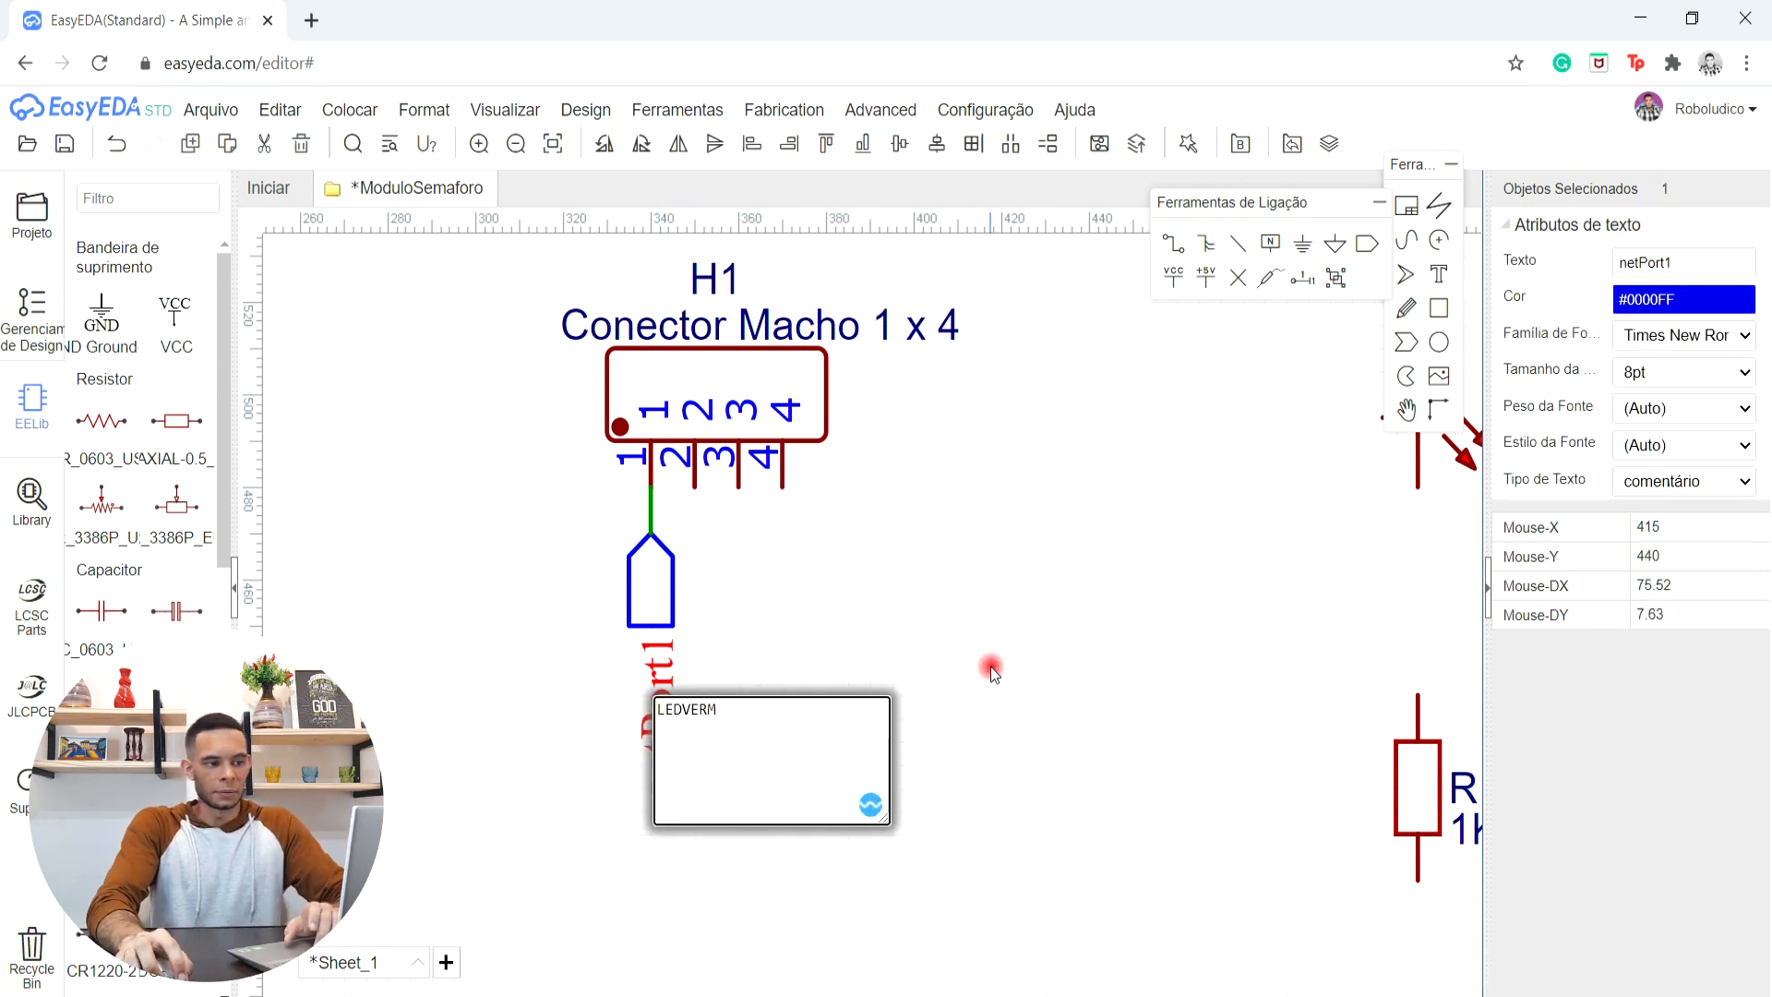
click(930, 652)
click(621, 766)
drag(656, 727, 653, 801)
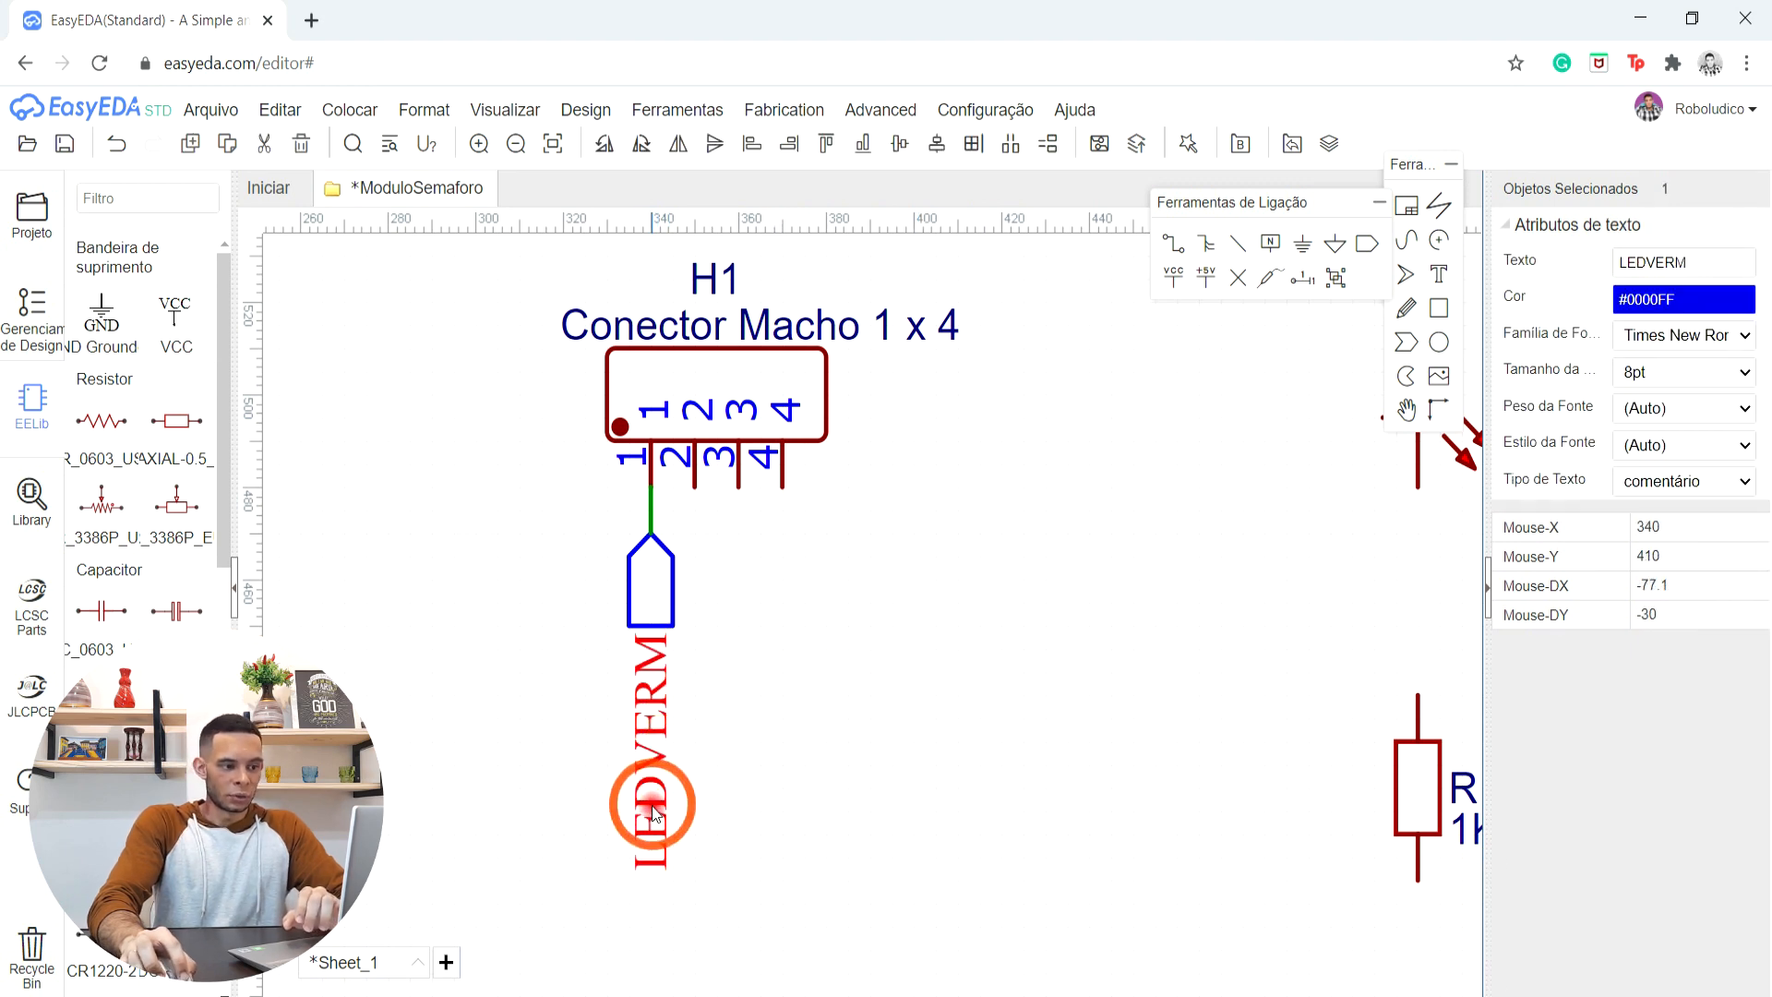
click(721, 722)
- Copy the LEDVERM net port and place the copy just above LED1, rotated to point down at its upper pin
scroll(739, 666, down, 2)
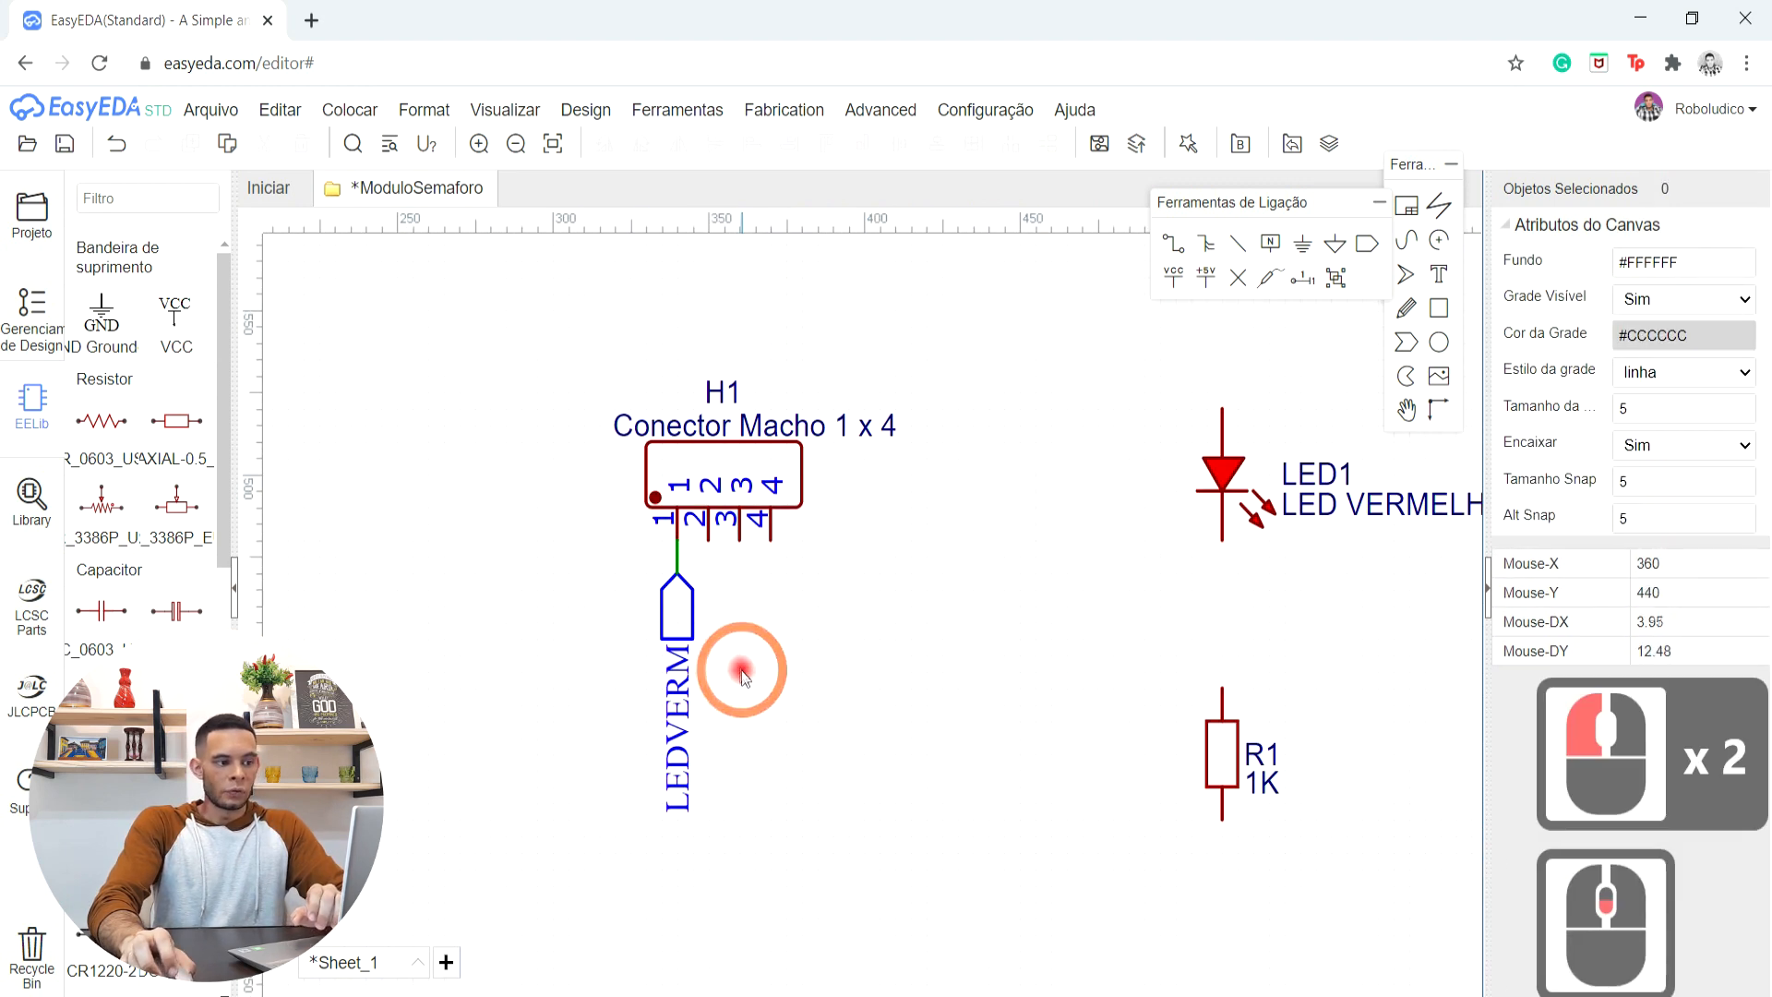
click(684, 617)
key(ctrl+c)
middle_drag(1032, 550, 786, 830)
key(ctrl+v)
key(r)
key(r)
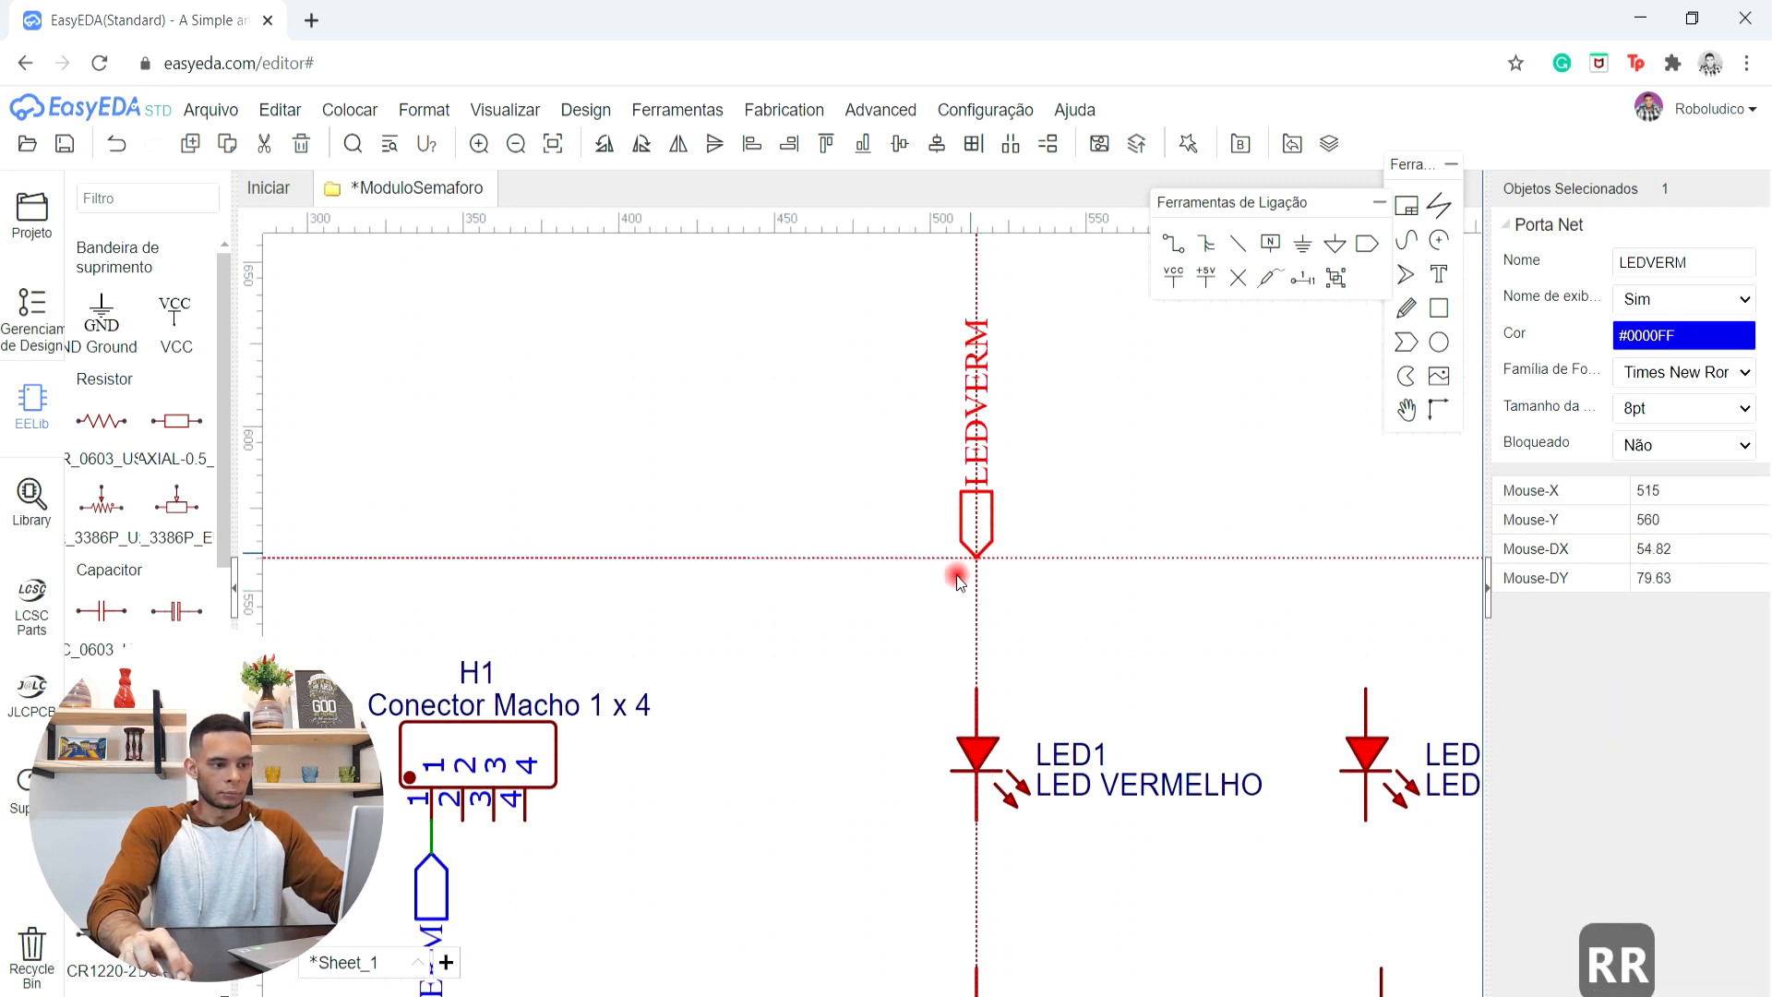
click(976, 660)
key(Escape)
- Wire LED1's upper pin to the LEDVERM net port above it and end wiring
click(1173, 243)
click(916, 807)
scroll(915, 808, up, 3)
click(968, 604)
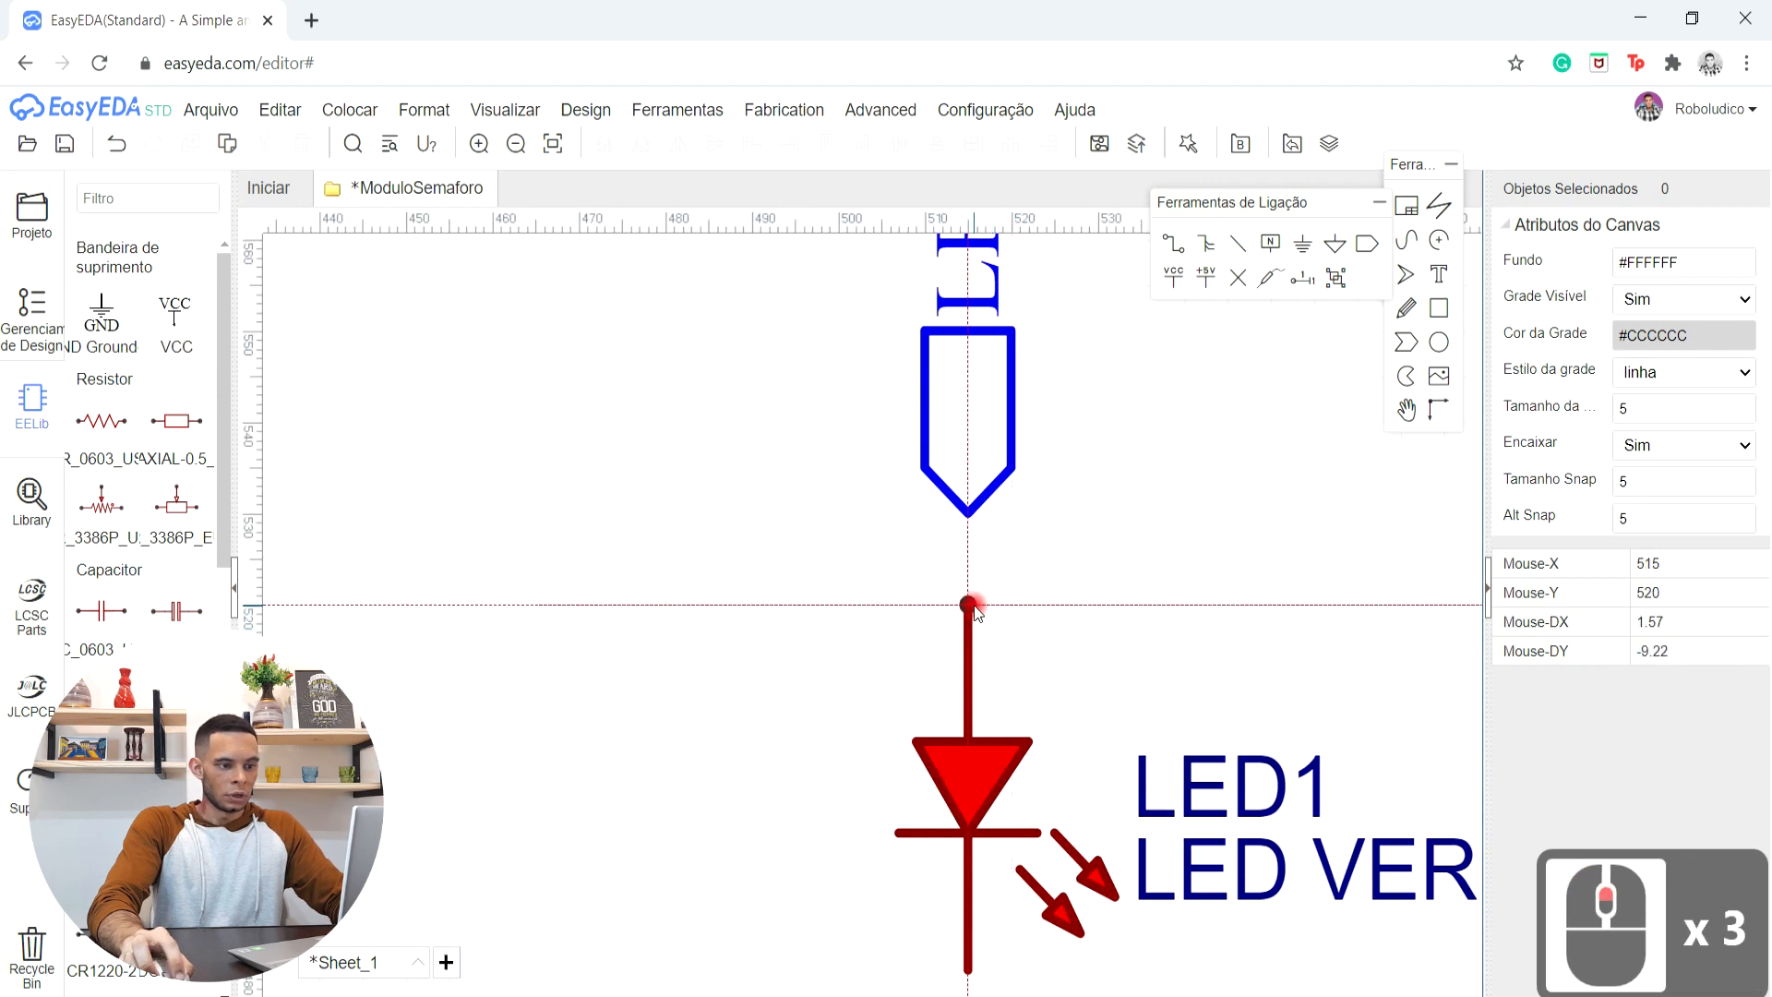
click(969, 513)
scroll(976, 519, down, 4)
key(Escape)
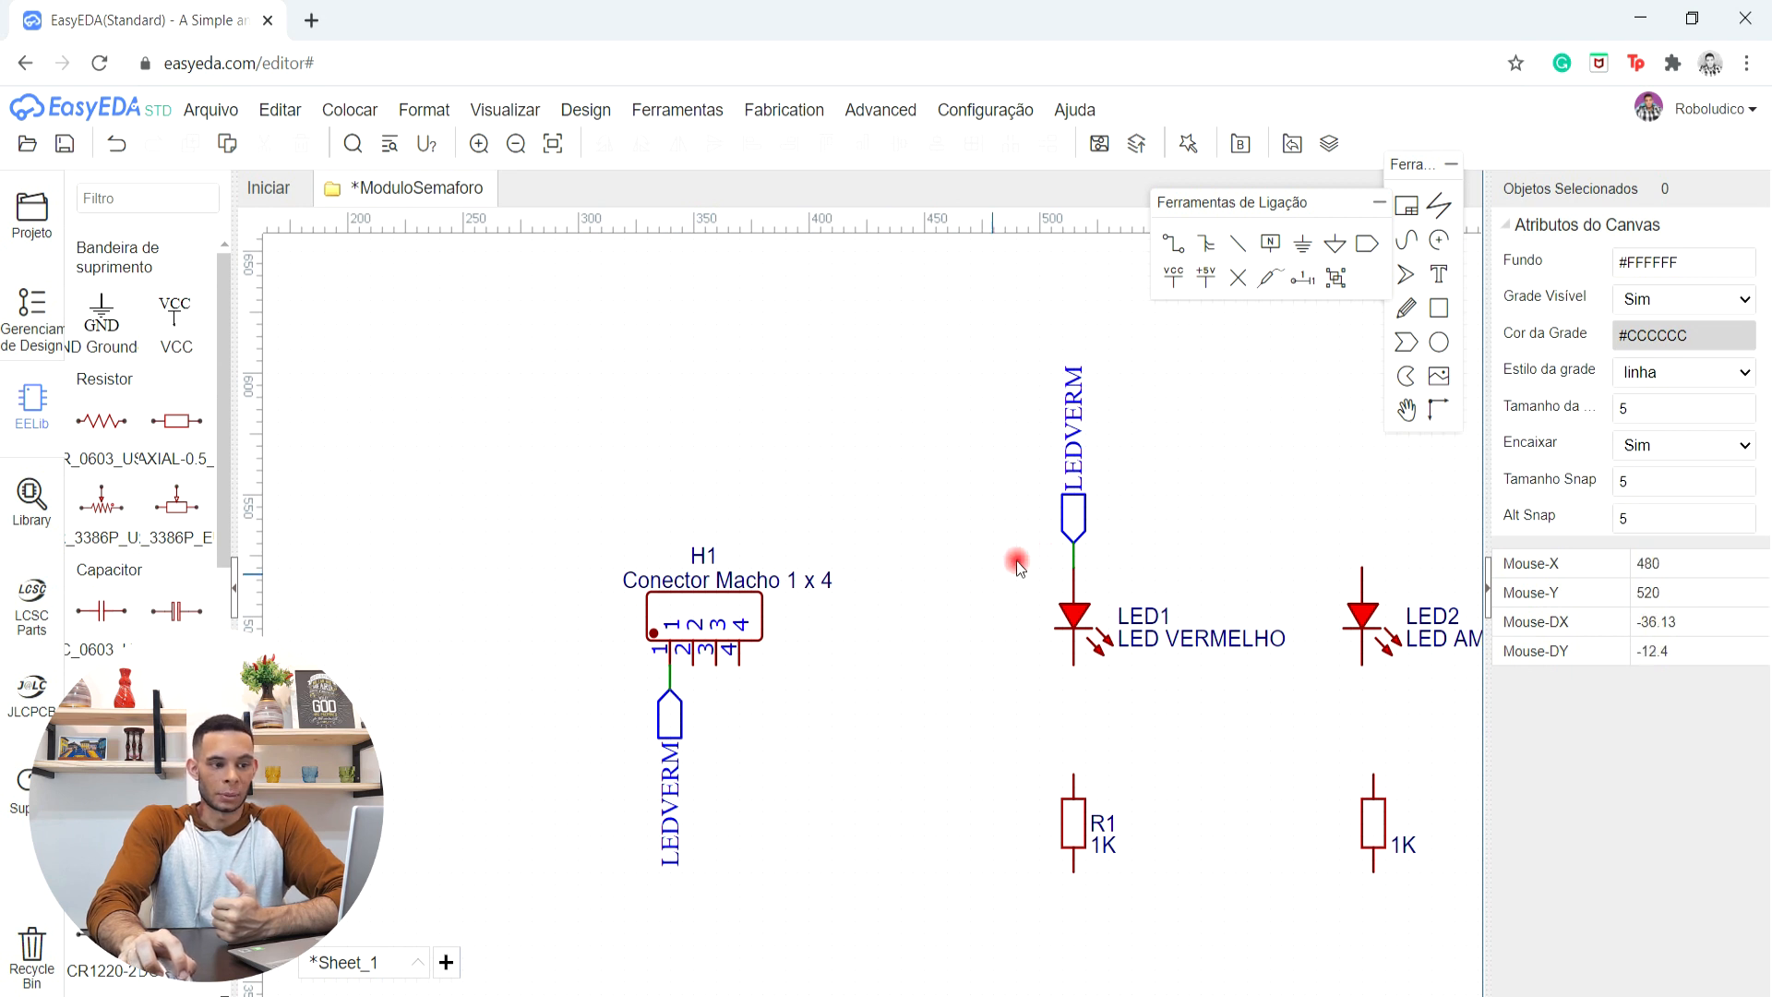
- Try a direct wire from header pin 1's connection to LED1's upper pin, and undo it
scroll(757, 666, up, 3)
click(1177, 242)
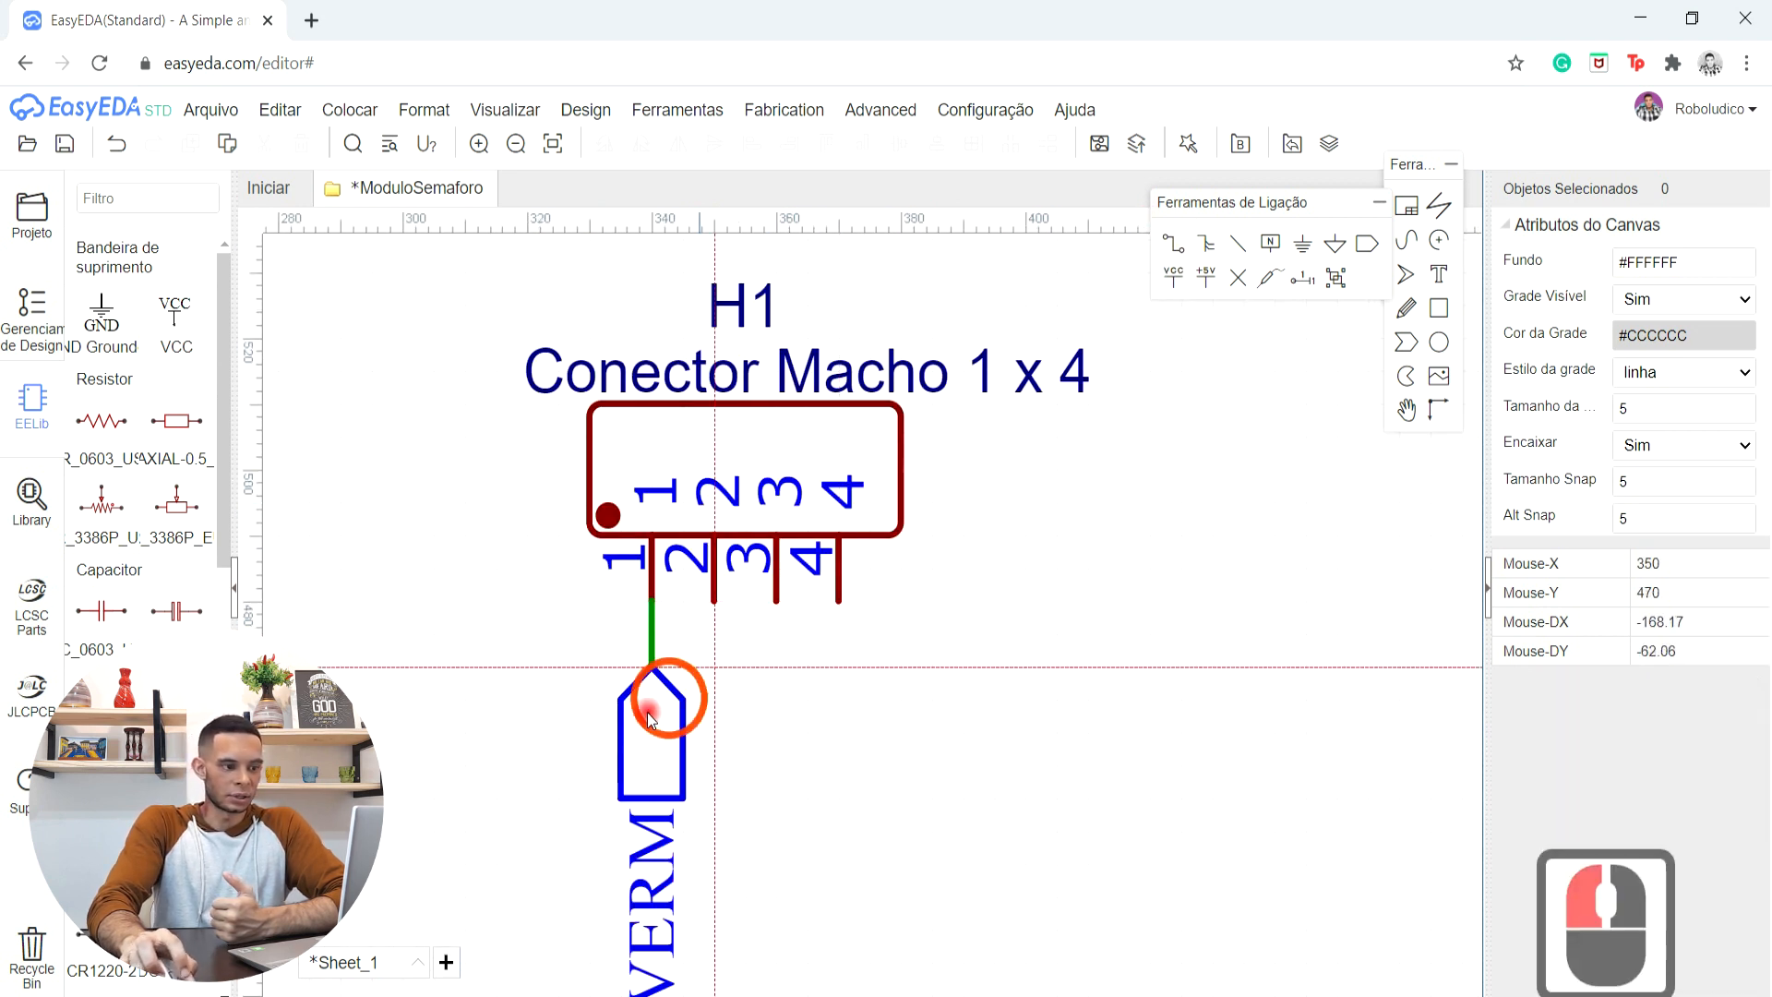
click(652, 635)
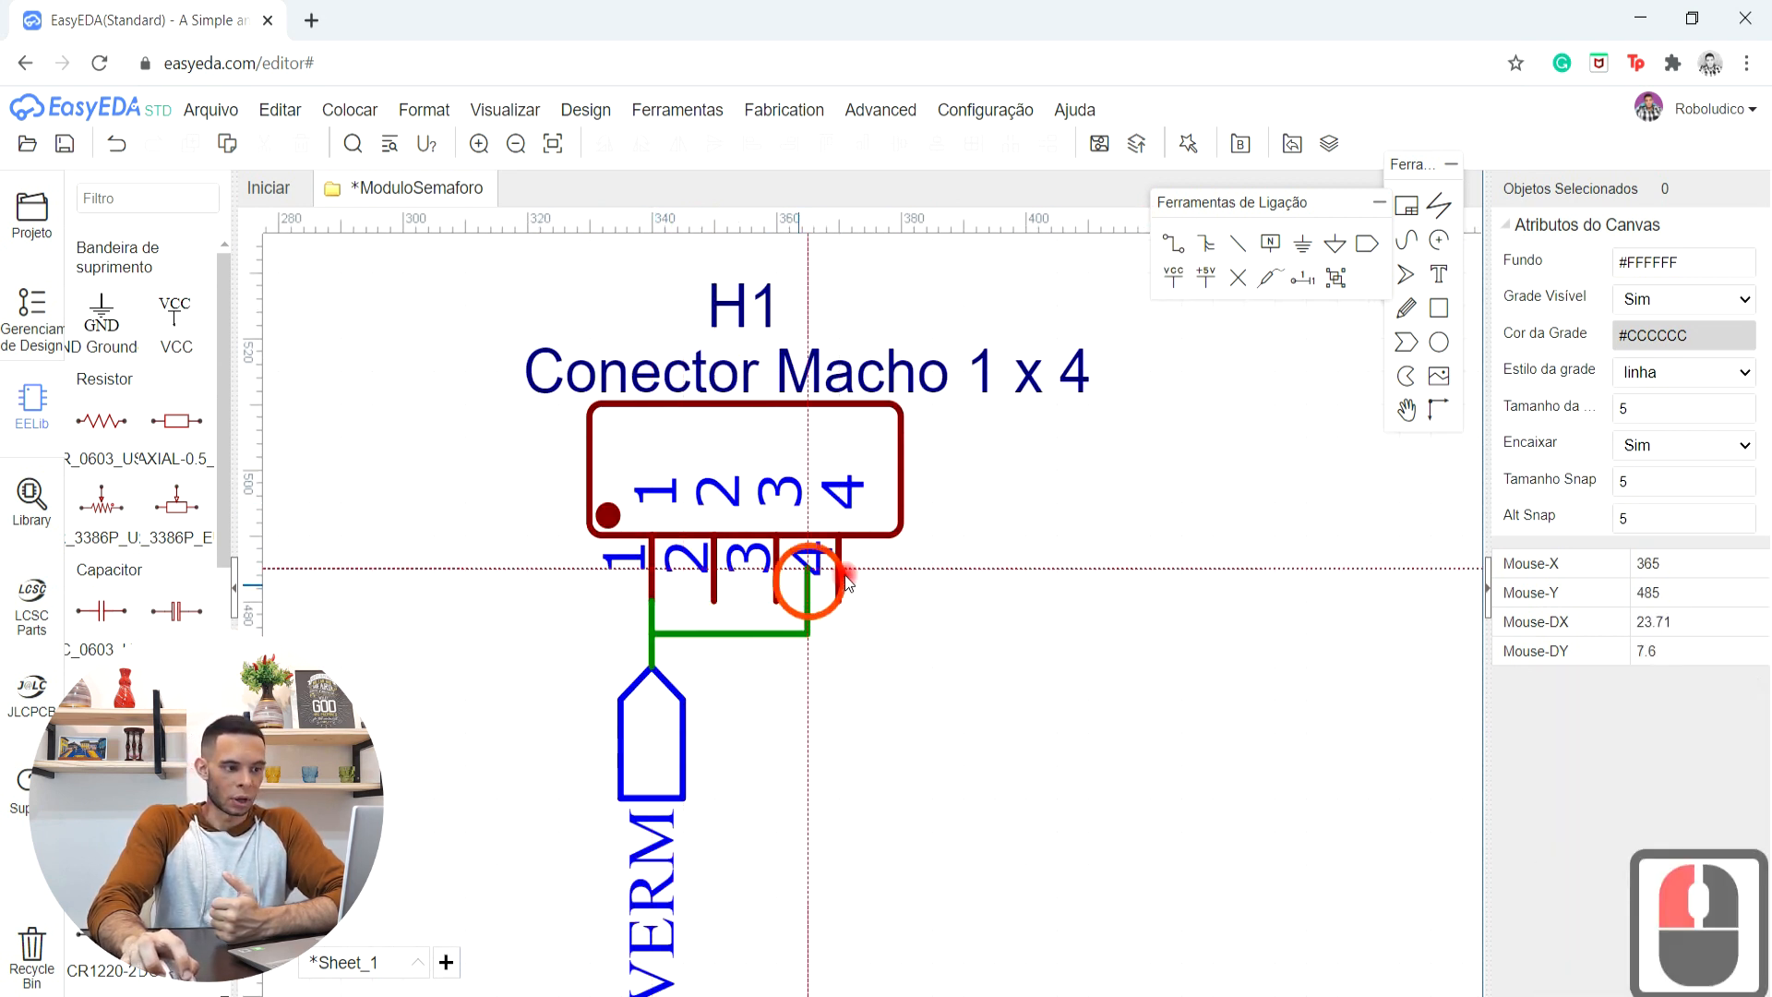
scroll(1137, 496, up, 5)
scroll(1153, 471, down, 8)
right_drag(1164, 456, 812, 675)
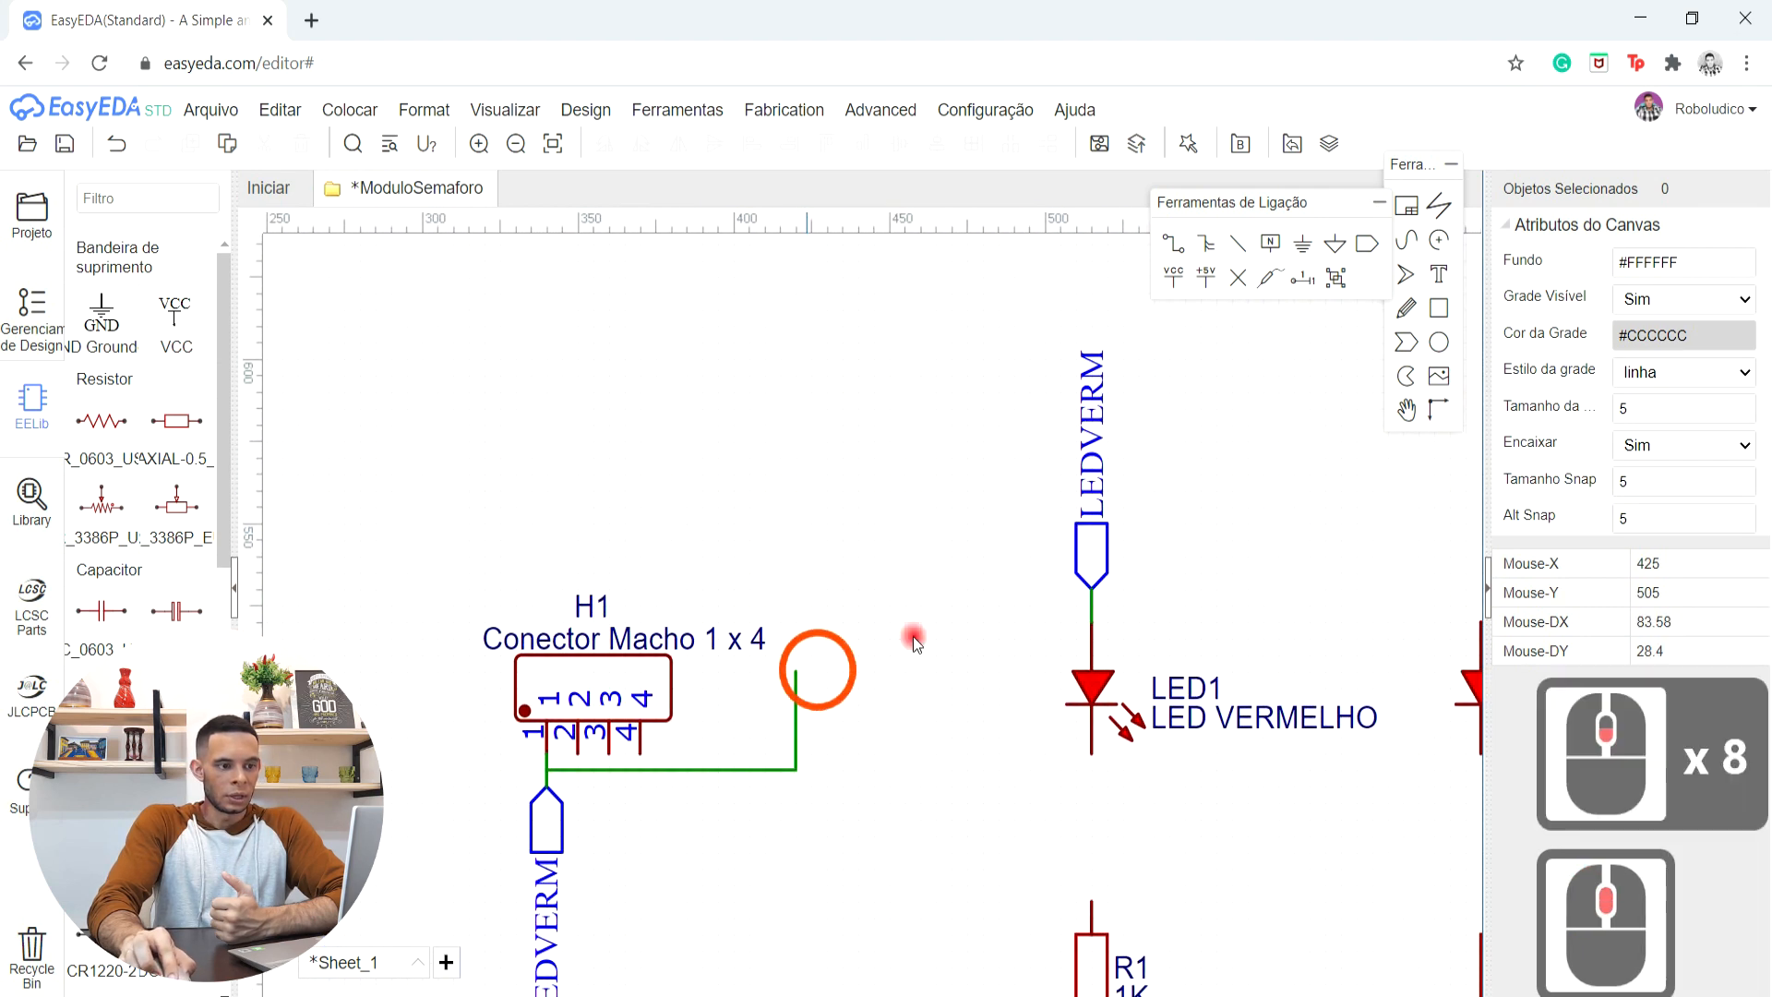
click(990, 621)
click(1098, 615)
key(Escape)
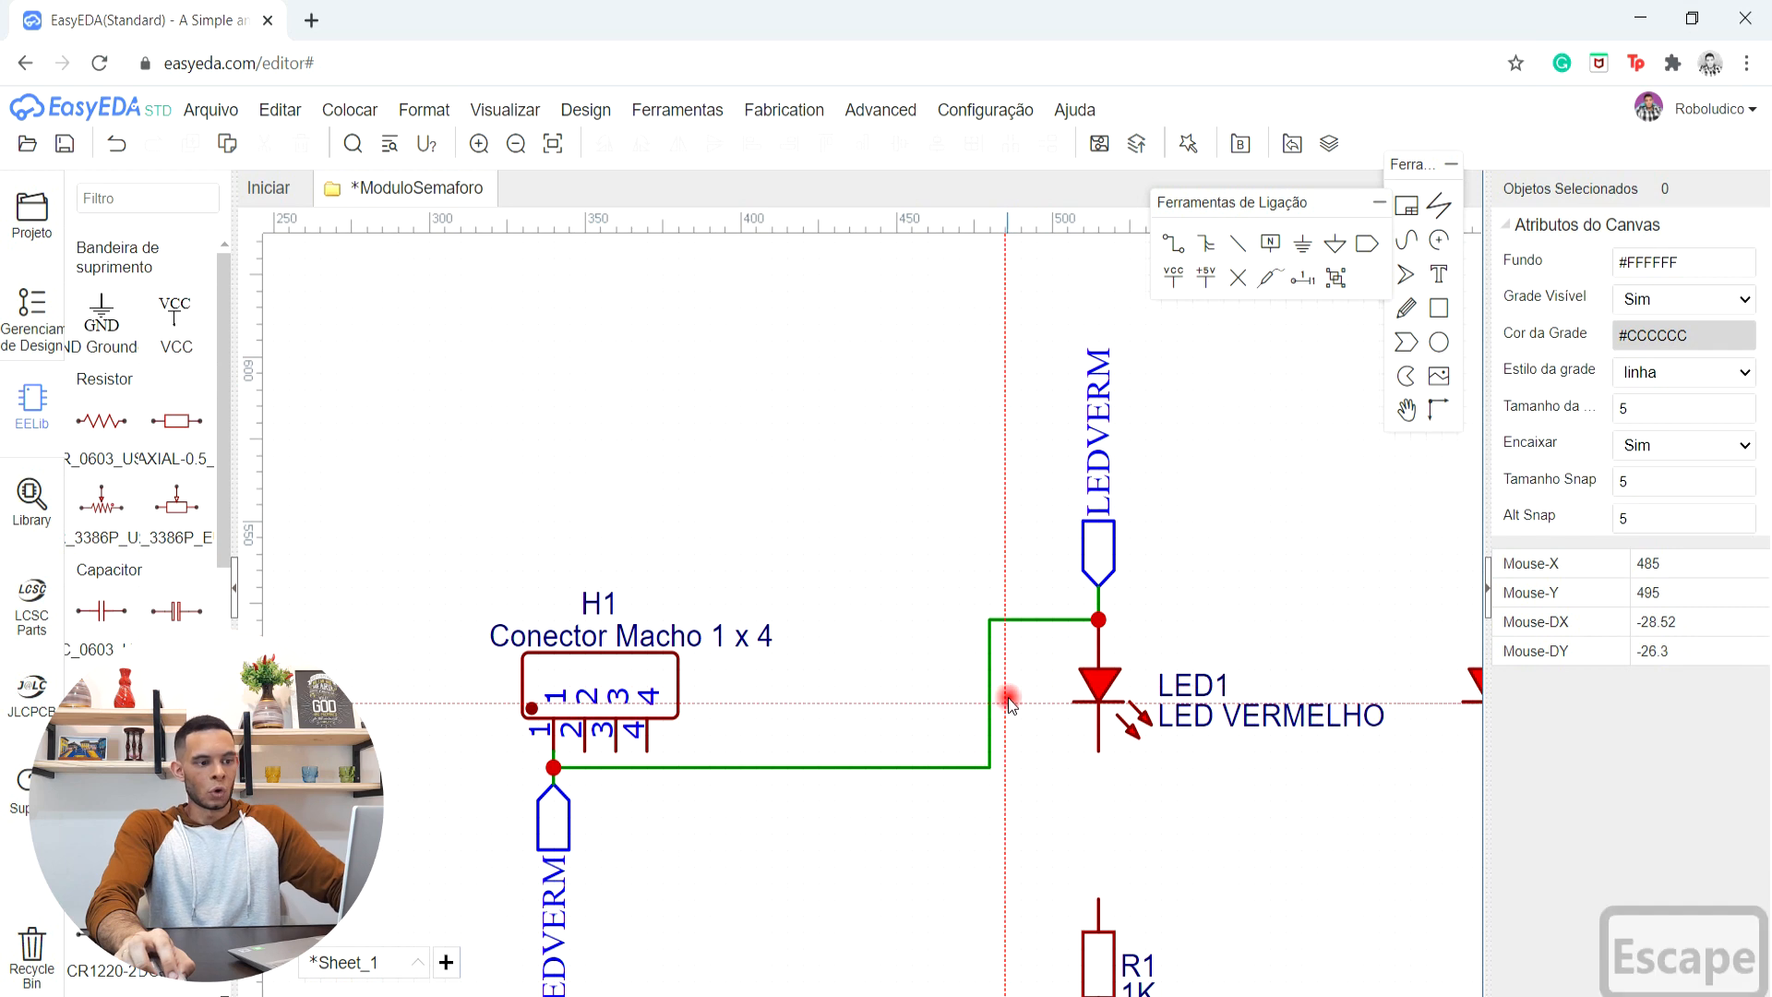
scroll(994, 689, down, 1)
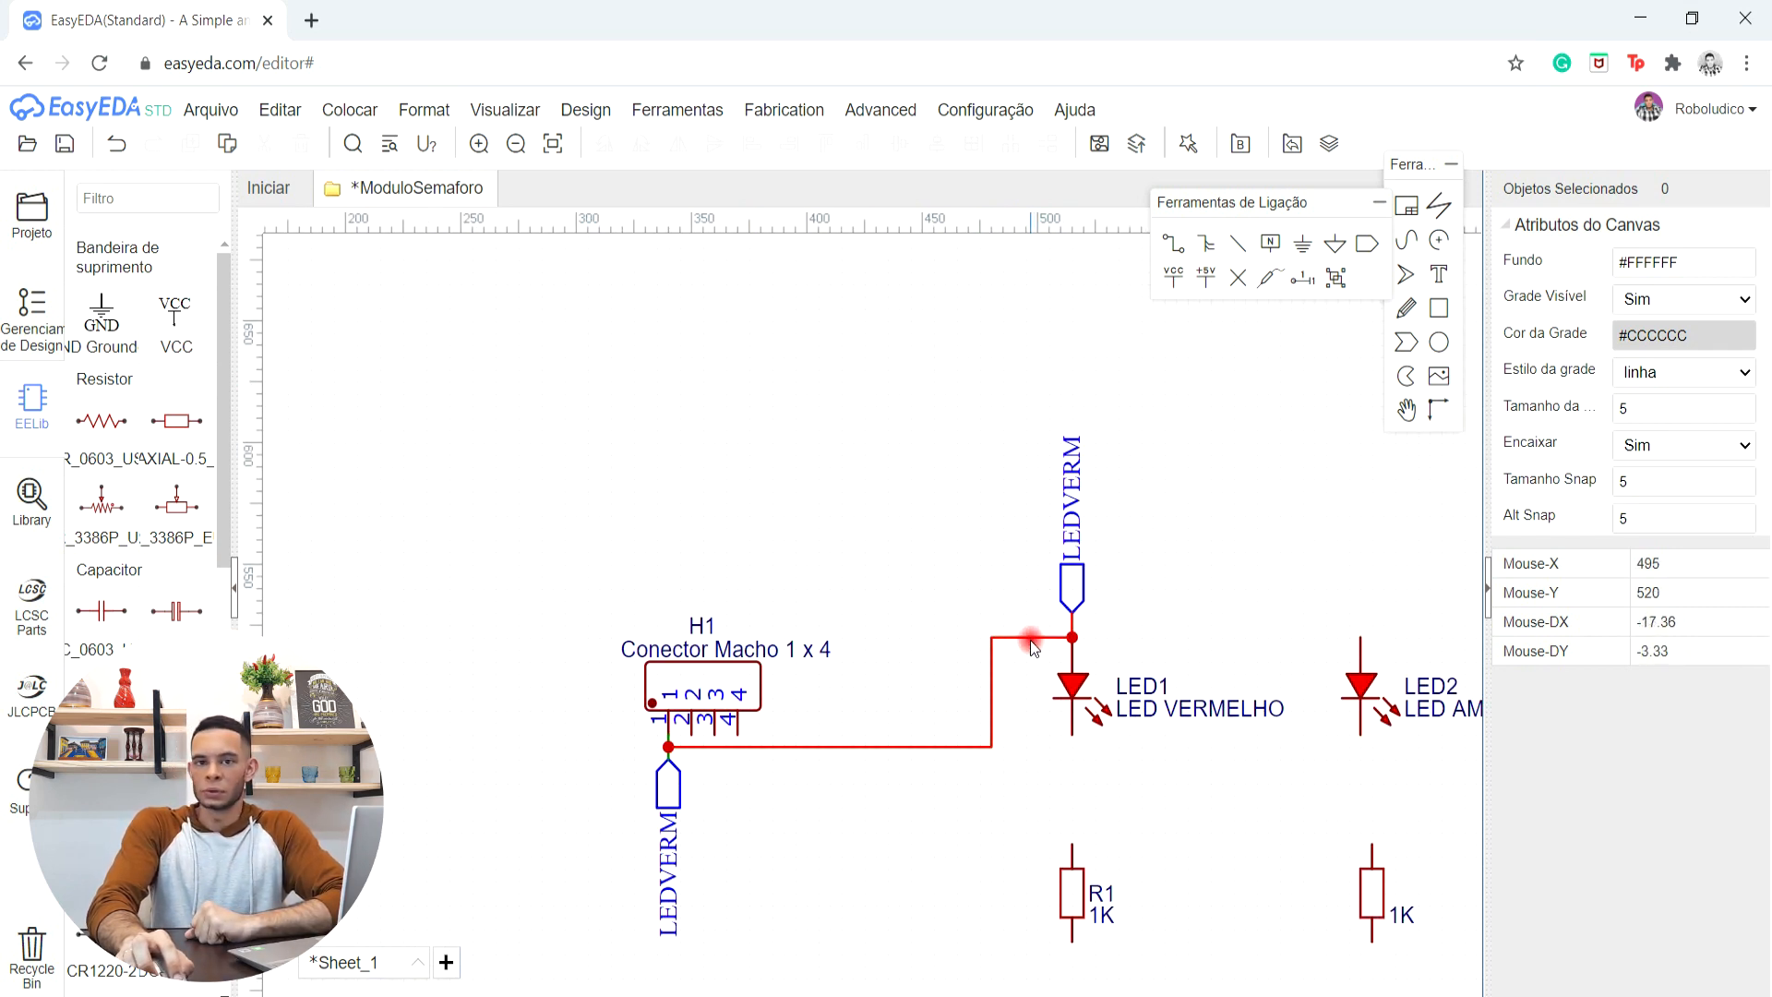
key(ctrl+z)
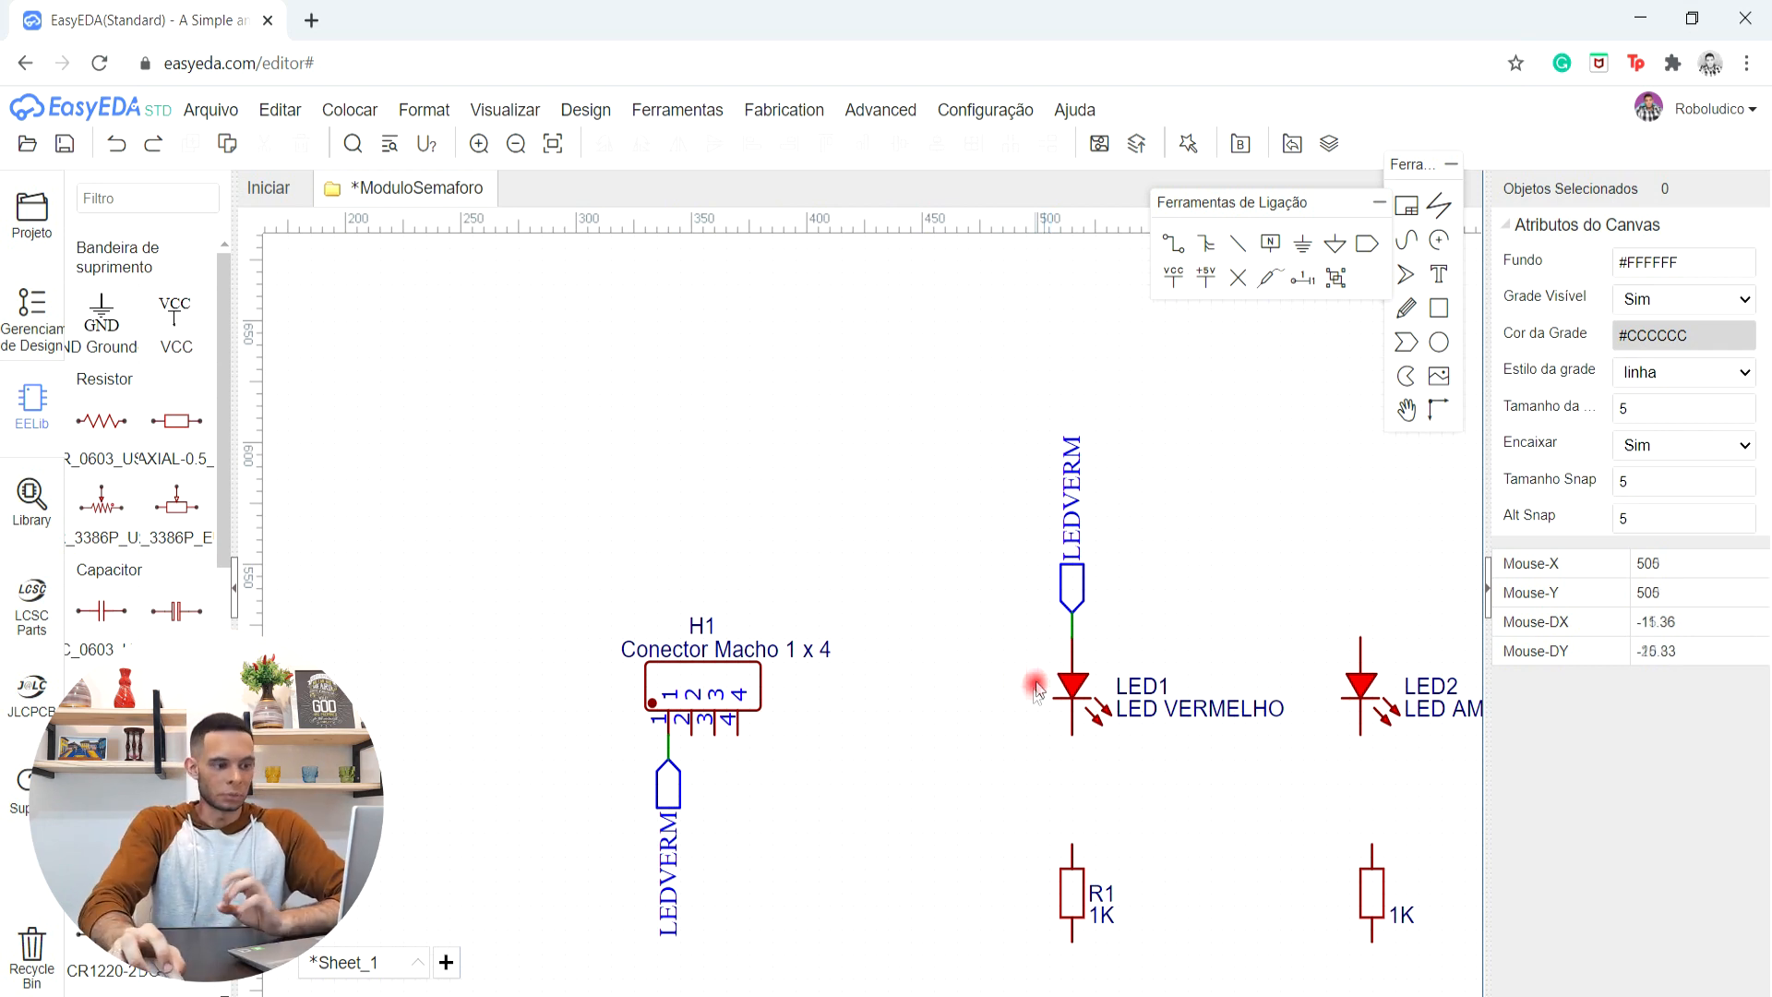
- Copy the LEDVERM net port under header pin 1 and place copies side by side under pins 2, 3 and 4
click(674, 801)
scroll(674, 803, up, 3)
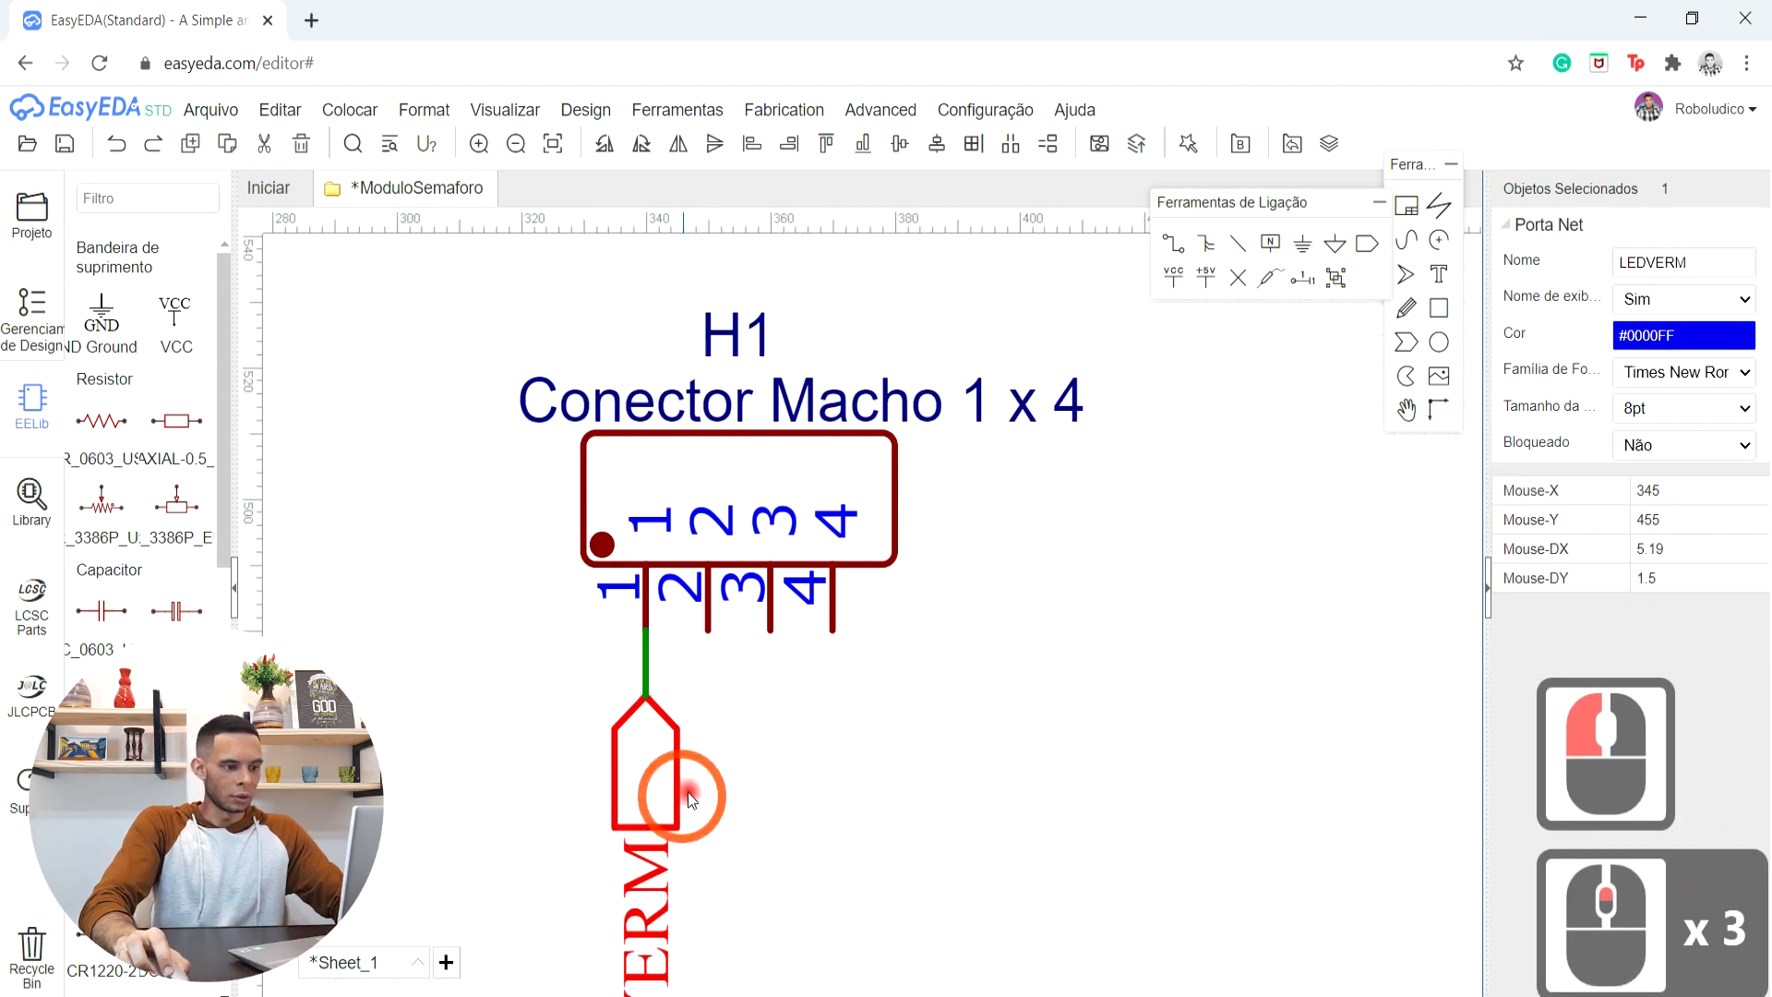
key(ctrl+c)
key(ctrl+v)
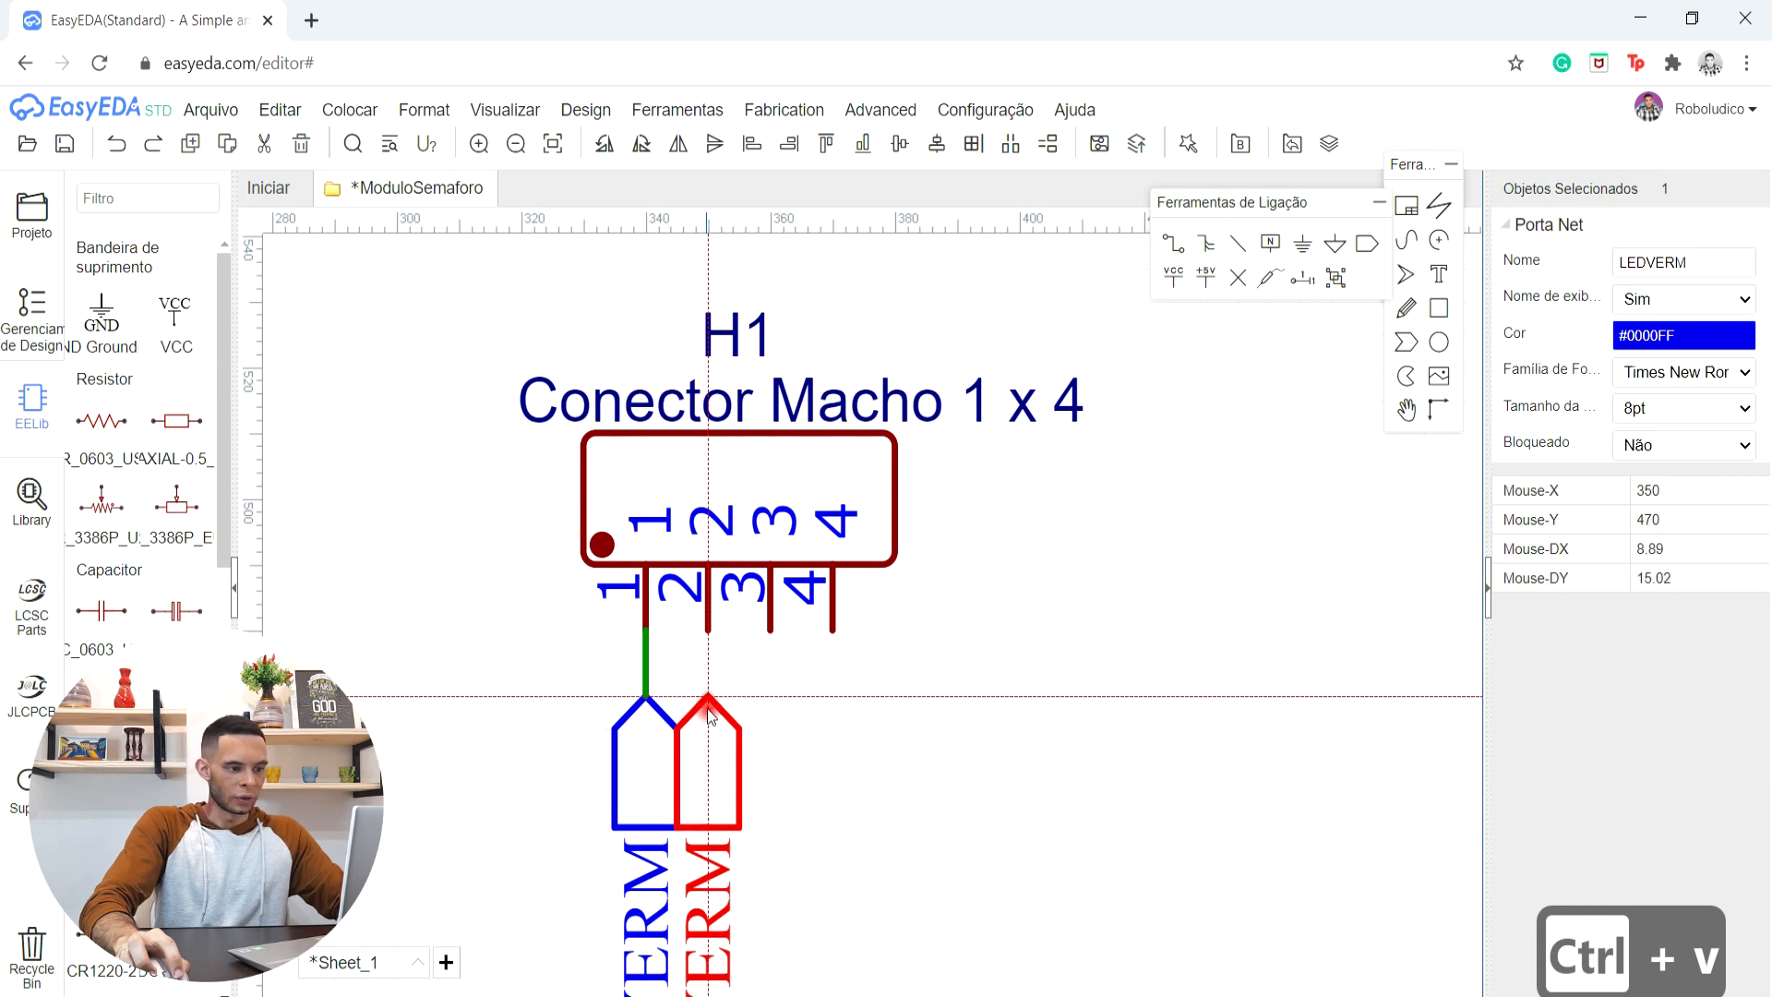
click(708, 707)
key(ctrl+c)
key(ctrl+v)
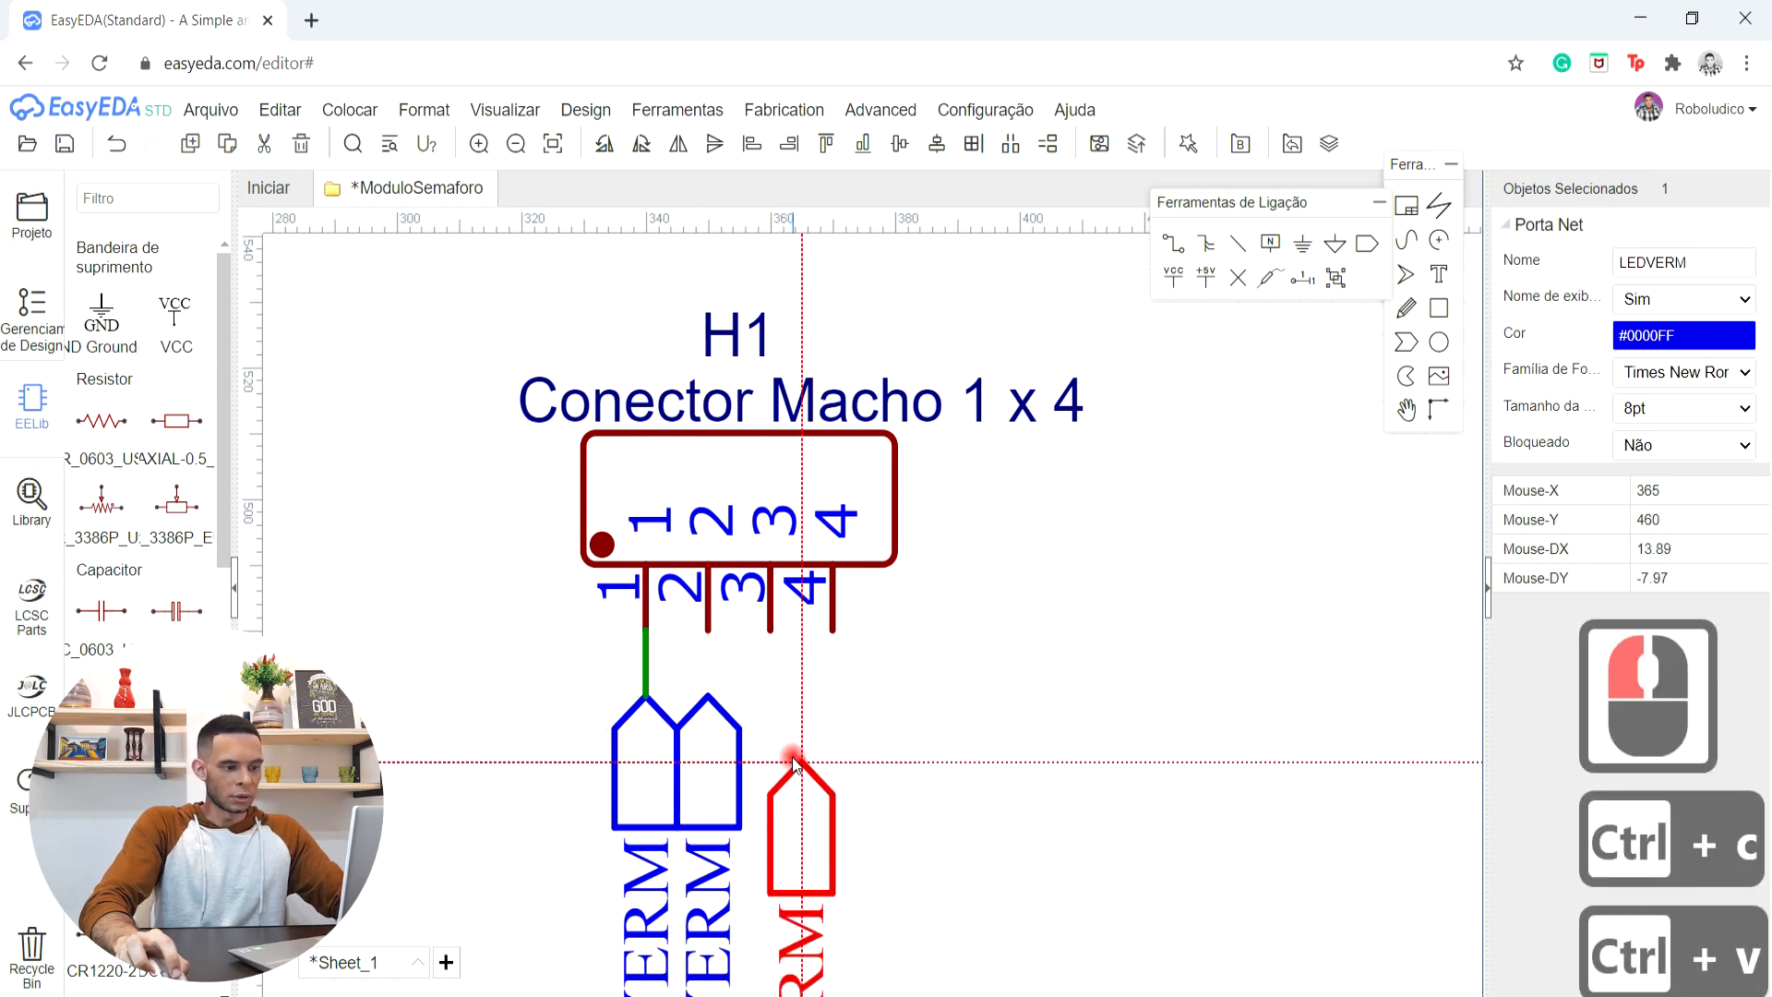
click(836, 711)
key(ctrl+c)
key(ctrl+v)
click(838, 711)
scroll(961, 723, up, 1)
scroll(965, 703, down, 2)
right_drag(965, 703, 1037, 498)
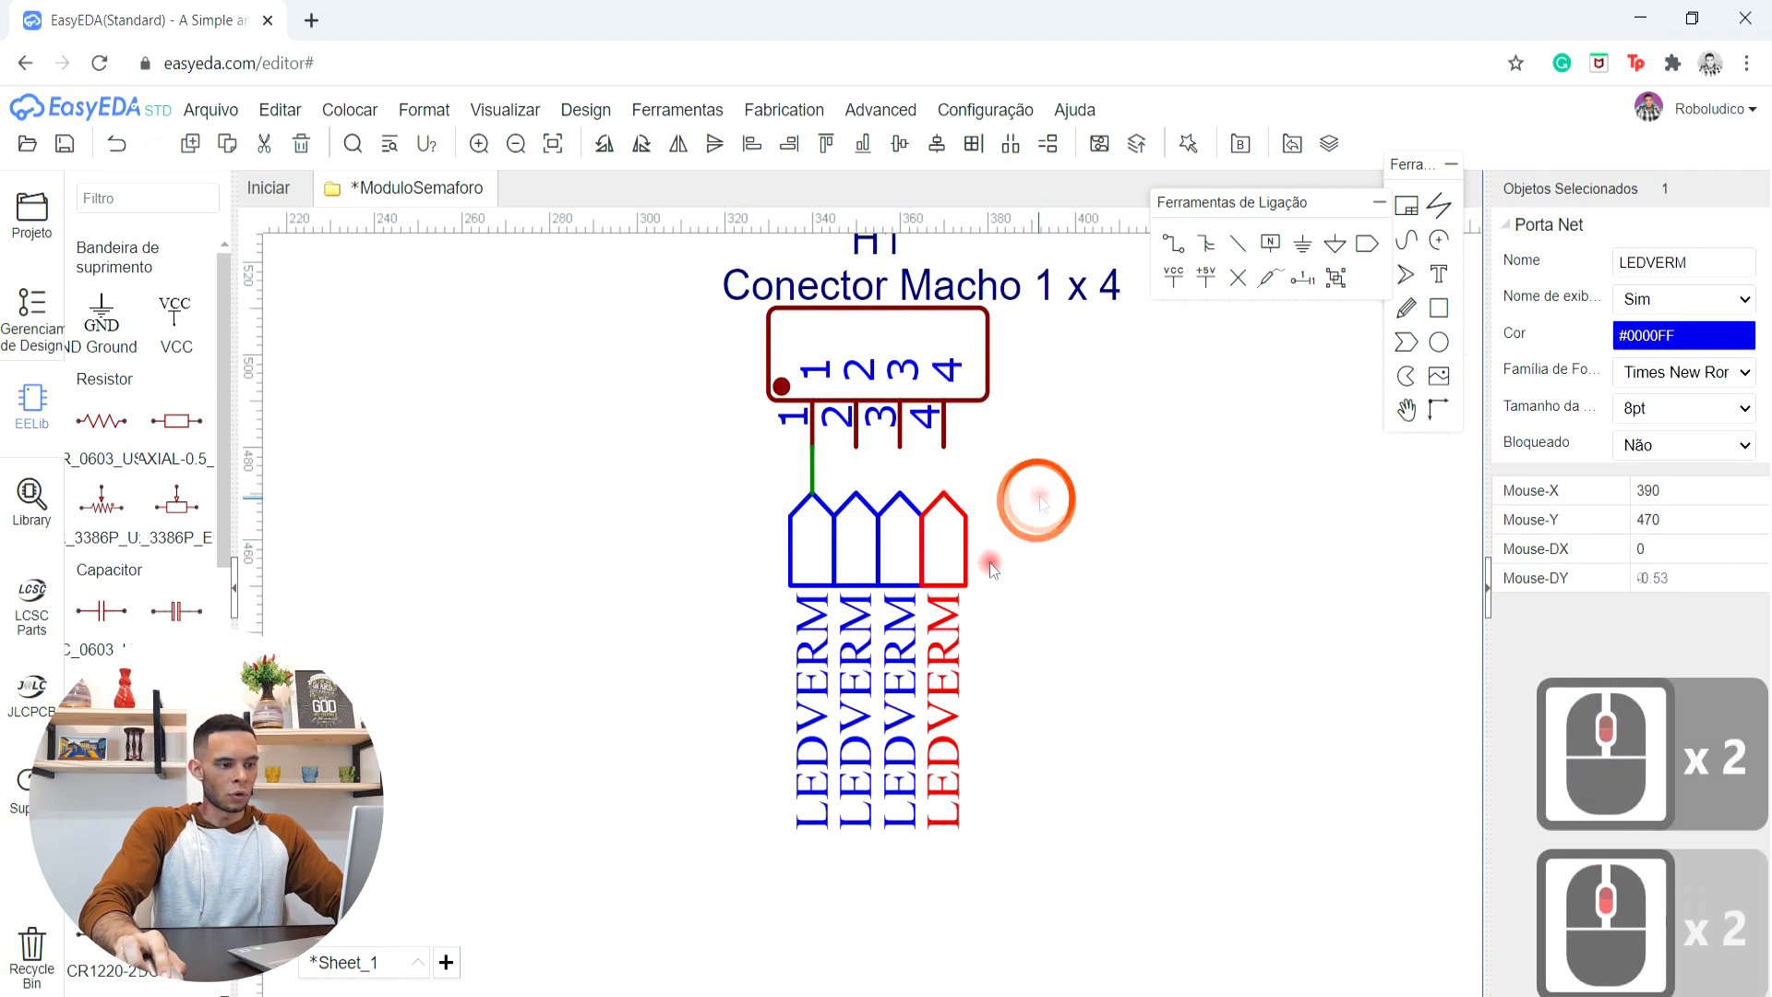
key(Escape)
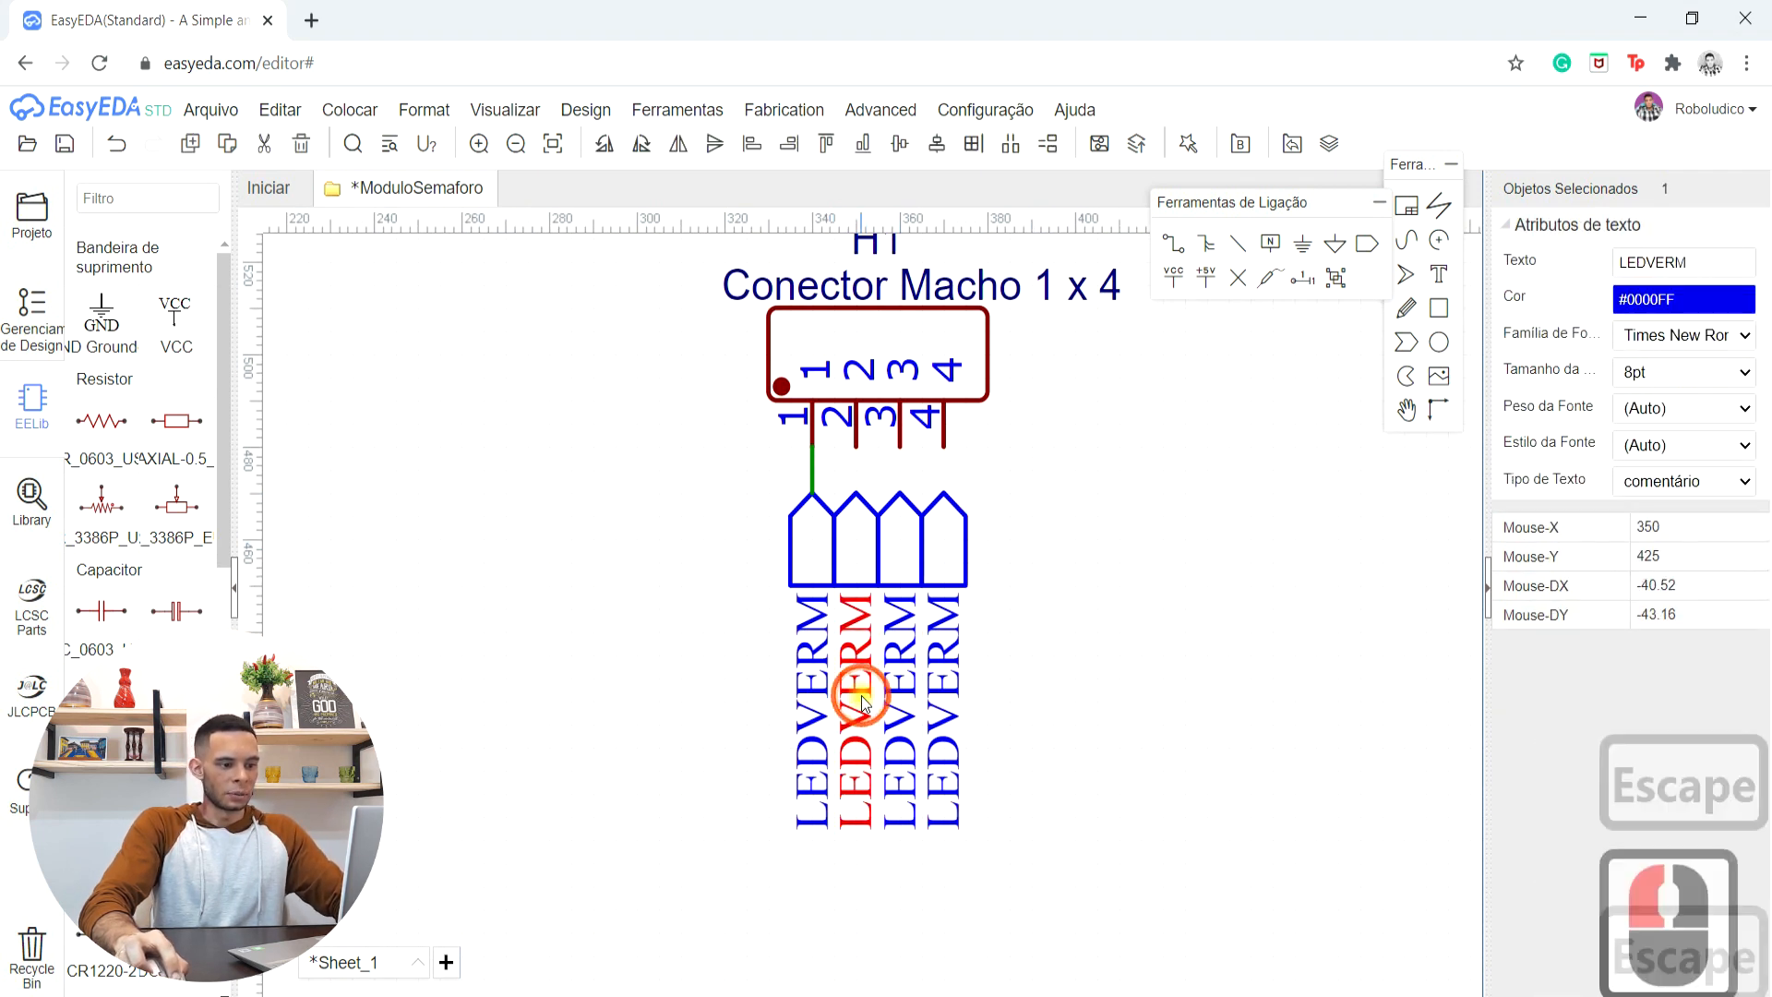
- Rename the net port under header pin 2 as LEDAMAR
double_click(870, 704)
key(BackSpace)
key(BackSpace)
key(BackSpace)
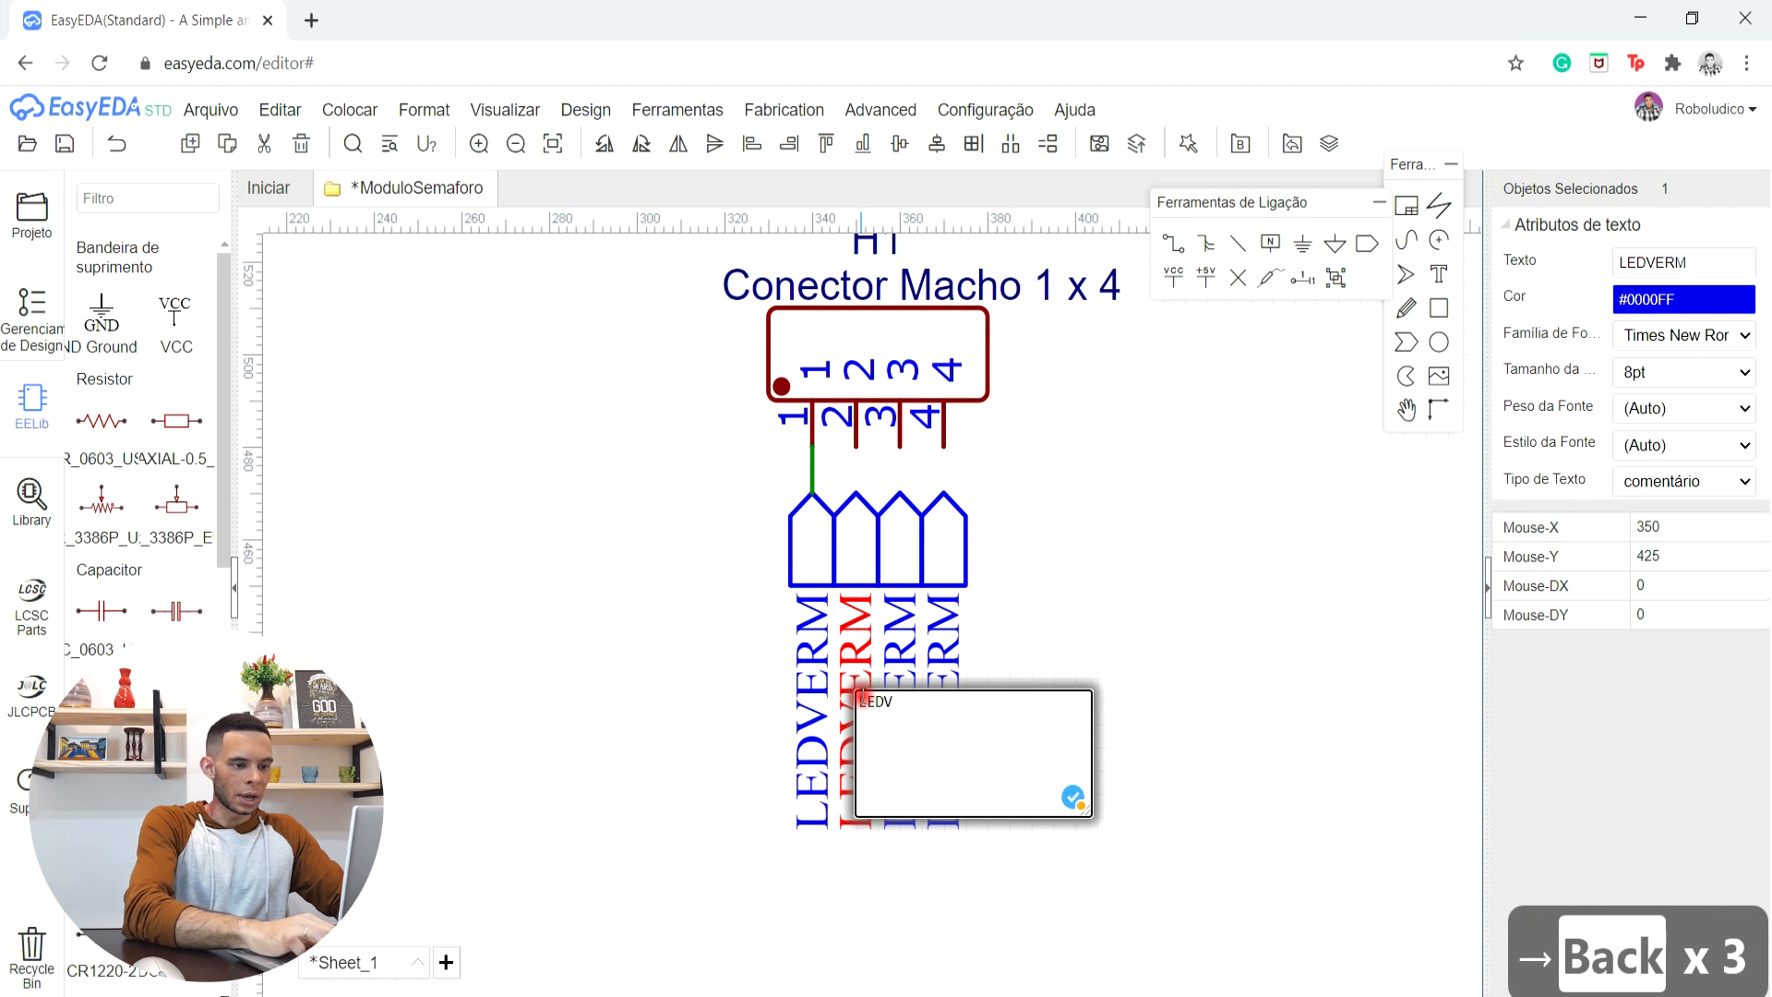
key(Caps_Lock)
key(Caps_Lock)
key(BackSpace)
text(AMAR)
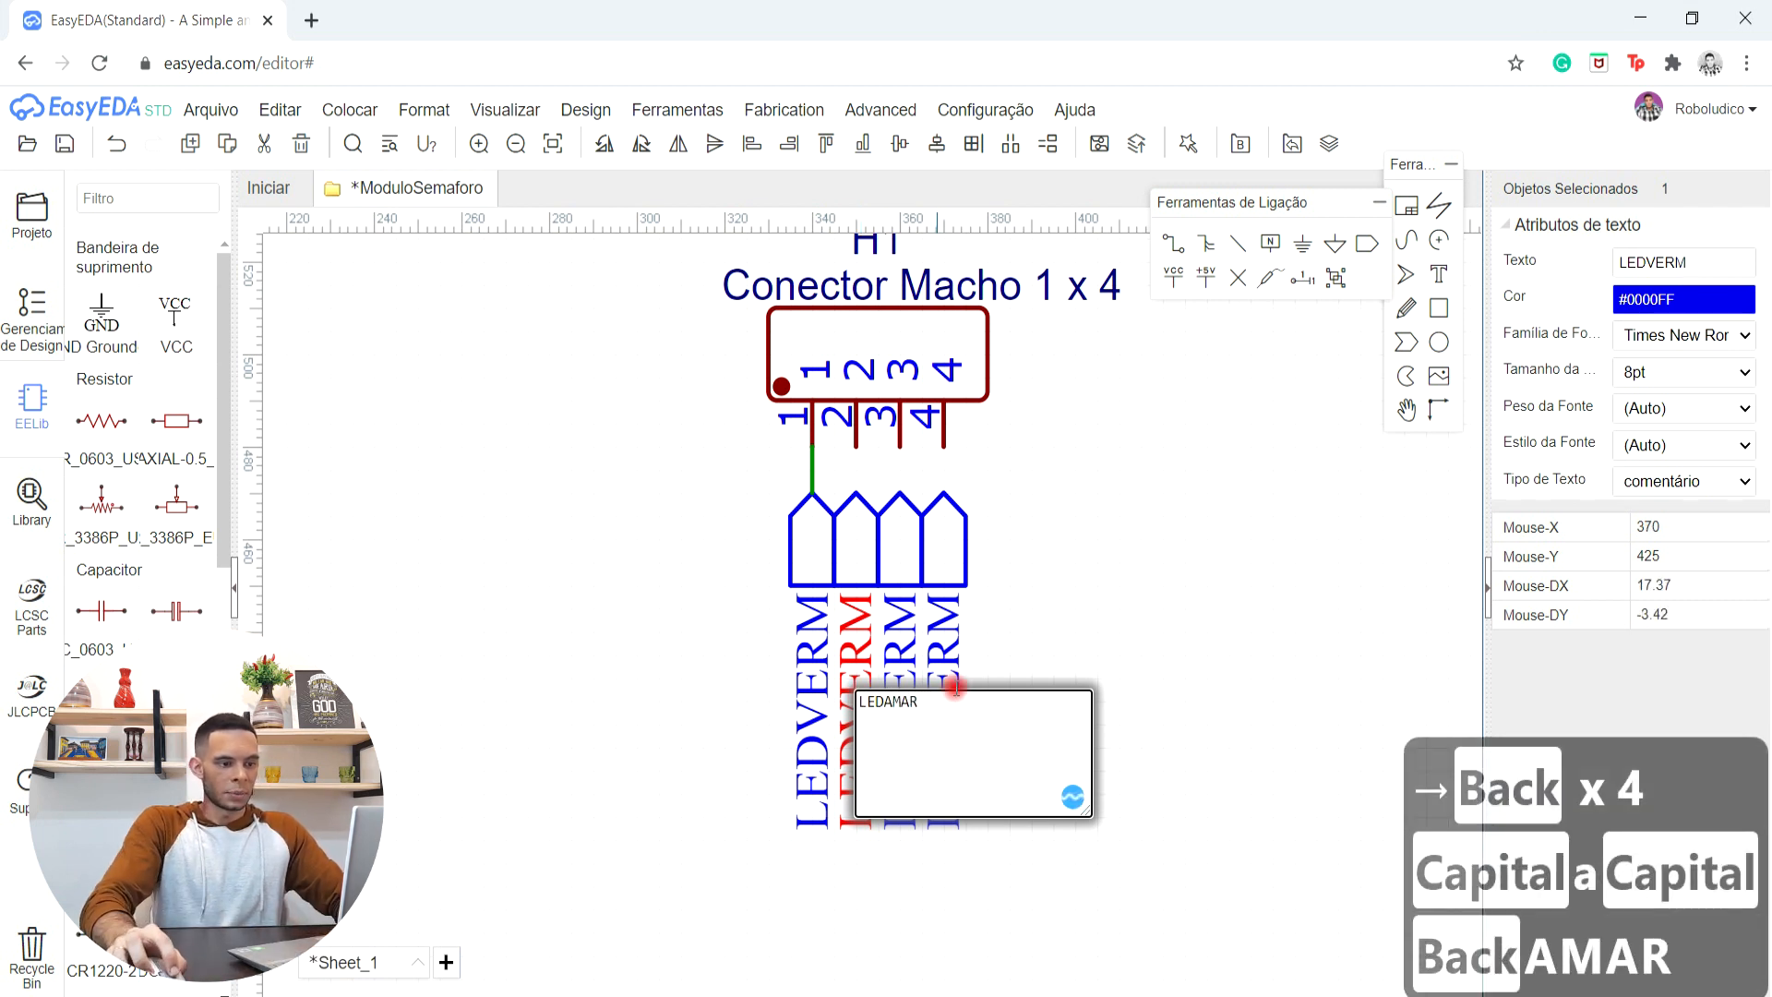
click(1076, 582)
- Rename the net port under header pin 3 as LEDVERD
click(905, 739)
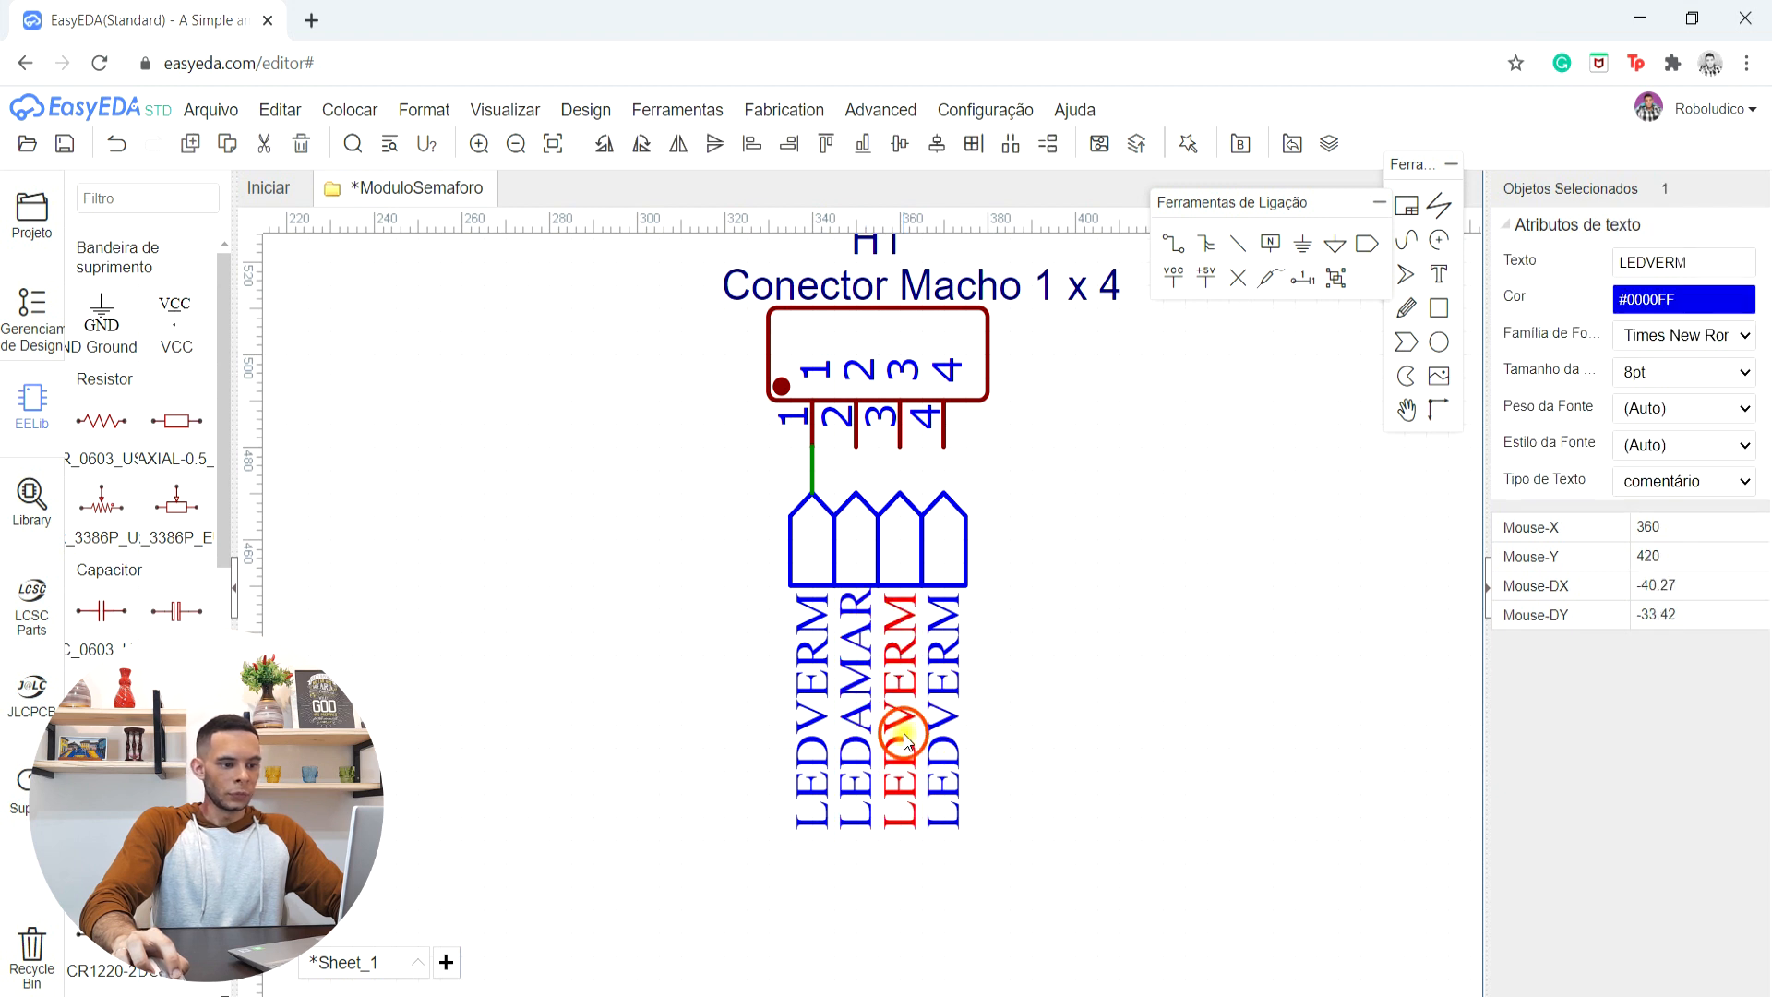
double_click(905, 738)
triple_click(969, 742)
key(BackSpace)
text(D)
click(1061, 646)
- Rename the net port under header pin 4 as GND and move its label up close beneath the port
click(945, 727)
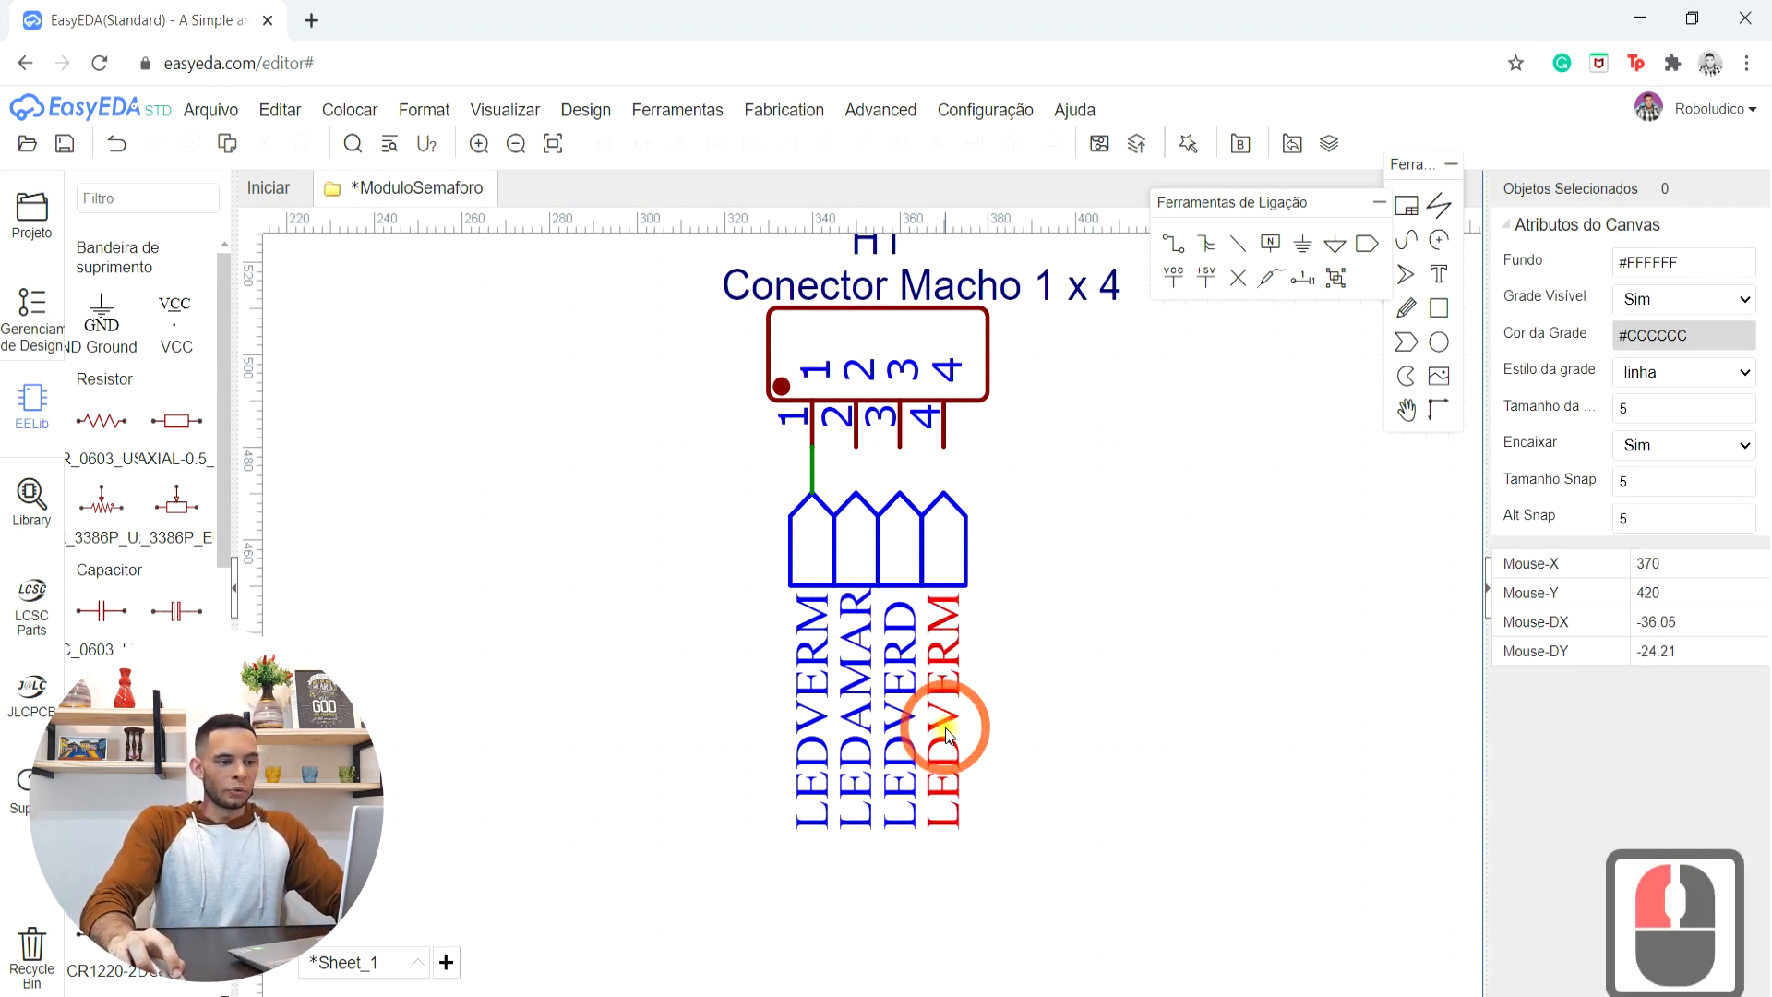
triple_click(945, 727)
text(GN)
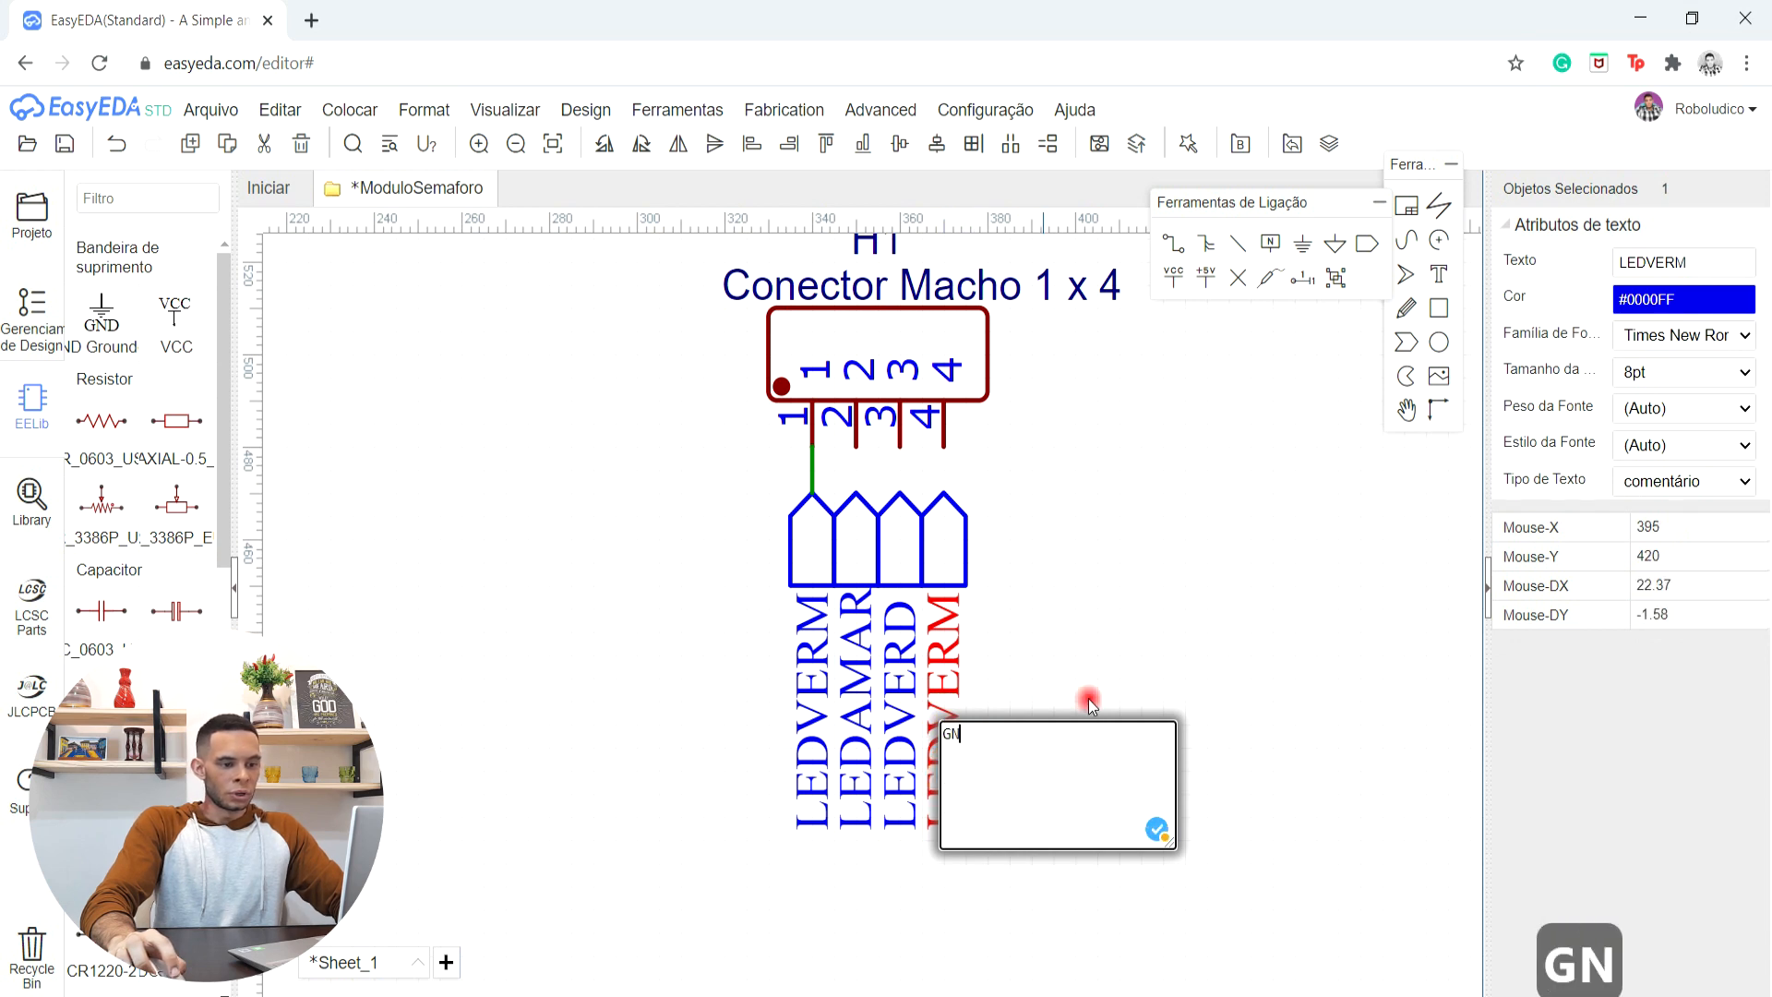
text(D)
click(1142, 619)
drag(937, 766, 932, 660)
scroll(1076, 601, down, 2)
click(1090, 595)
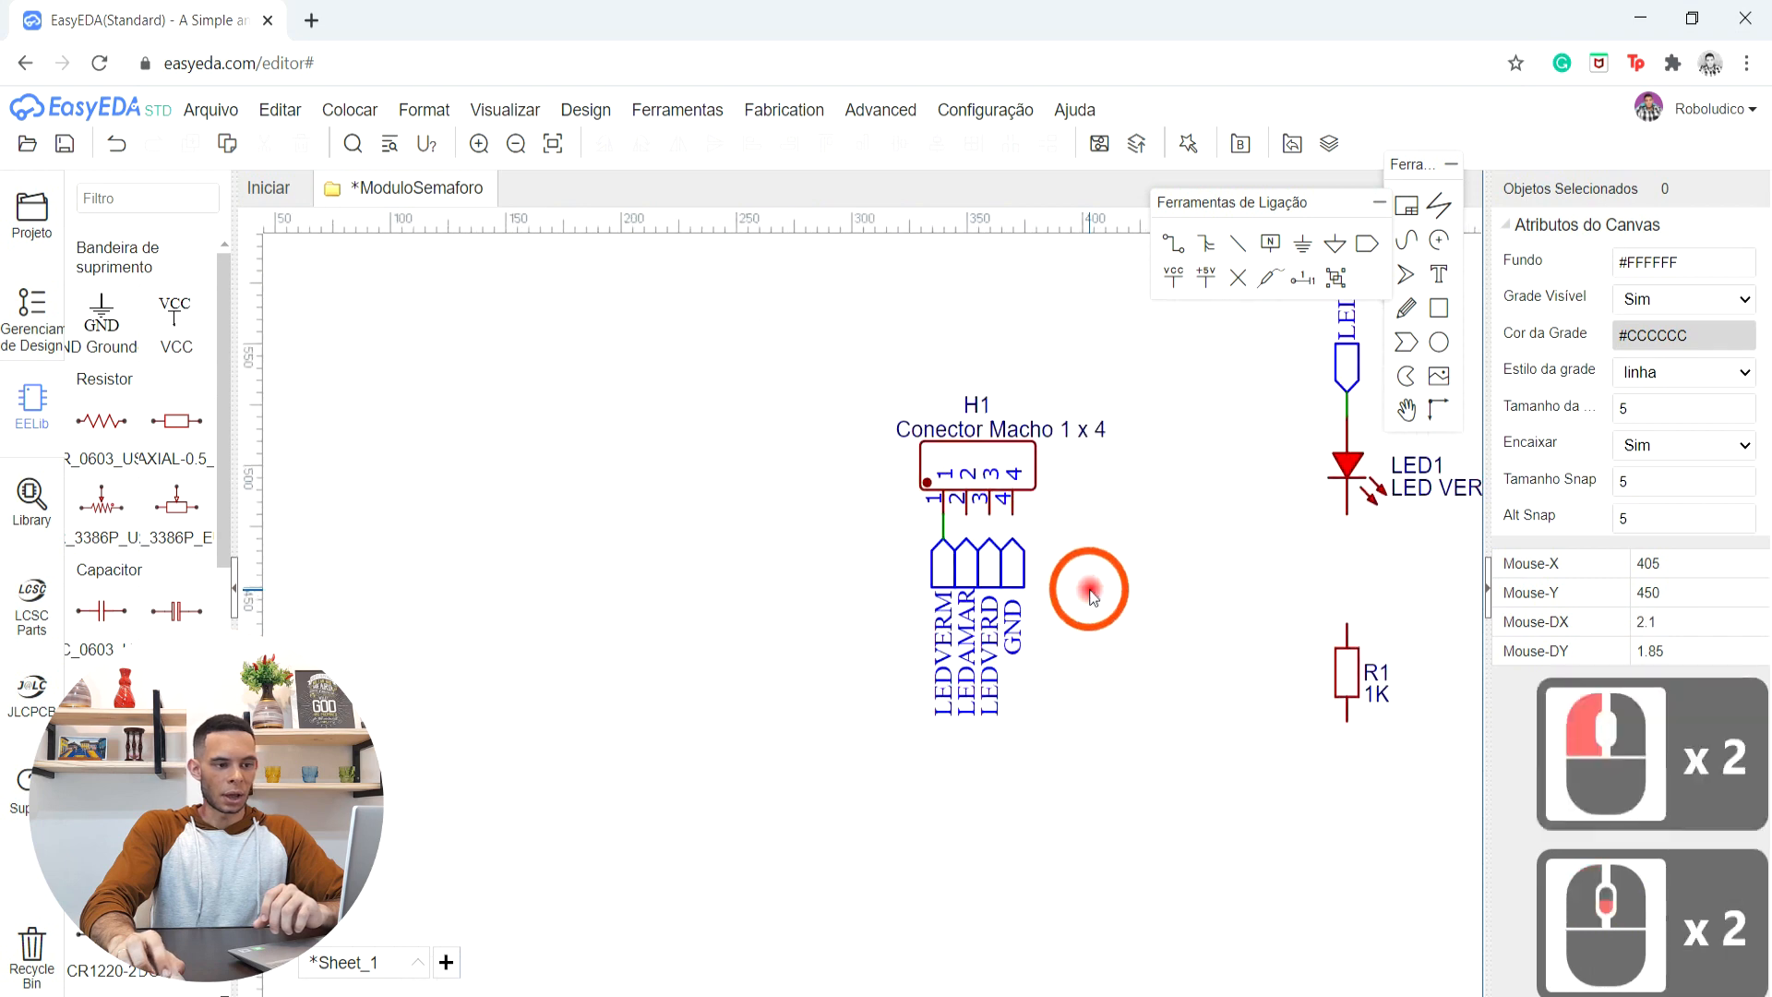
- Wire header pins 2, 3 and 4 to the LEDAMAR, LEDVERD and GND net ports below them and end wiring
scroll(1063, 561, up, 3)
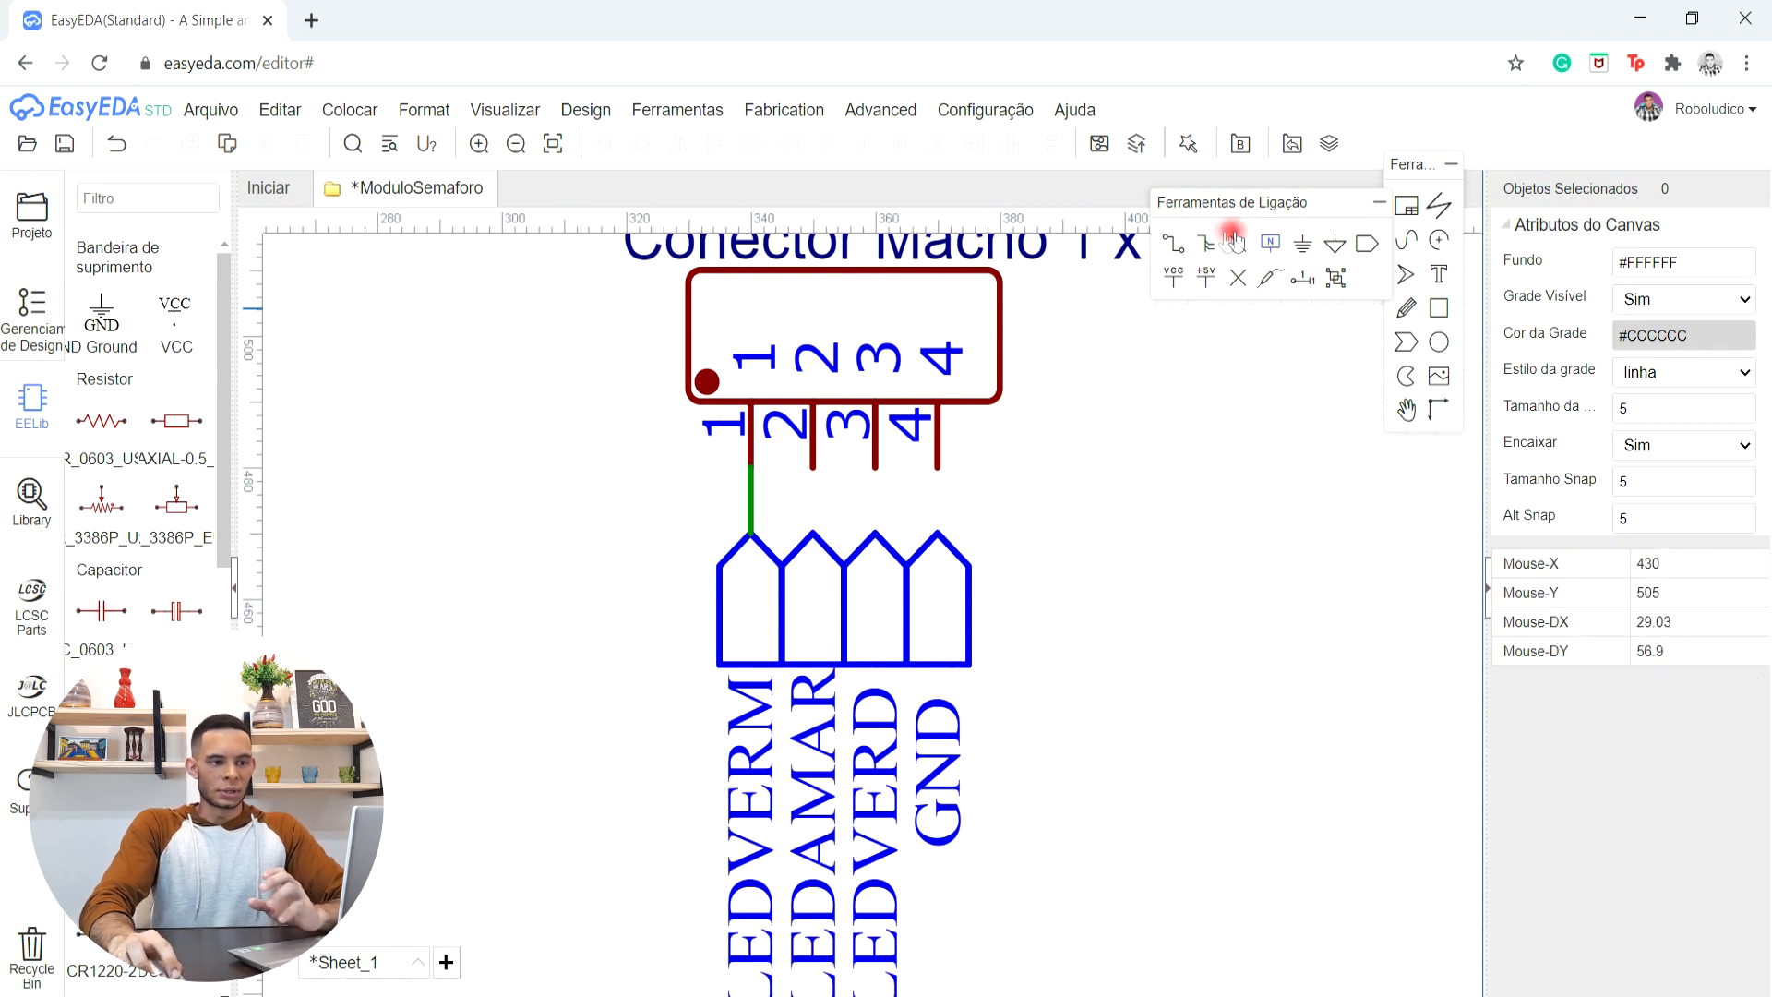
click(812, 467)
click(810, 535)
click(873, 532)
click(875, 467)
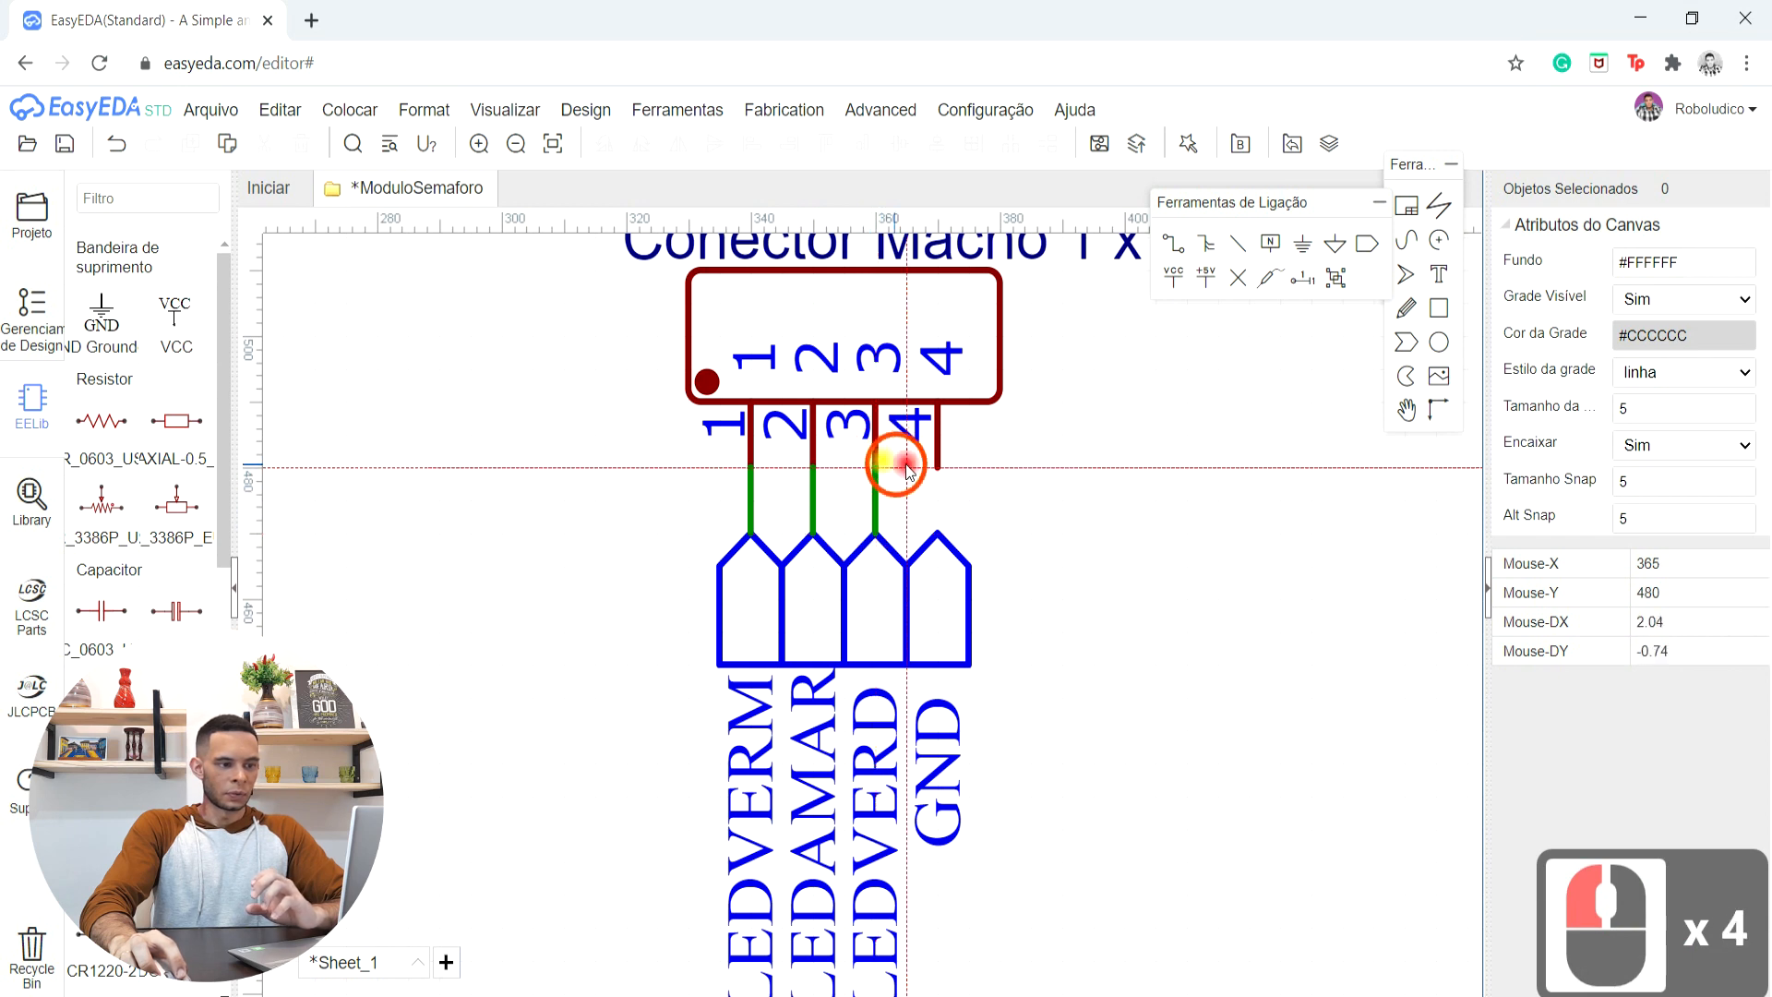
click(935, 467)
click(937, 531)
scroll(1043, 496, down, 5)
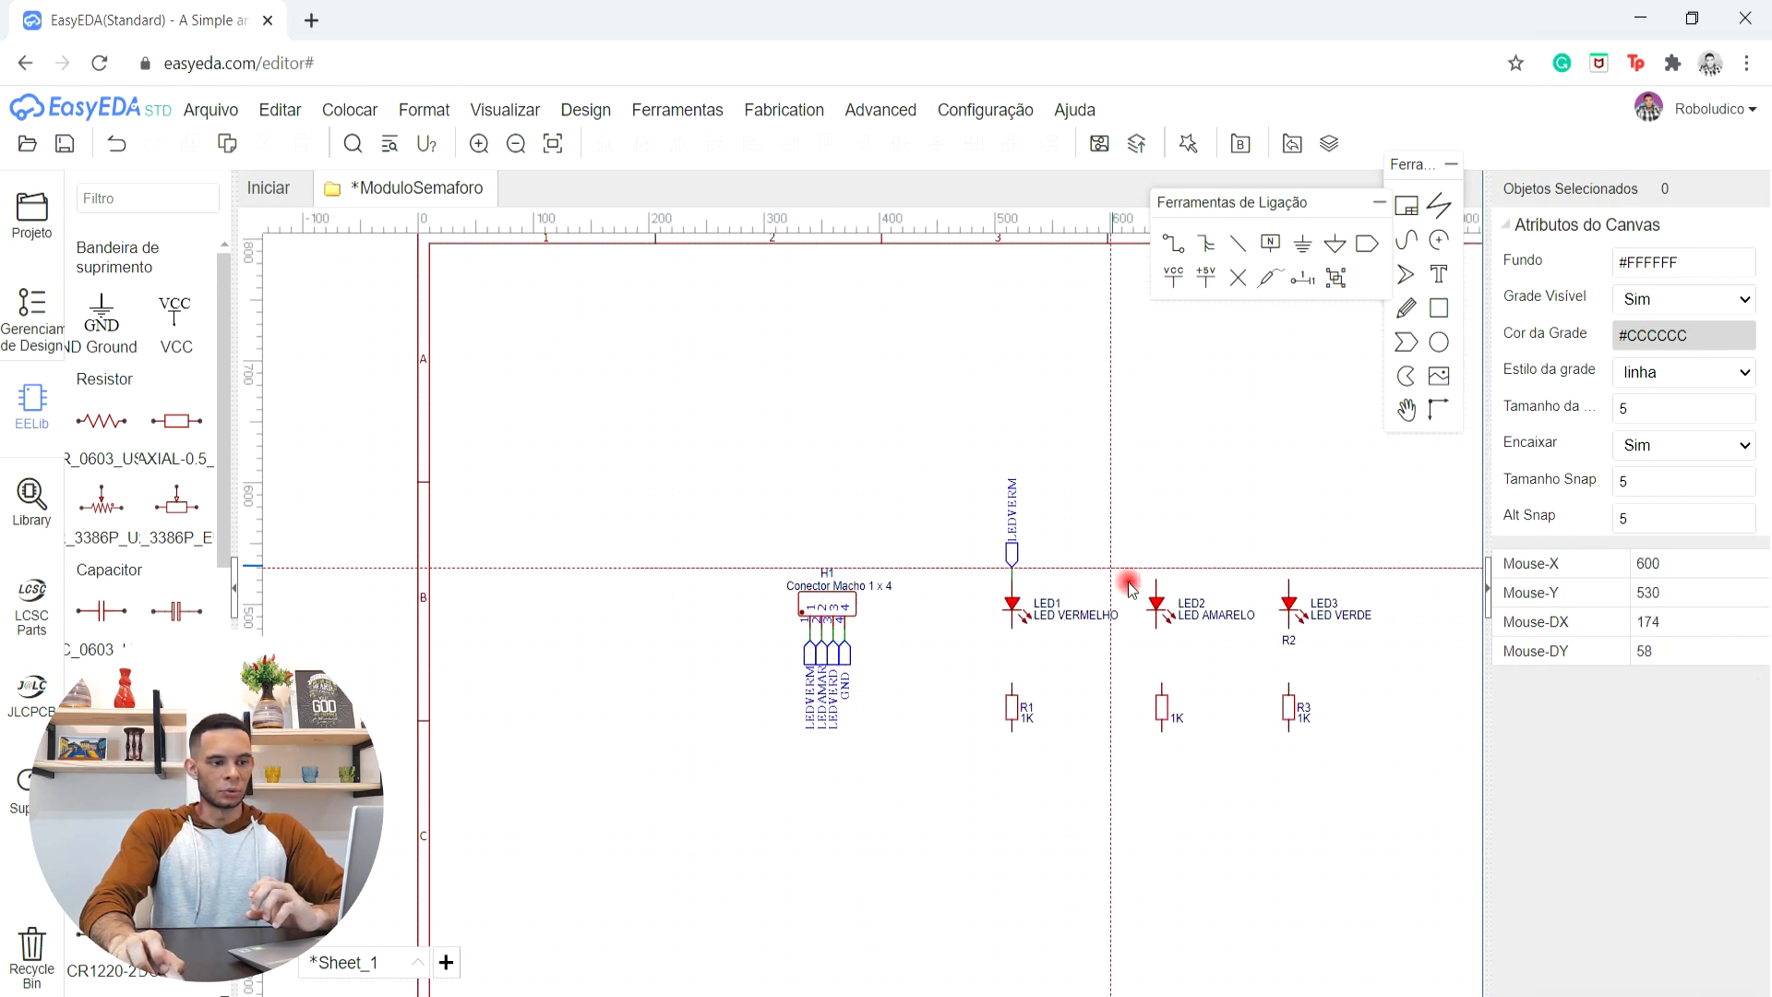
key(Escape)
- Copy the header's LEDAMAR net port and place the copy just above LED2, rotated to point down at its upper pin
scroll(813, 666, up, 6)
click(847, 635)
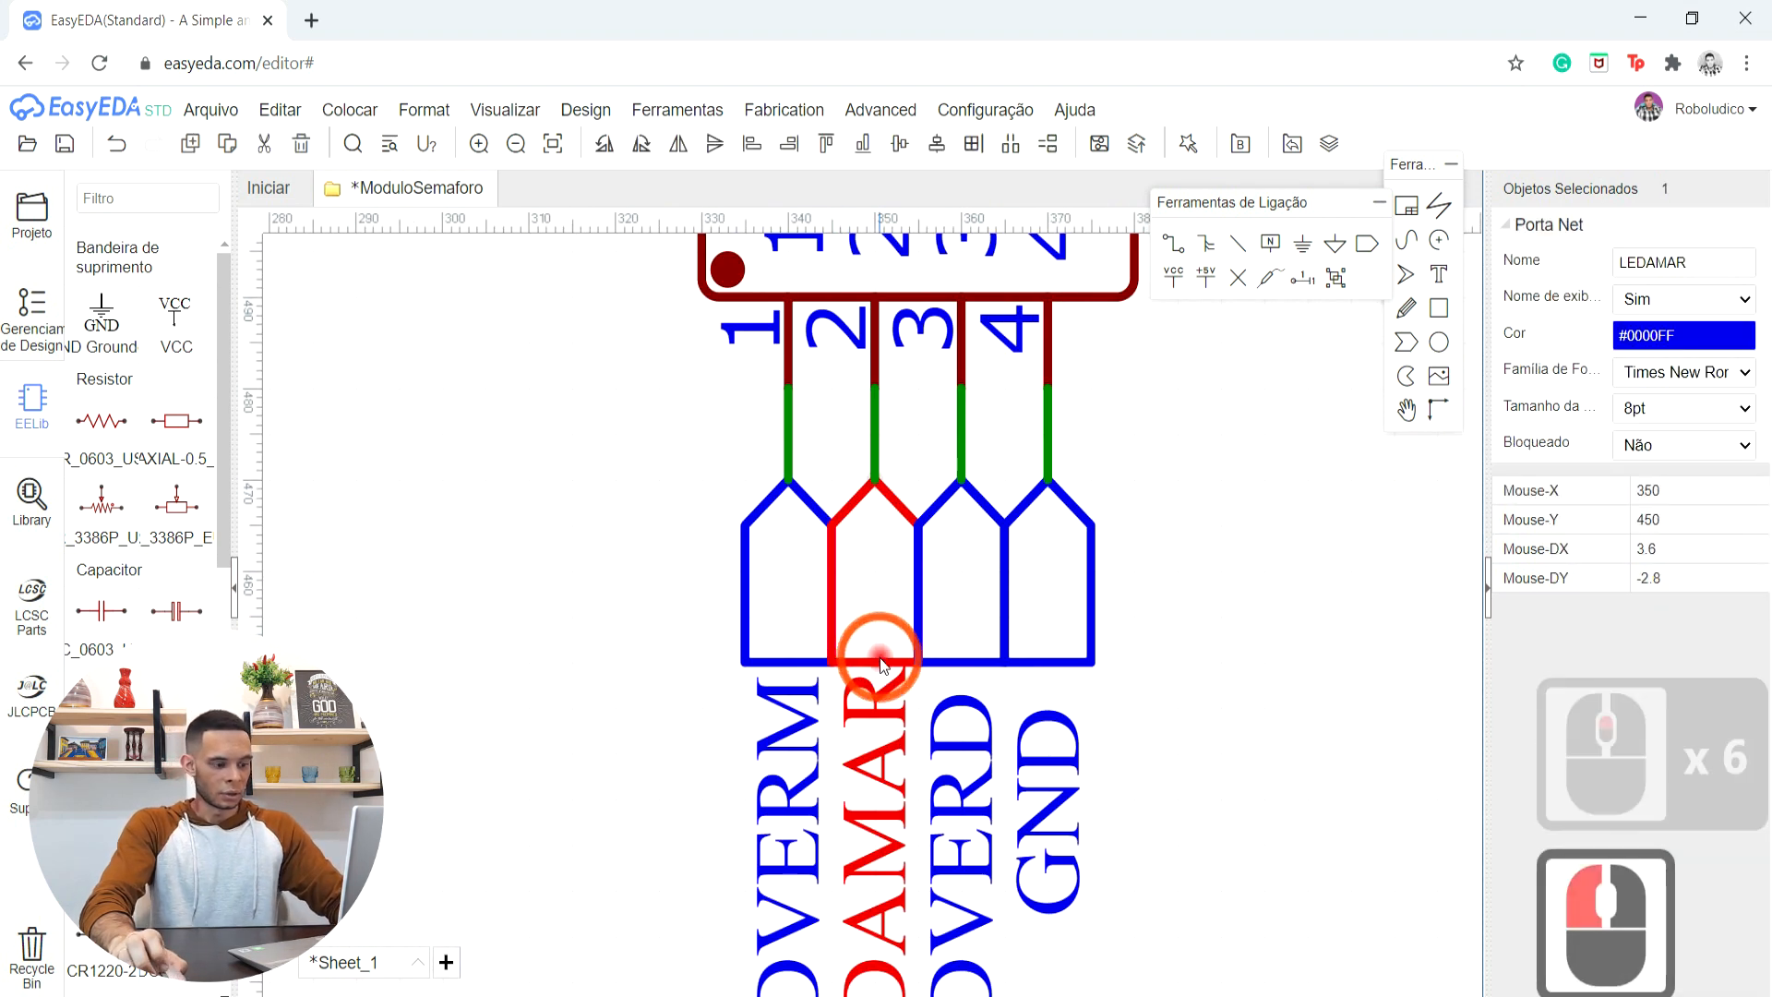
scroll(877, 650, down, 3)
key(ctrl+c)
middle_drag(998, 616, 1000, 474)
key(ctrl+v)
key(r)
key(r)
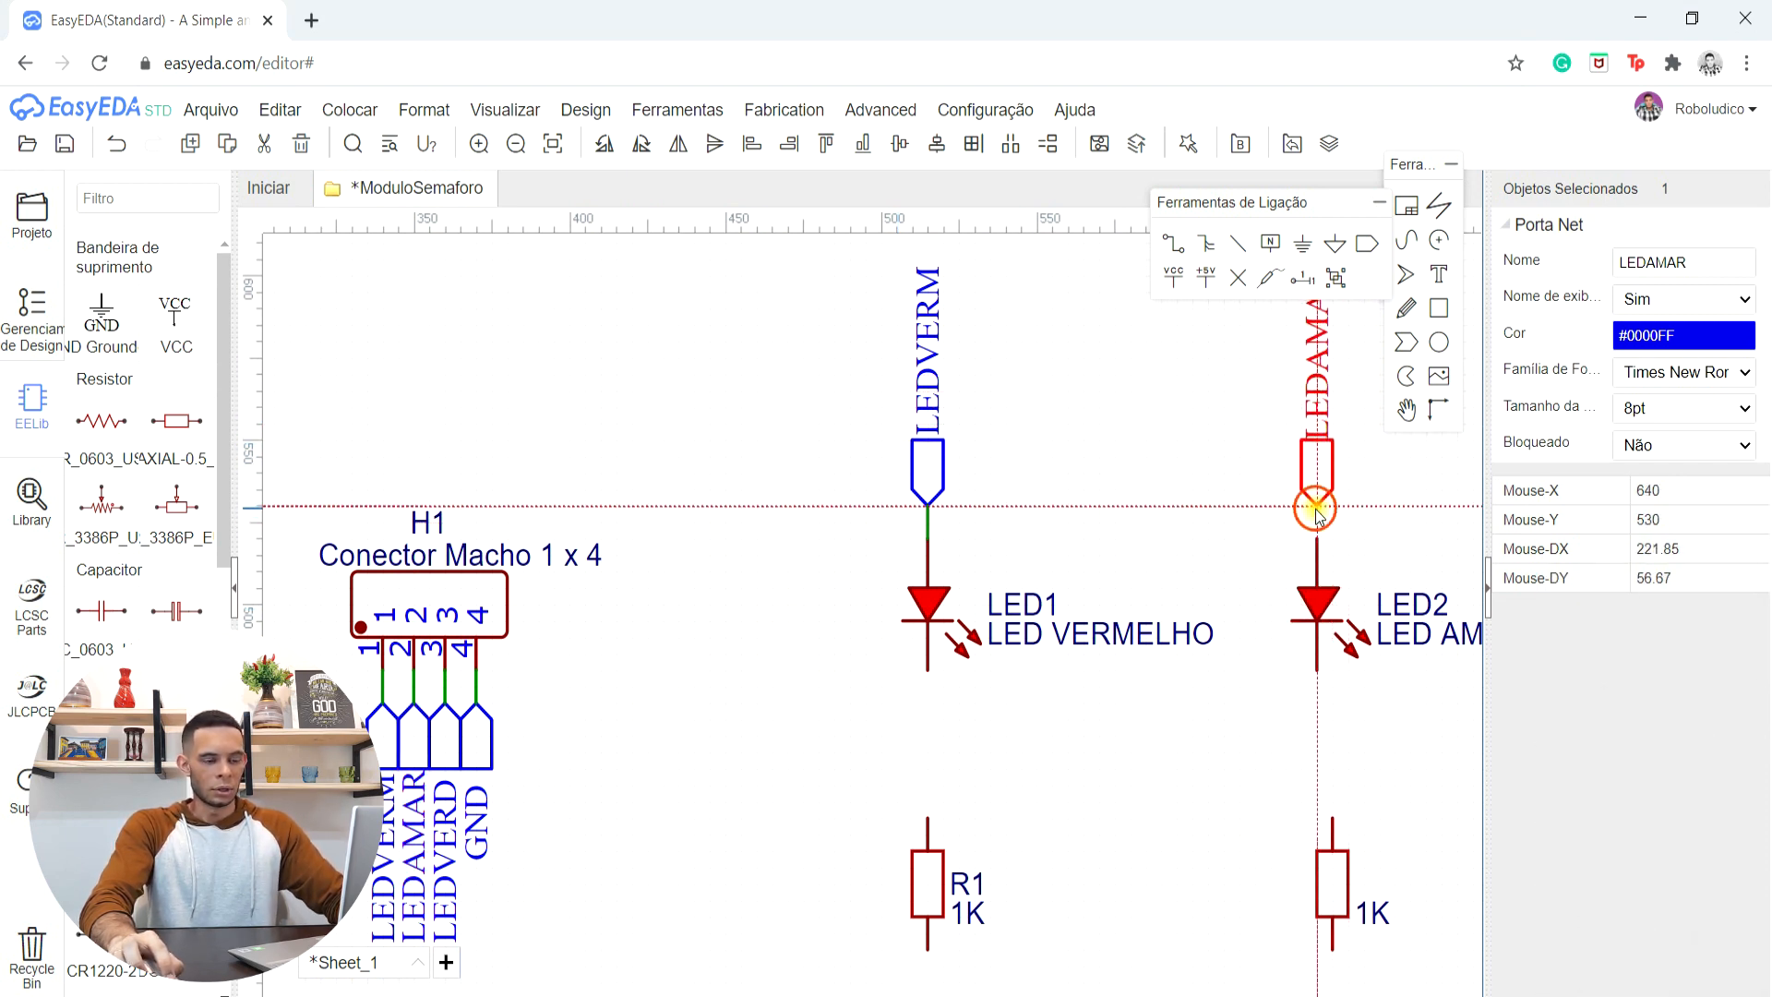
click(1317, 511)
middle_drag(1363, 483, 1320, 484)
- Copy the header's LEDVERD net port and place the copy just above LED3, rotated to point down at its upper pin
click(410, 778)
key(ctrl+c)
key(ctrl+v)
middle_drag(884, 612, 734, 640)
right_drag(734, 640, 457, 765)
key(r)
key(r)
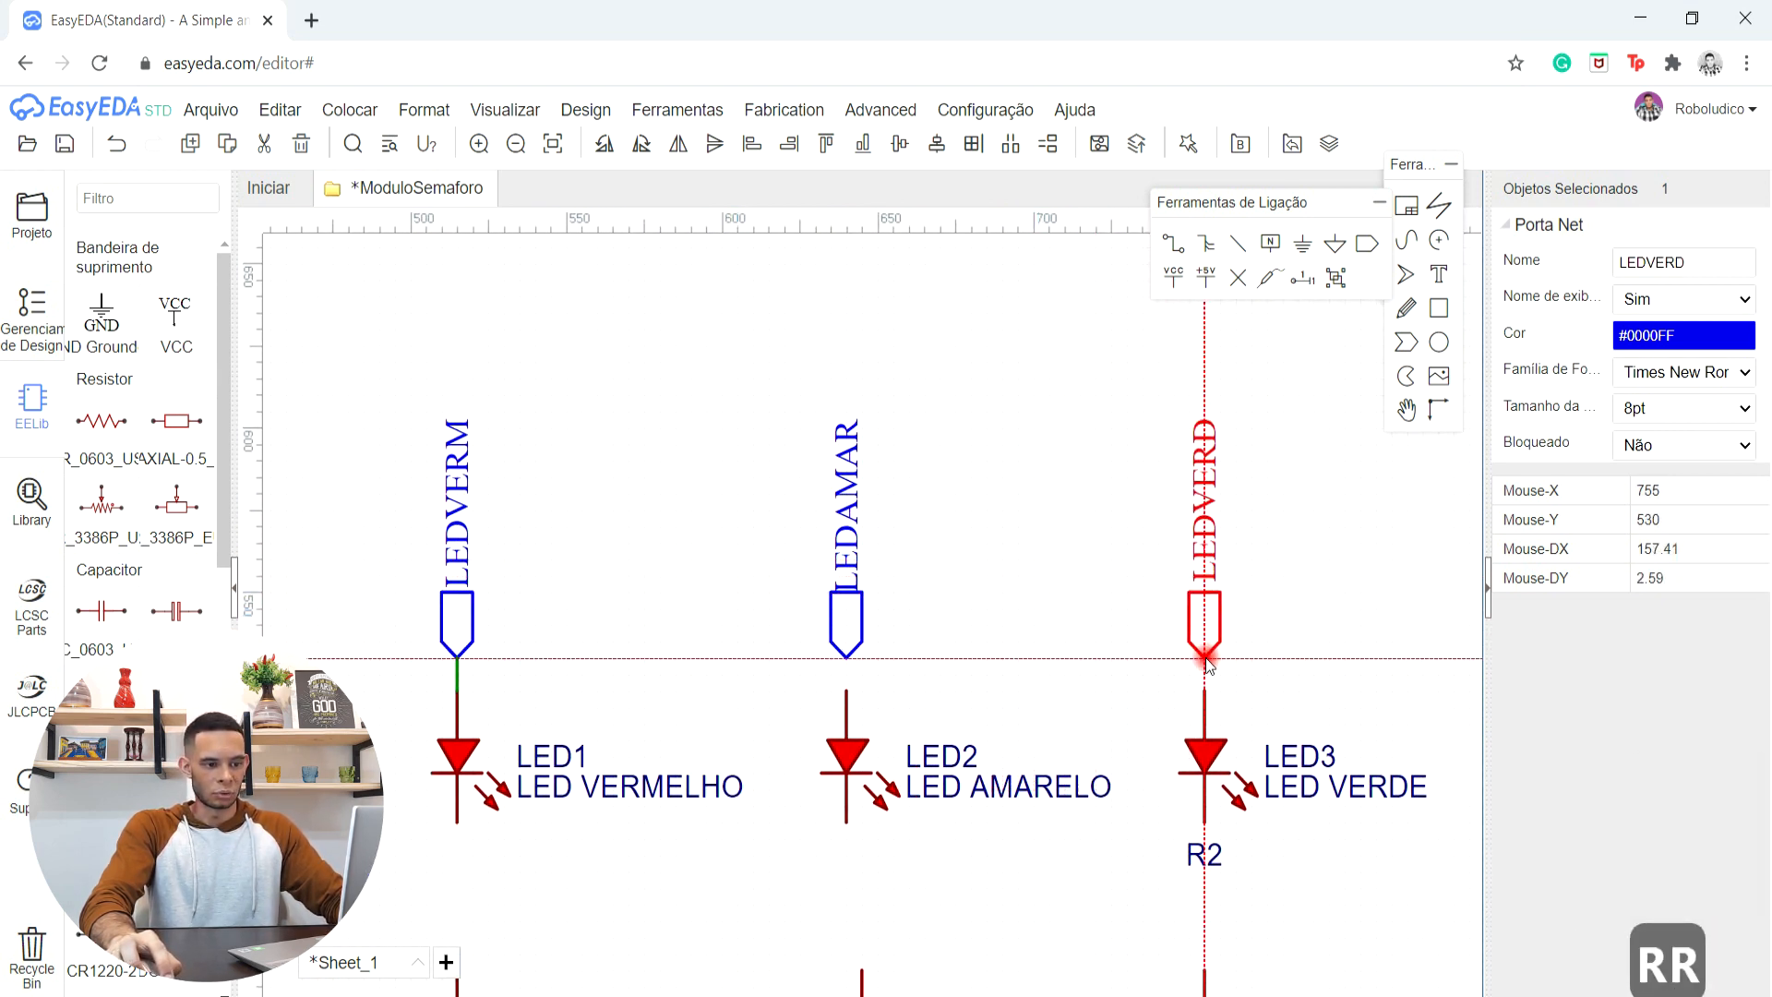
click(1205, 658)
key(Escape)
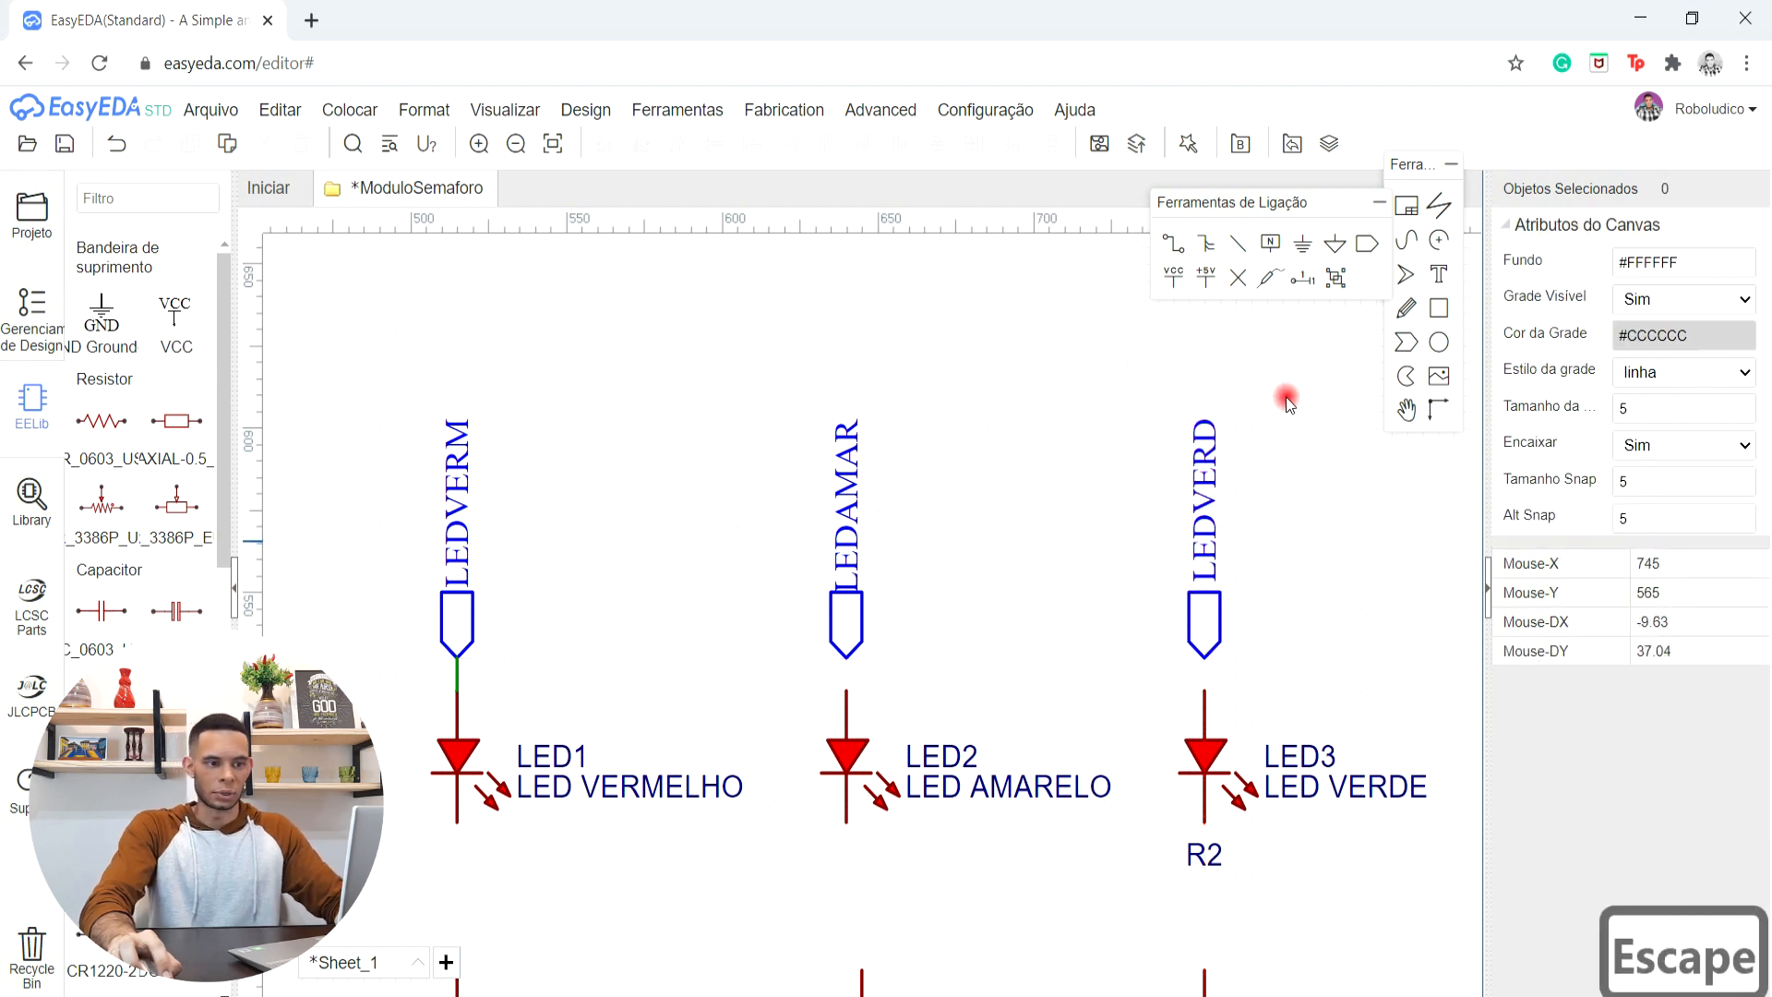
- Wire LED2's upper pin to the LEDAMAR net port above it
click(1173, 243)
scroll(839, 689, up, 4)
click(840, 688)
click(854, 593)
scroll(899, 627, down, 5)
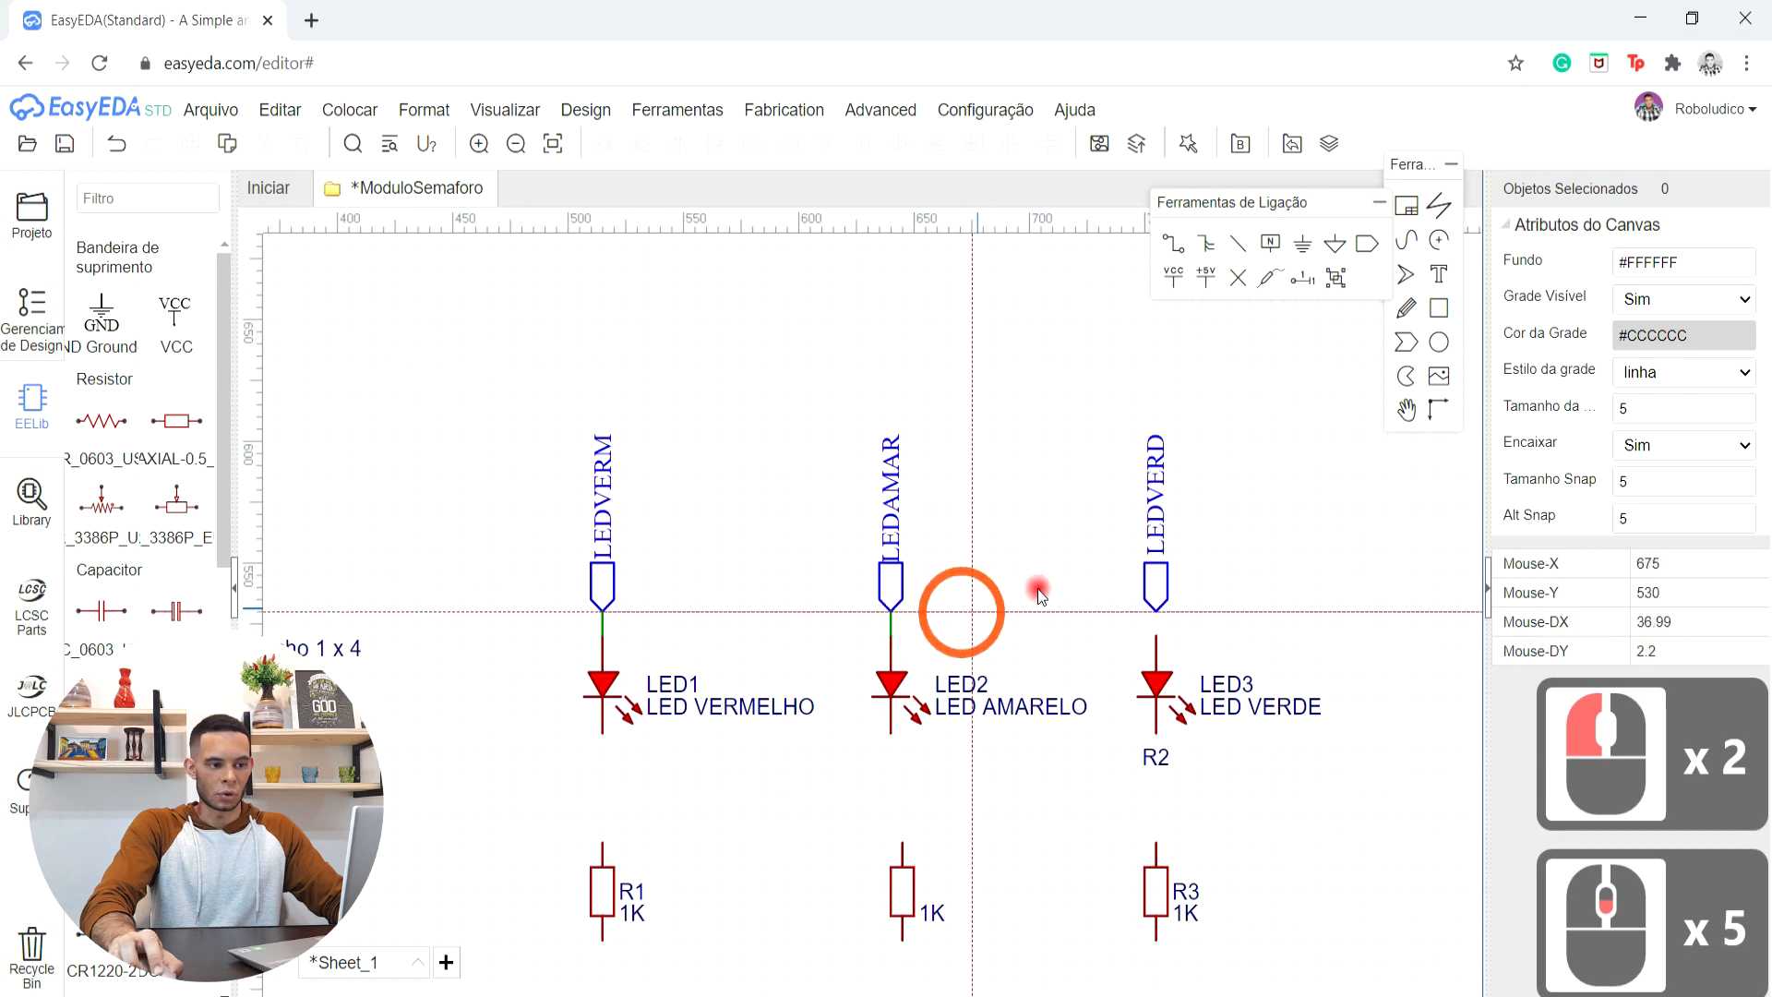
- Wire LED3's upper pin to the LEDVERD net port above it and end wiring
right_drag(1039, 589, 898, 621)
scroll(1012, 667, up, 7)
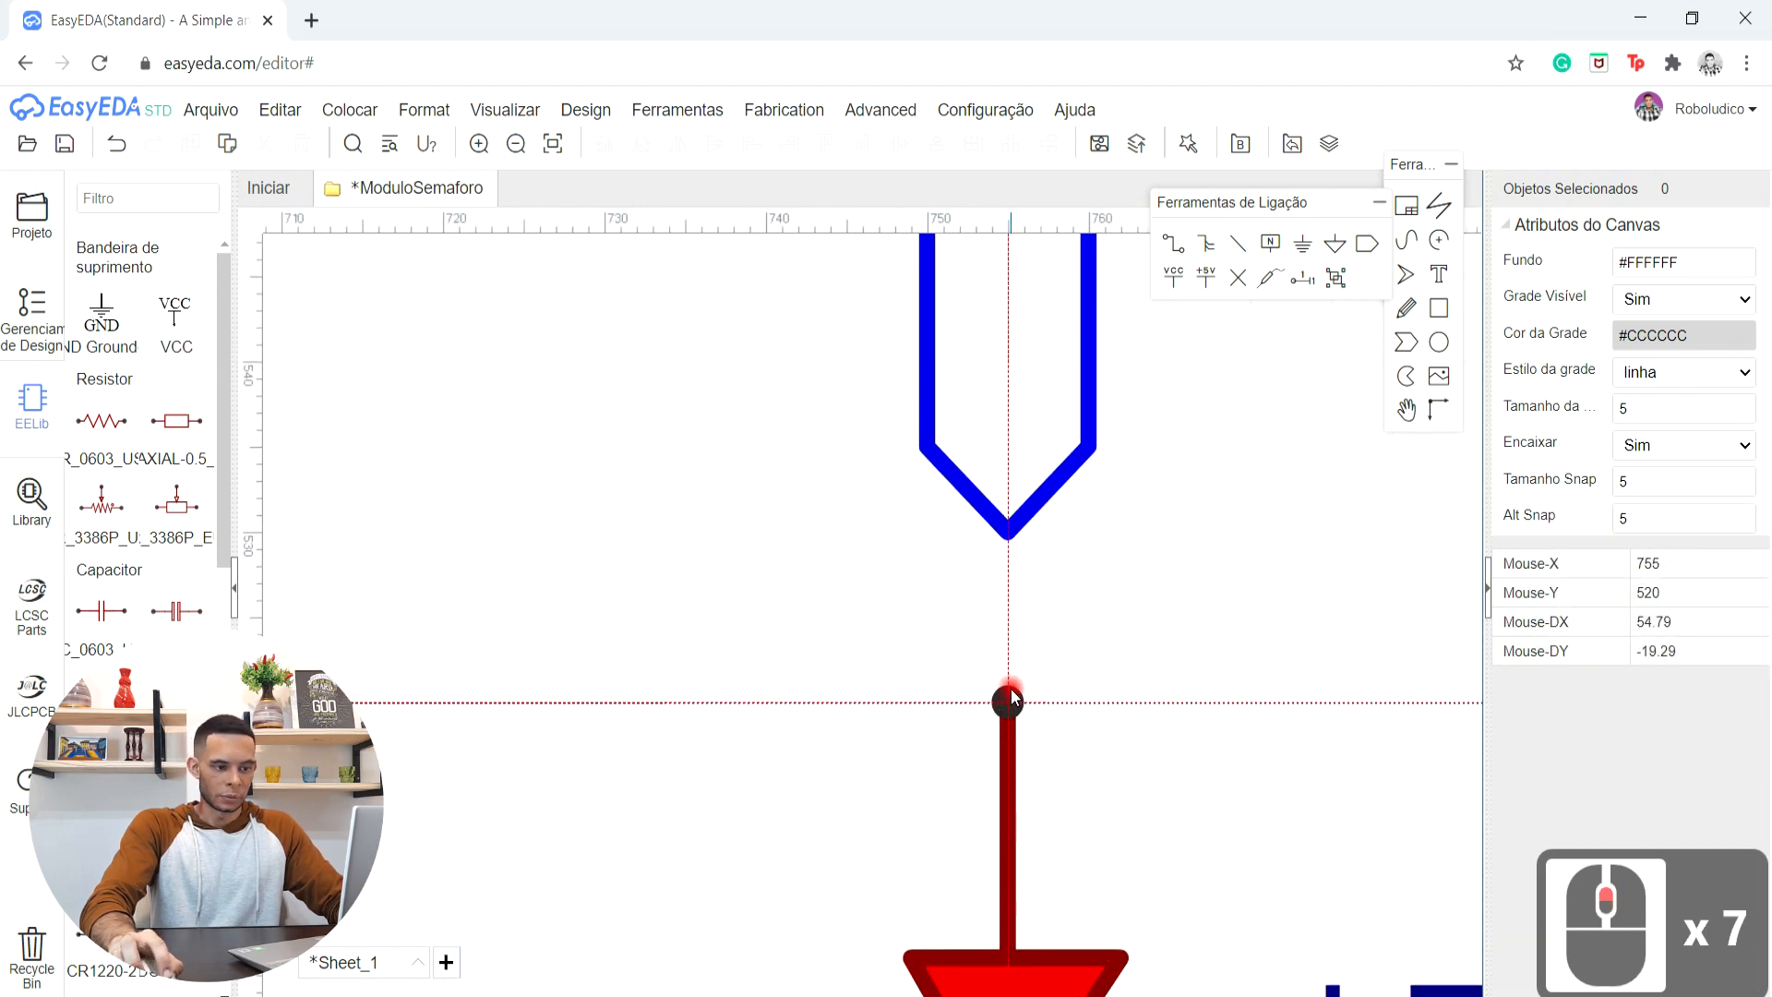
click(1011, 689)
click(1009, 537)
scroll(1010, 545, down, 8)
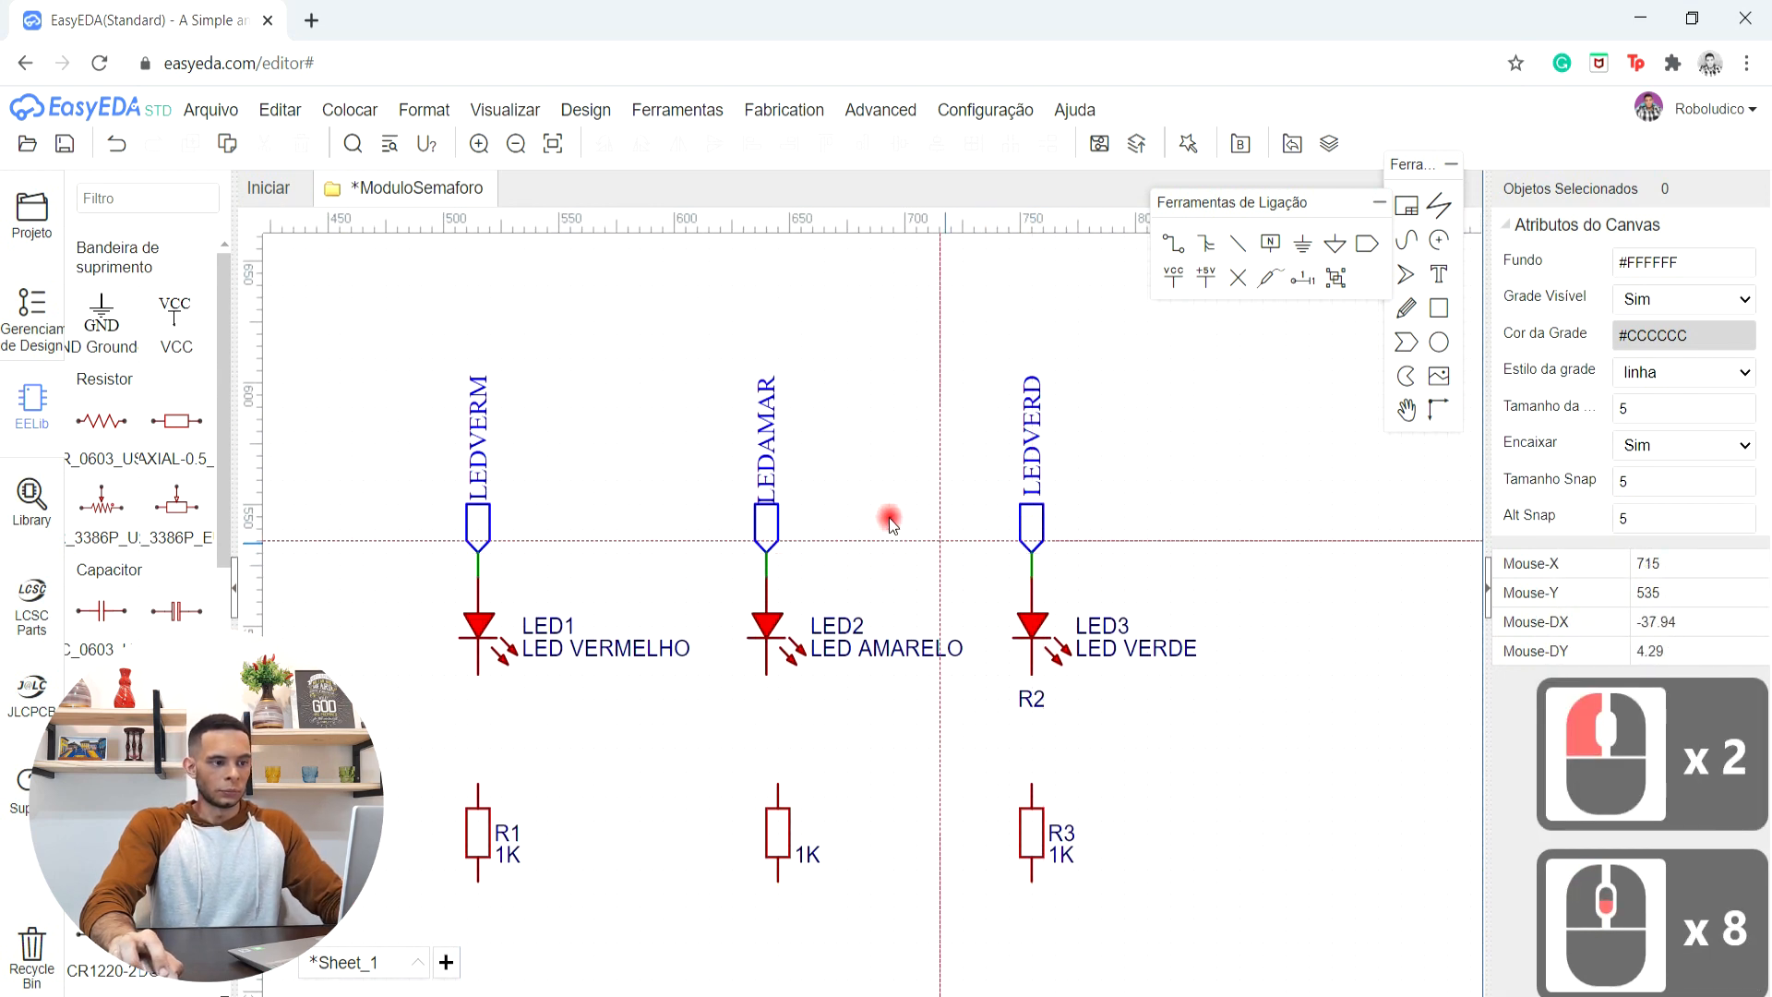
key(Escape)
- Compare the net port names under header H1 with the matching ports above LED1, LED2 and LED3
scroll(976, 513, up, 3)
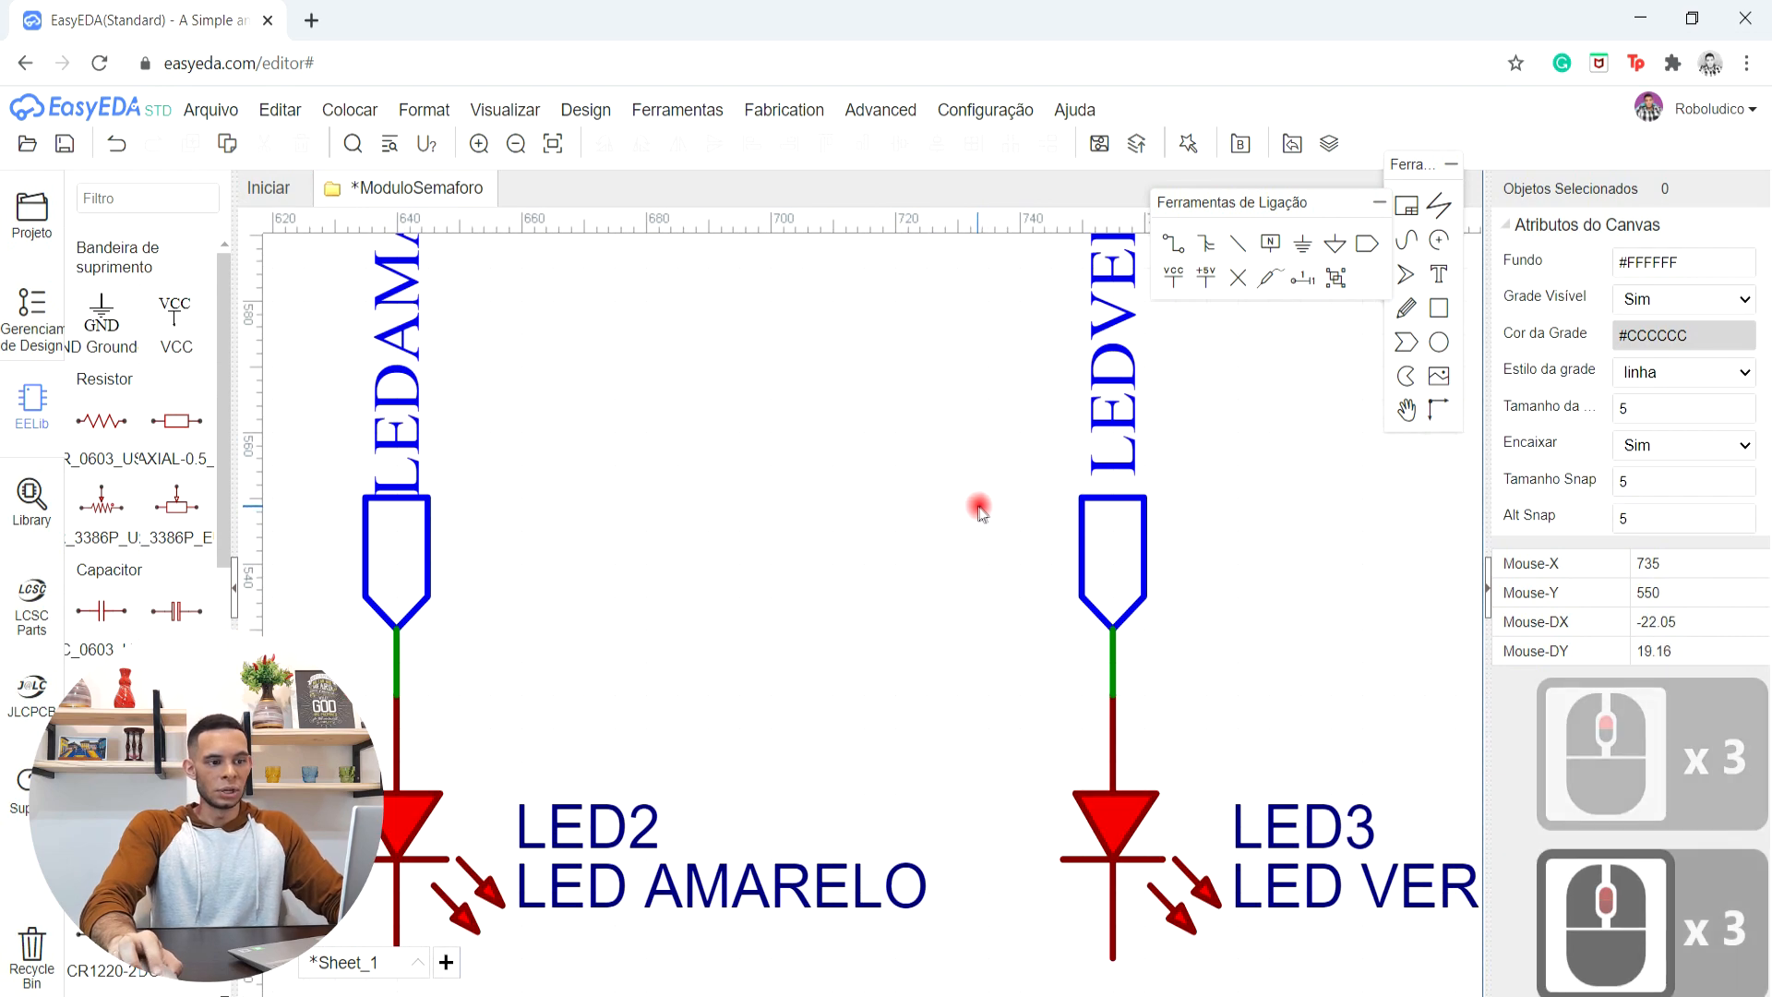
scroll(979, 510, down, 5)
scroll(969, 512, up, 3)
middle_drag(932, 520, 1323, 426)
middle_drag(832, 740, 1341, 466)
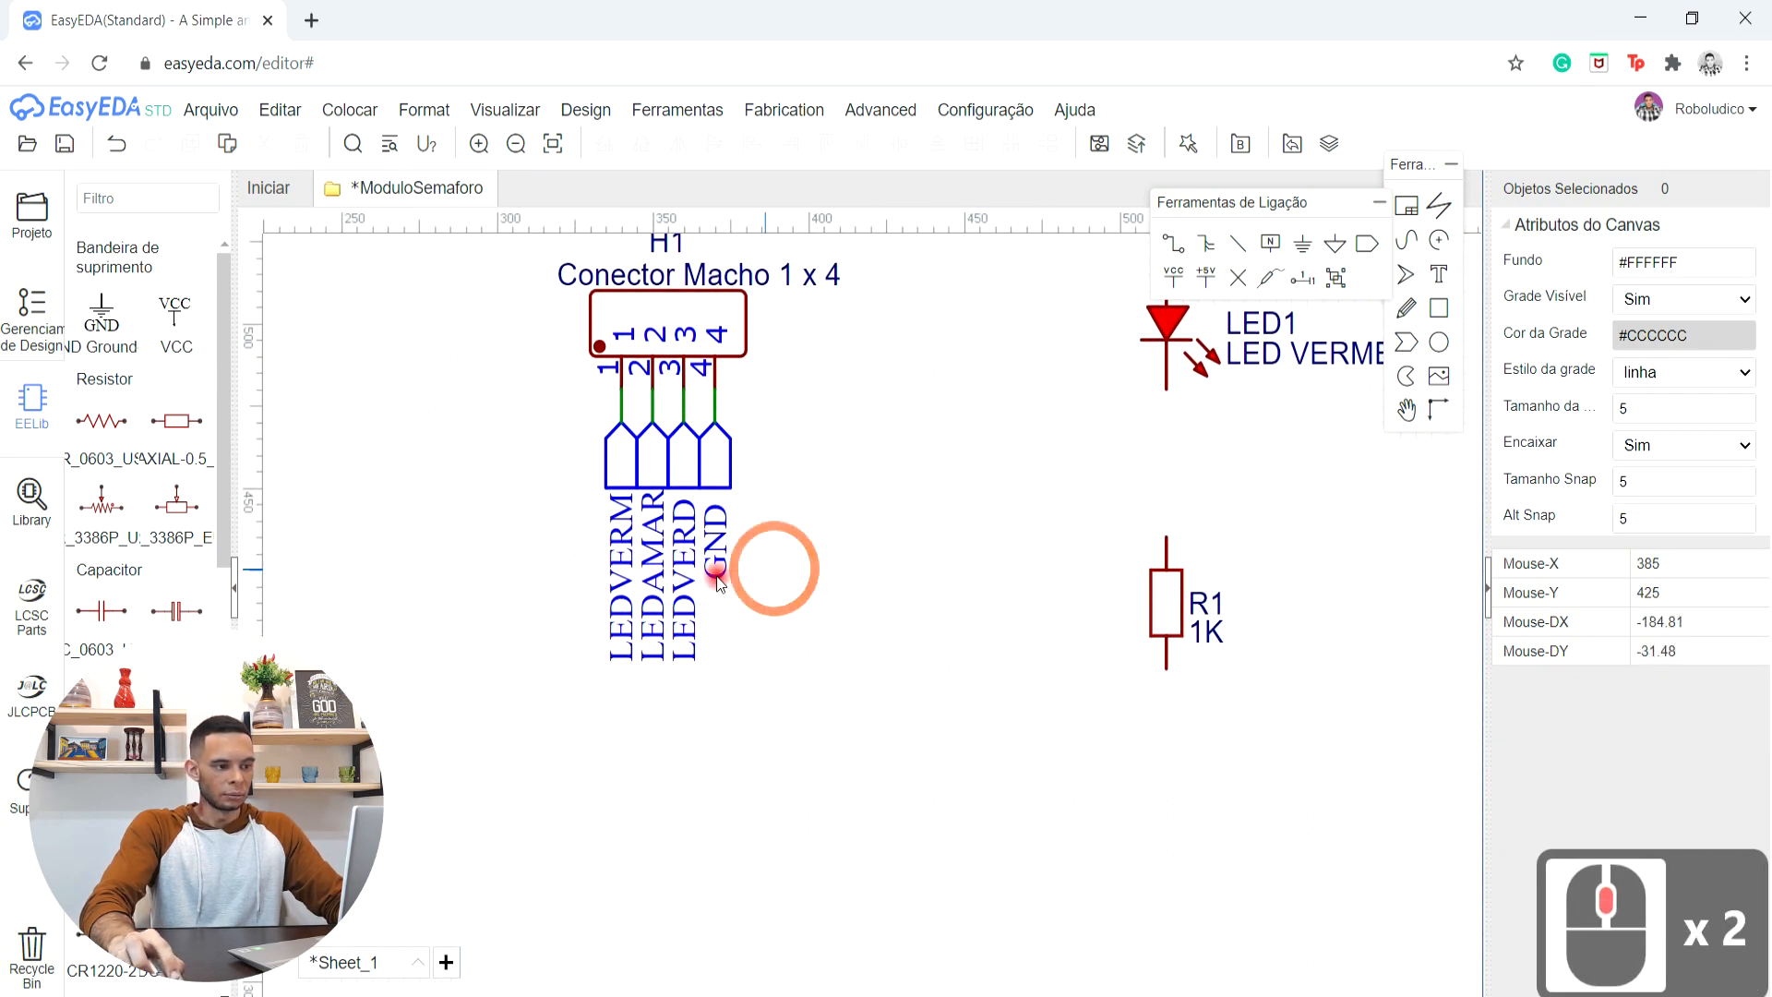
middle_drag(838, 512, 653, 744)
middle_drag(1265, 384, 1056, 522)
middle_drag(604, 708, 953, 486)
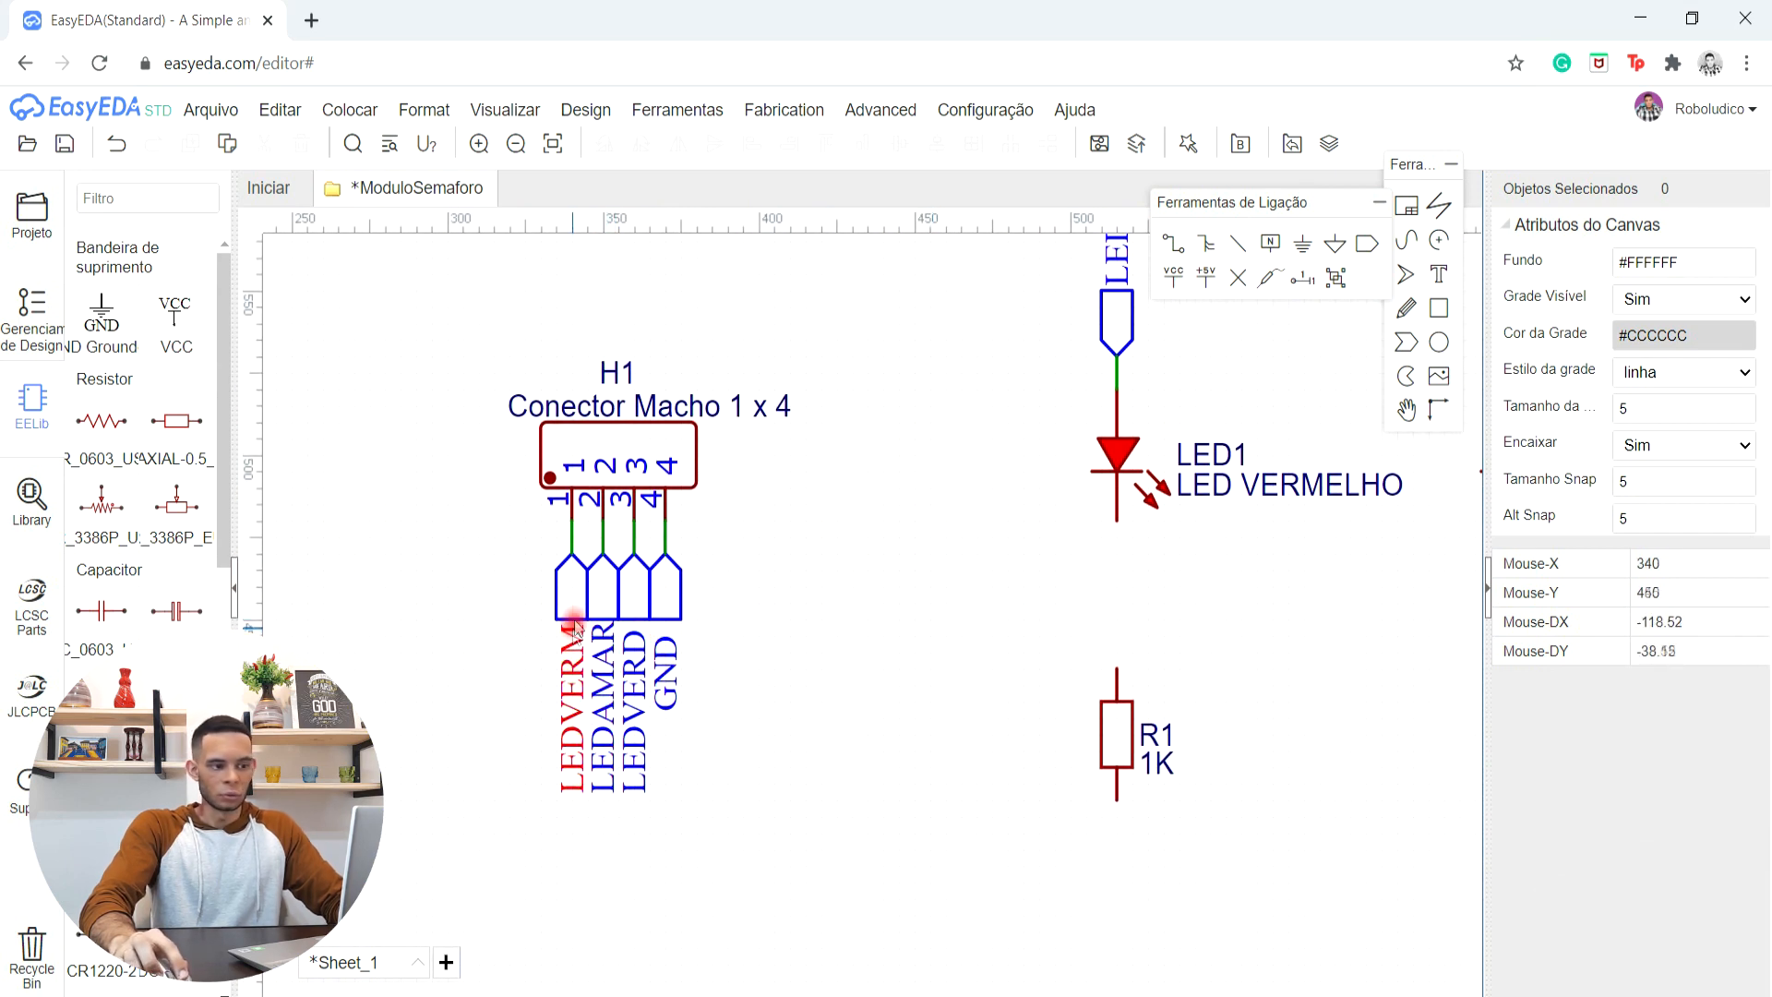
right_drag(1009, 439, 935, 624)
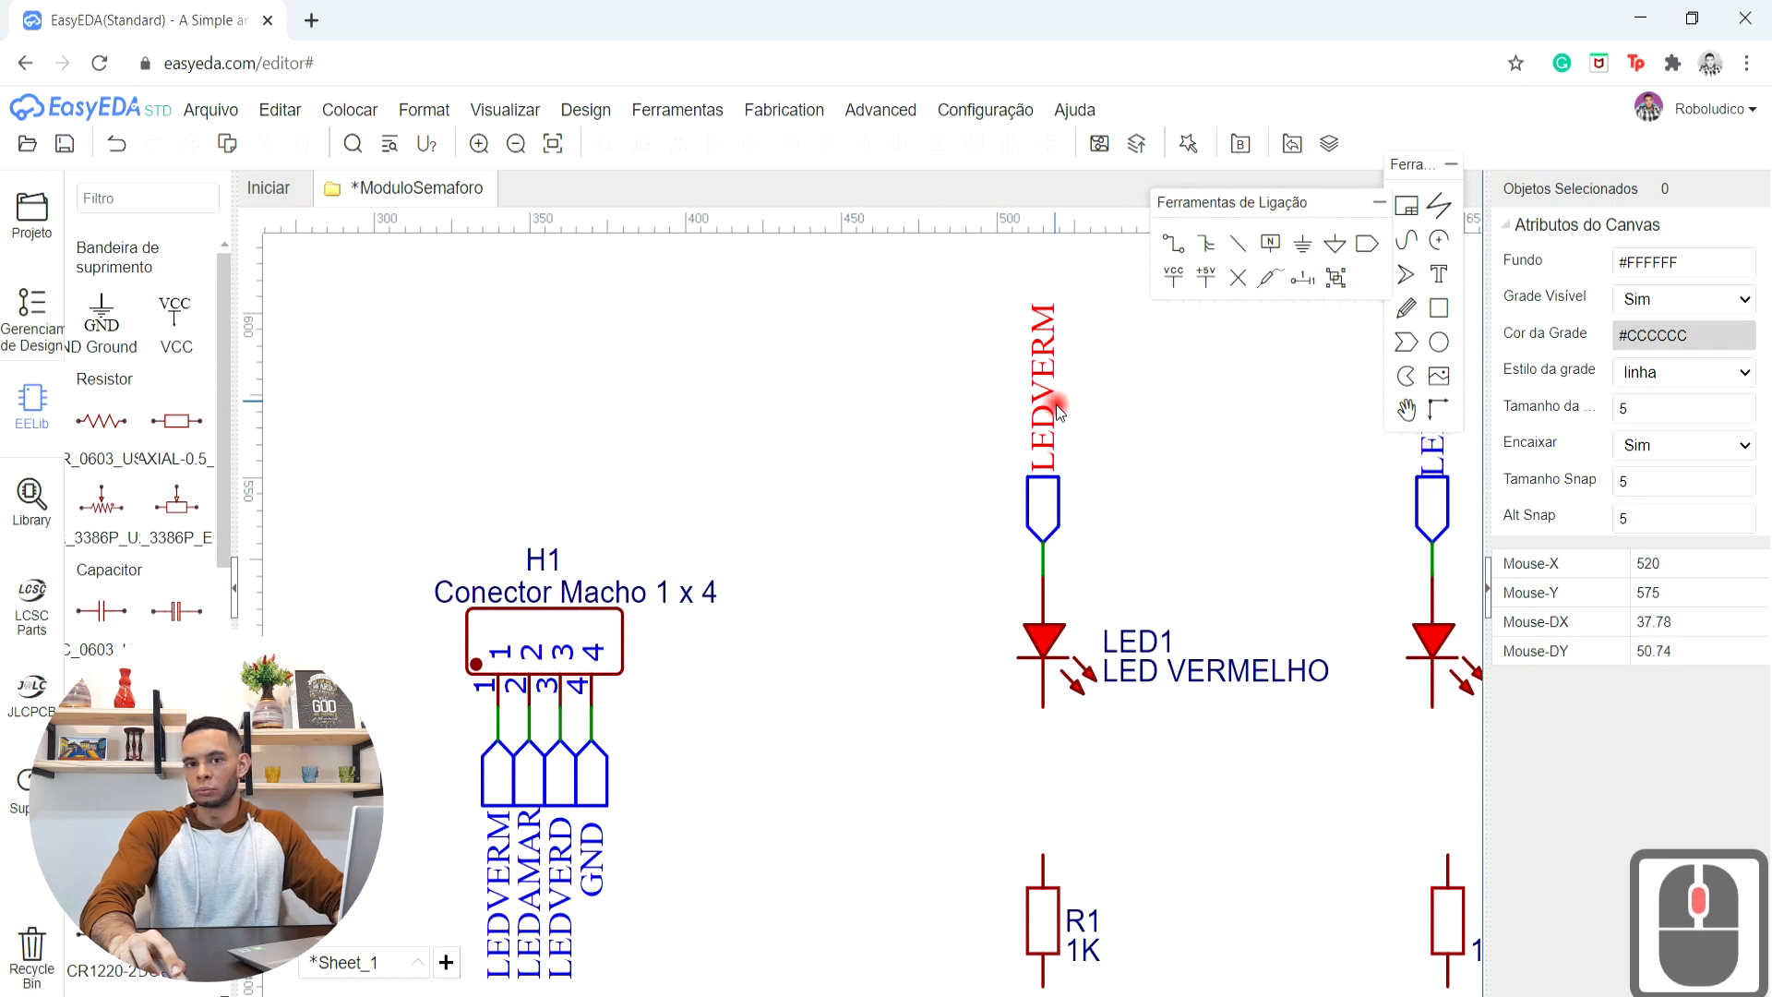
scroll(1148, 496, down, 2)
middle_drag(1016, 428, 874, 391)
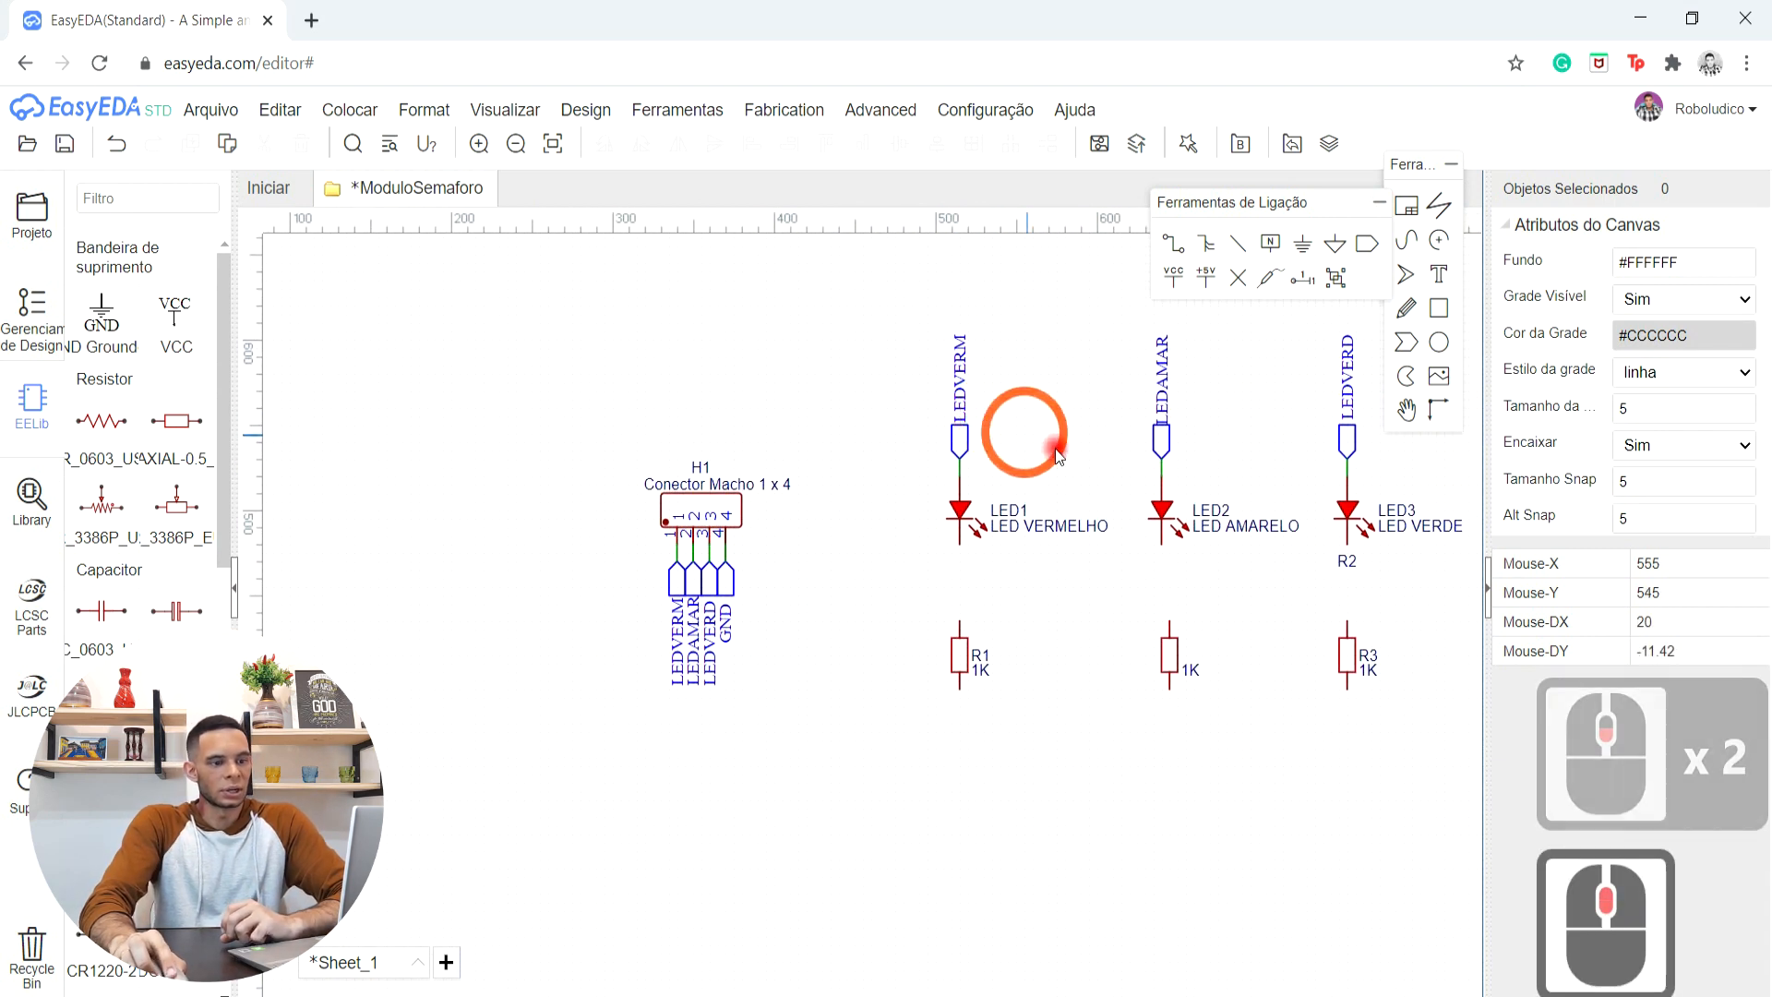
middle_drag(1110, 455, 1004, 422)
scroll(1063, 523, up, 2)
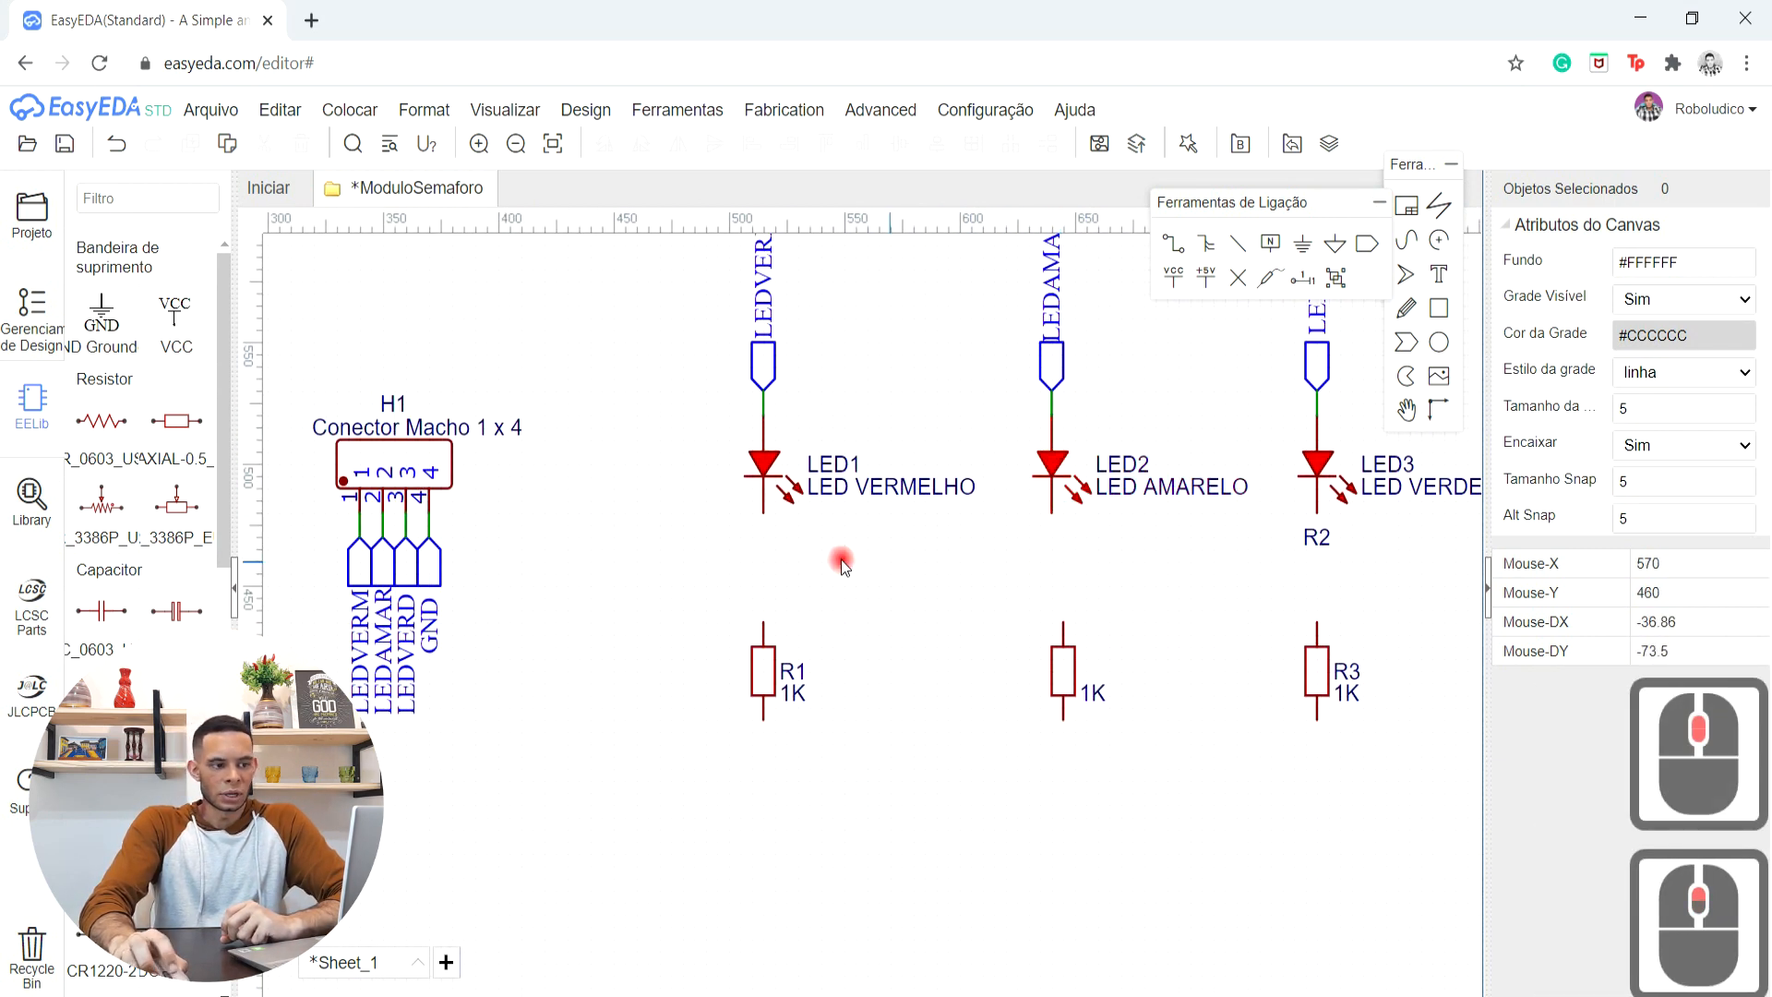
- Wire LED1's lower pin straight down to the upper pin of resistor R1
click(1173, 246)
scroll(742, 549, down, 2)
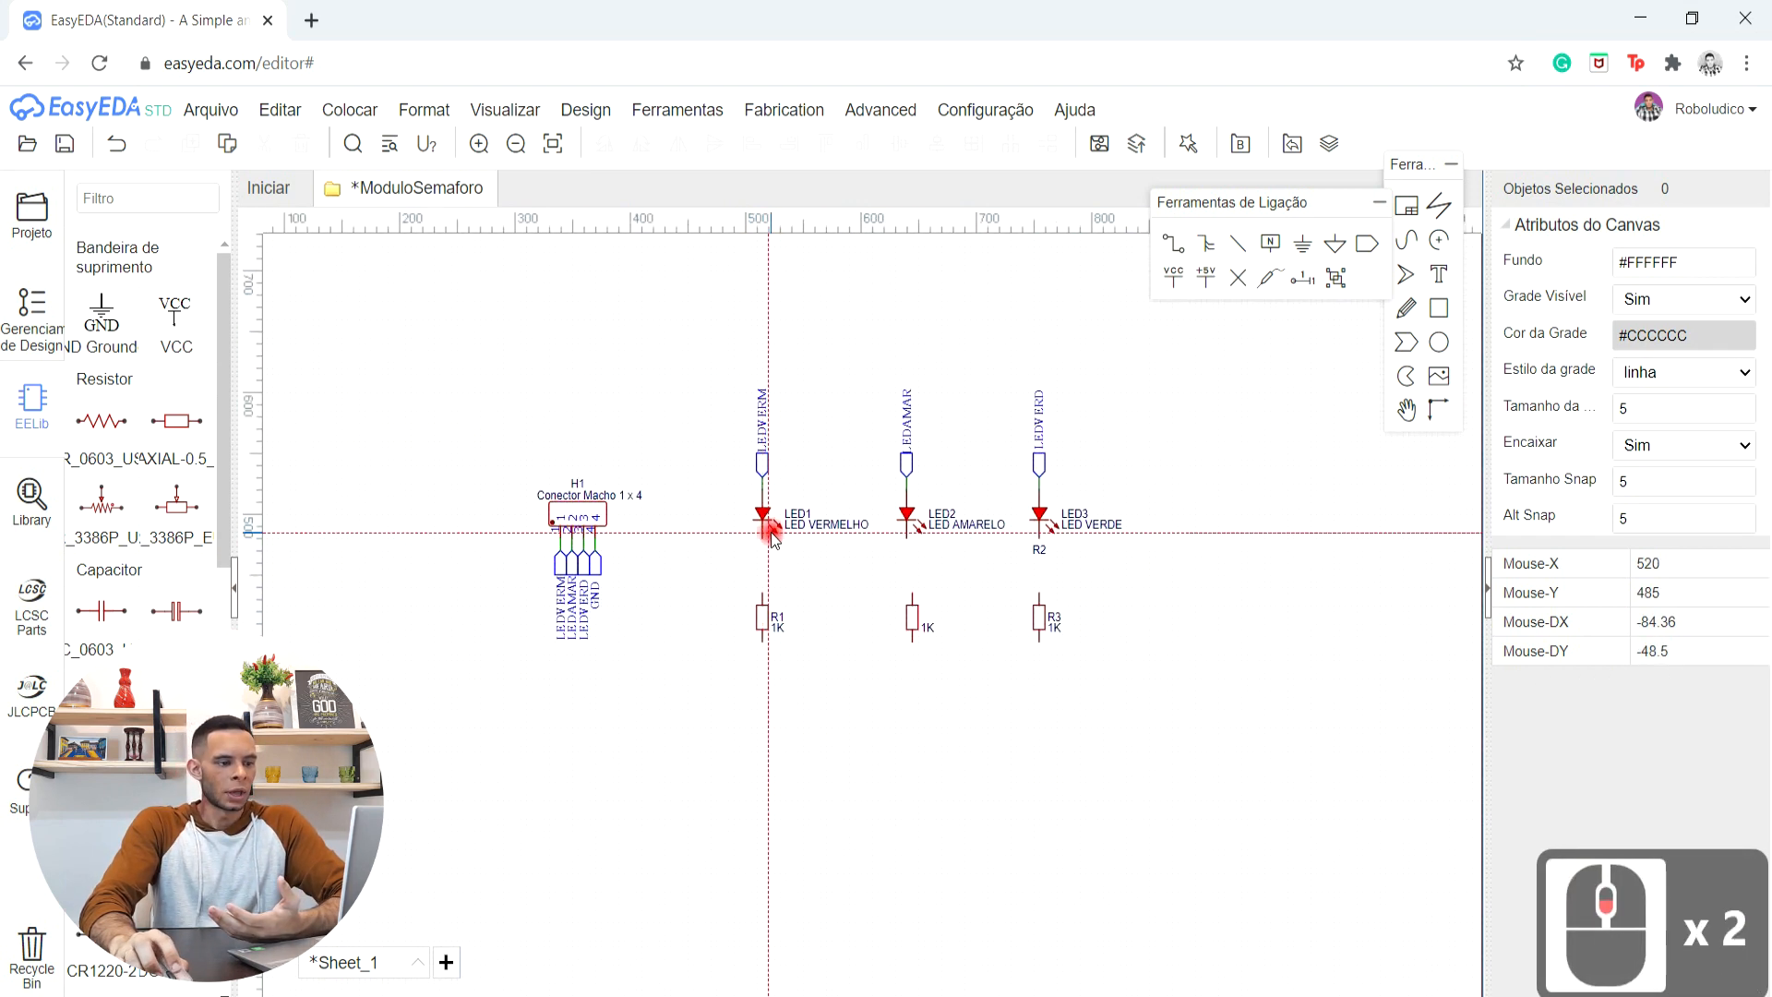
scroll(764, 538, up, 3)
click(752, 546)
click(750, 699)
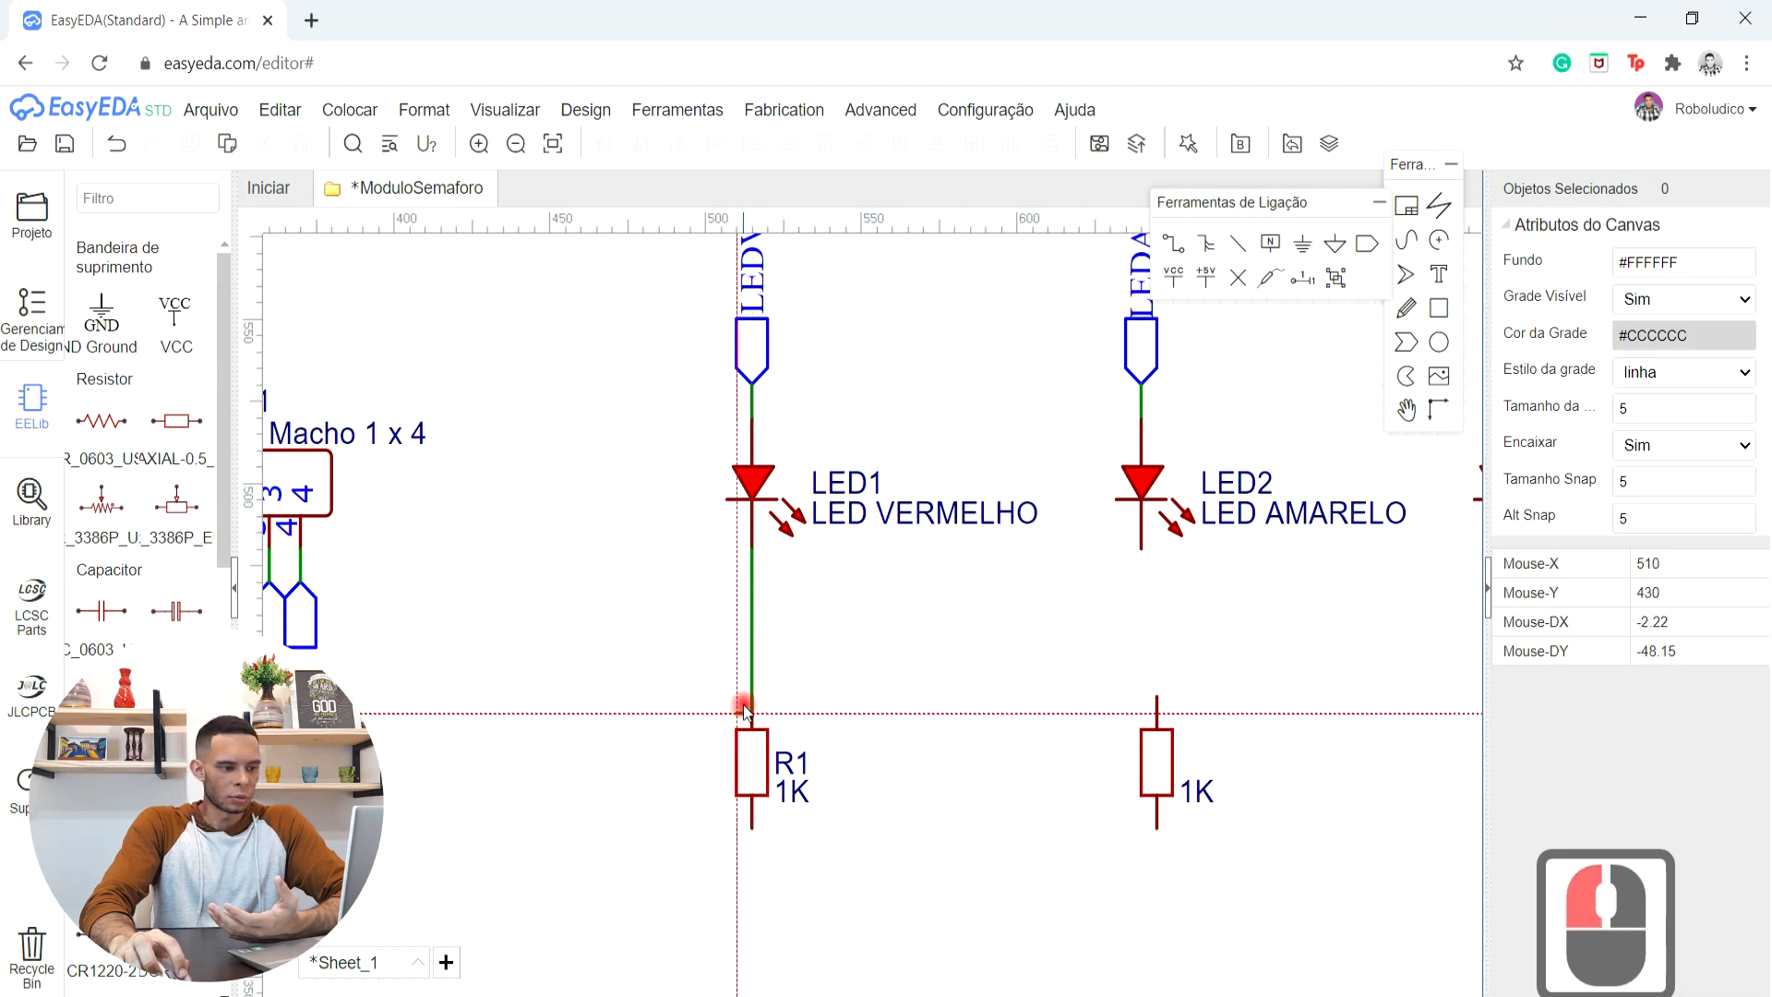
- Wire LED2's lower pin to the upper pin of the 1K resistor R2 below it and end wiring
click(1141, 547)
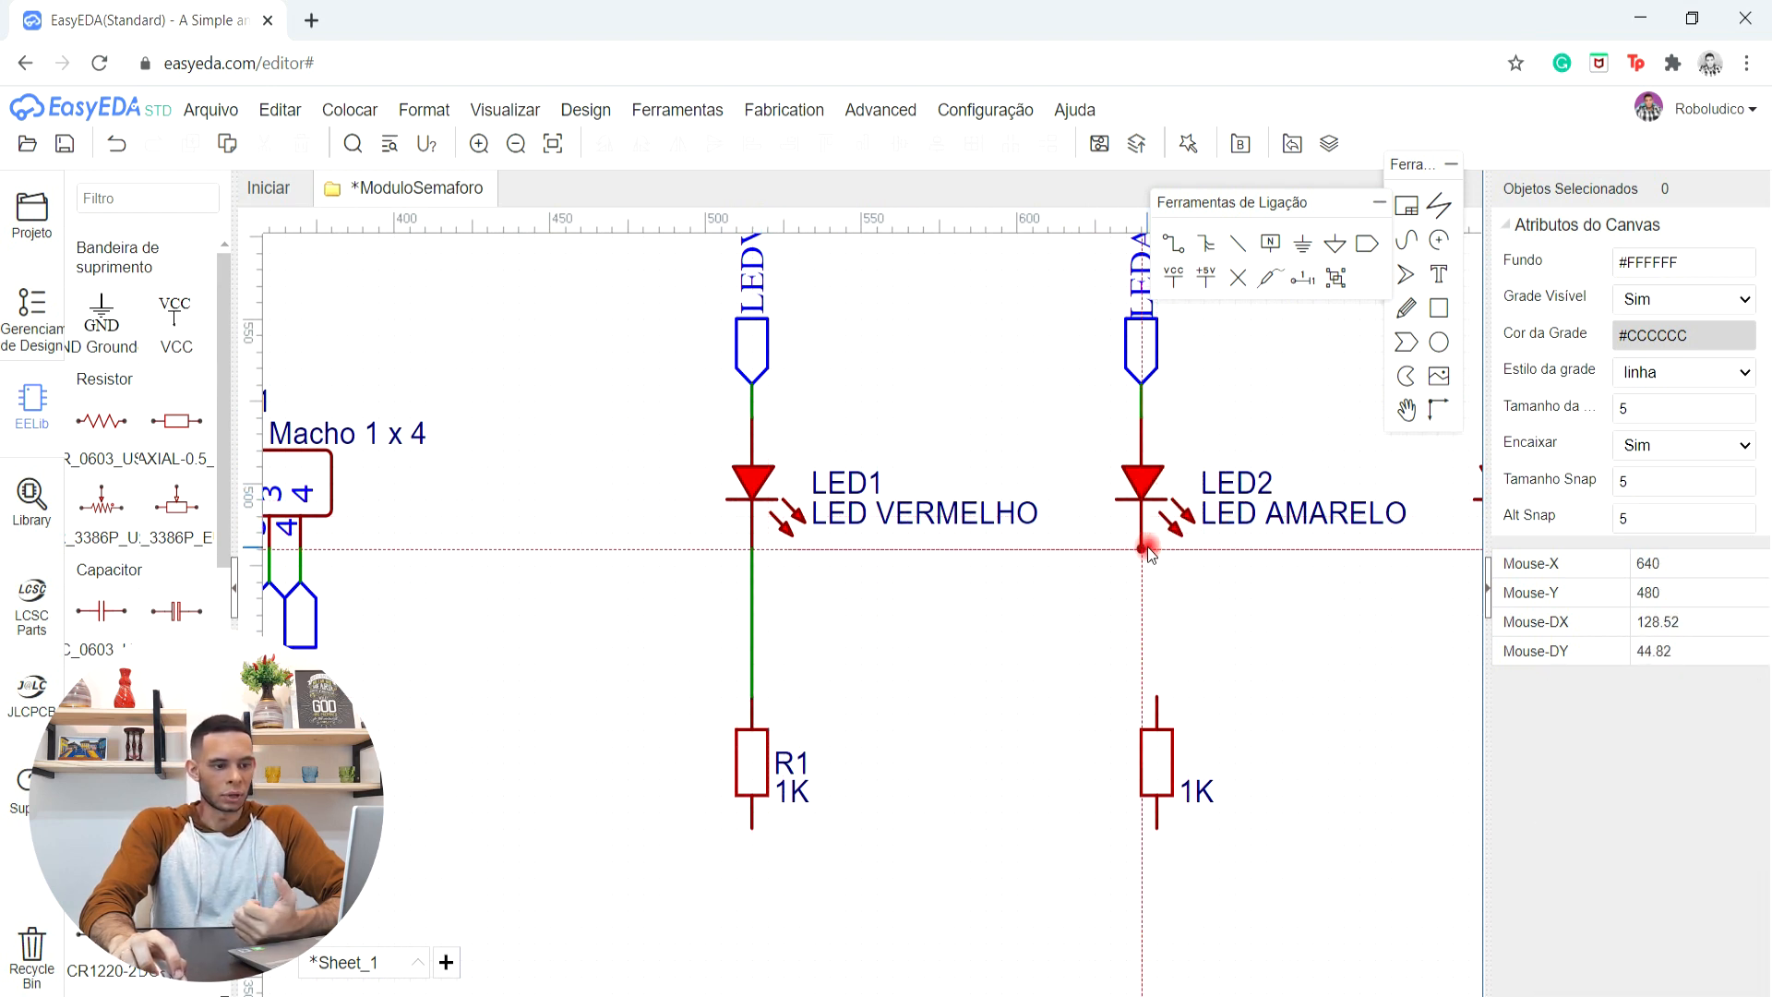
click(1147, 547)
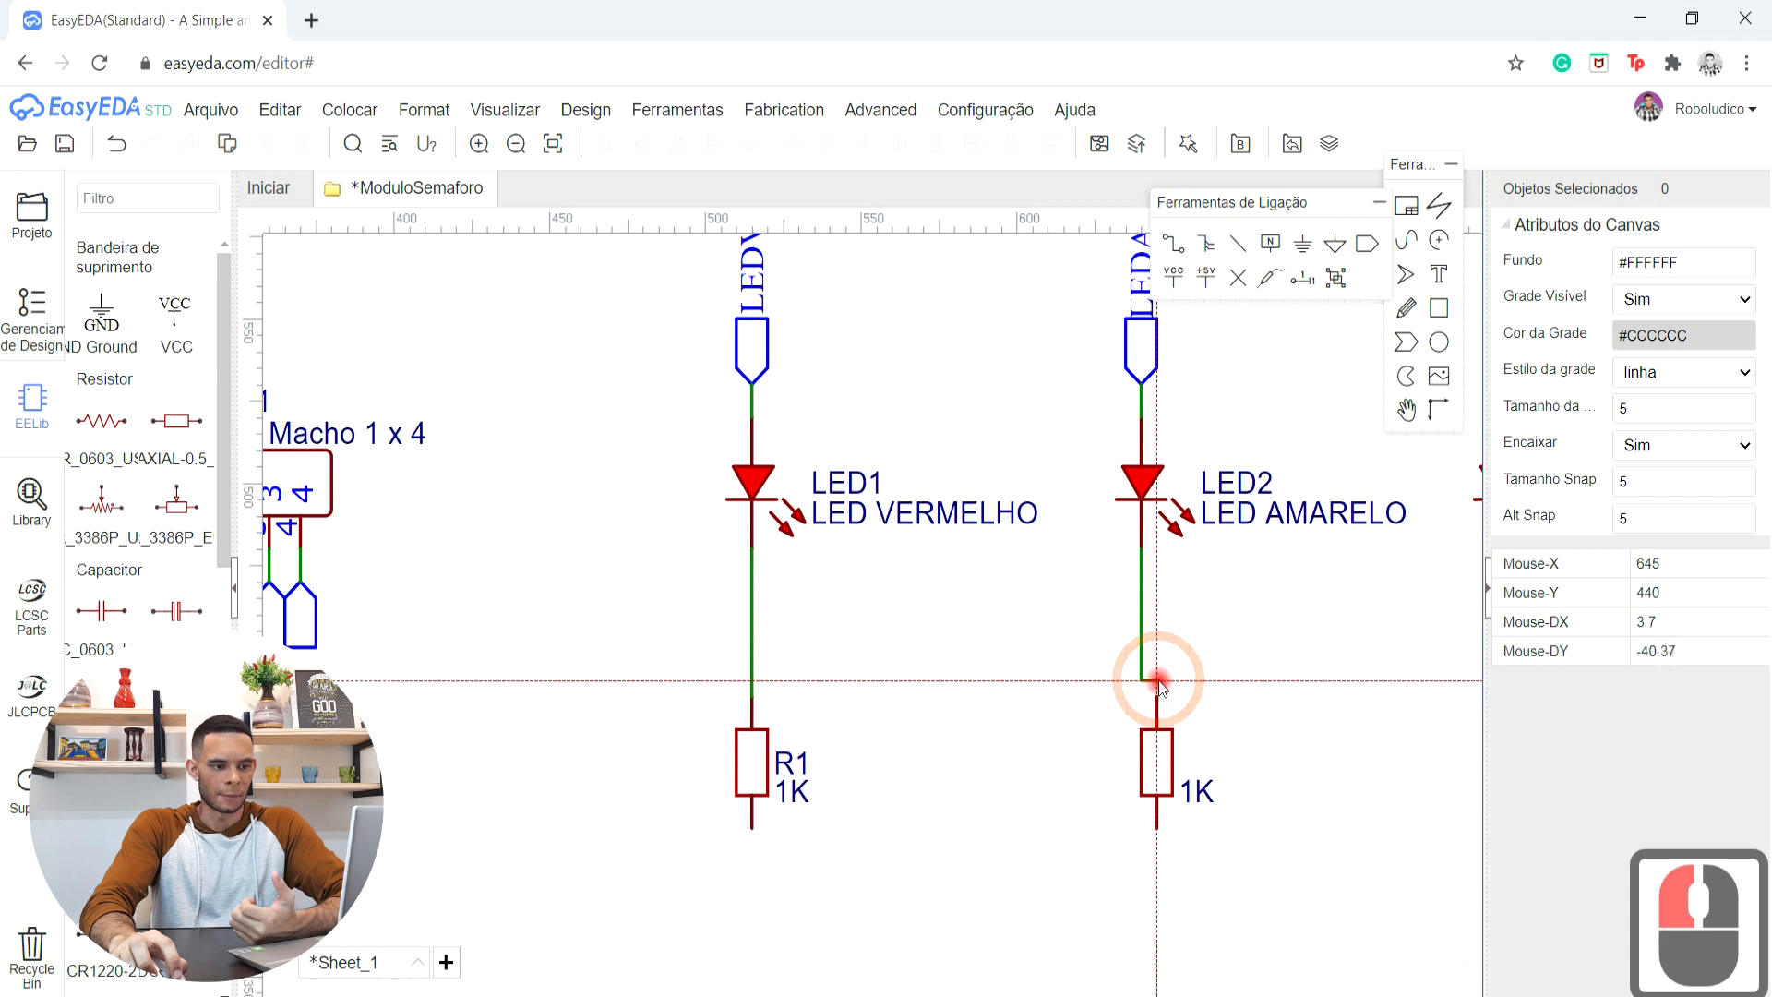
click(1173, 714)
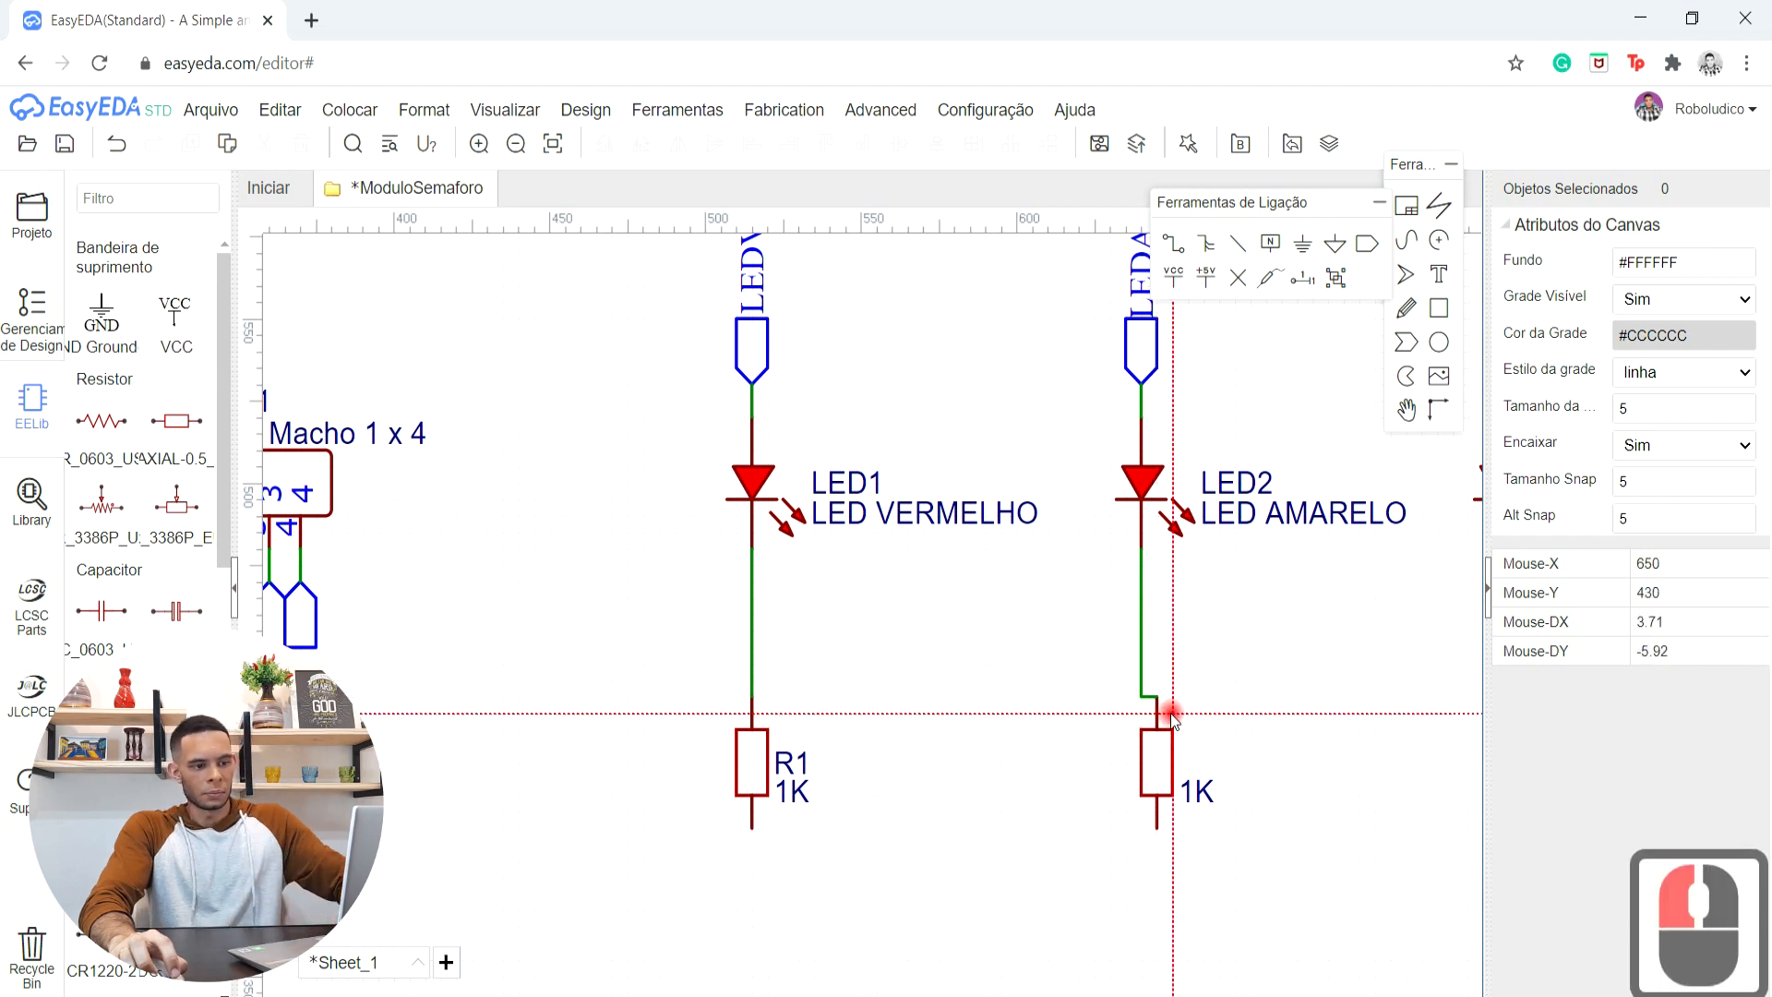
key(Escape)
- Move resistor R2 directly beneath LED2 so the wire between them runs straight
click(1157, 754)
drag(1157, 753, 1141, 738)
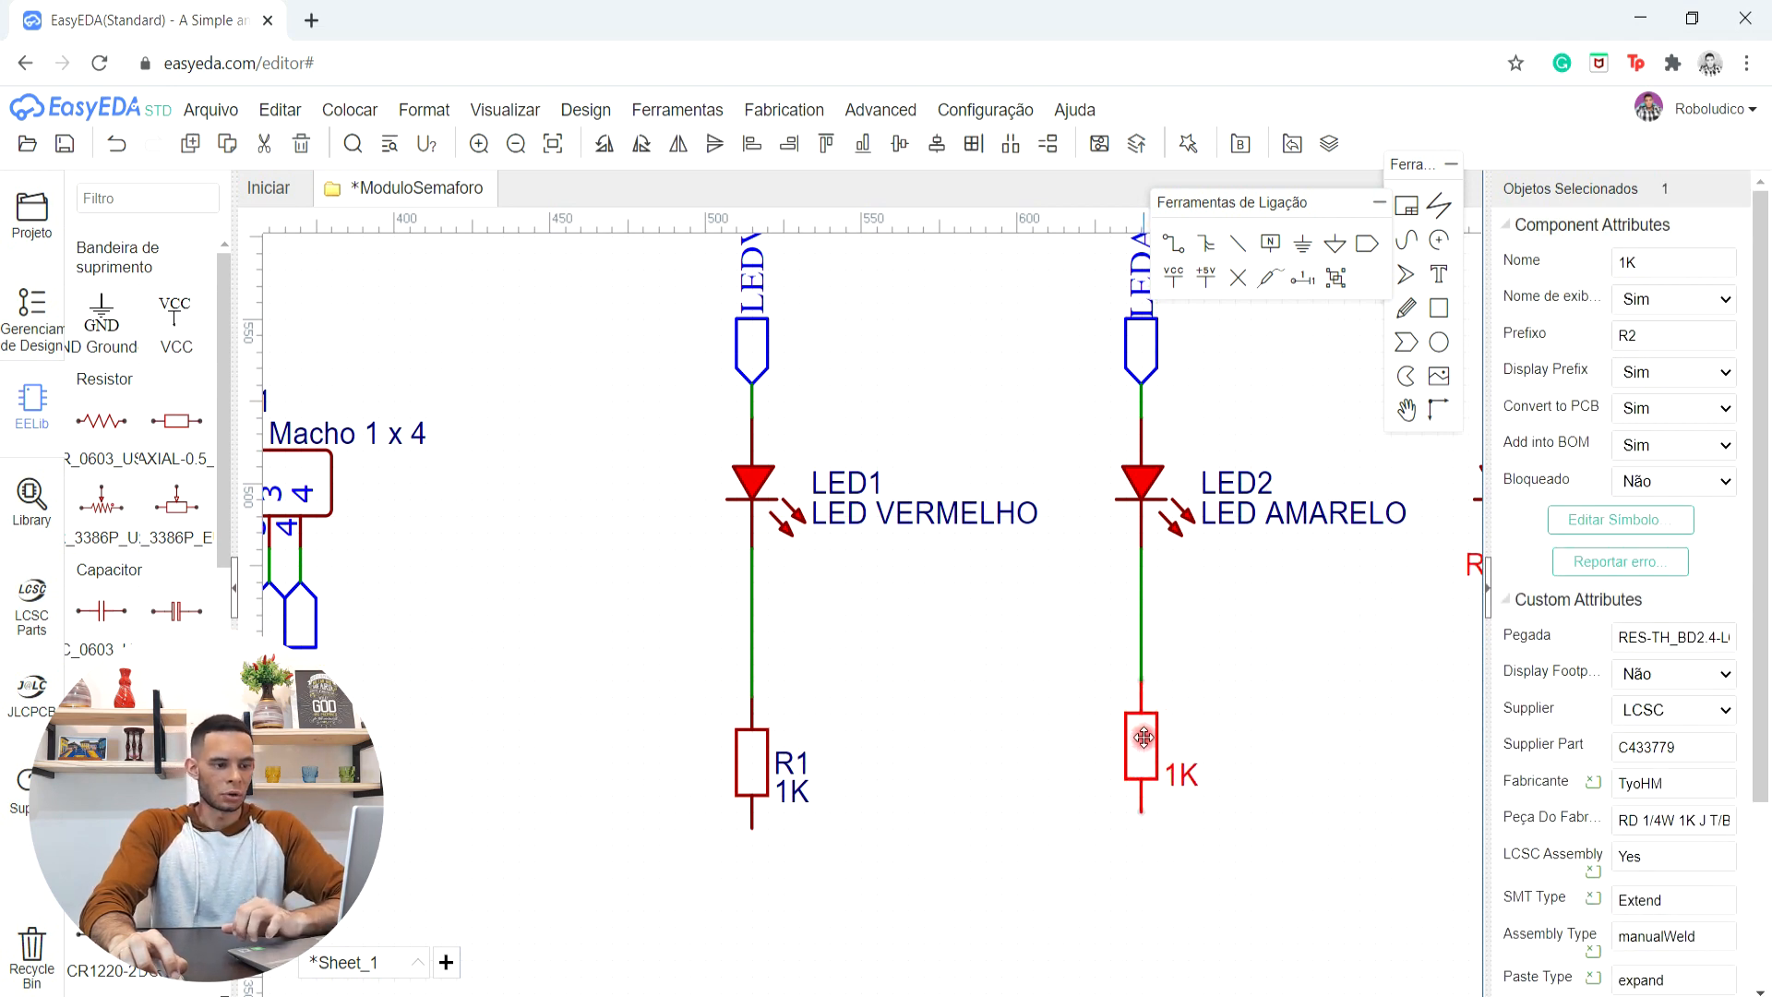
scroll(1141, 746, up, 2)
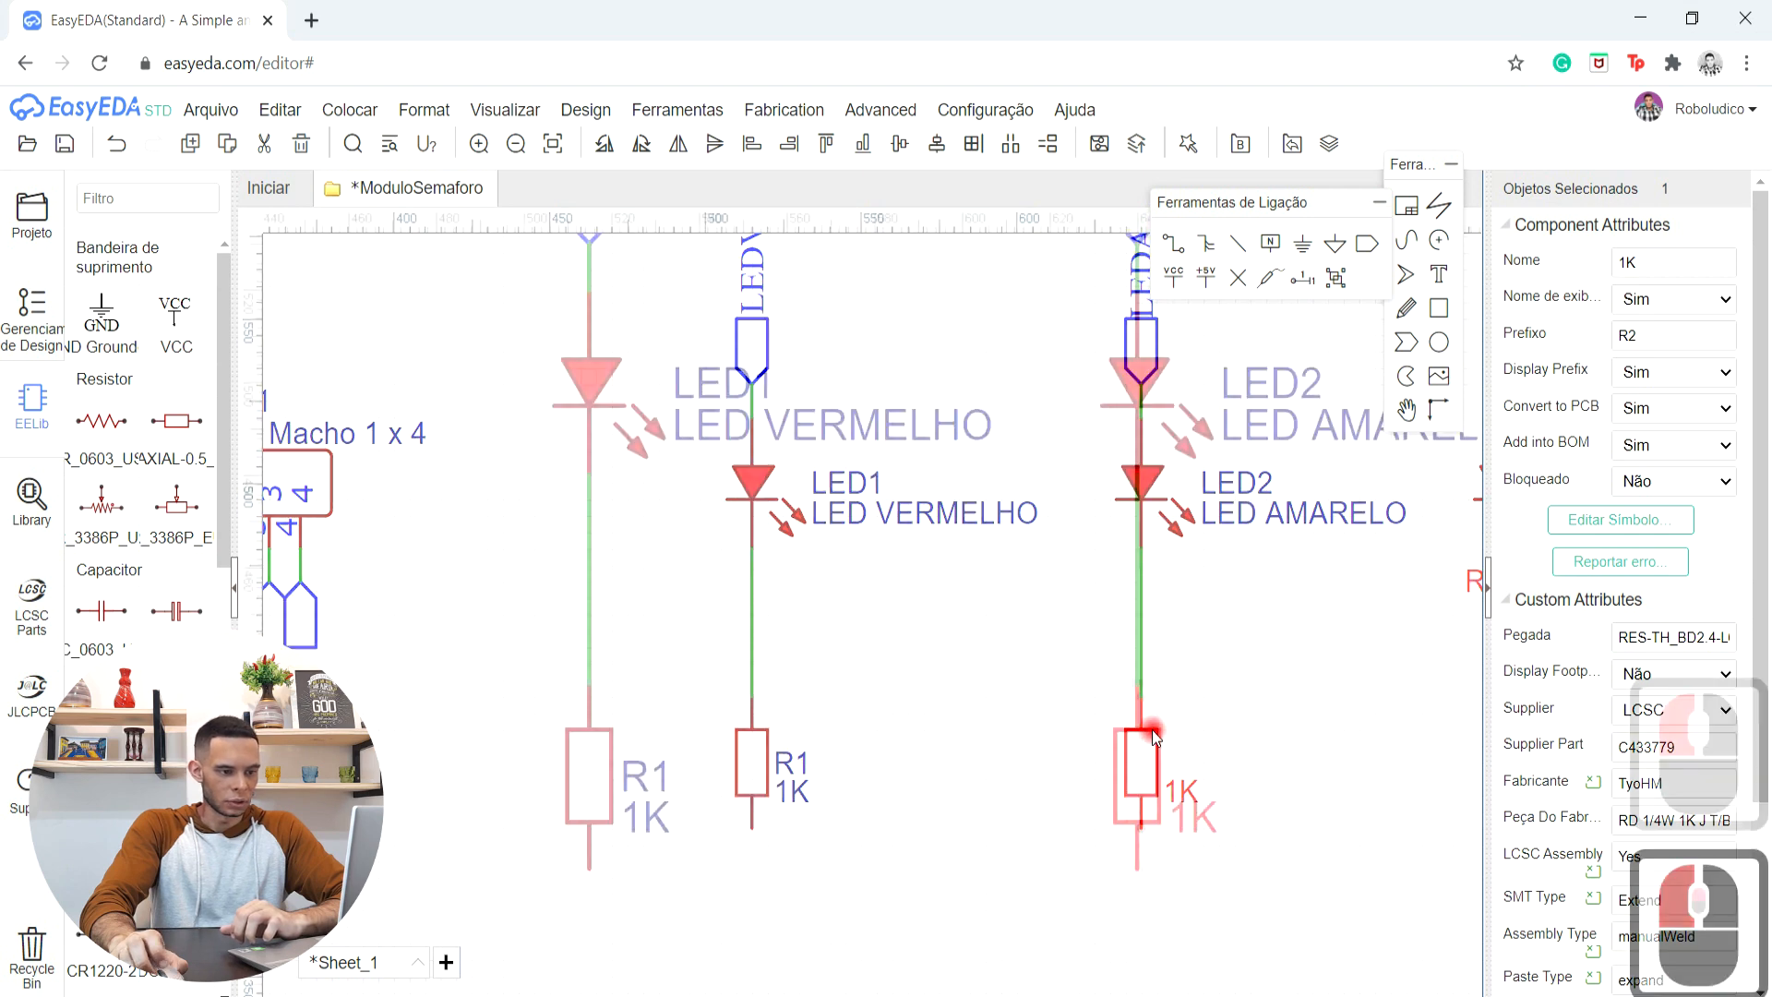
click(1141, 741)
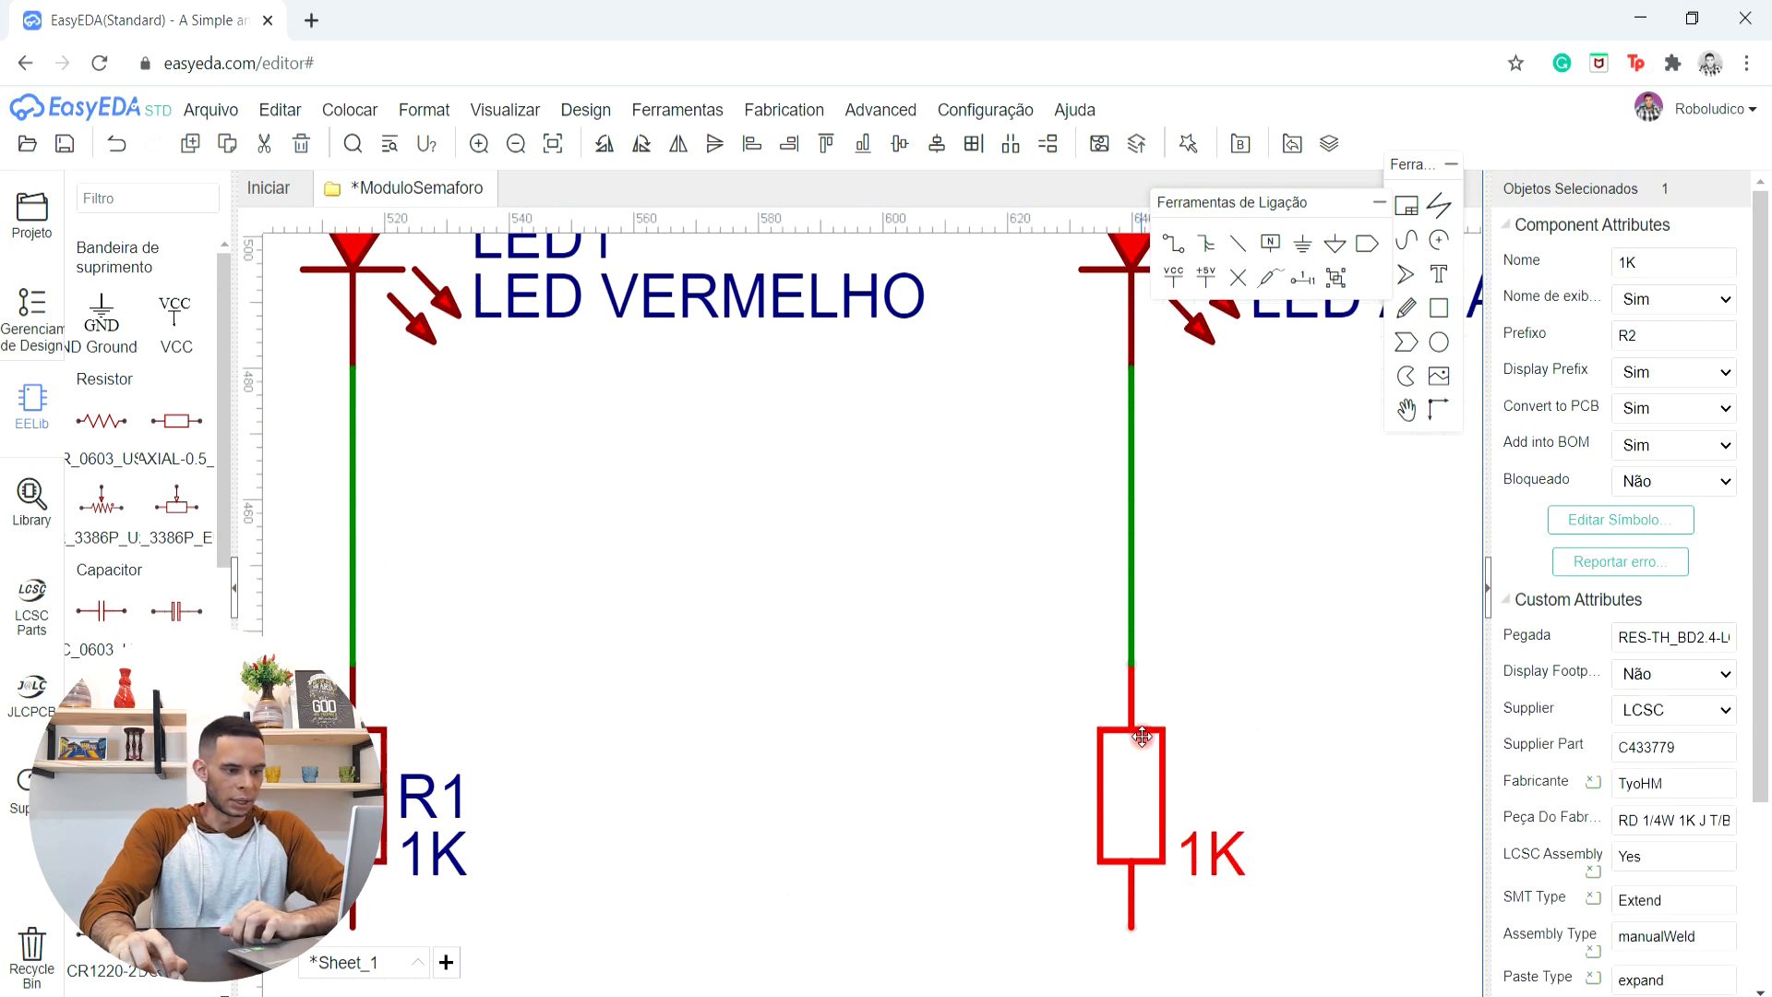
- Wire LED3's lower pin straight down to the upper pin of resistor R3 and end wiring
click(1143, 737)
scroll(1194, 728, down, 3)
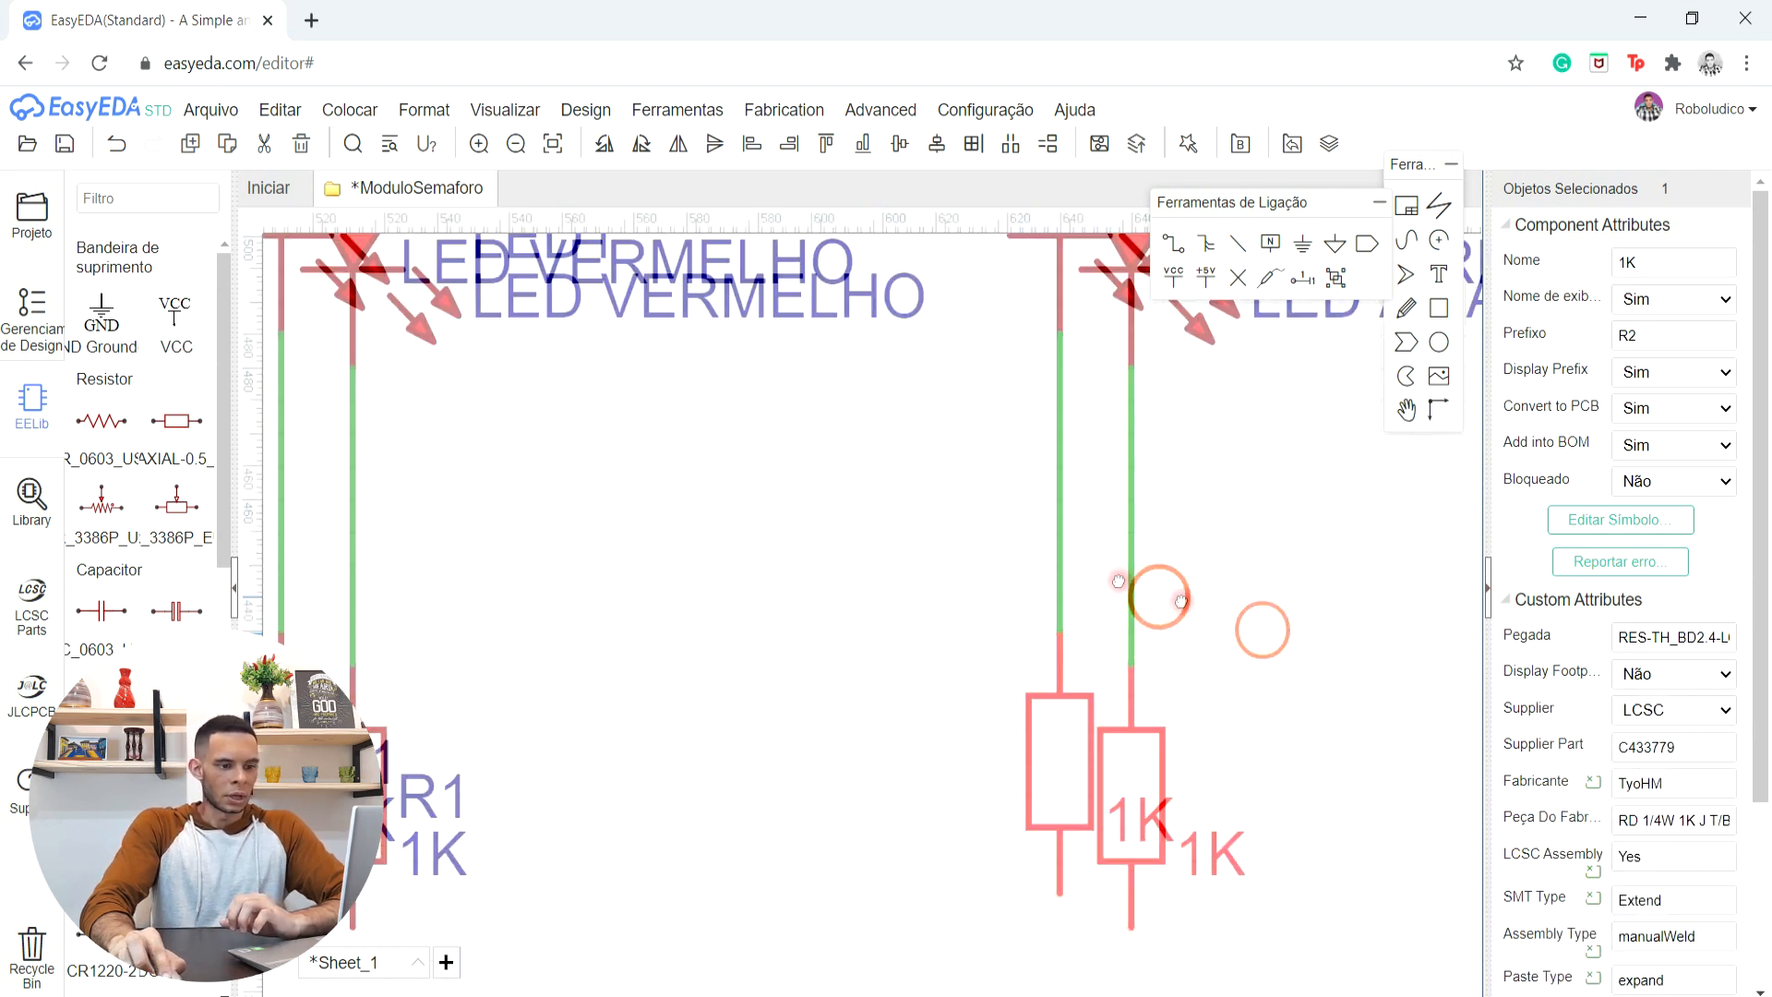
click(1173, 243)
click(1240, 454)
click(1235, 604)
click(1235, 605)
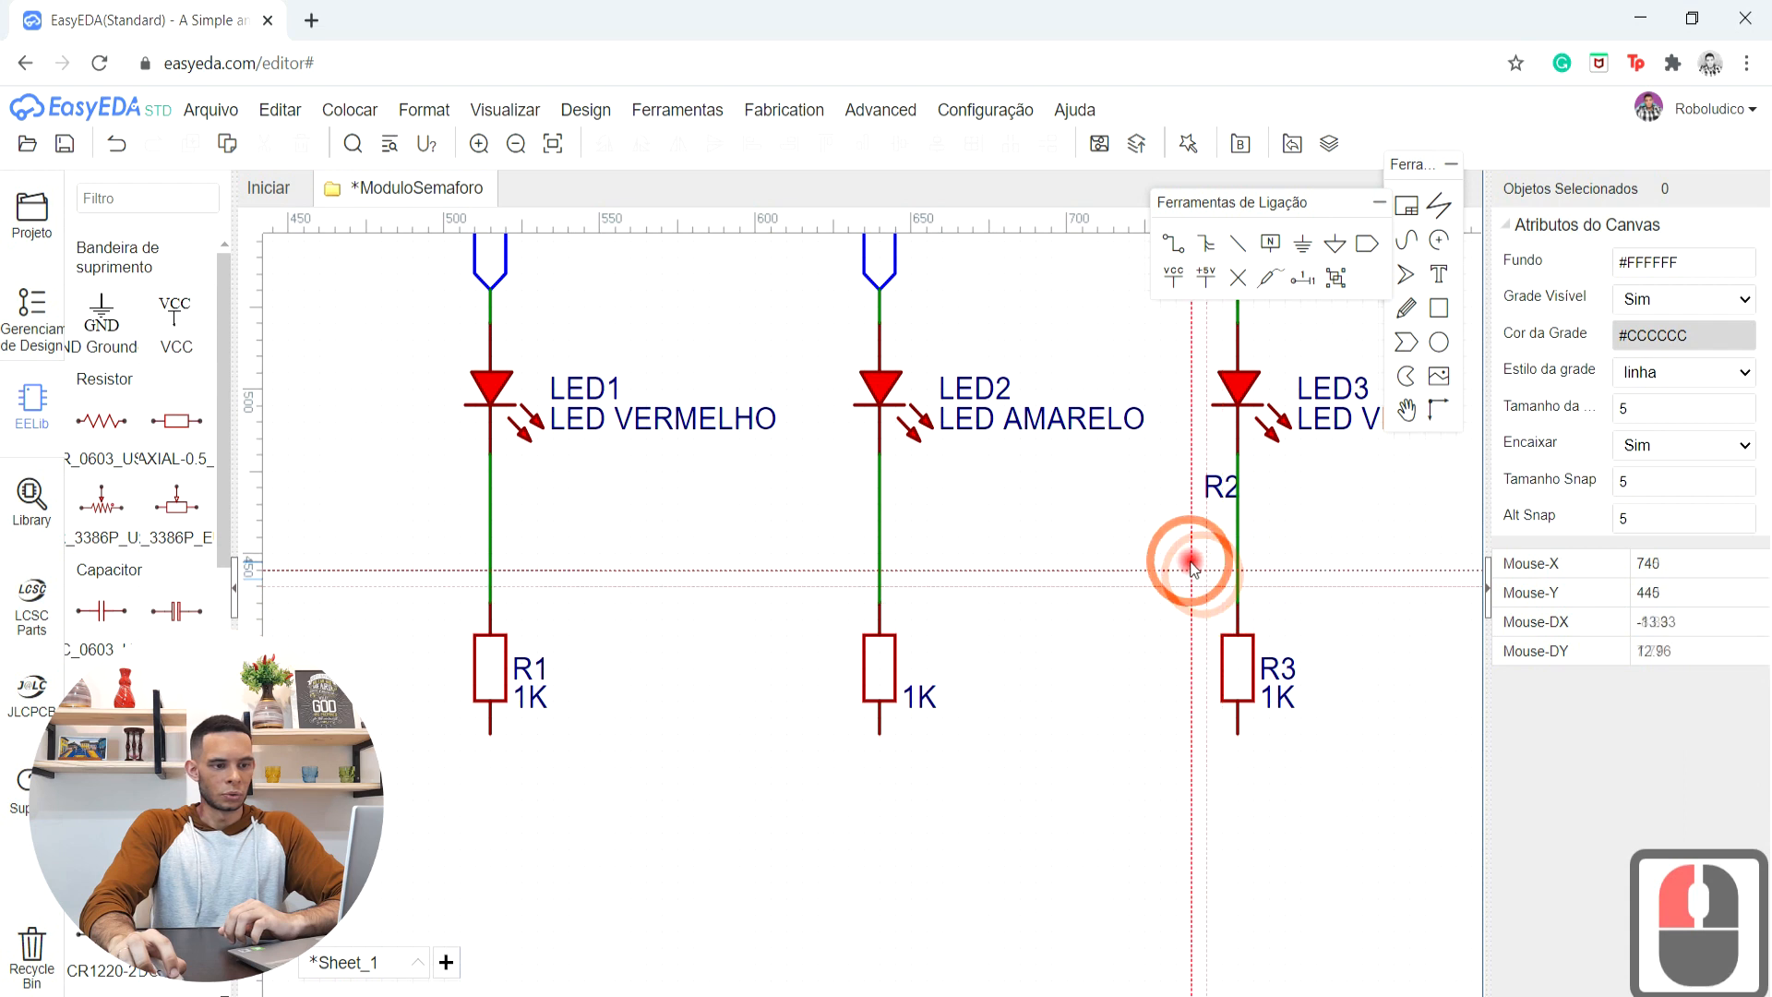
key(Escape)
- Move the R2 label beside its resistor, directly above the 1K value
drag(1216, 491, 927, 674)
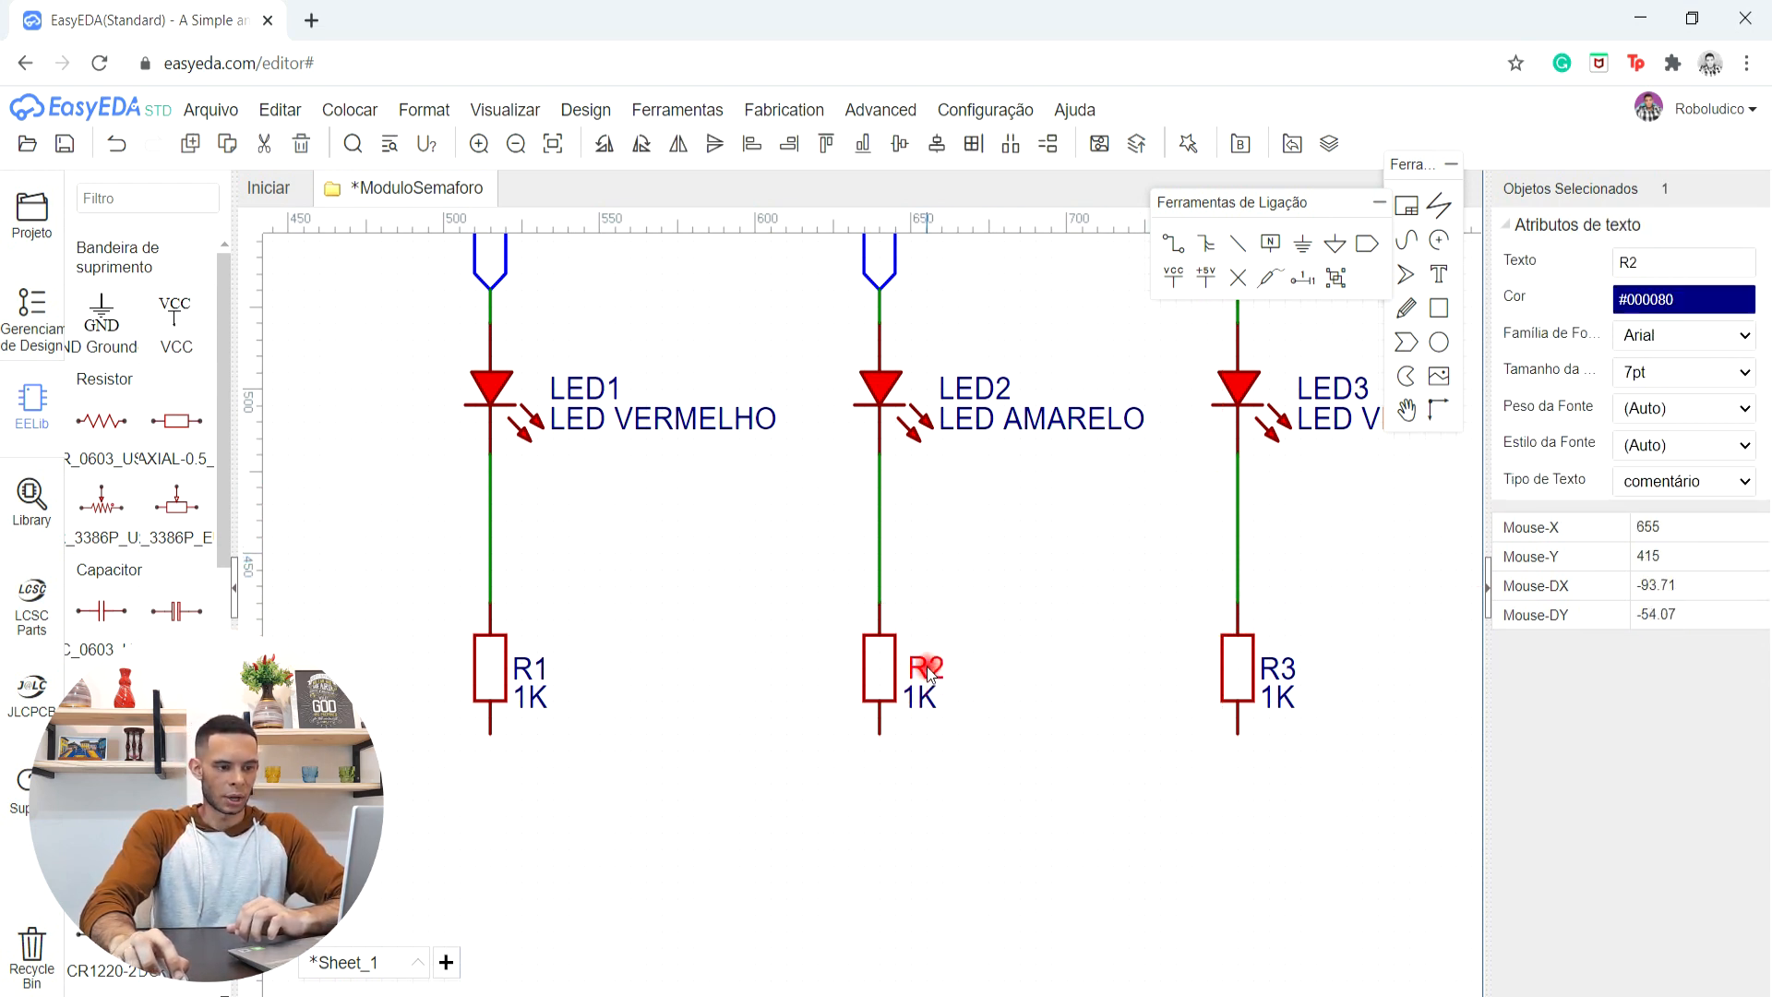
double_click(1024, 679)
scroll(1033, 674, down, 3)
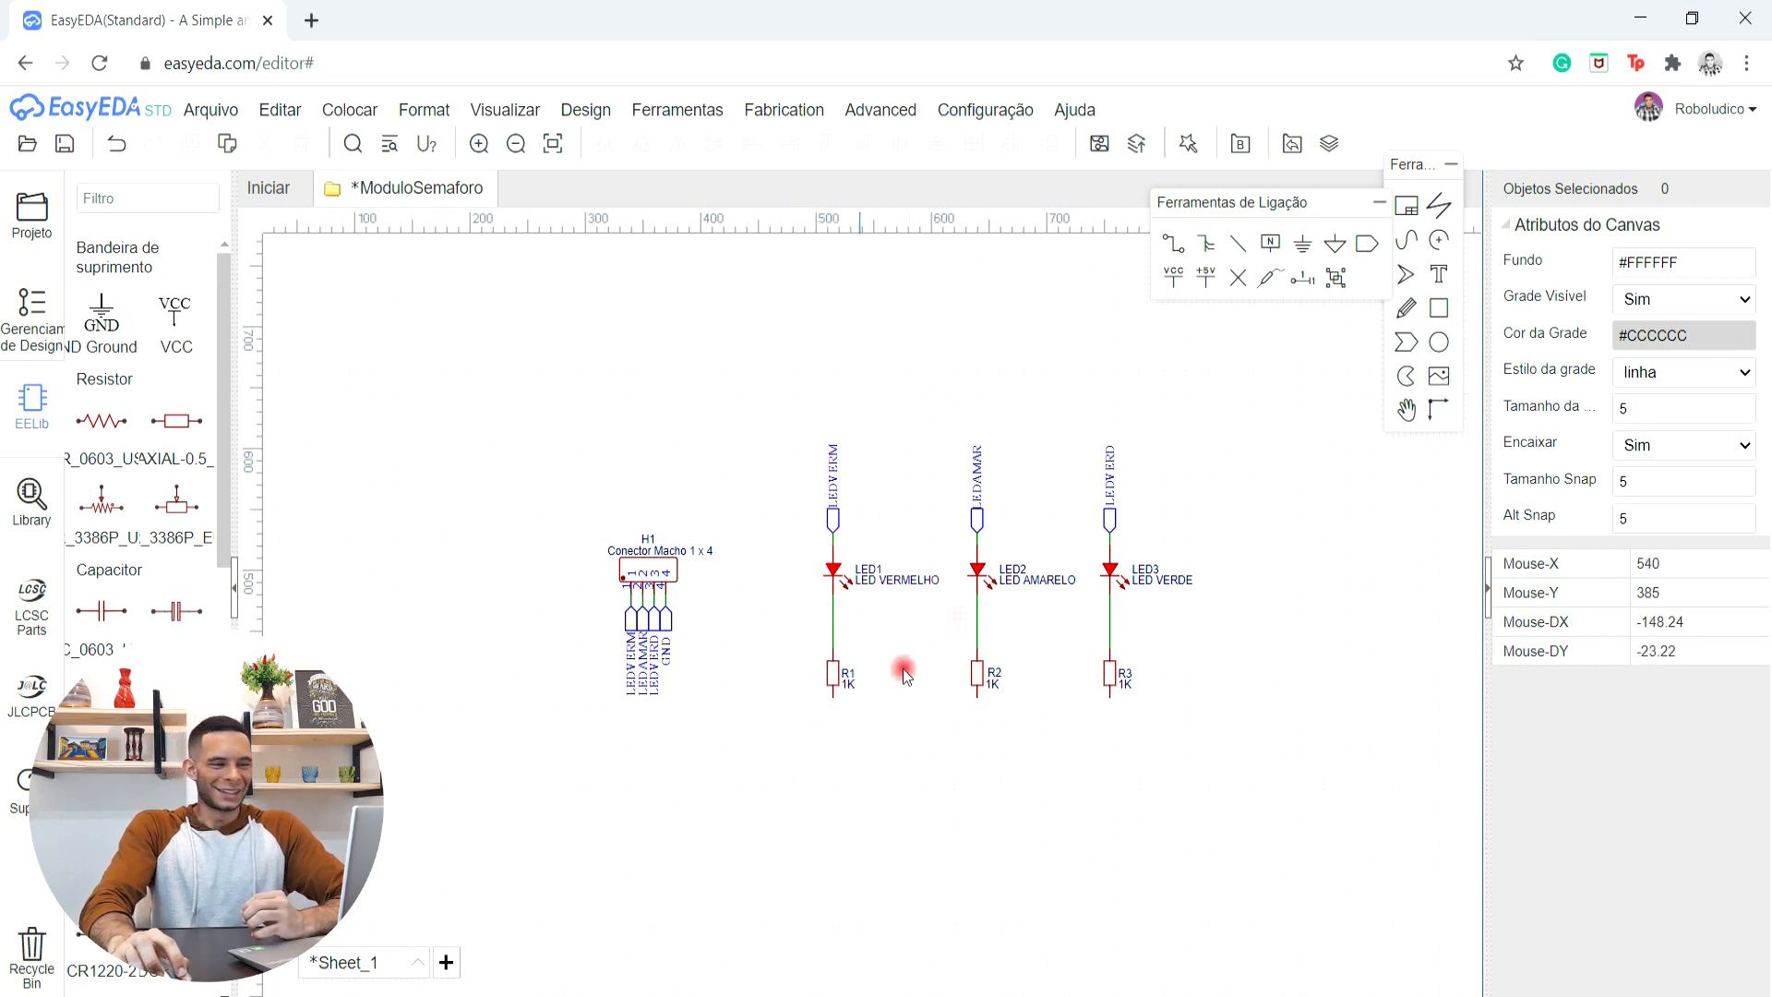
click(1365, 244)
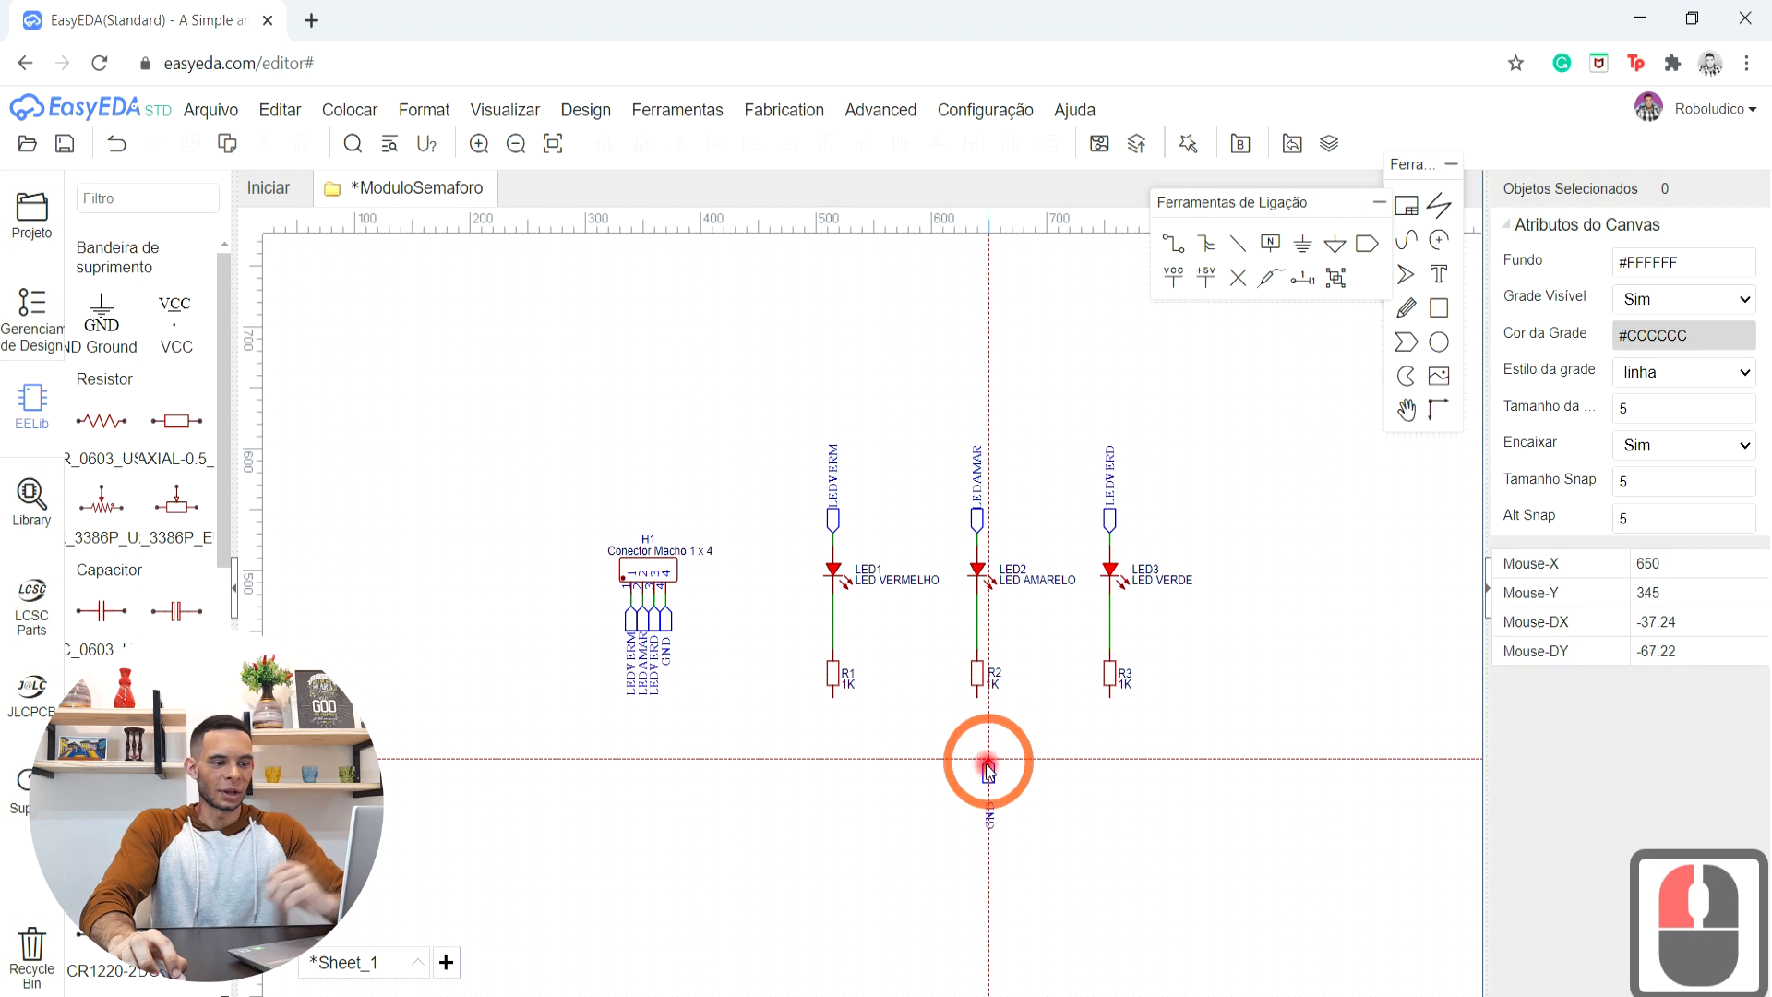
key(r)
key(r)
key(r)
key(r)
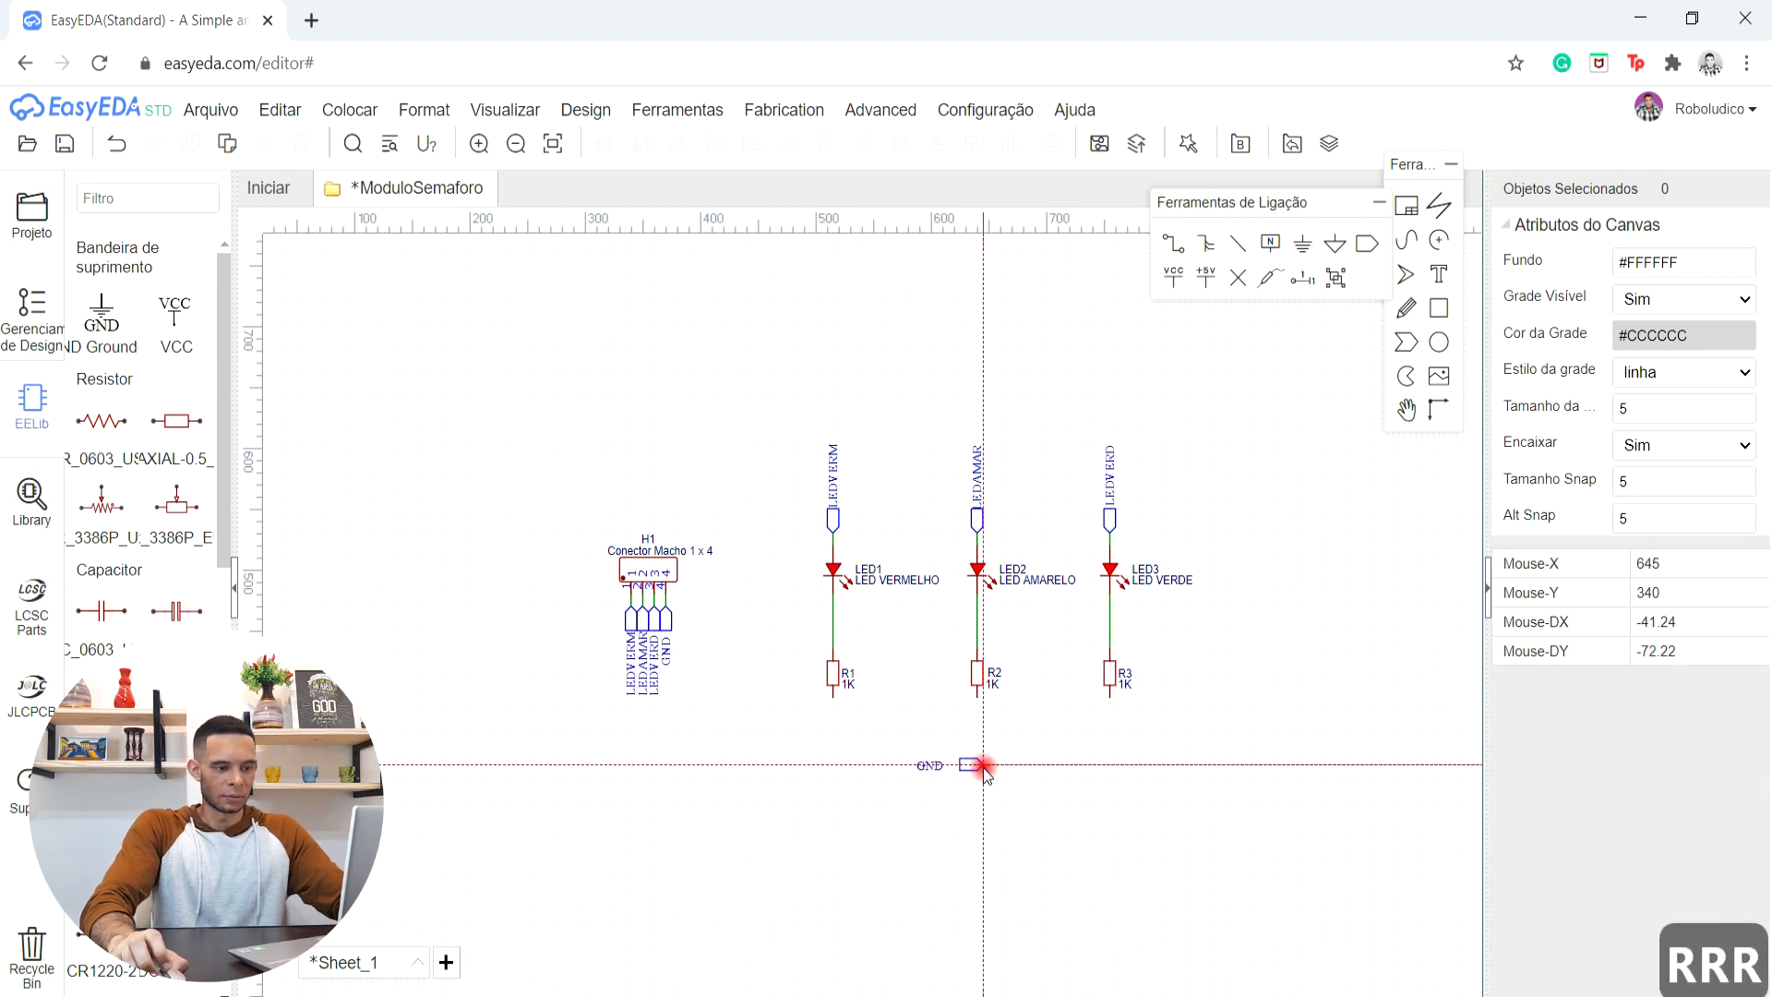
scroll(982, 766, up, 4)
scroll(983, 766, down, 4)
key(Escape)
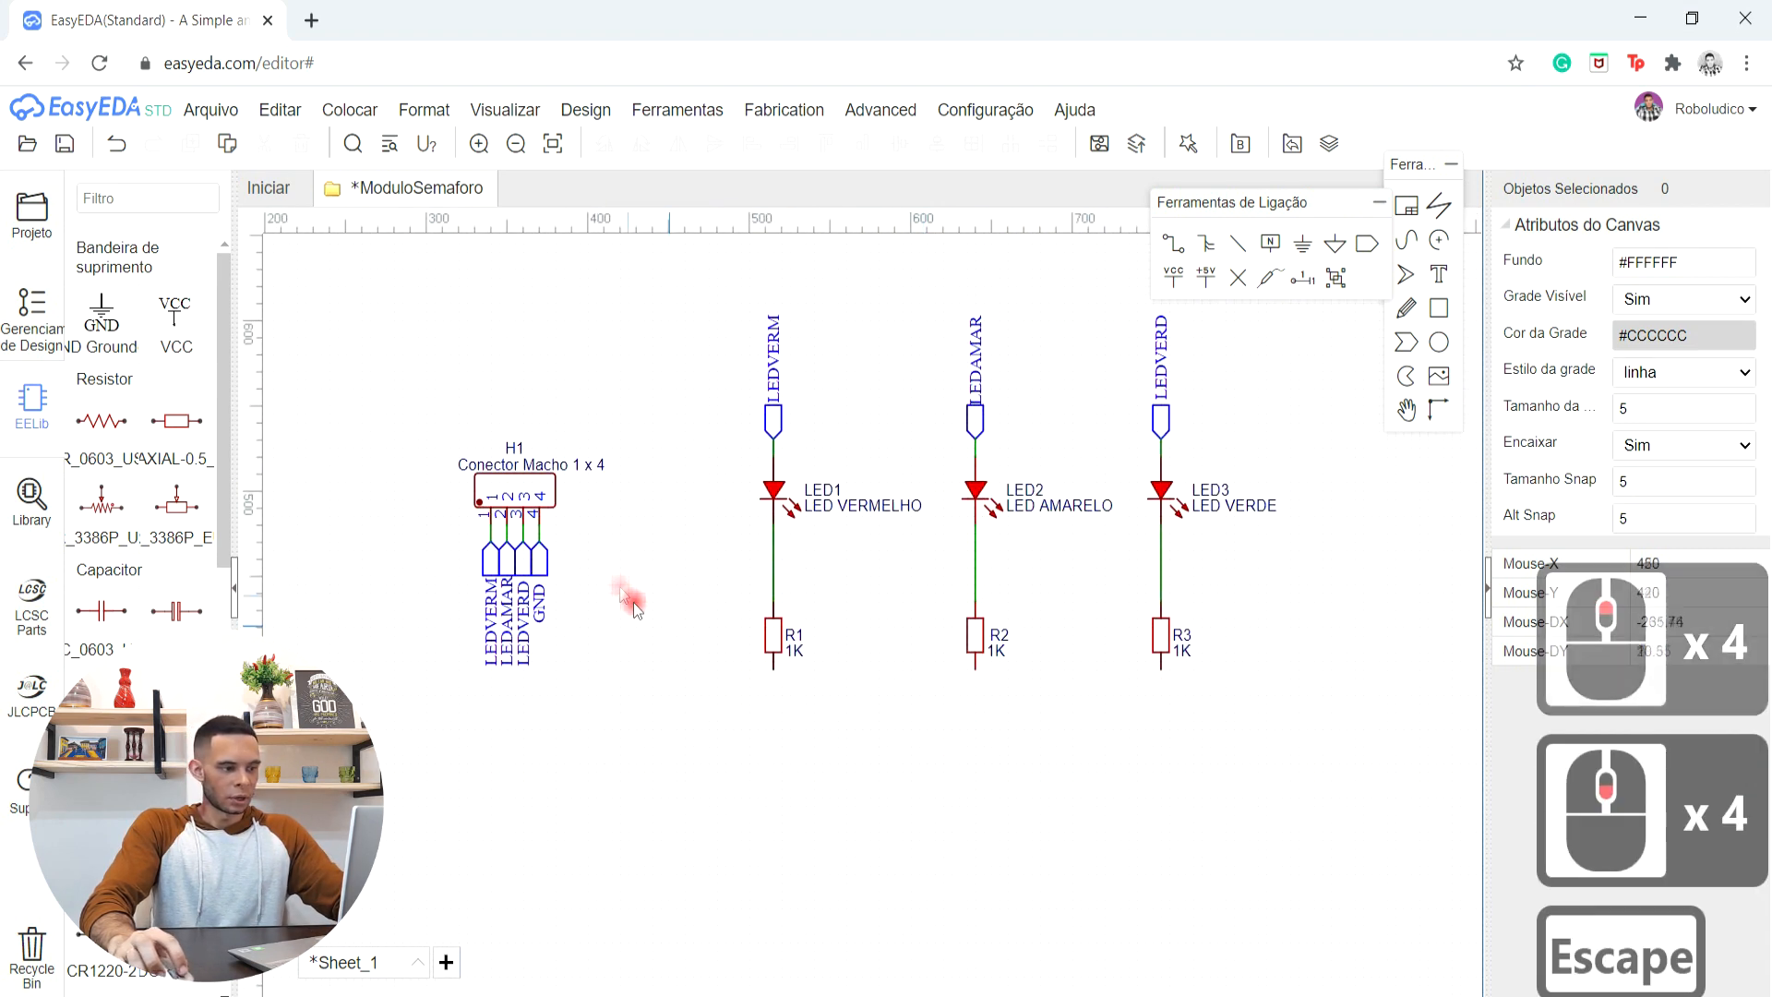
- Copy the GND net port under header H1 and place the copy directly below resistor R2, aligned with its pin
click(542, 572)
key(ctrl+c)
key(ctrl+v)
scroll(964, 738, up, 3)
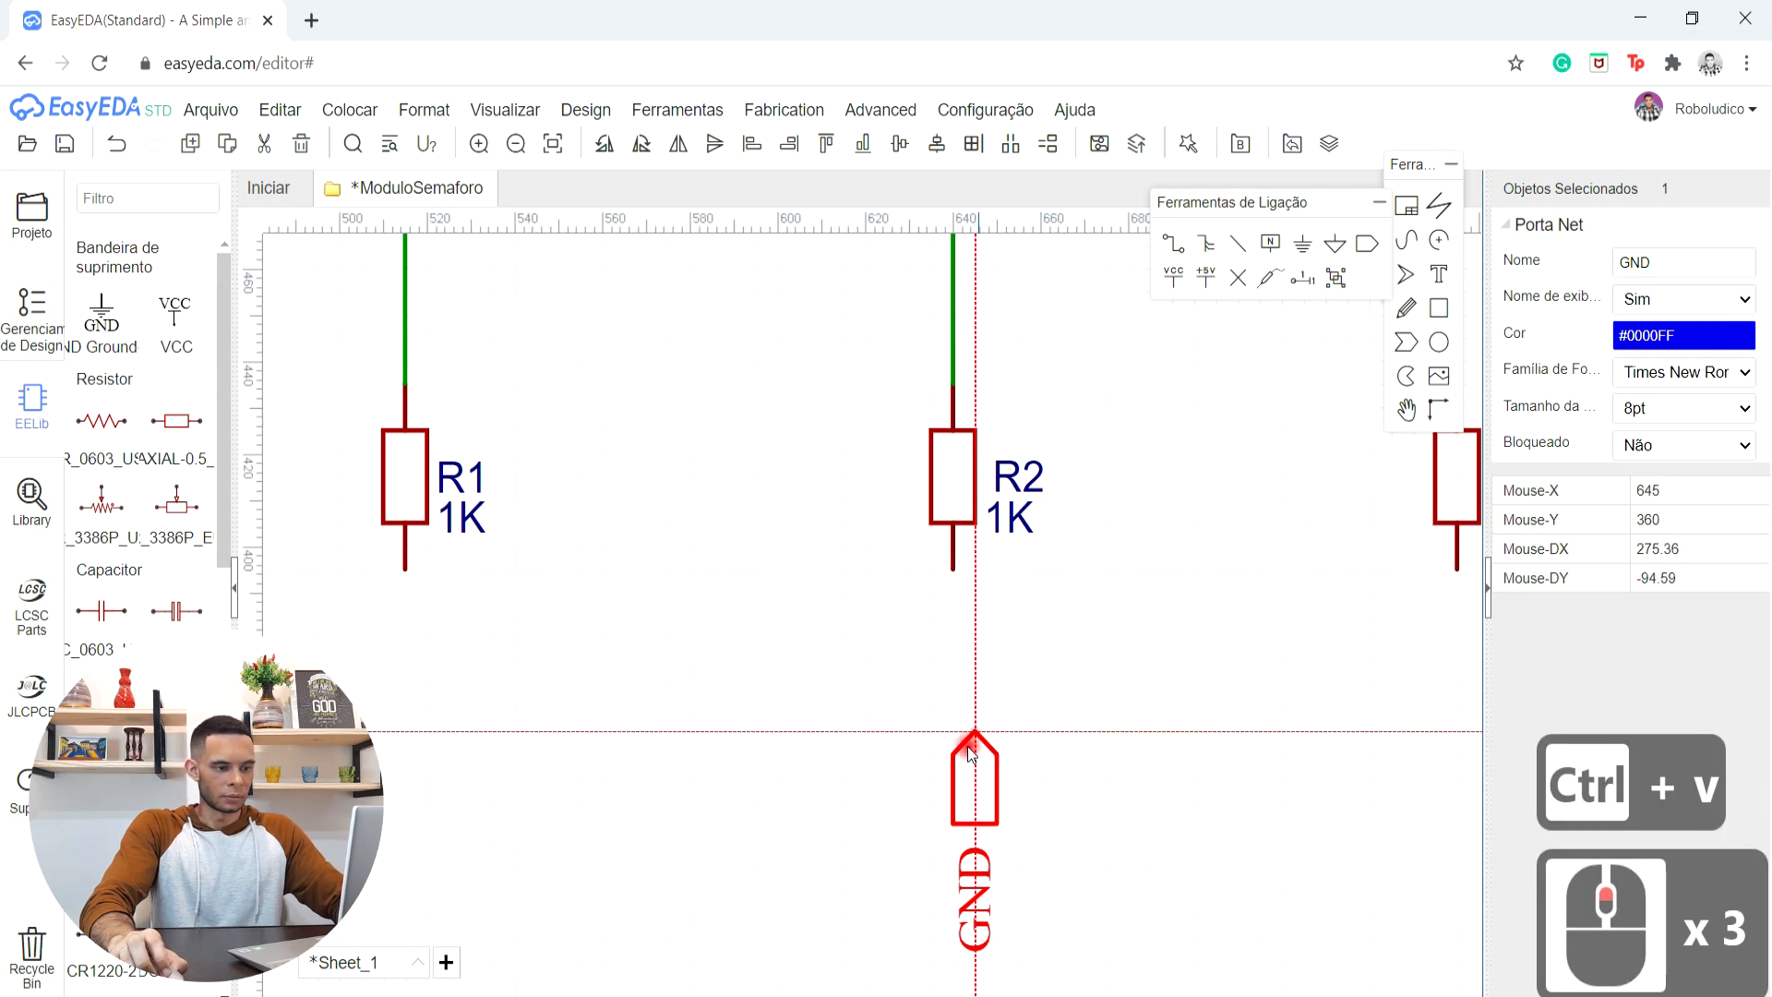
click(952, 777)
key(Escape)
- Wire R1's lower pin down and across beneath R2, ending at the tip of the GND net port
click(1173, 244)
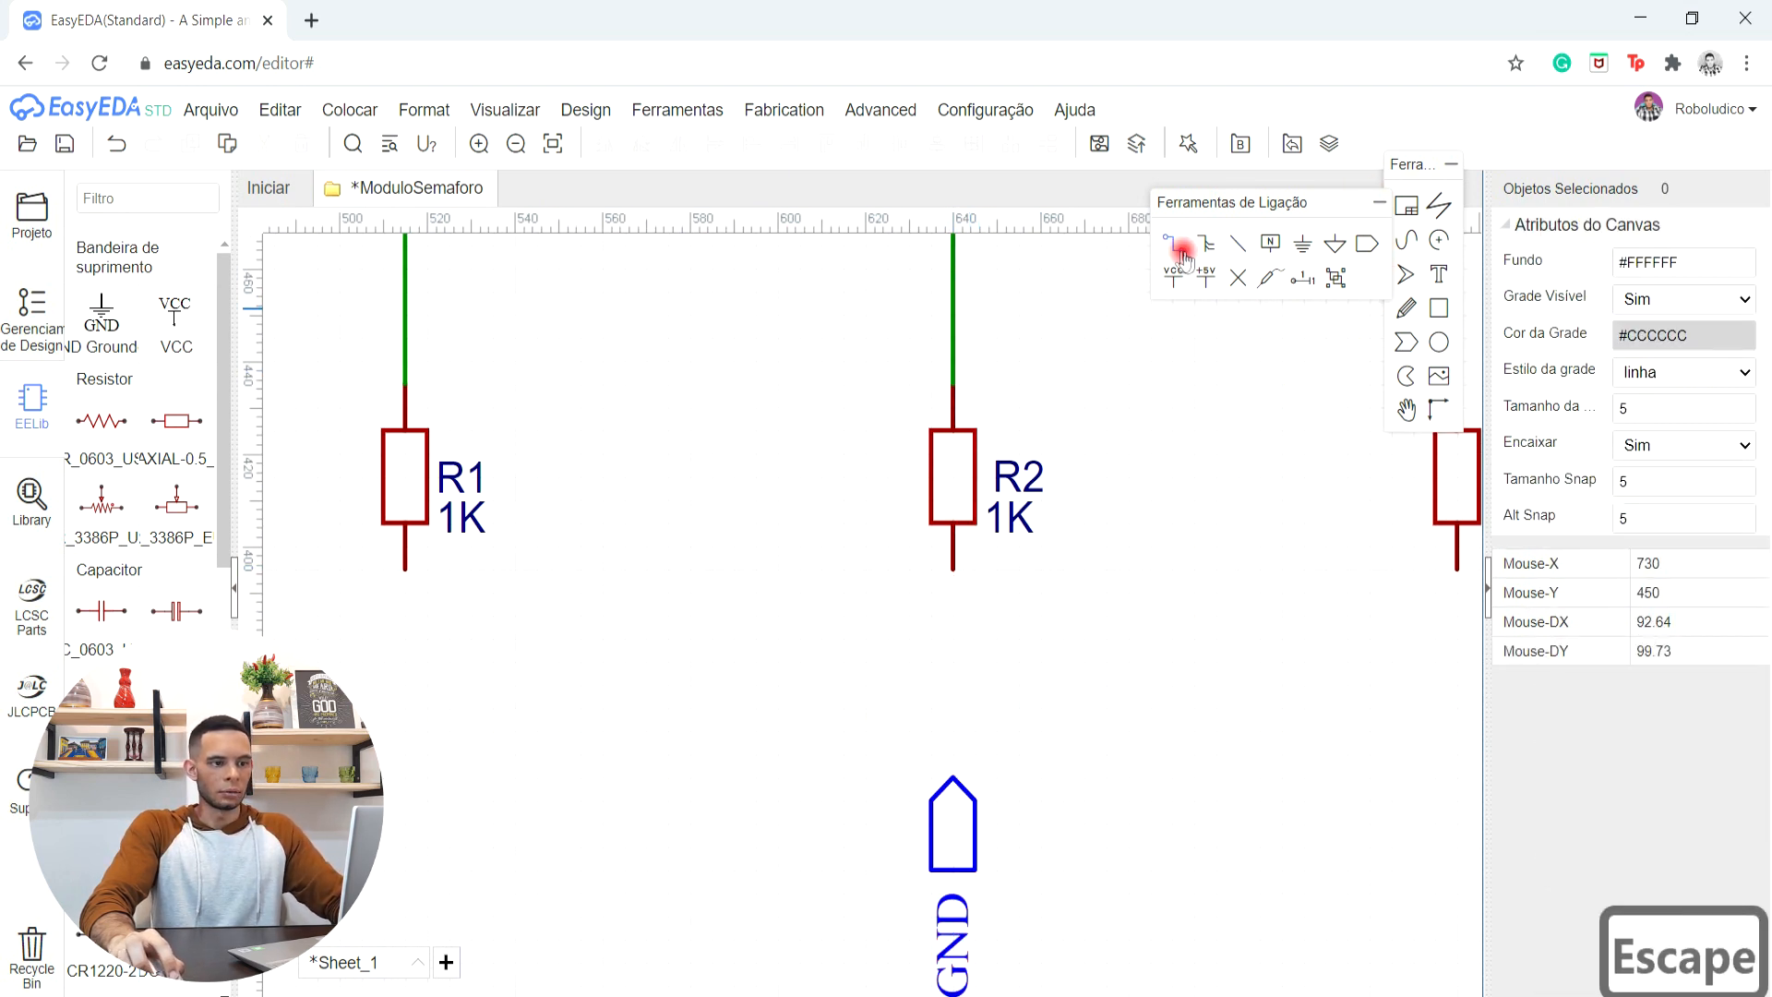
click(416, 650)
click(404, 576)
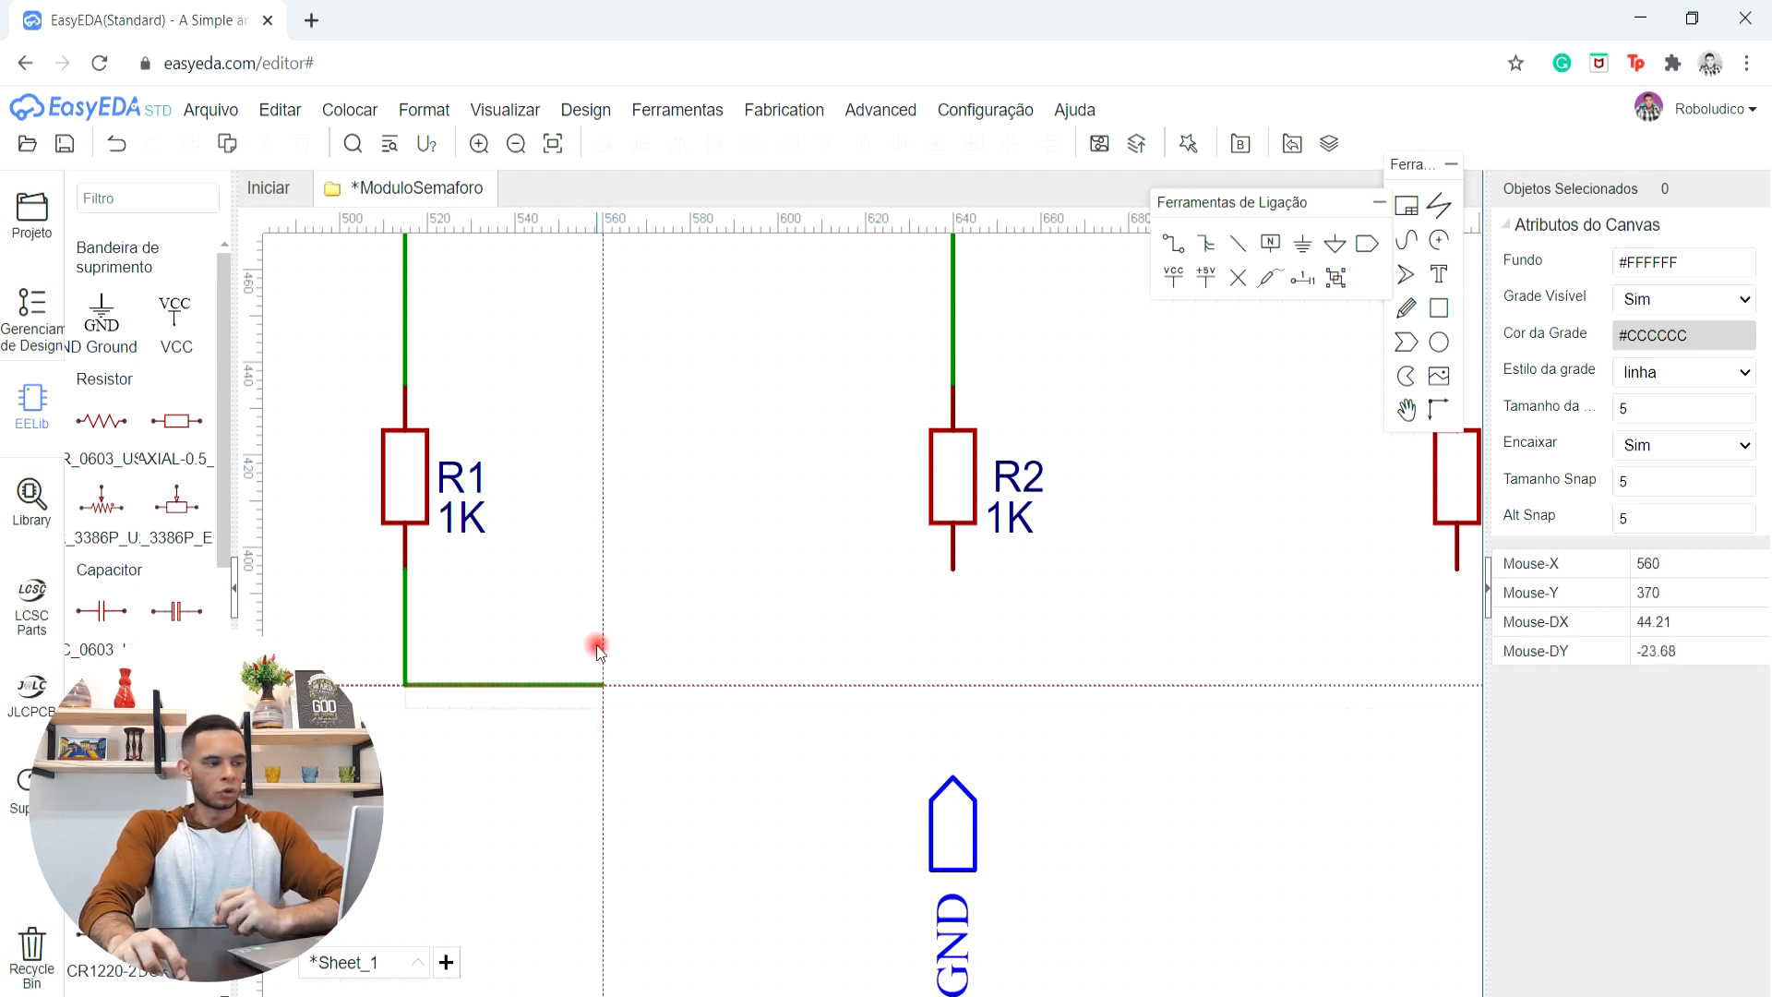
click(406, 665)
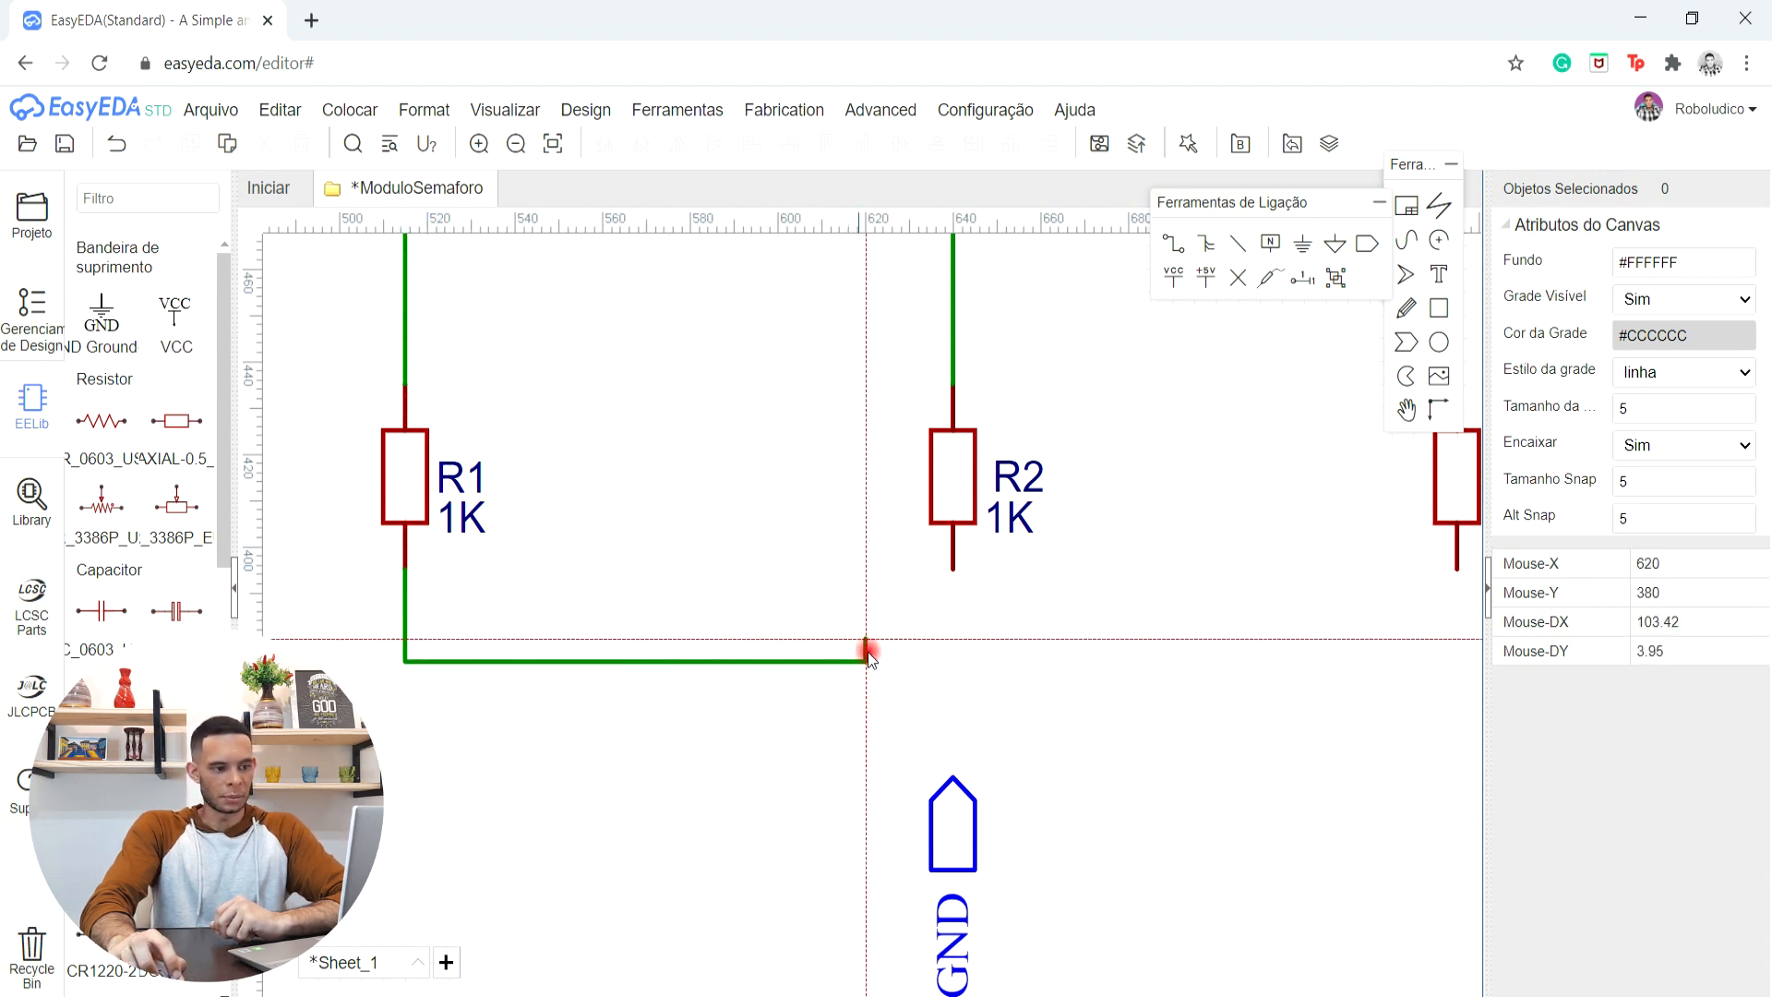
click(954, 662)
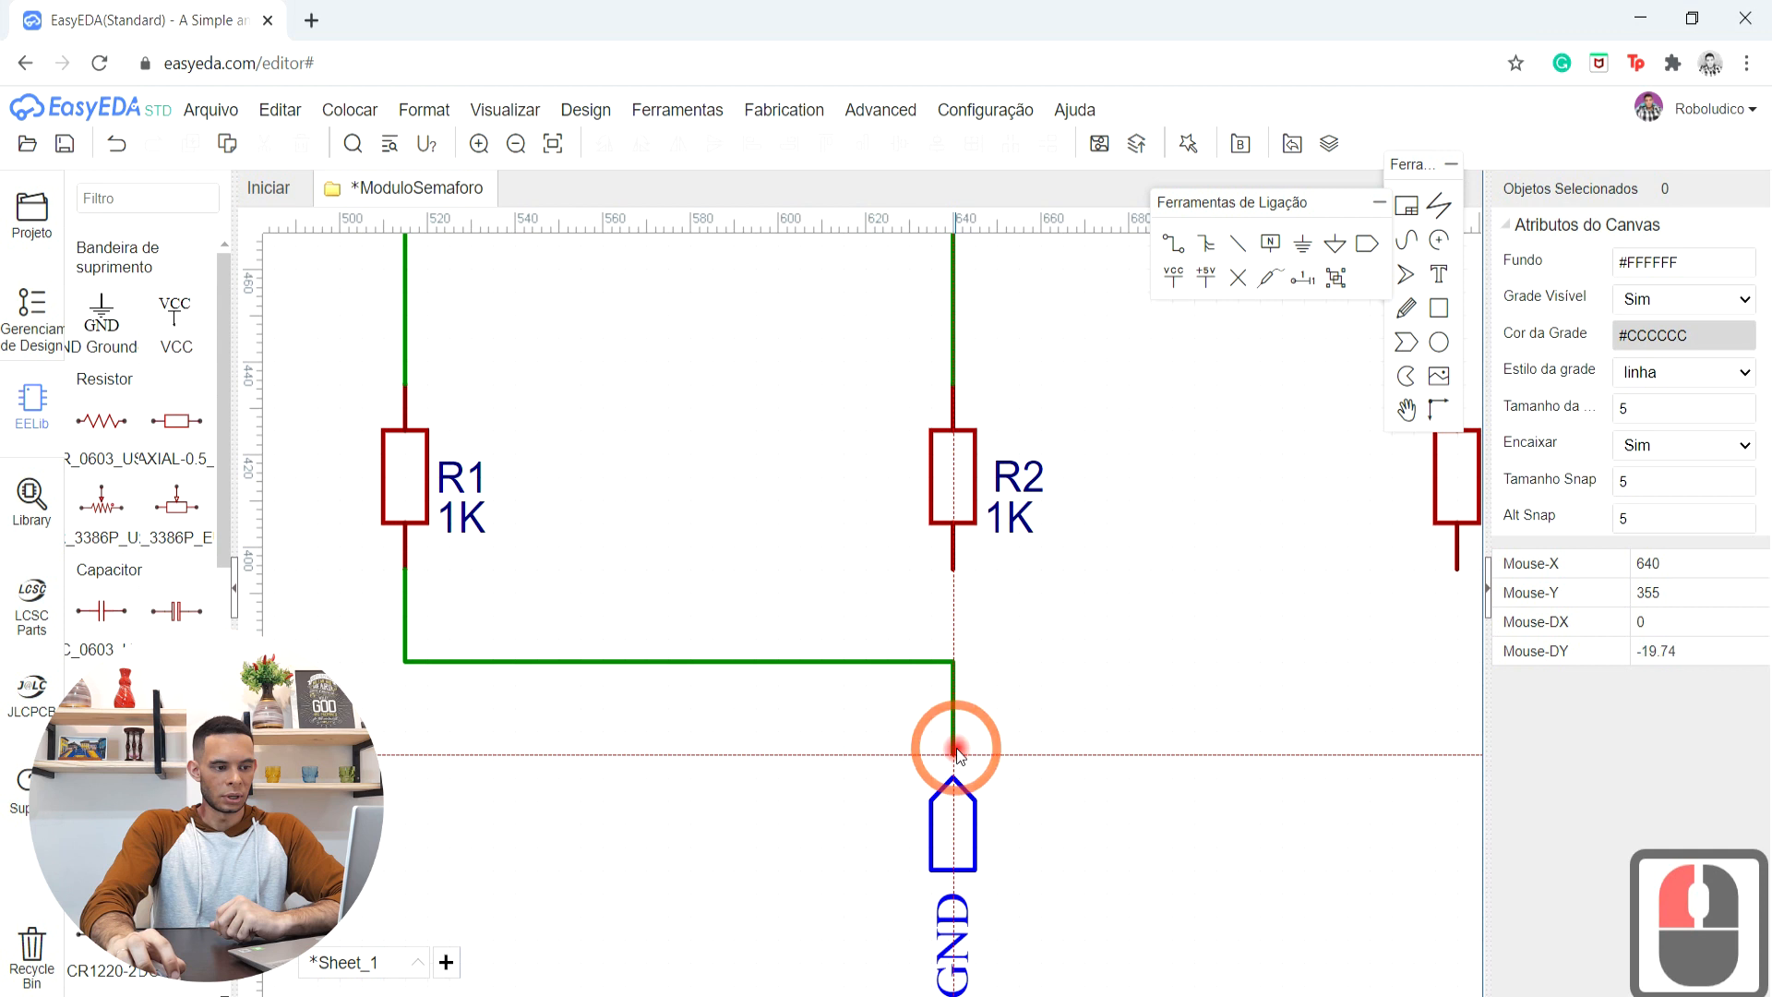
click(952, 775)
- Wire the lower pins of R2 and R3 to the common line at the point above the GND port and end wiring
click(952, 570)
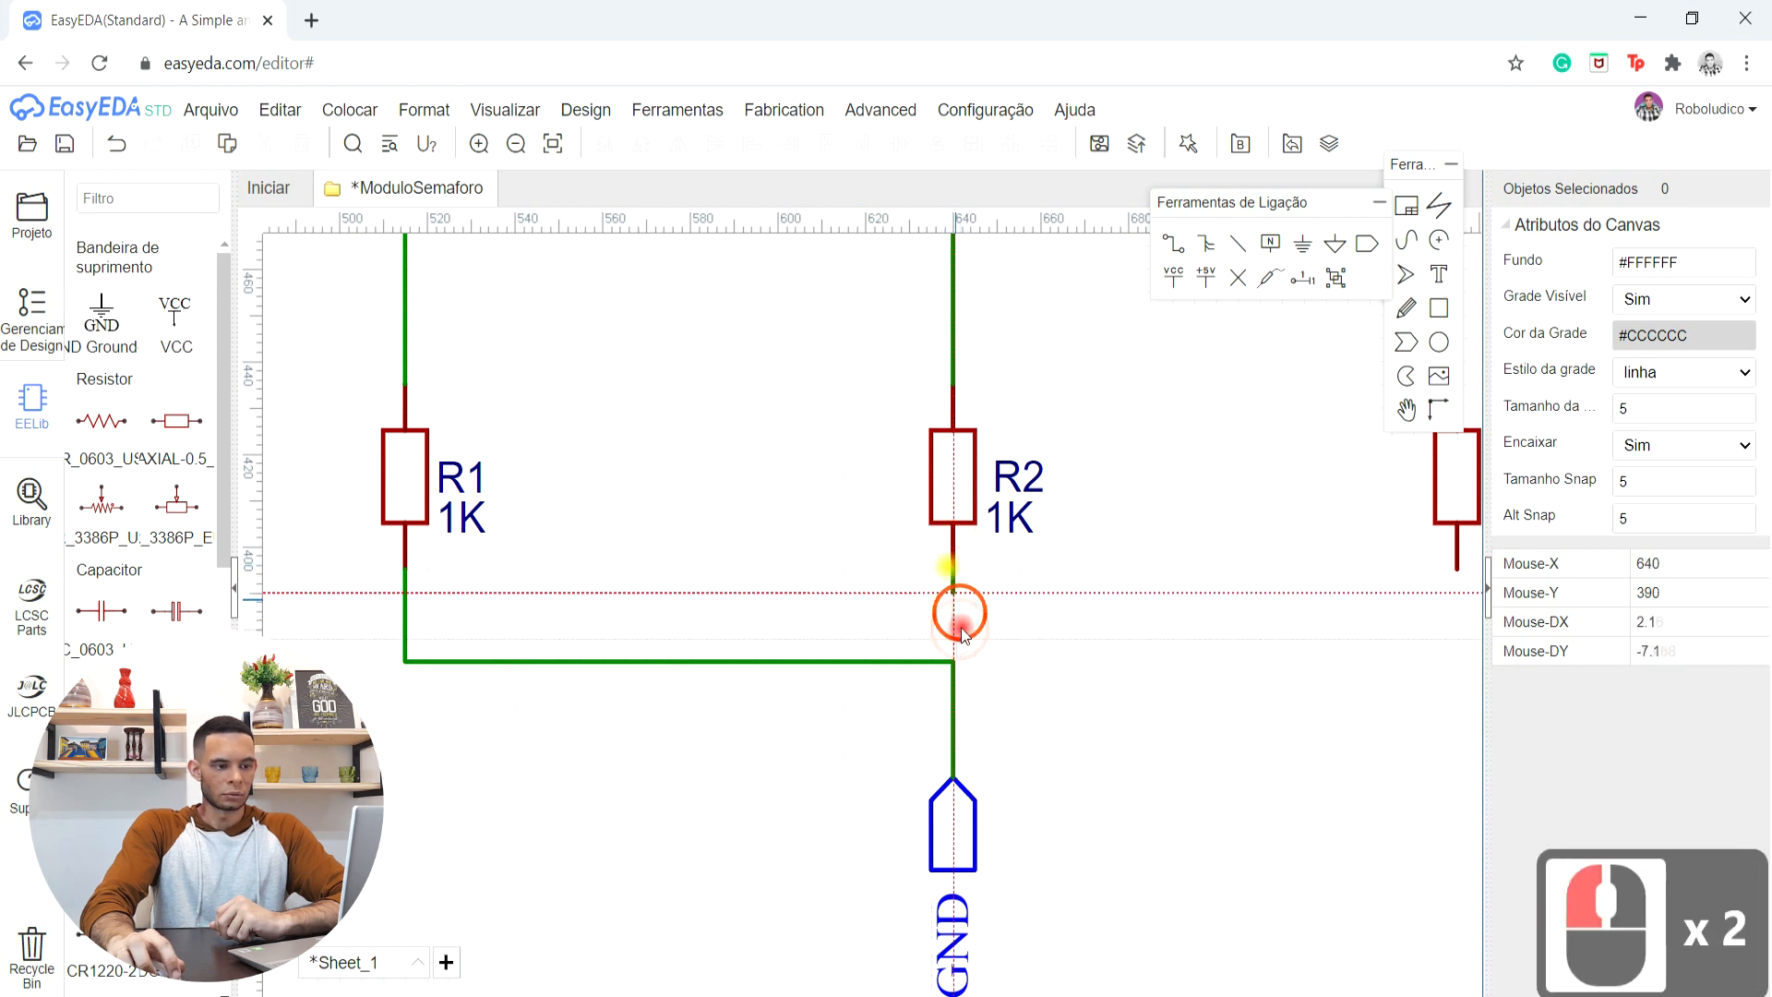
click(952, 658)
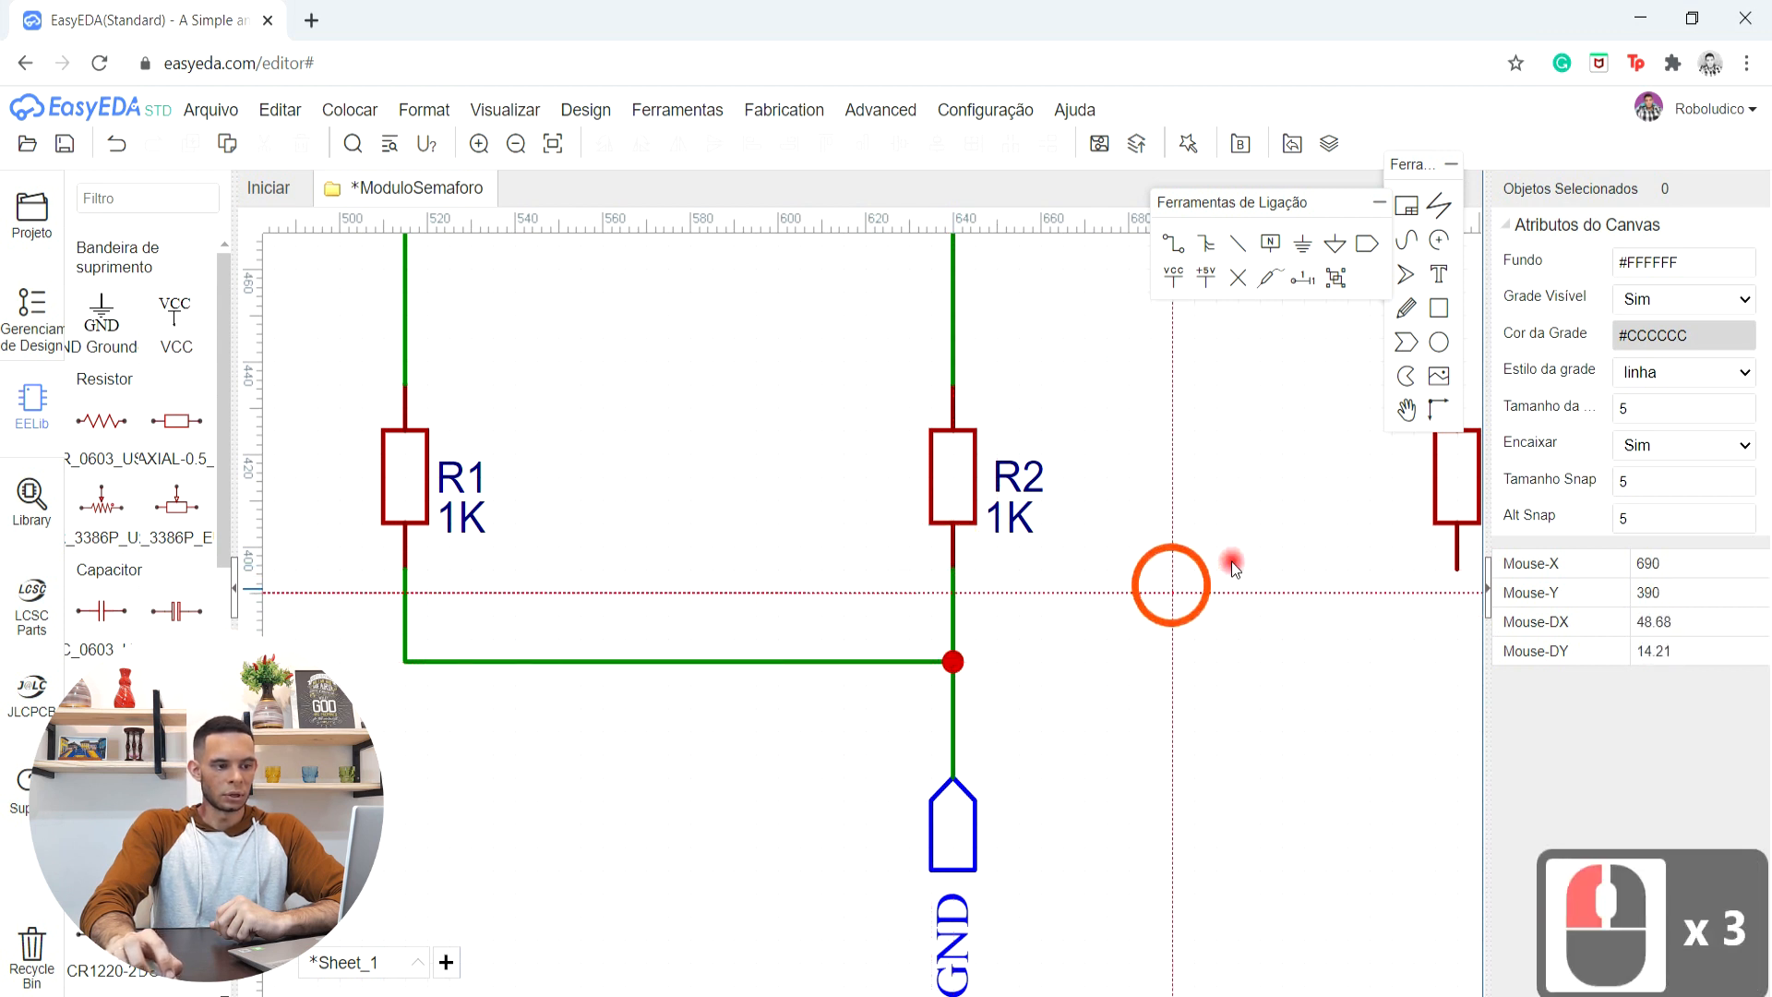
click(1458, 570)
click(1458, 662)
click(1216, 685)
click(954, 662)
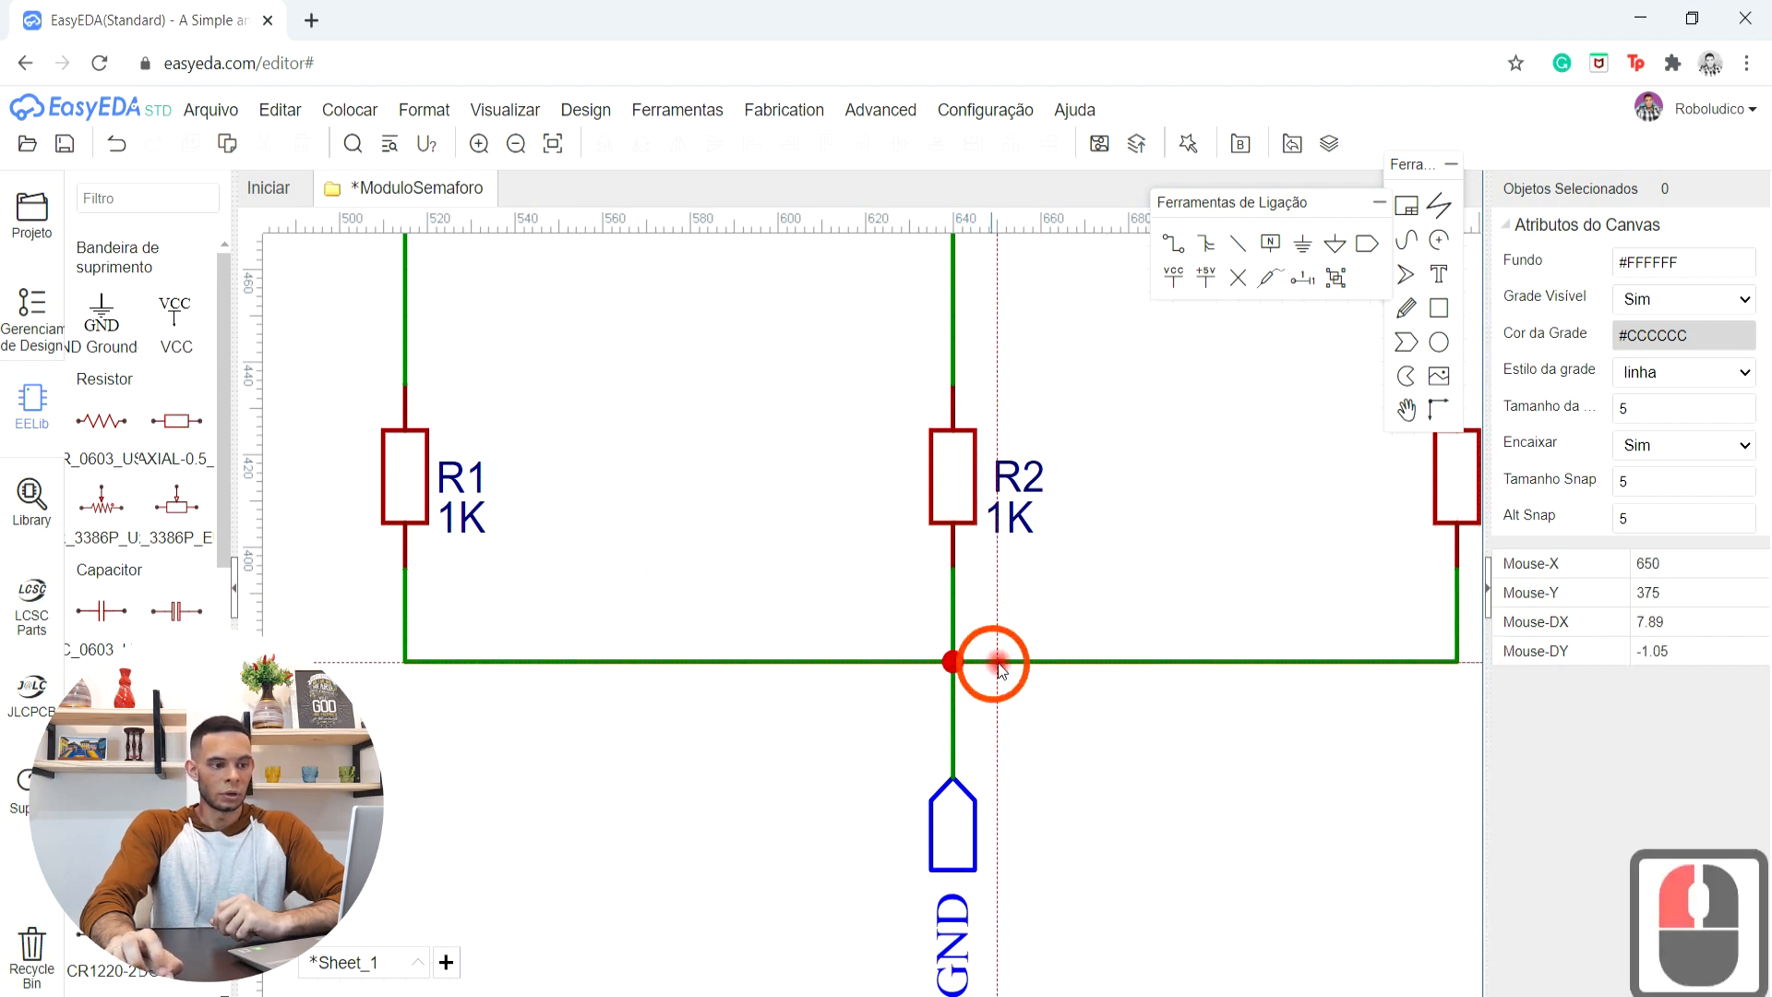
scroll(1019, 655, down, 4)
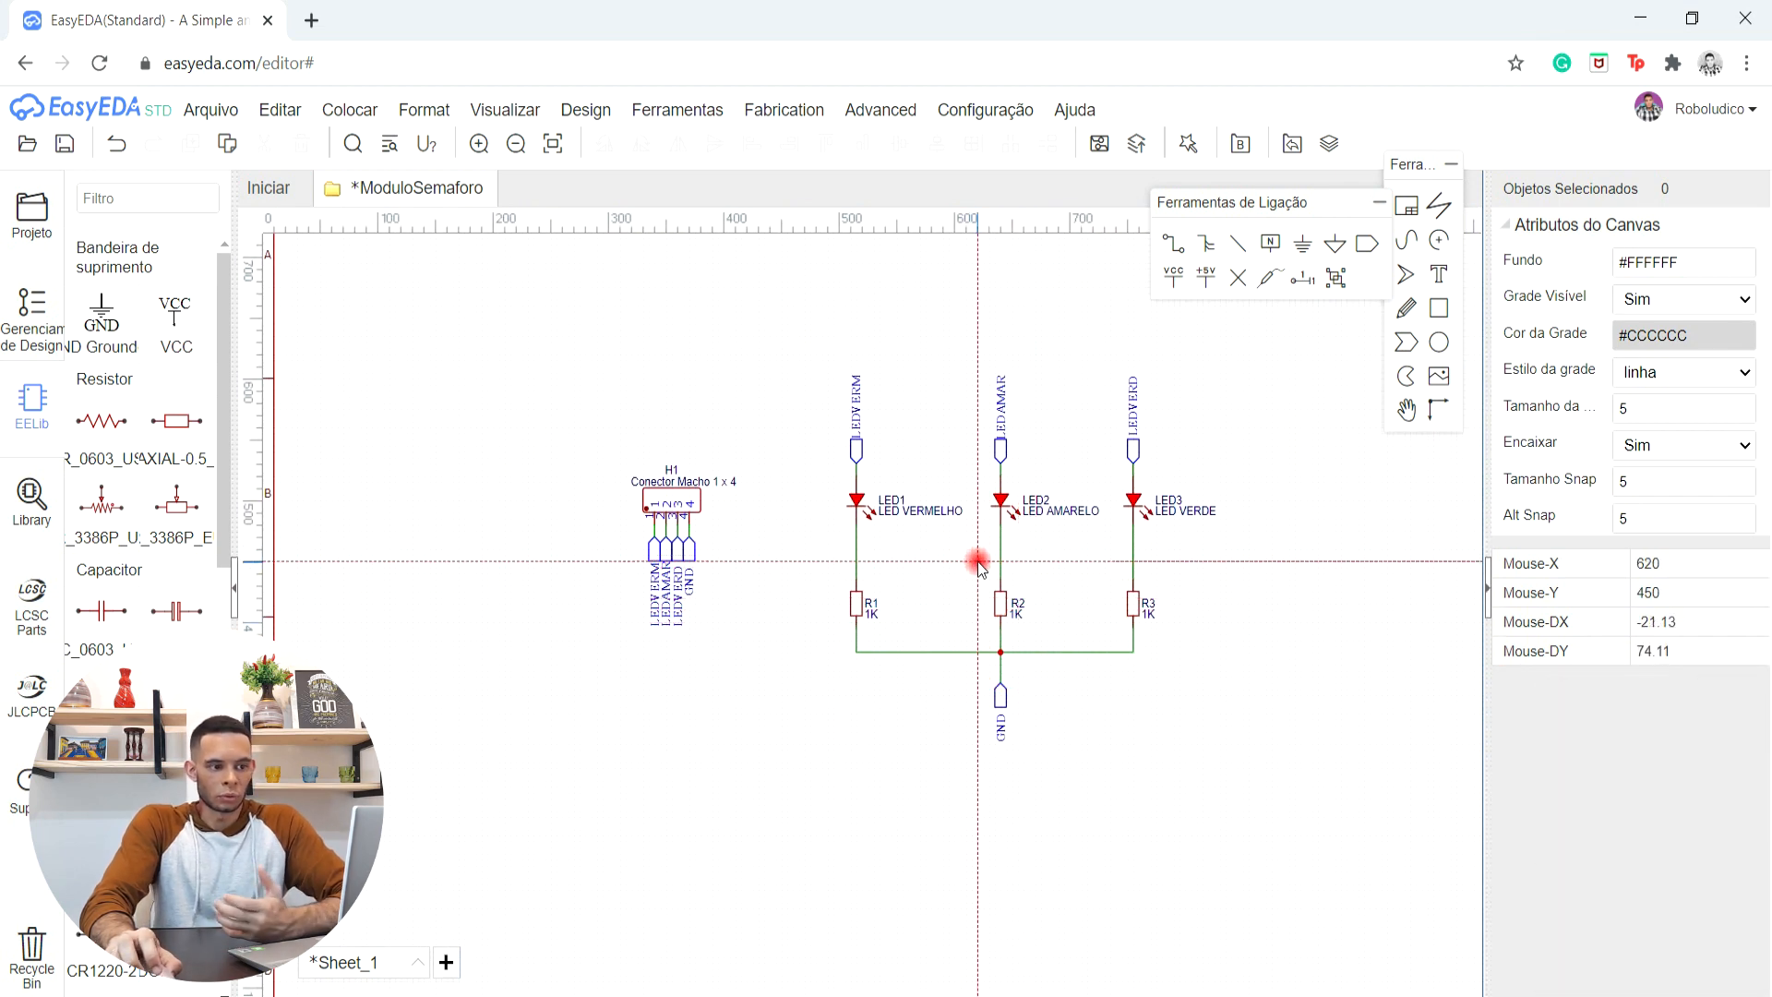
scroll(1003, 599, up, 3)
scroll(1013, 586, down, 5)
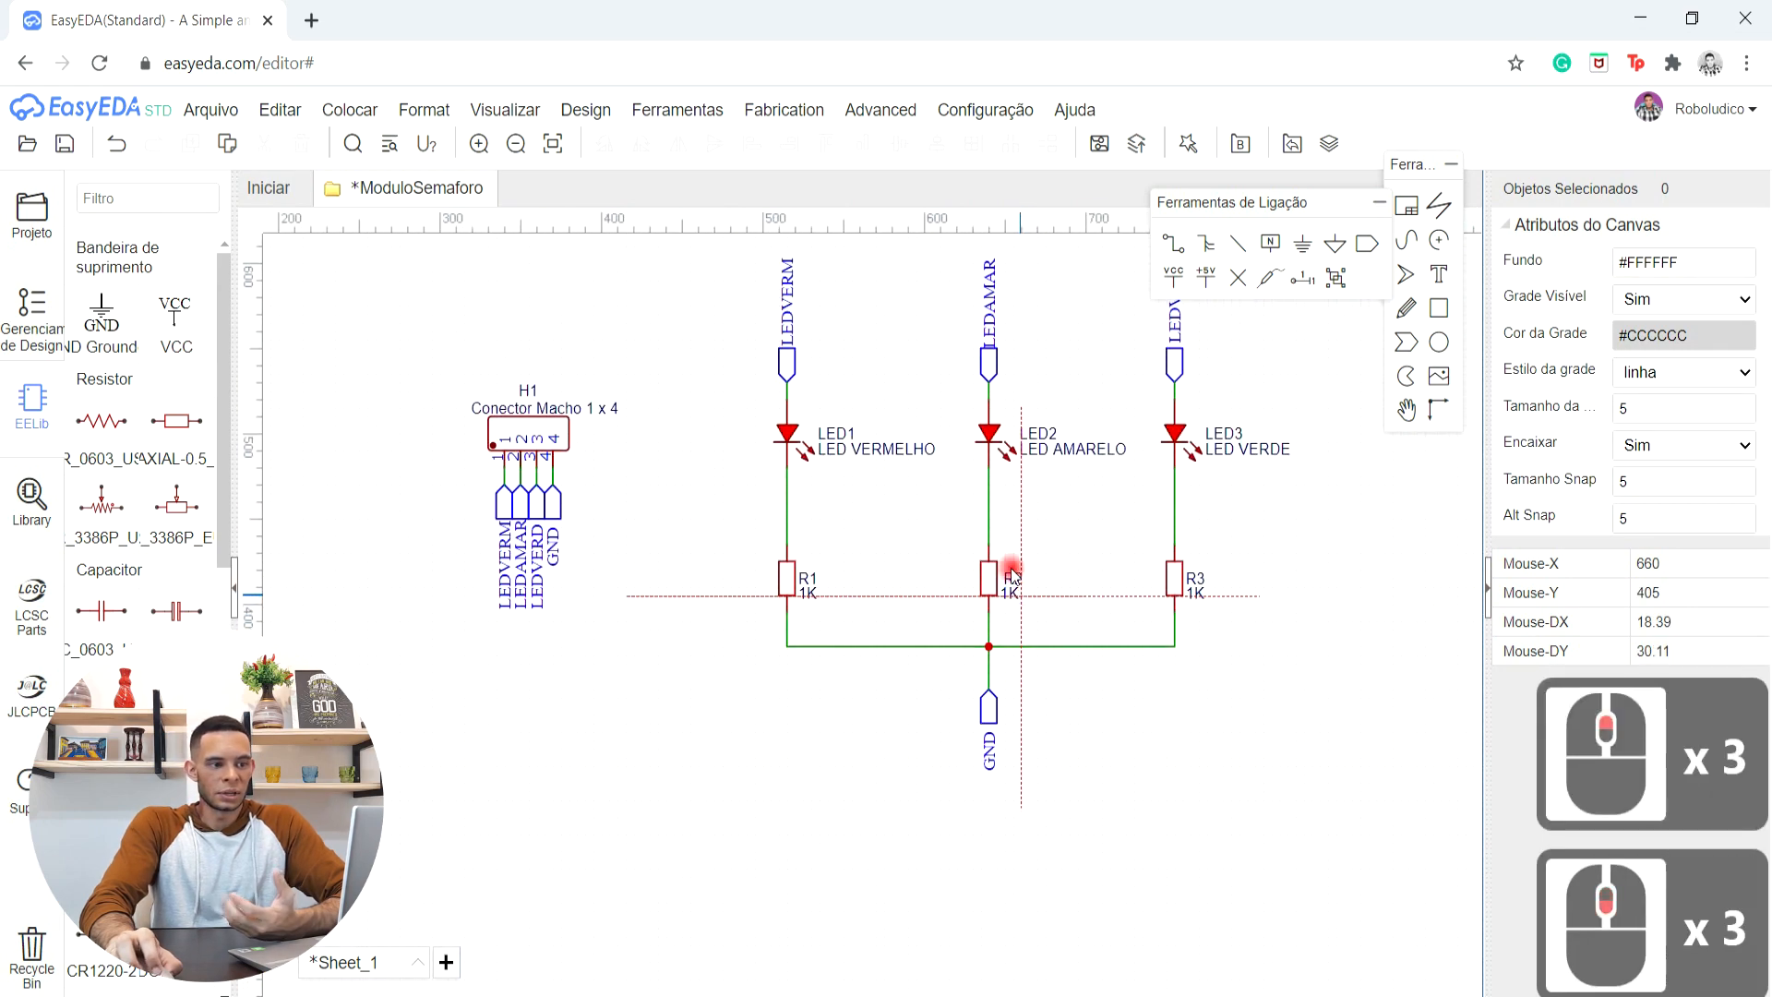
scroll(1000, 511, down, 1)
scroll(1015, 507, up, 3)
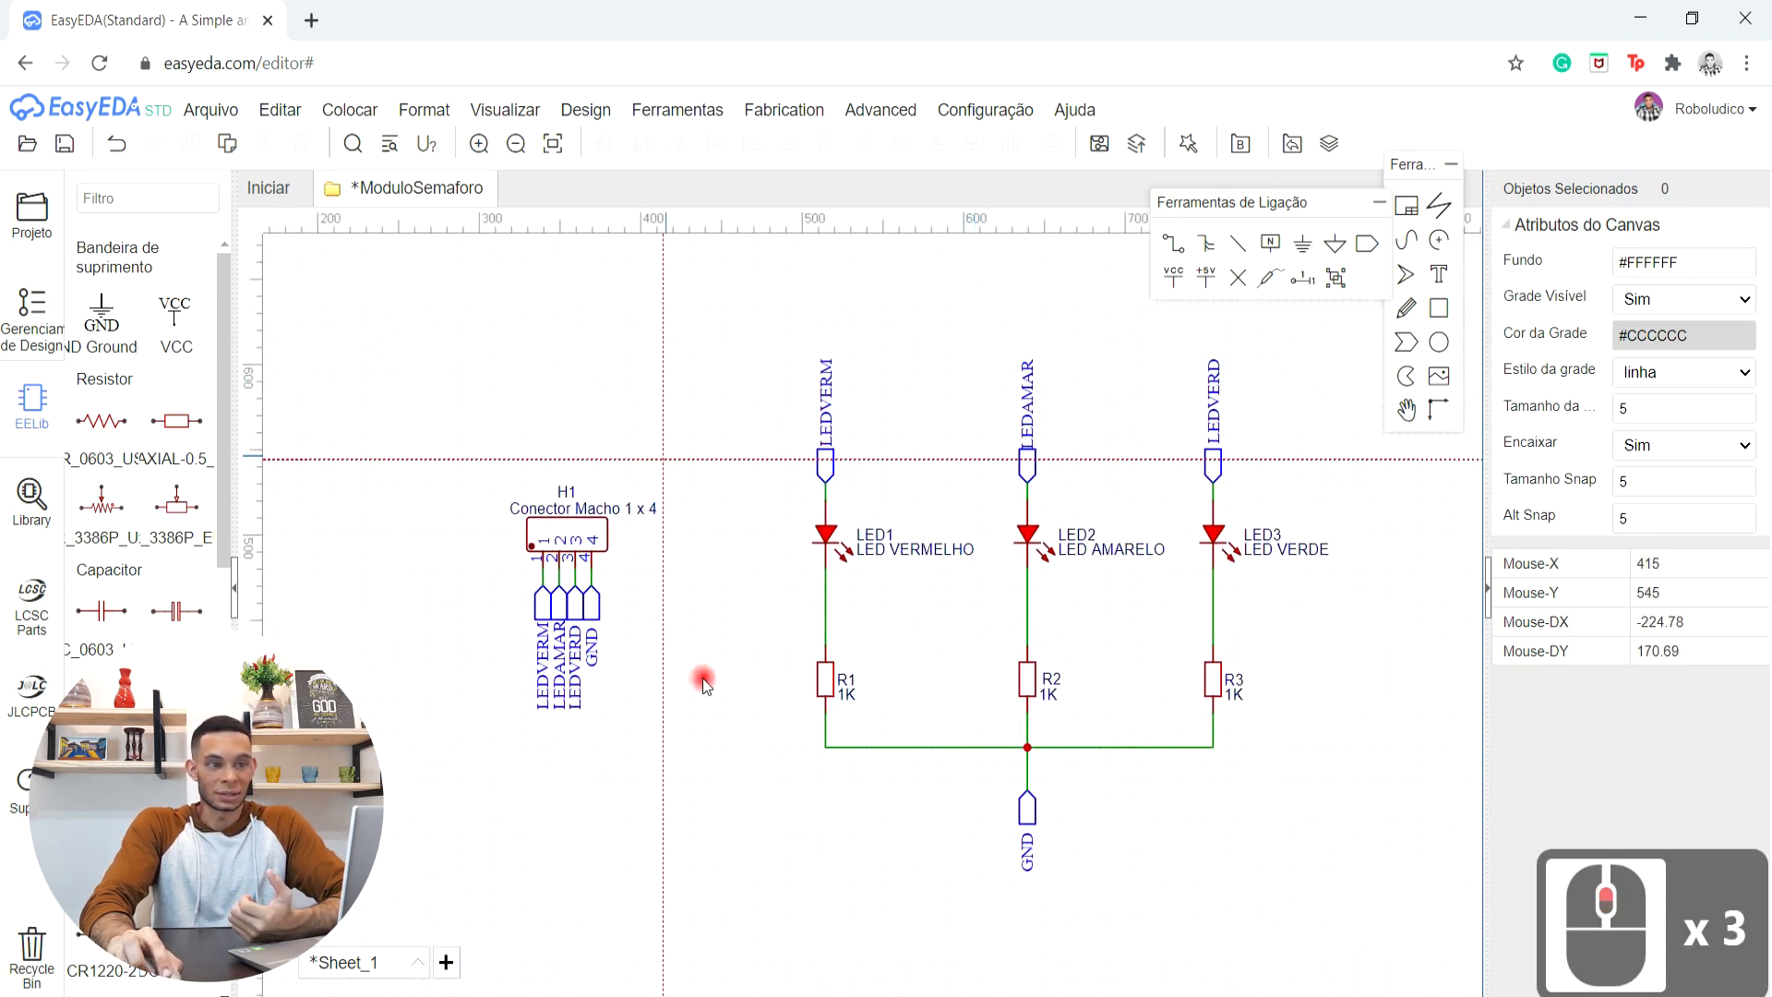
key(Escape)
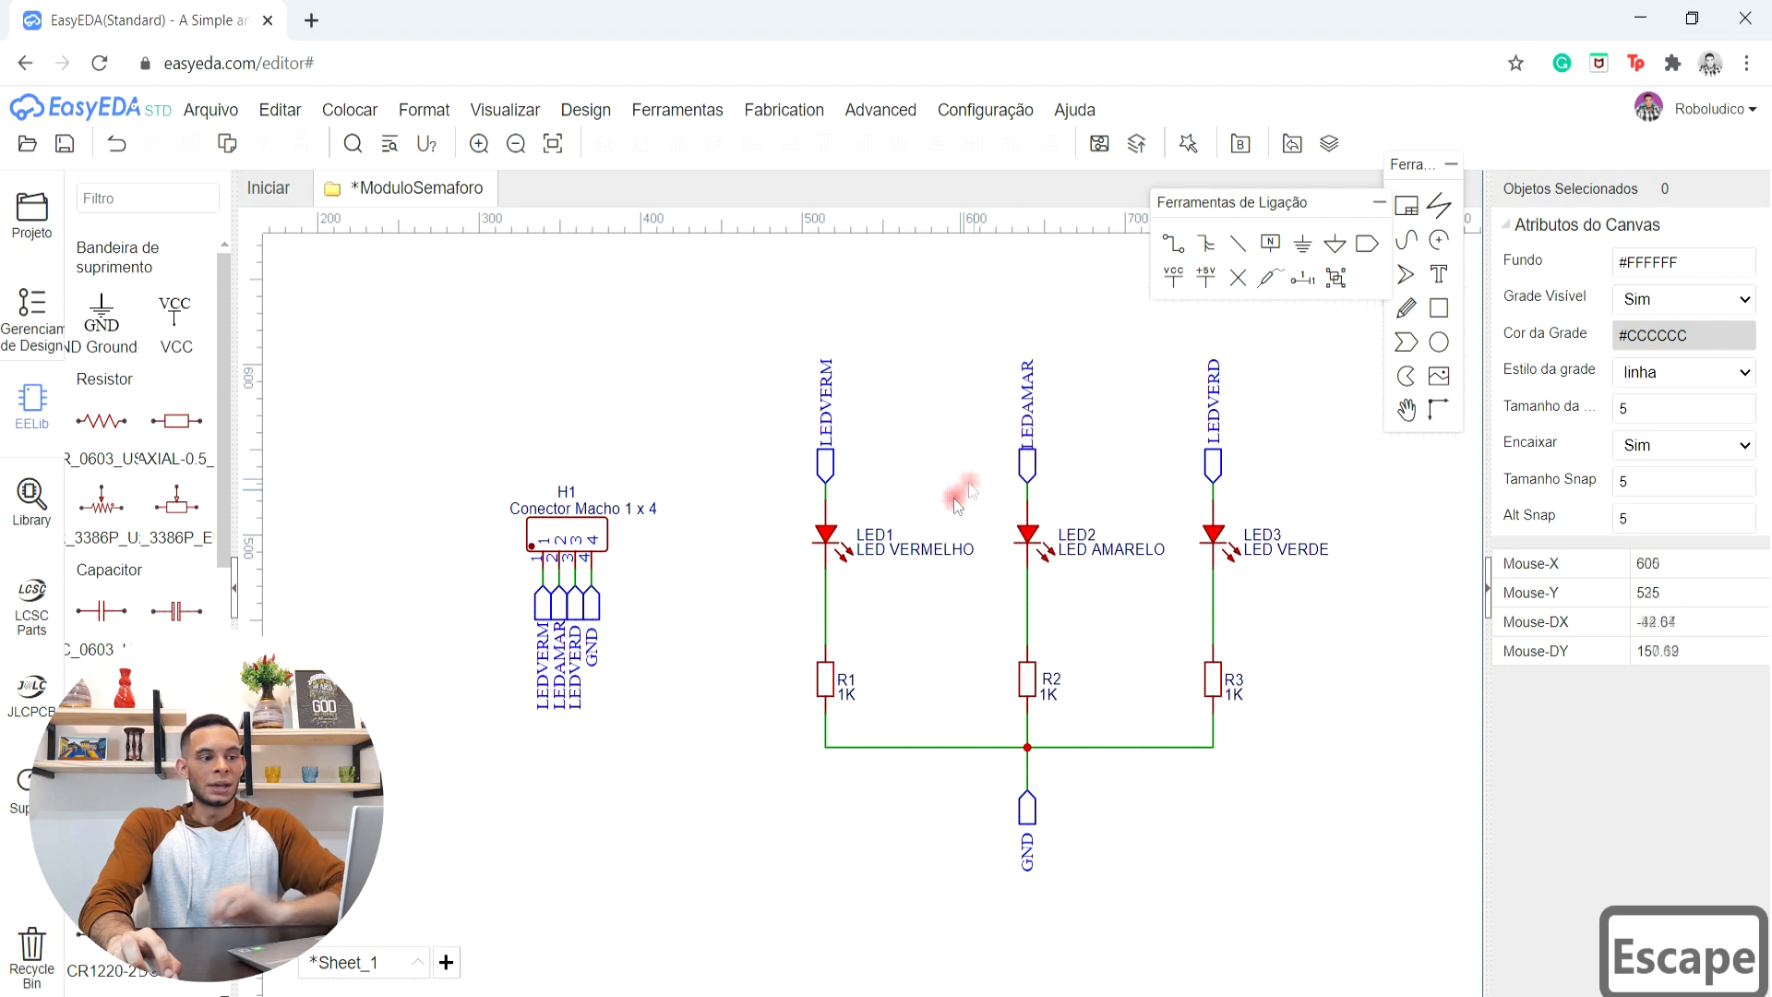
- Examine header H1's net ports and trace the LEDVERM path through LED1 and R1 to the GND port
scroll(534, 635, up, 6)
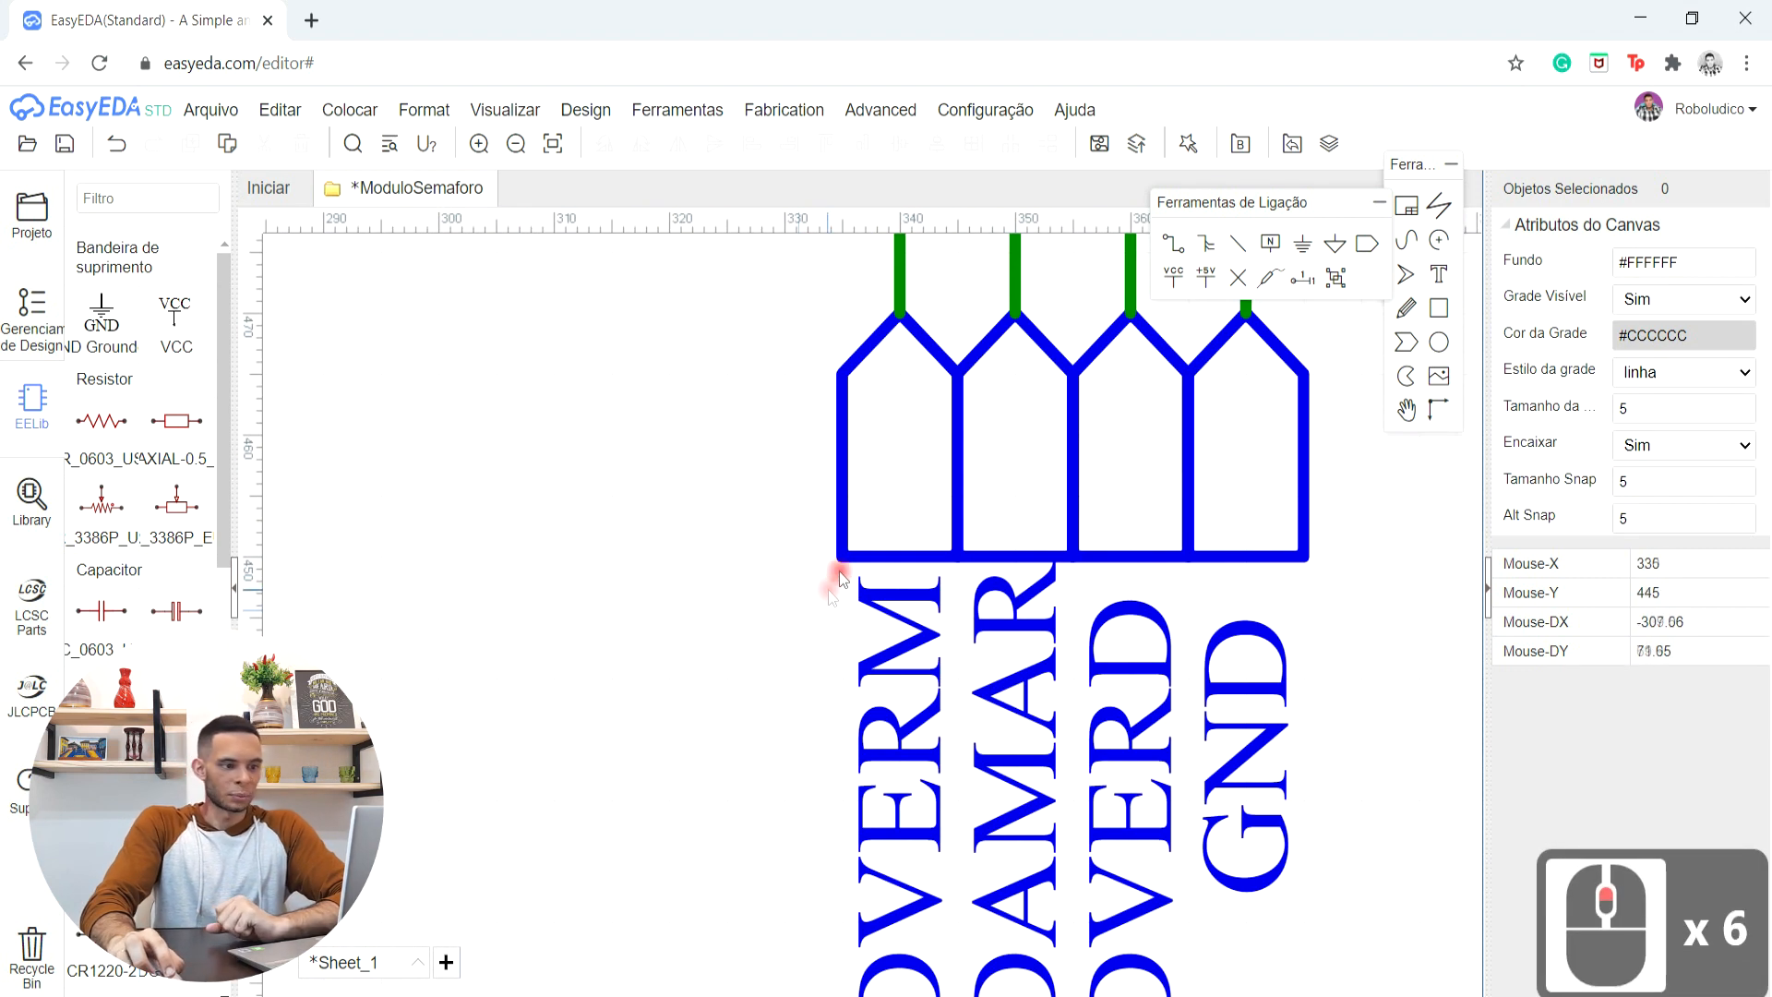
scroll(839, 578, down, 4)
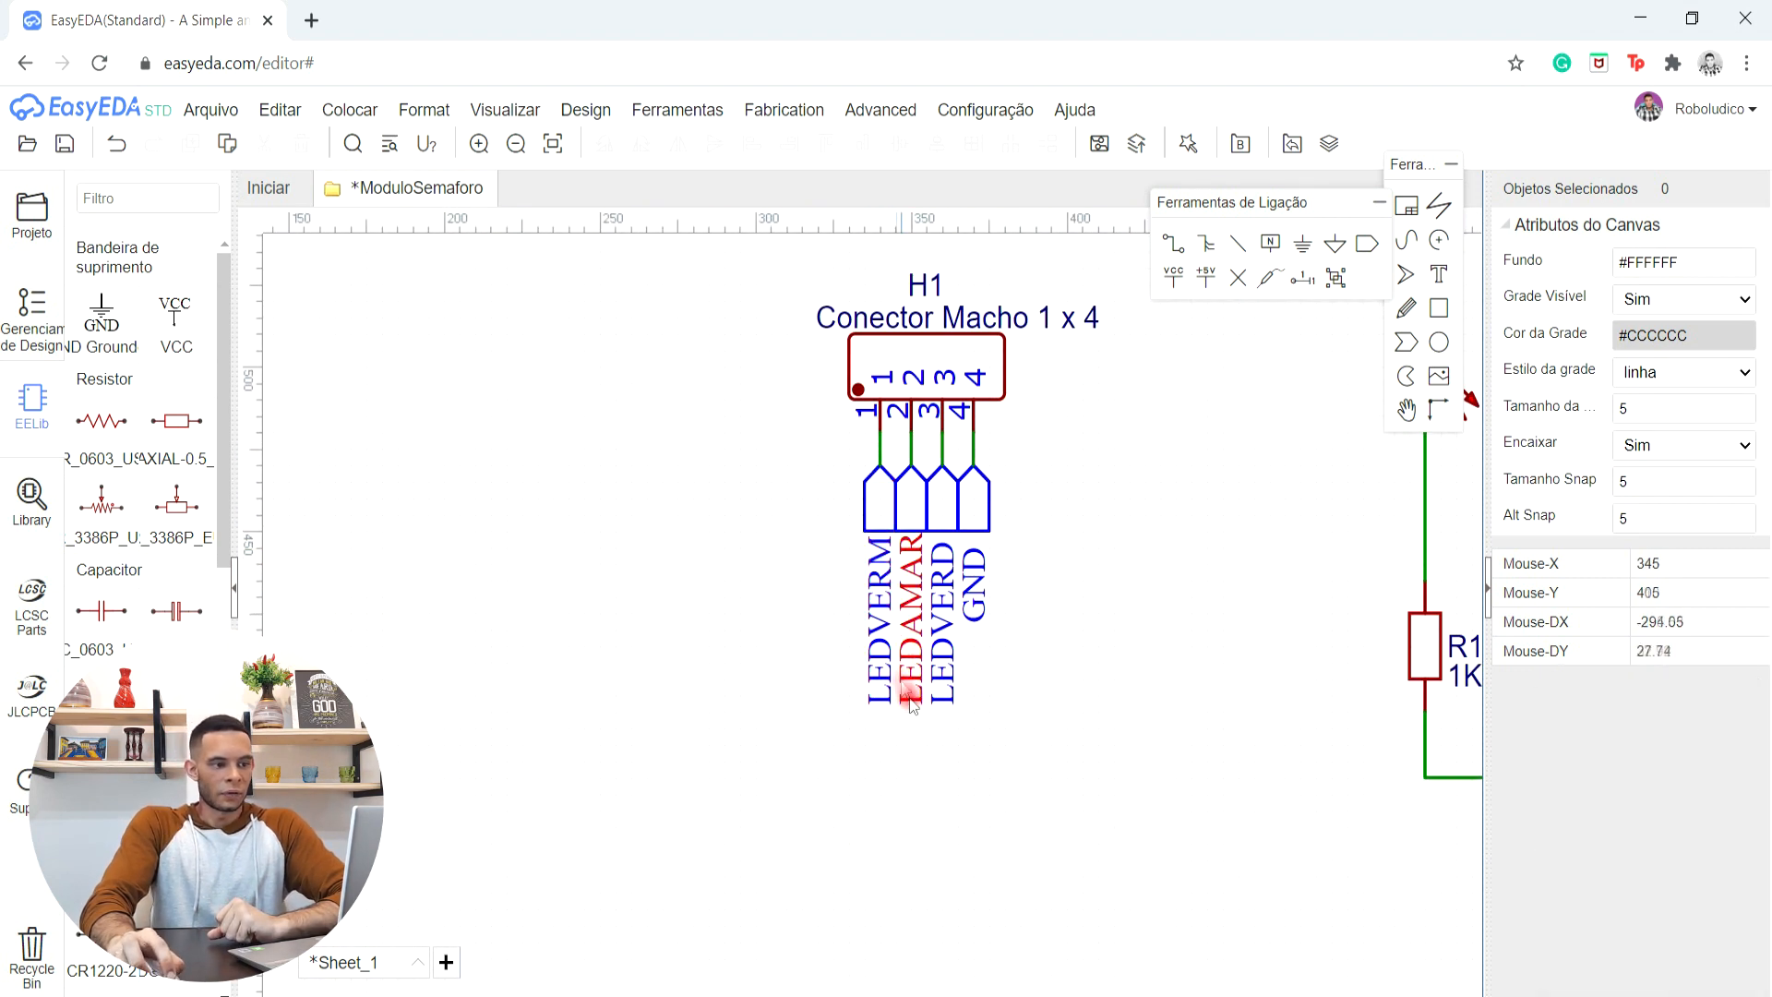
middle_drag(1130, 567, 875, 579)
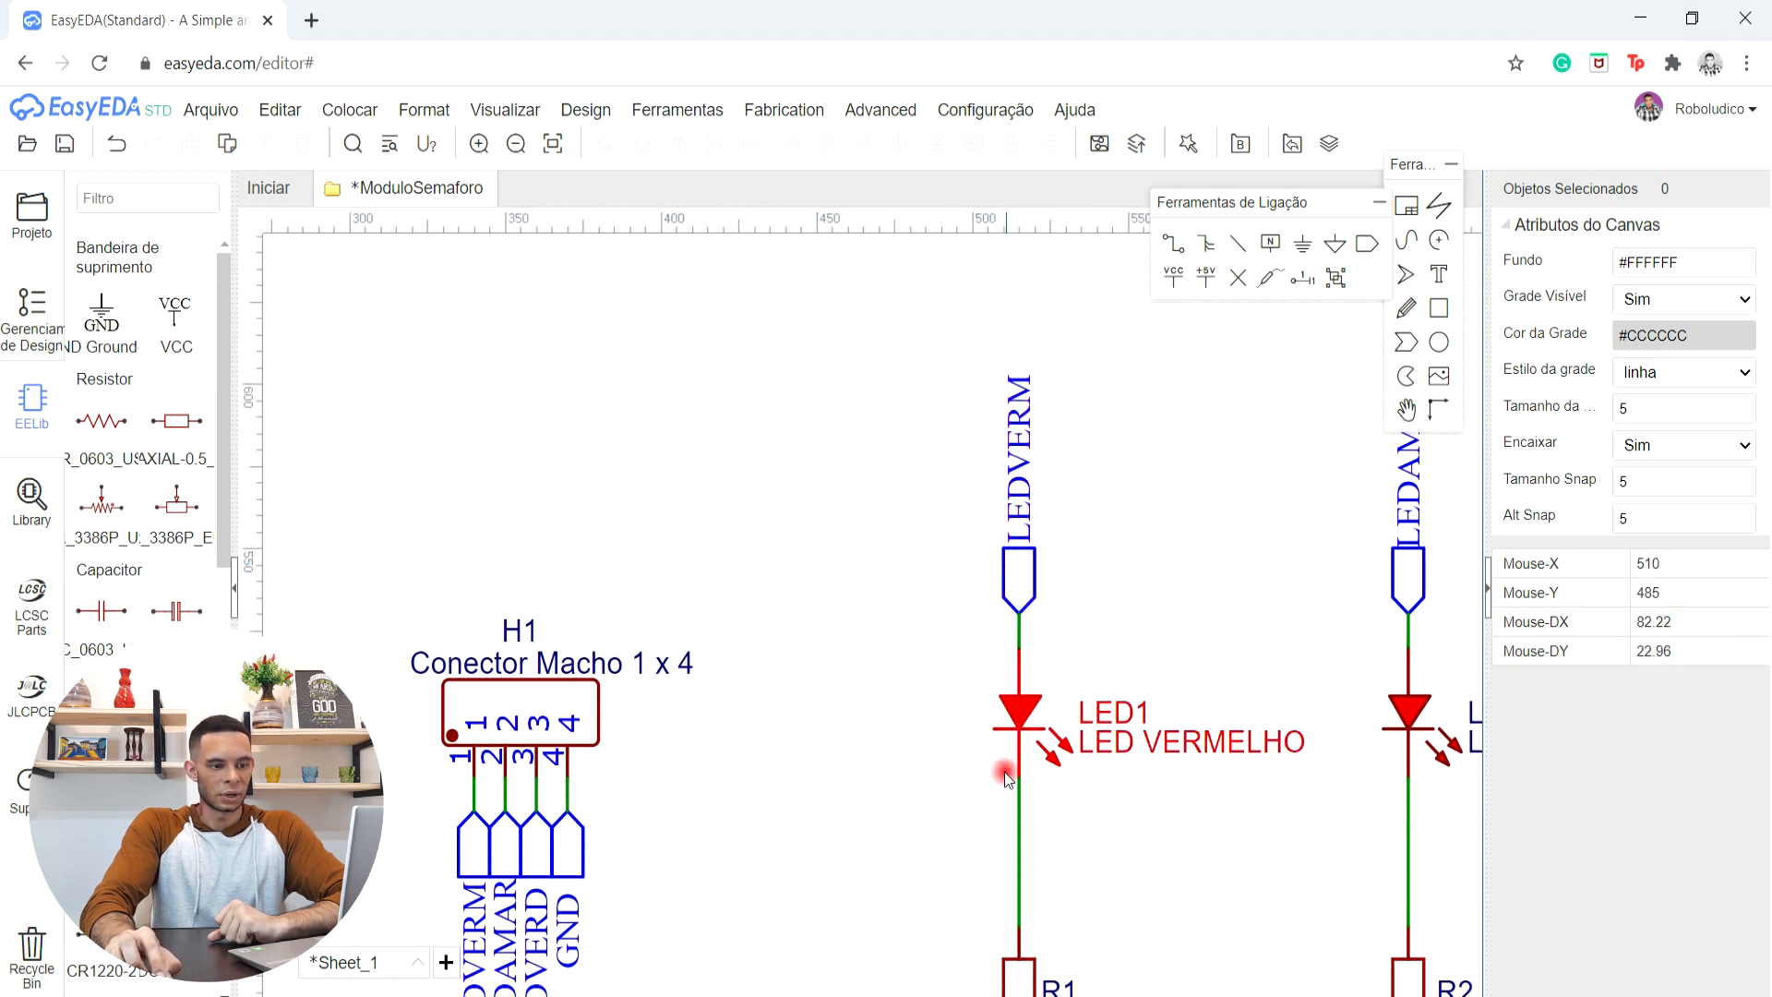
middle_drag(884, 826, 822, 441)
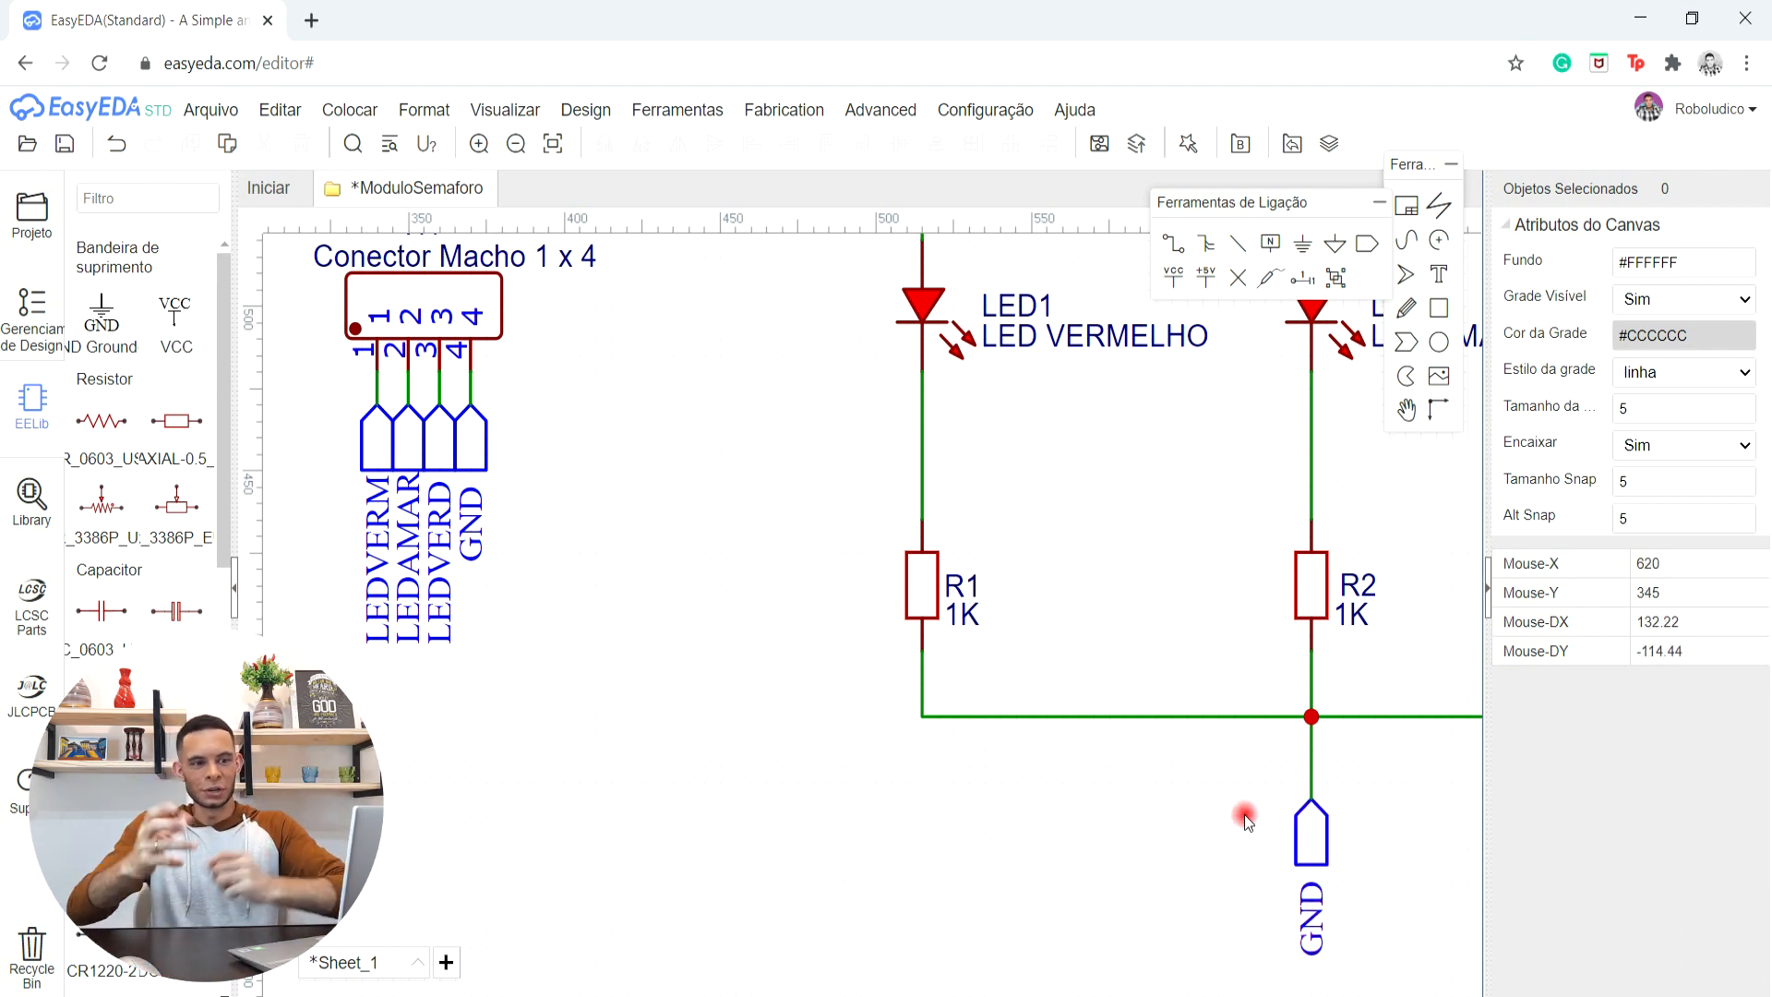
scroll(1238, 716, down, 4)
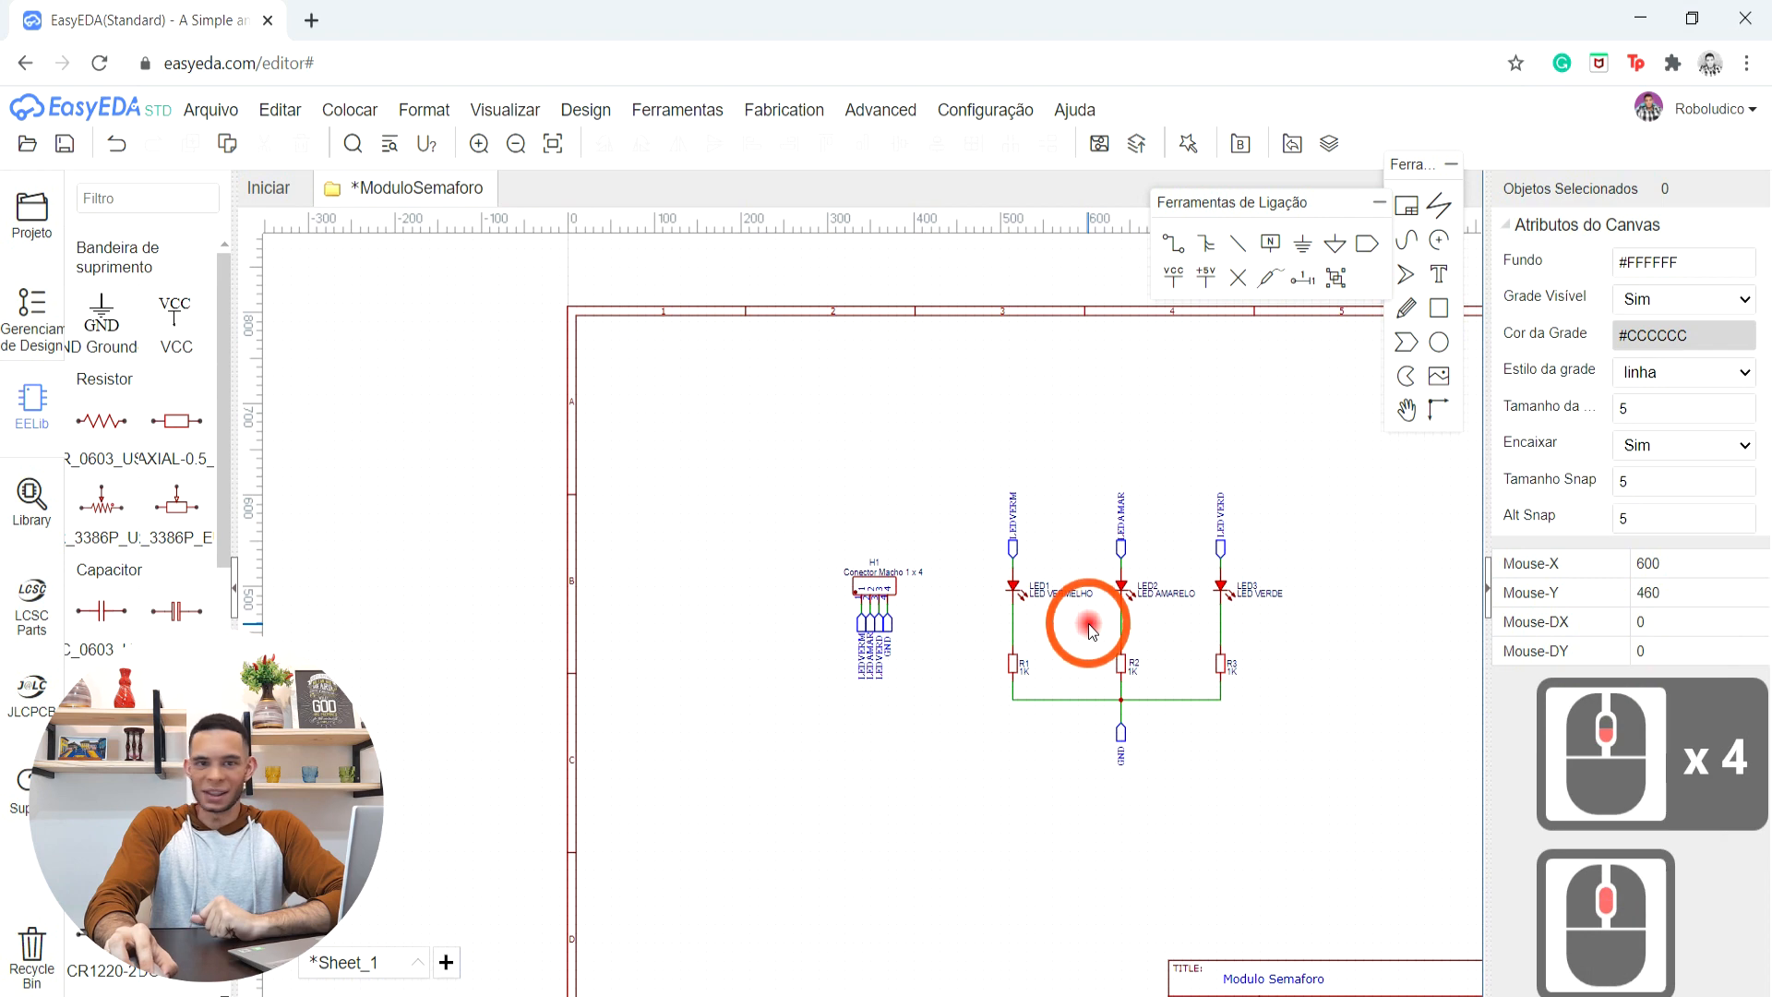
scroll(1085, 621, up, 1)
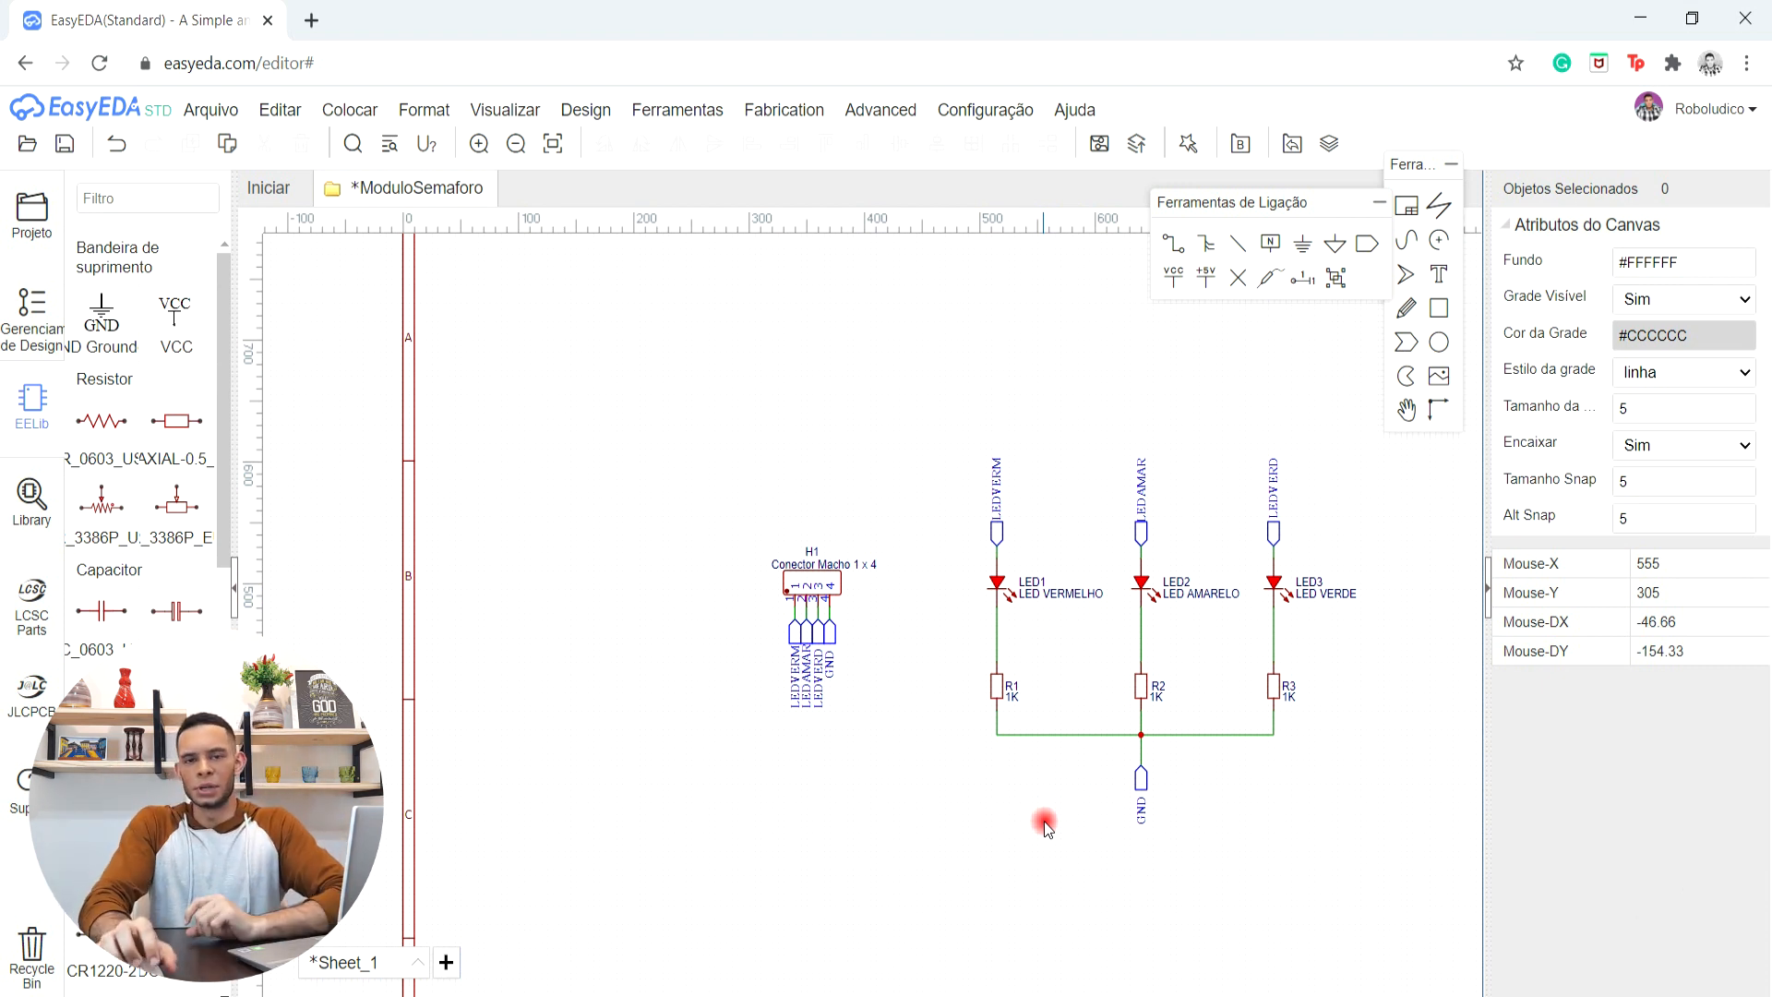
scroll(949, 744, up, 2)
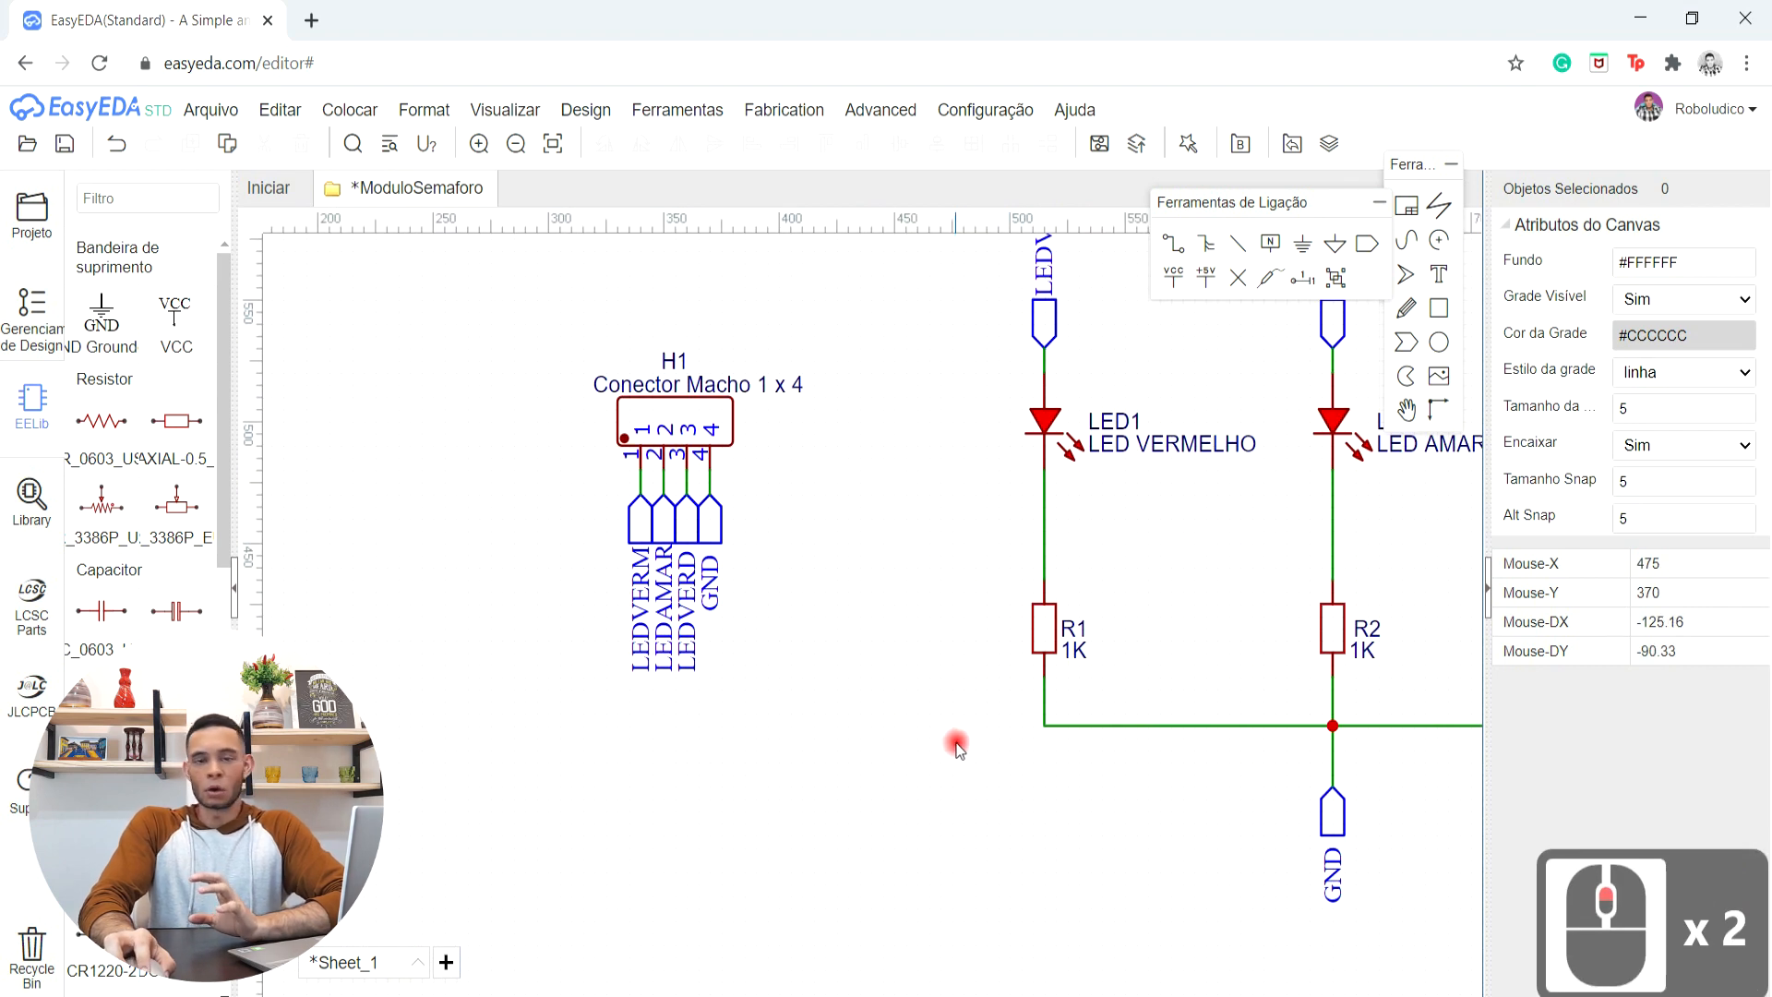
- Select the R1 label and inspect its text attributes, along with the labels of the other LEDs and resistors
scroll(1061, 664, up, 2)
click(1093, 595)
click(1220, 506)
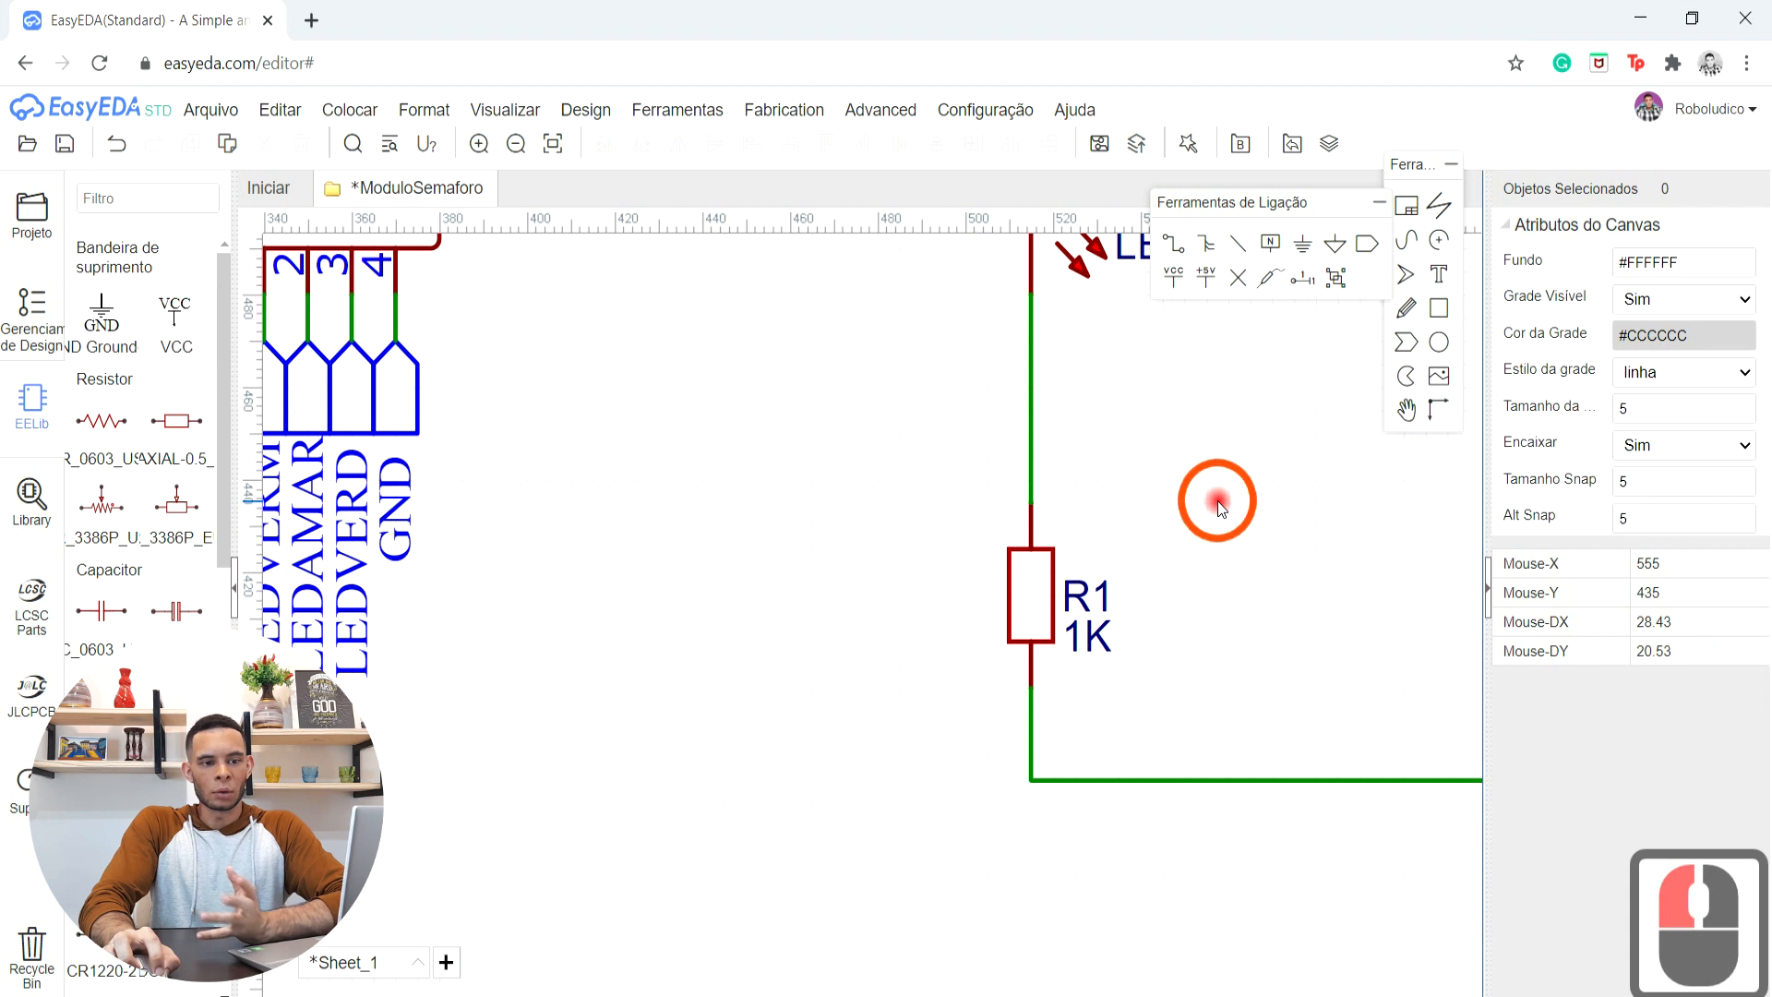
click(854, 483)
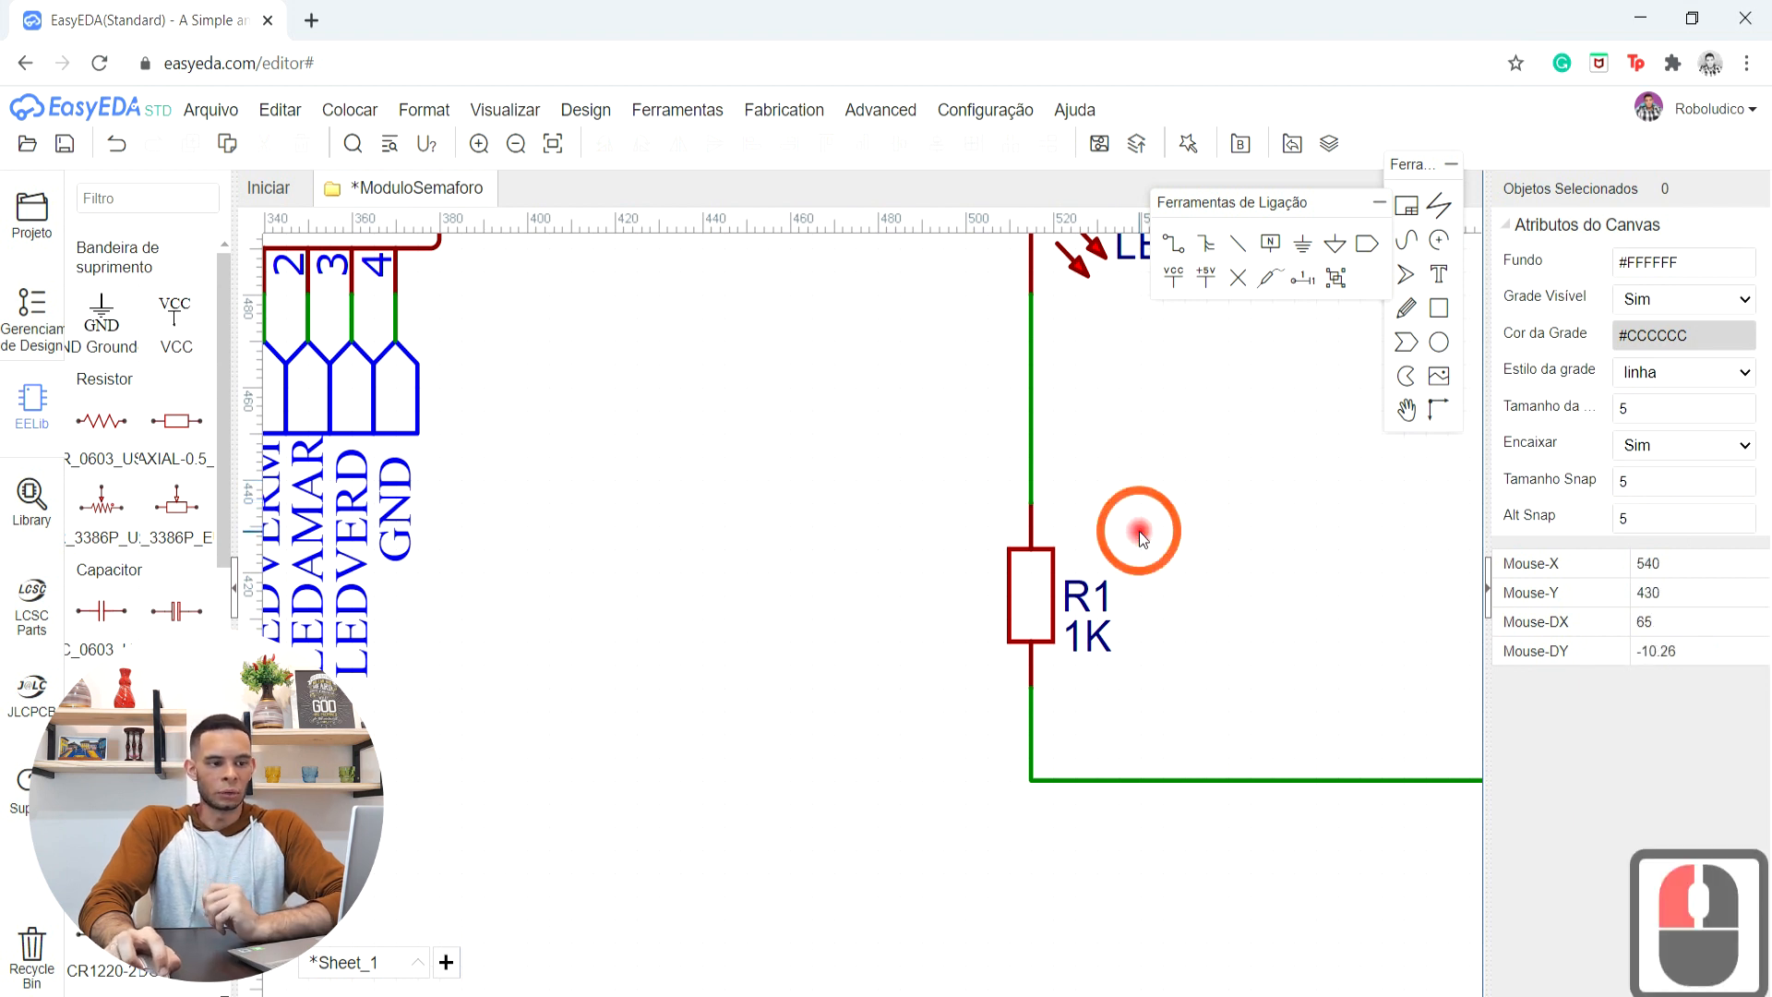
click(1075, 598)
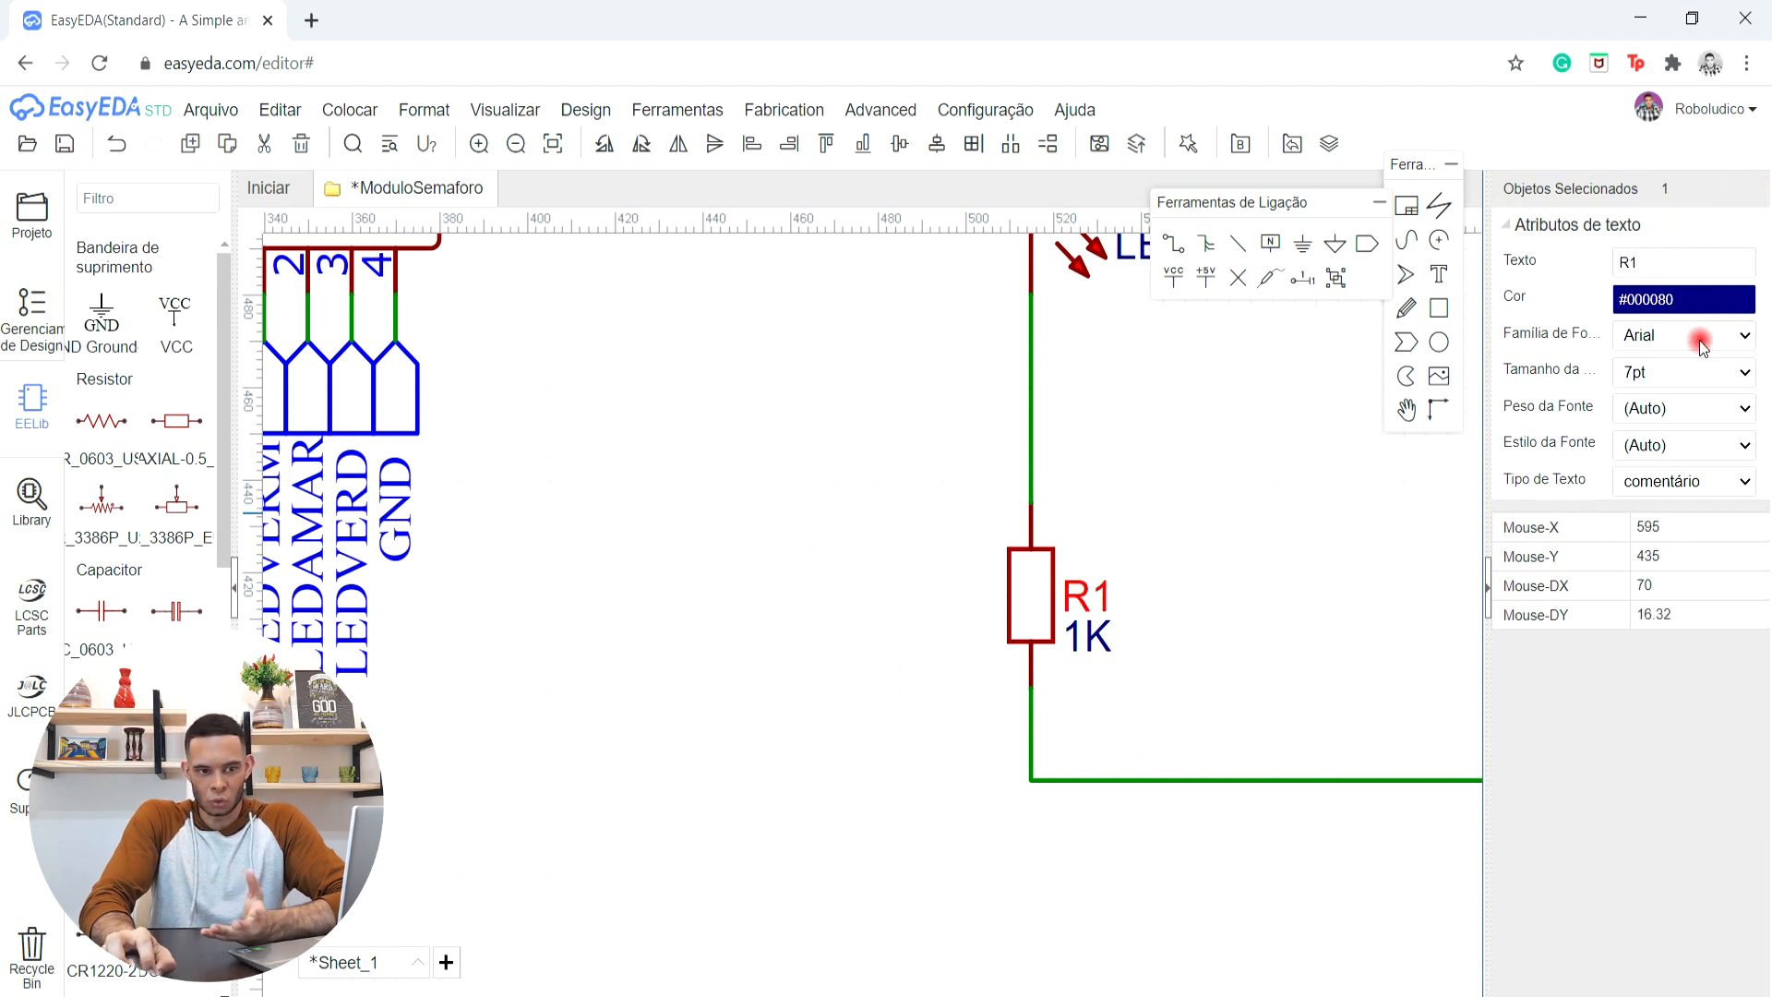
scroll(1289, 462, down, 4)
scroll(728, 660, up, 4)
scroll(1006, 595, up, 3)
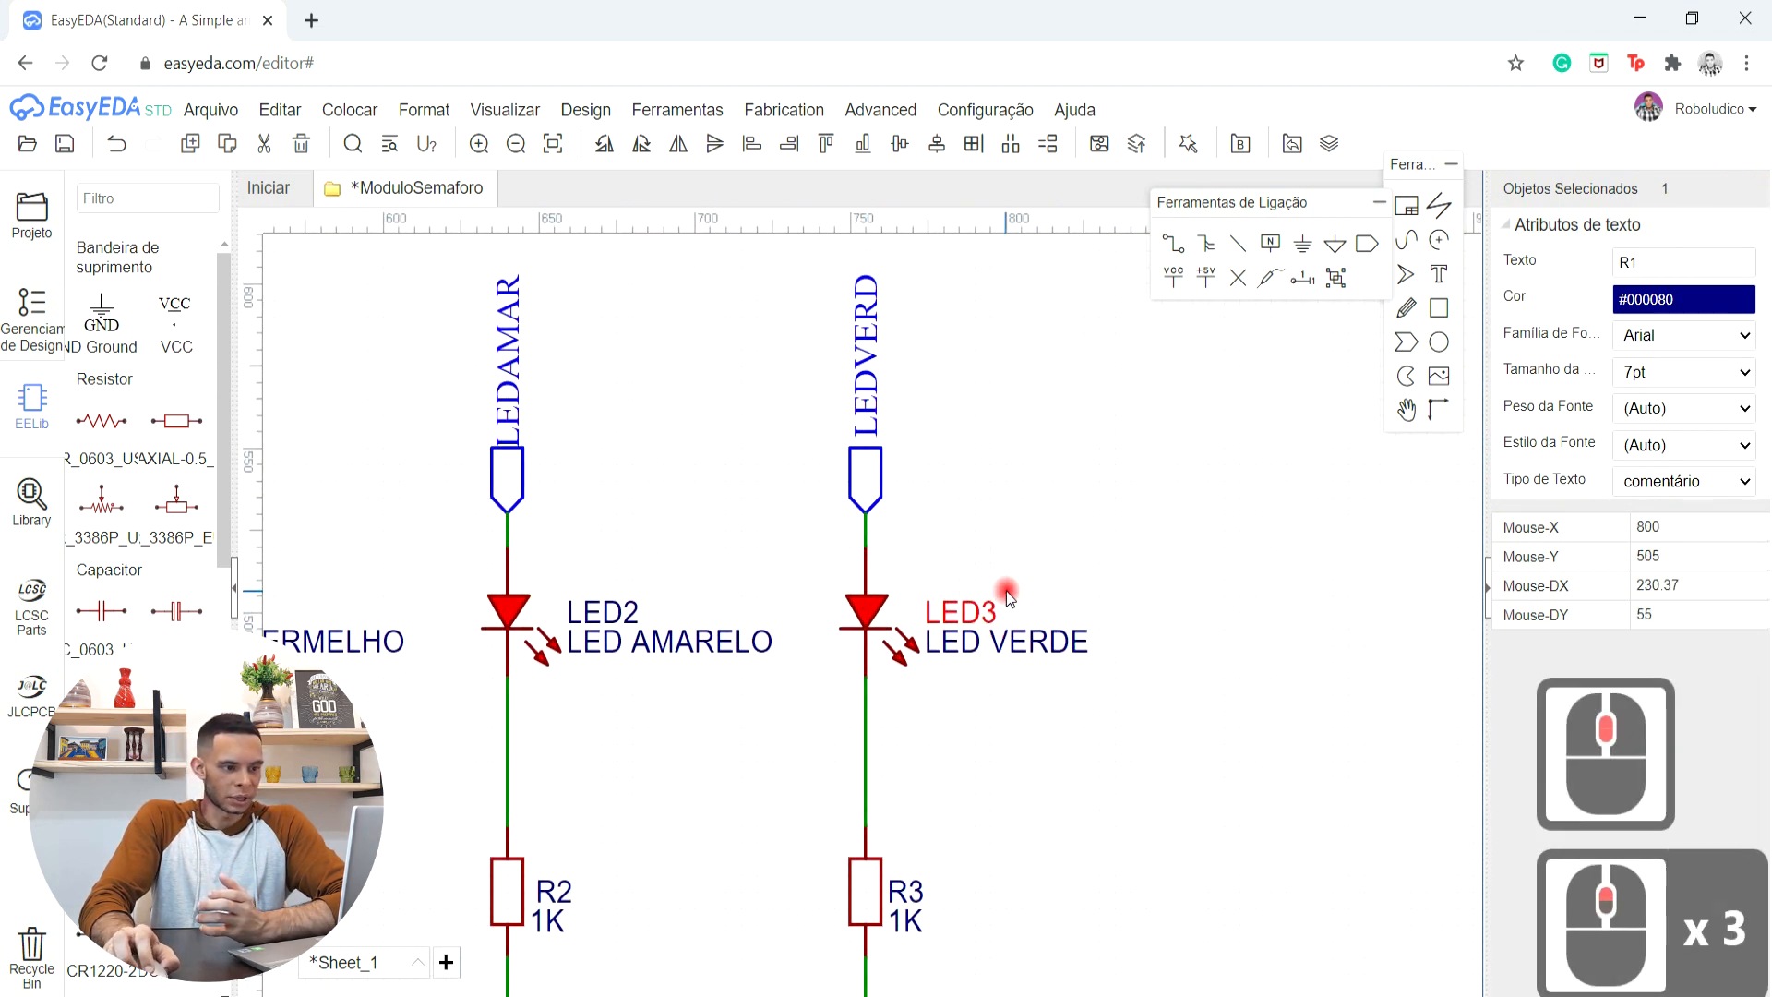
- Select the three LED branches with their resistors, wires and net ports, and move them together slightly right and down on the sheet
scroll(1006, 595, down, 5)
drag(743, 466, 1049, 796)
drag(900, 541, 942, 562)
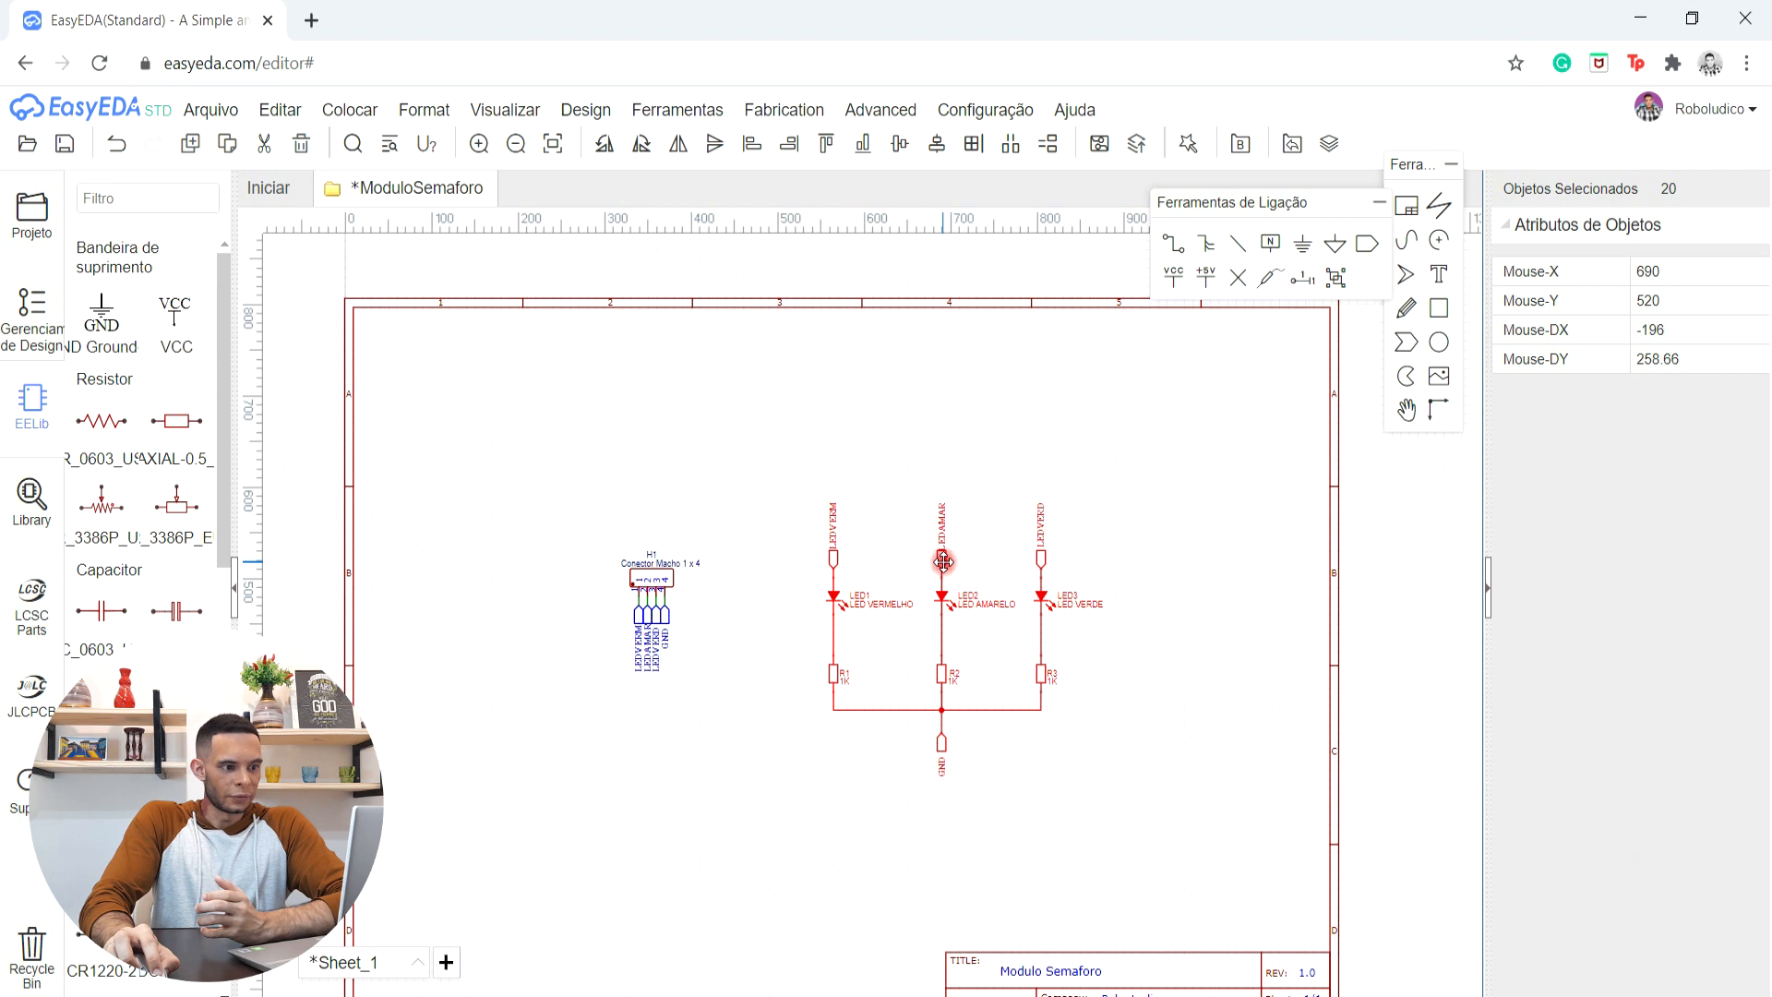
- Select header H1 with its four net ports and move the group slightly right, closer to the LED circuit
click(622, 577)
drag(591, 517, 723, 716)
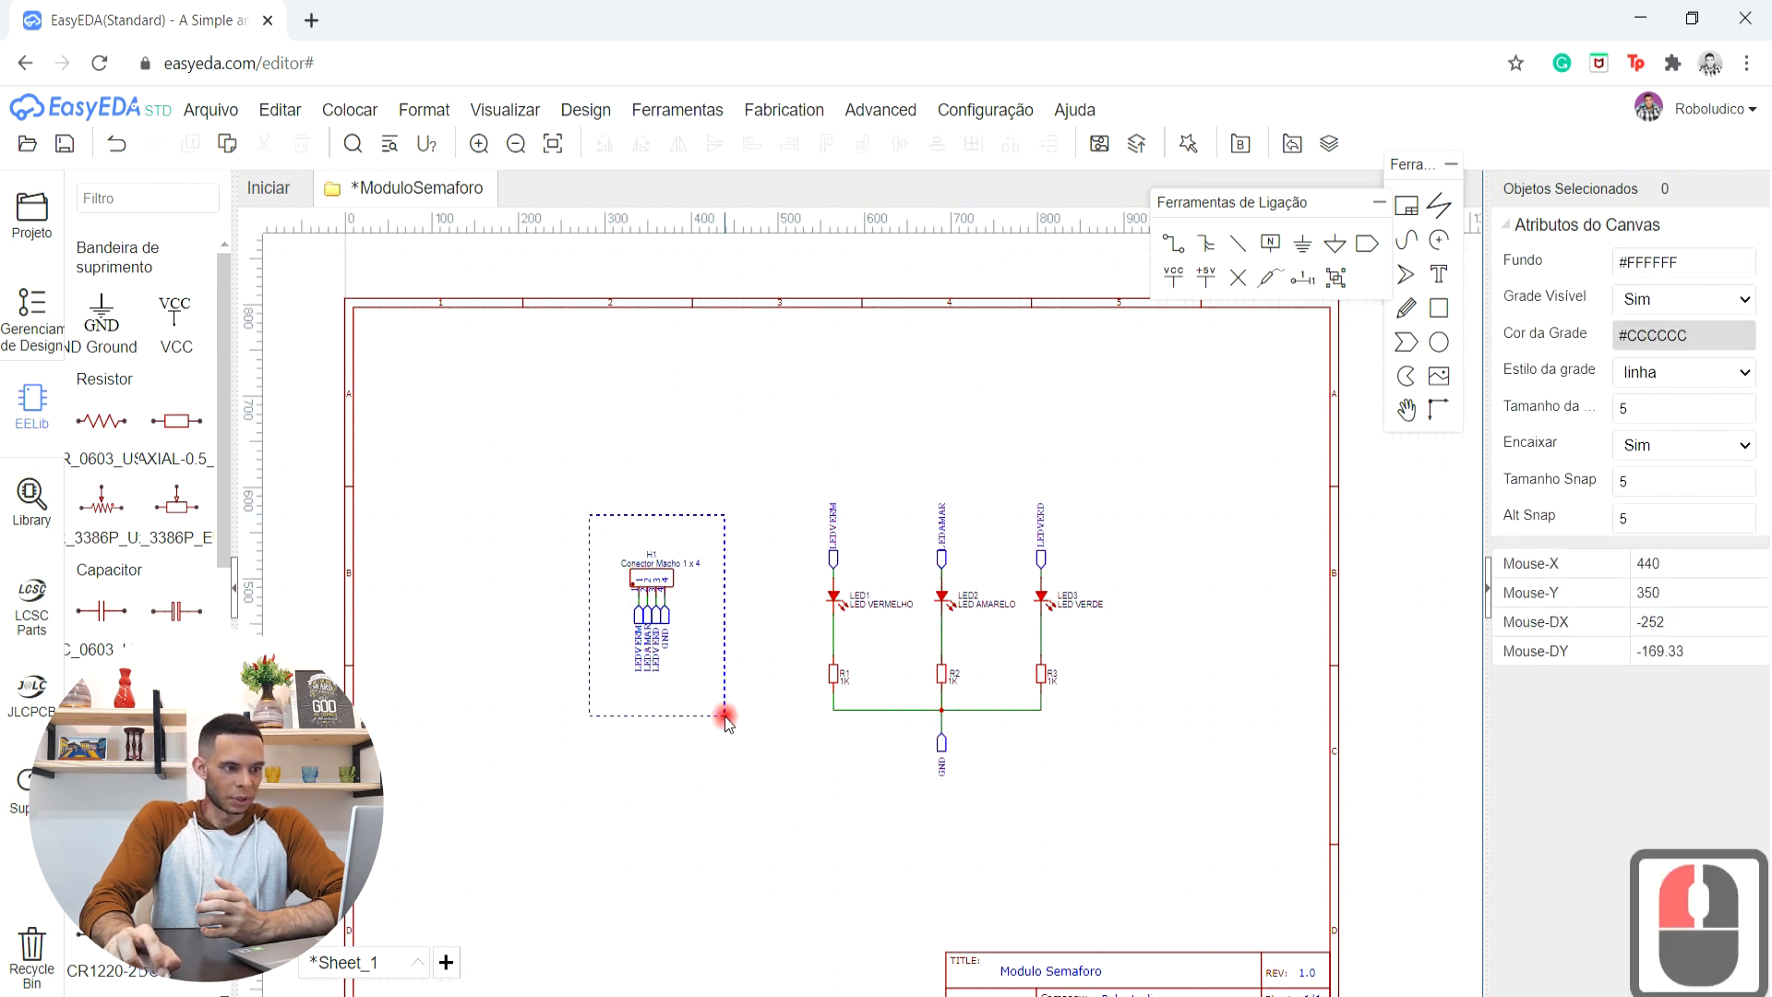
drag(656, 616, 695, 624)
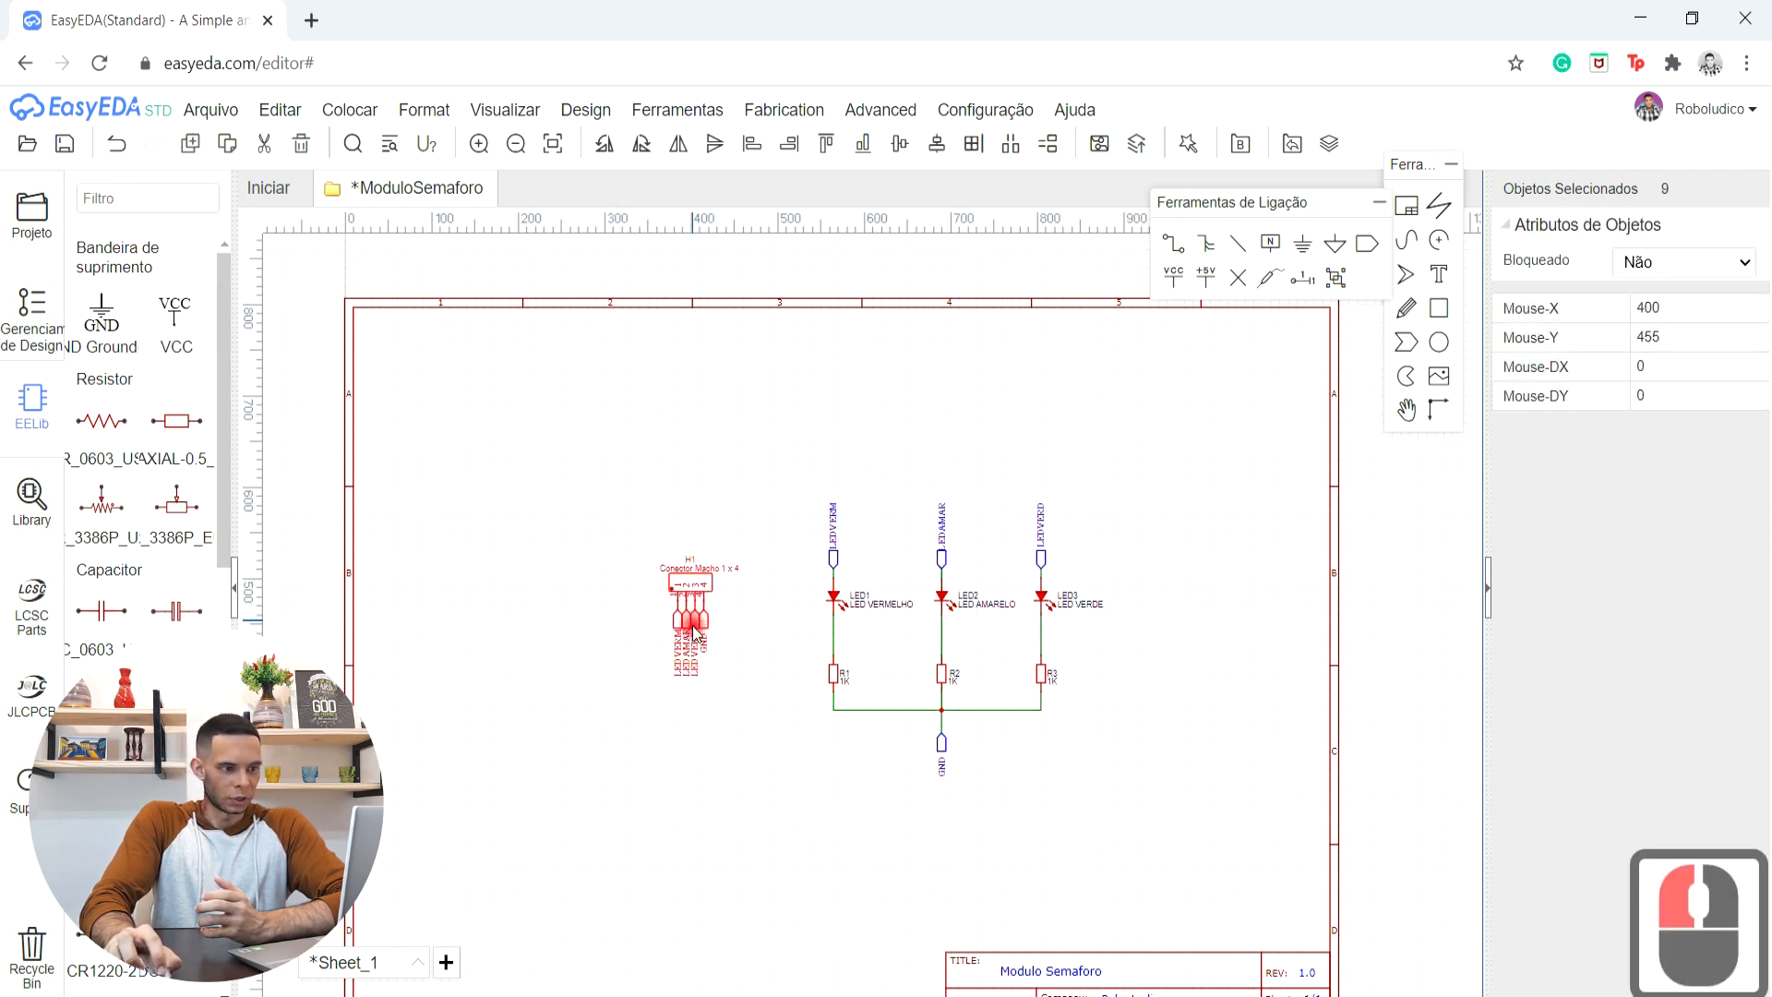
scroll(827, 650, up, 2)
scroll(827, 650, down, 3)
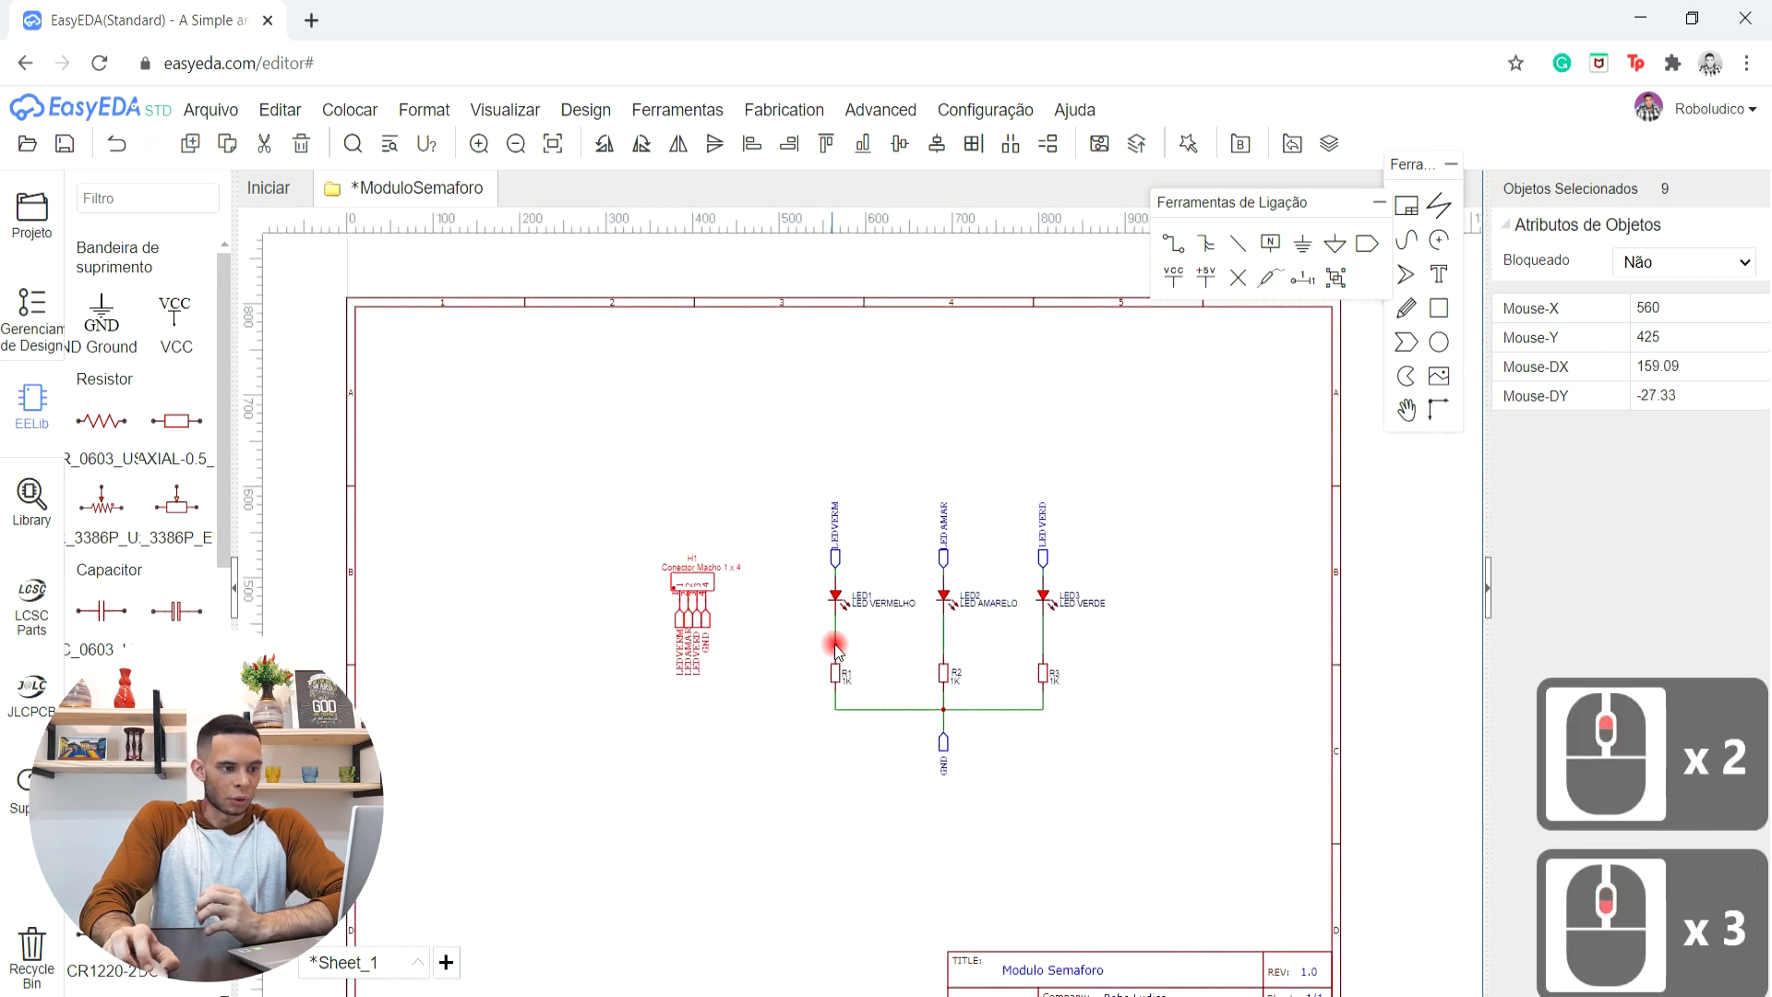
- Select the whole circuit, header H1 and the three LED branches, to check its placement on the sheet
scroll(839, 651, down, 4)
drag(670, 487, 1074, 790)
click(893, 665)
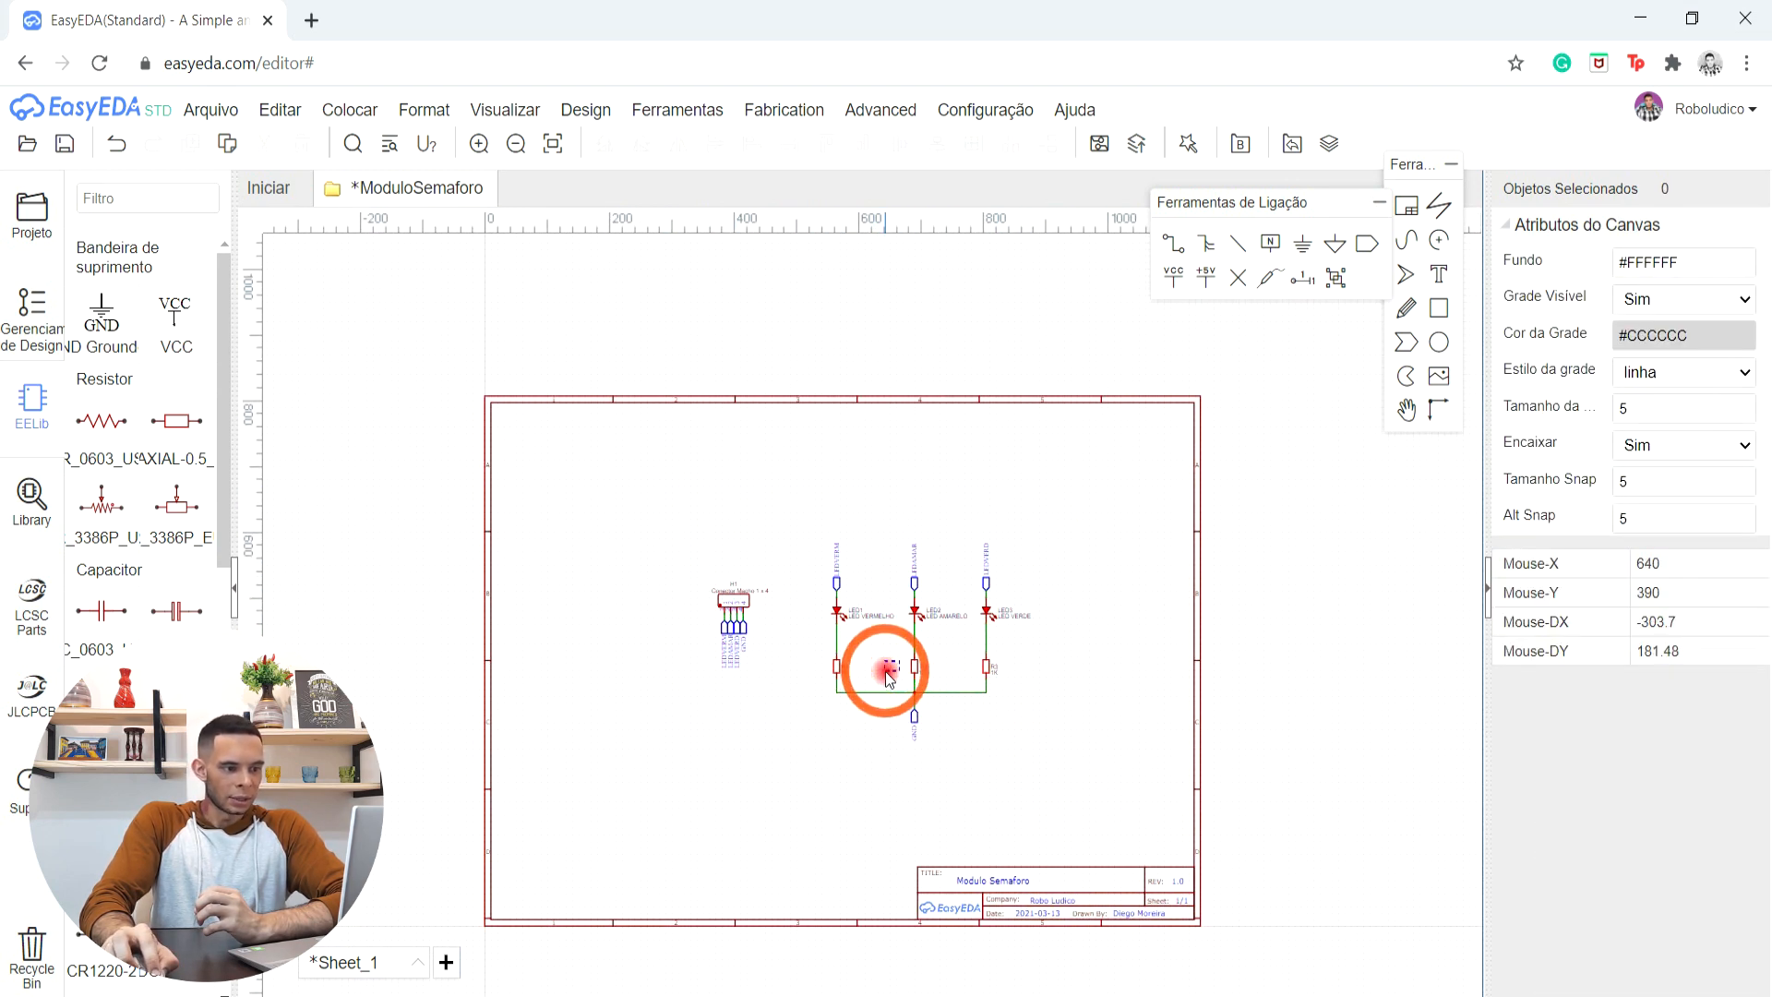
drag(676, 517, 1001, 752)
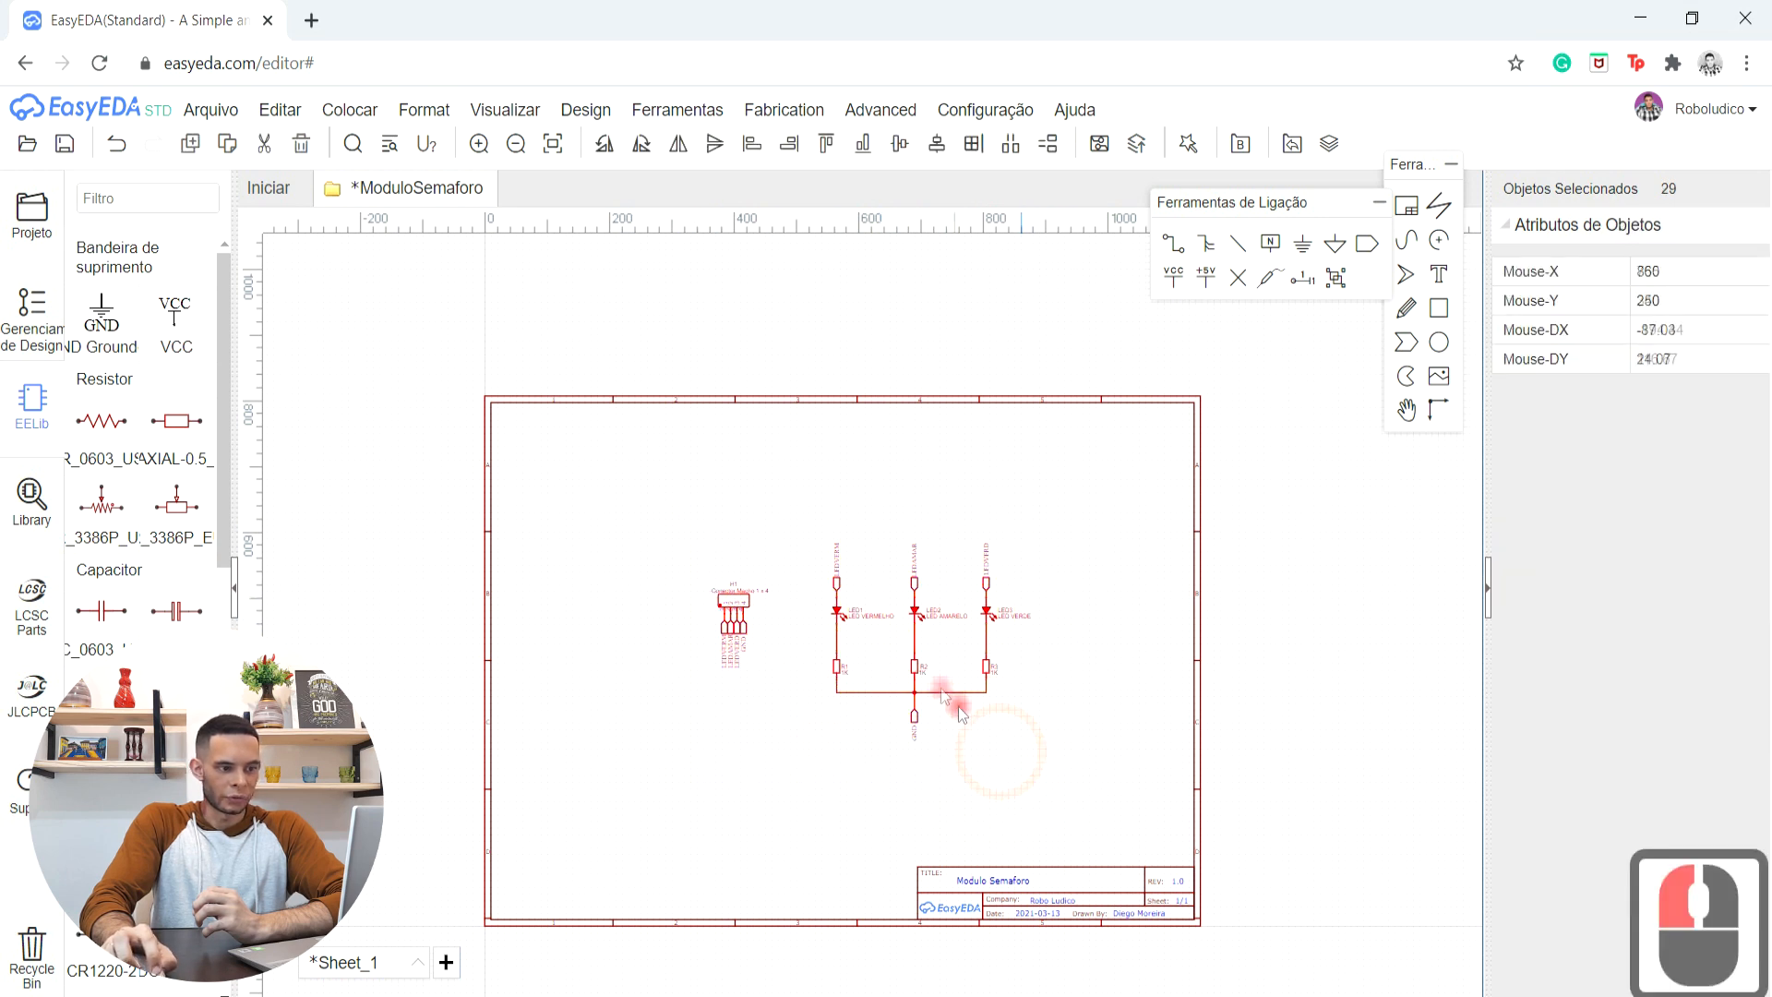
scroll(882, 655, up, 5)
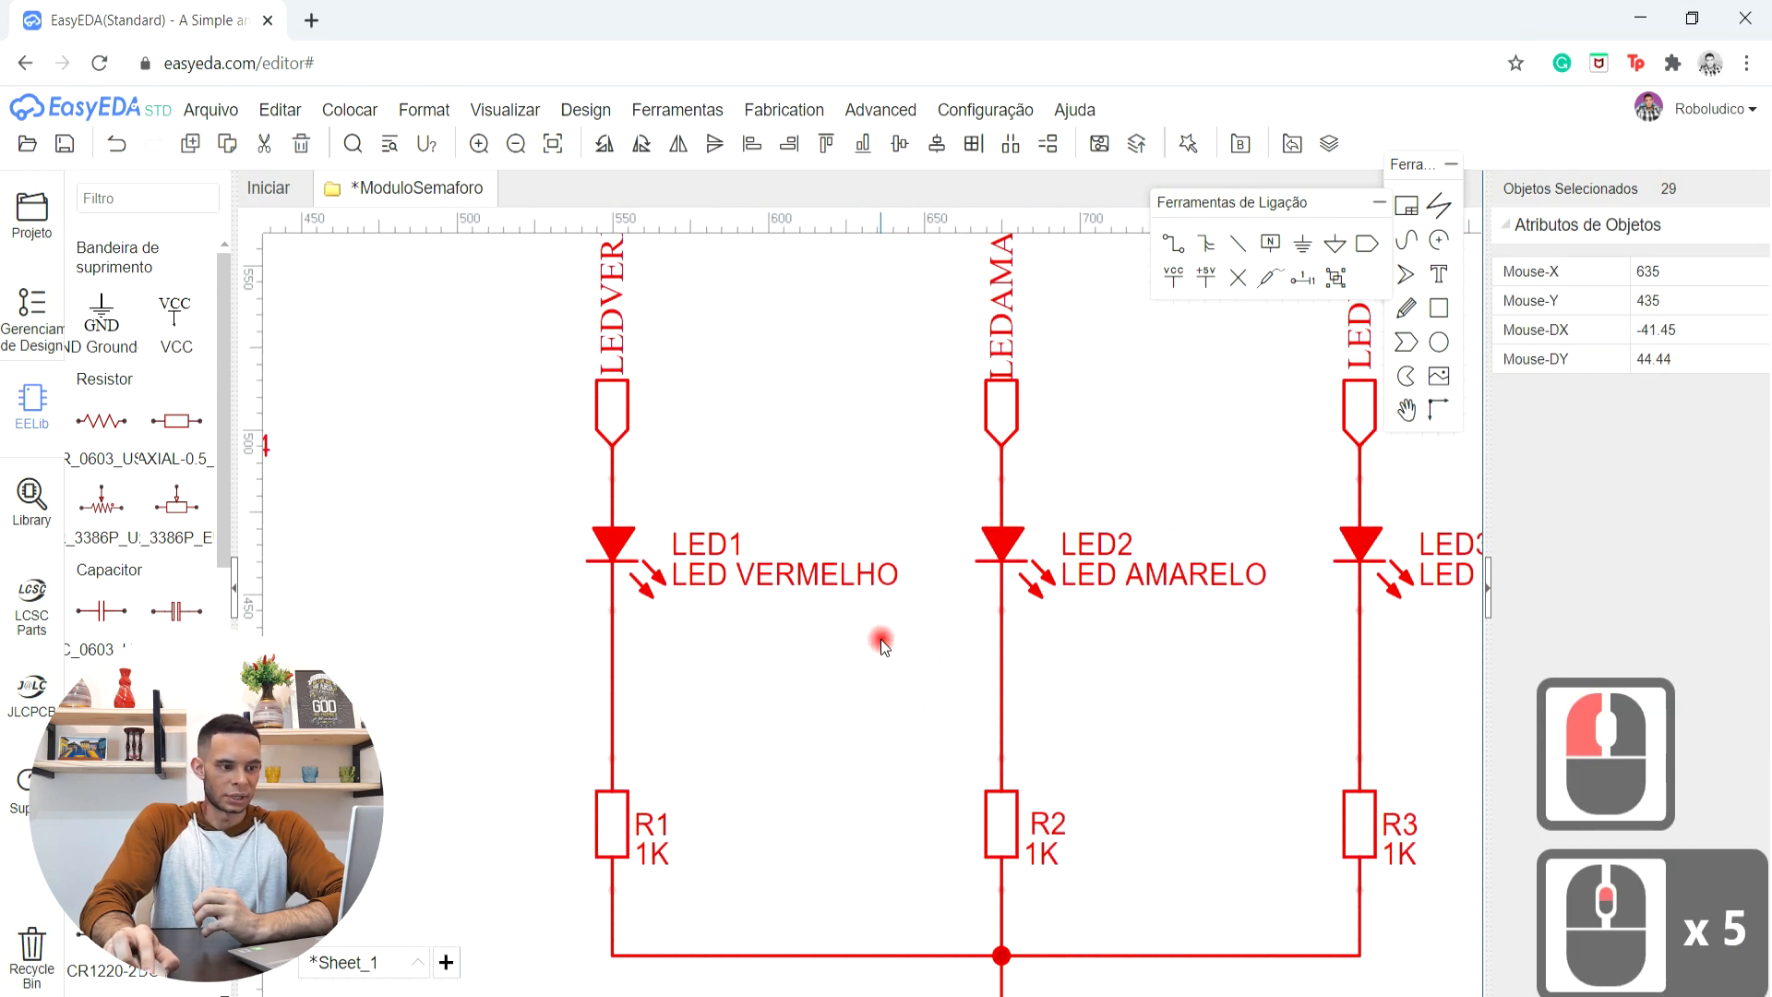
- Set LED1's name display to Não, restore it to Sim, and deselect the component
click(746, 589)
click(612, 543)
click(814, 570)
click(1665, 301)
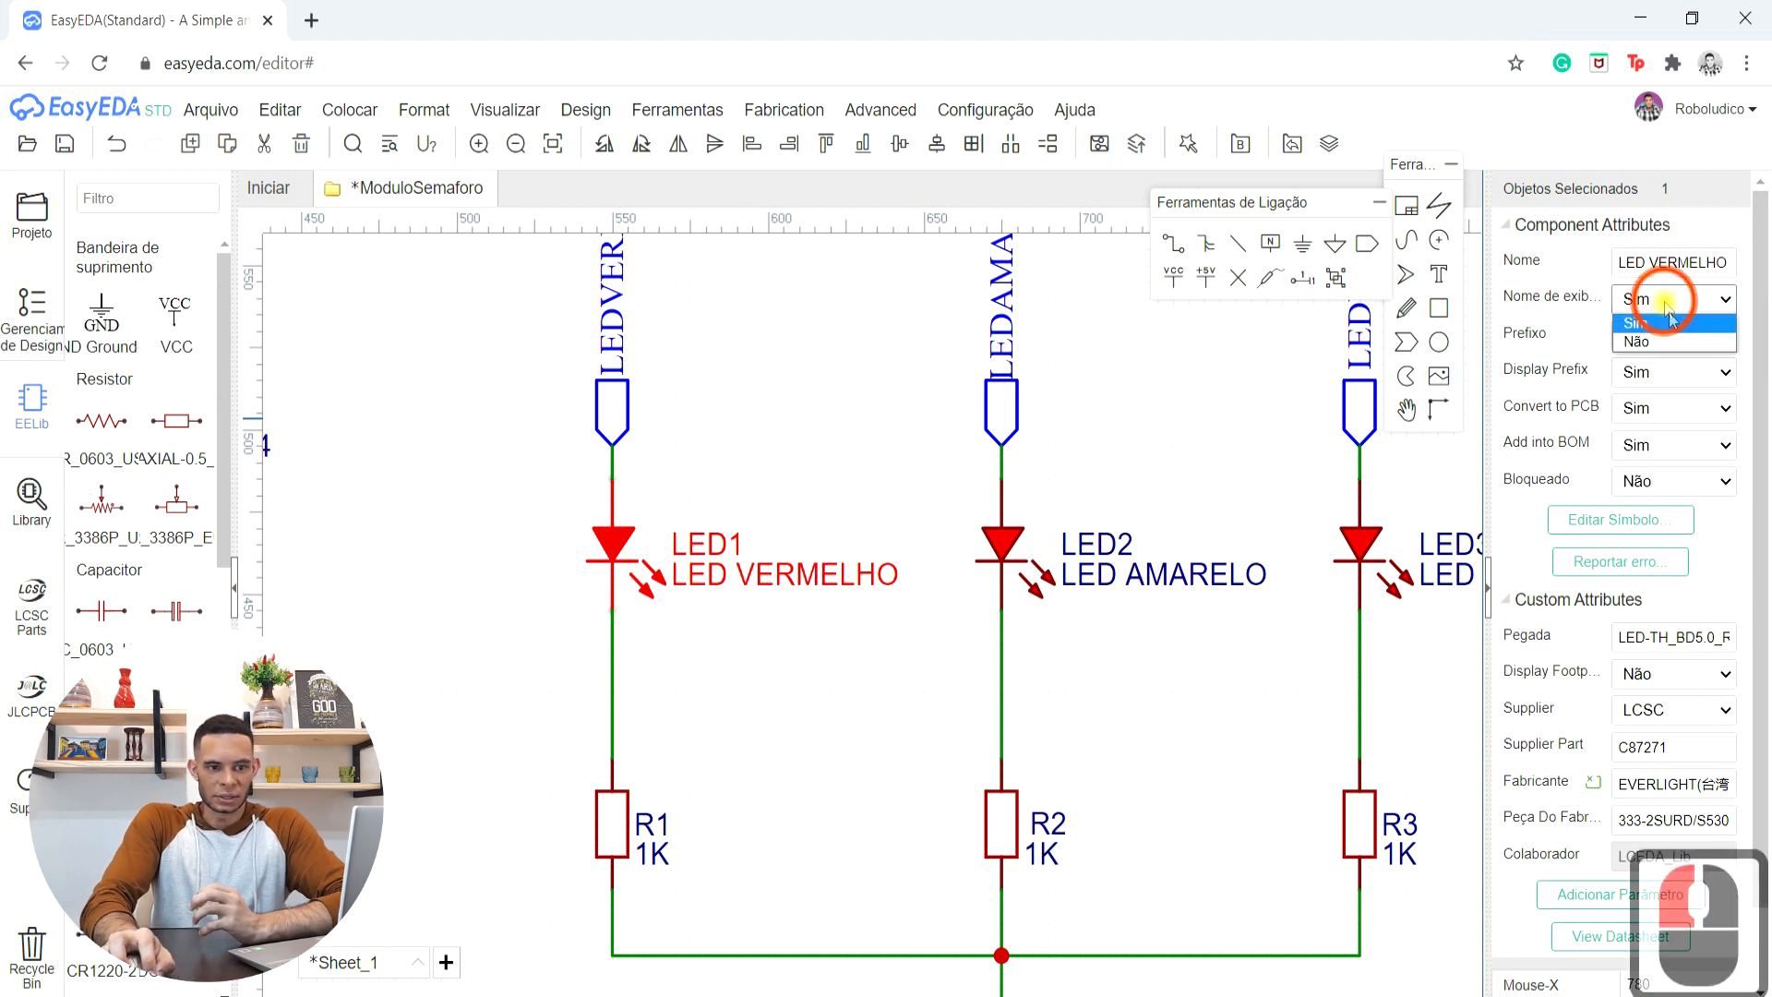
click(1673, 341)
click(1688, 298)
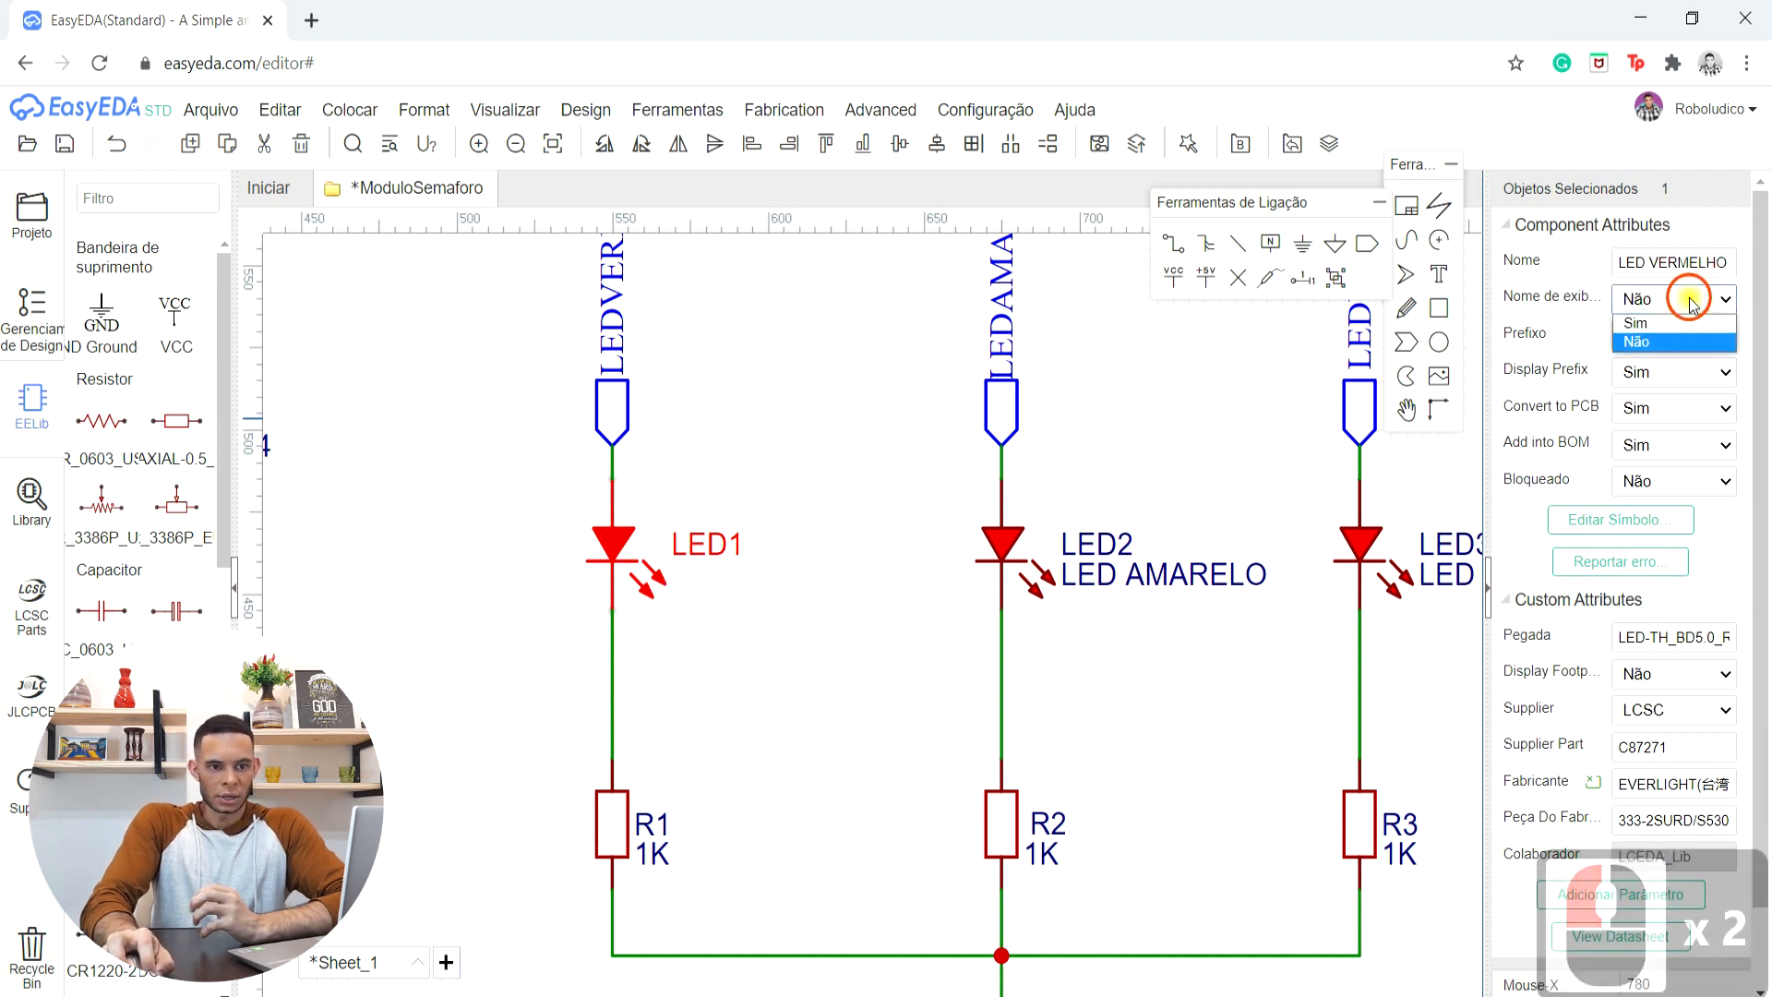
click(1672, 322)
click(767, 482)
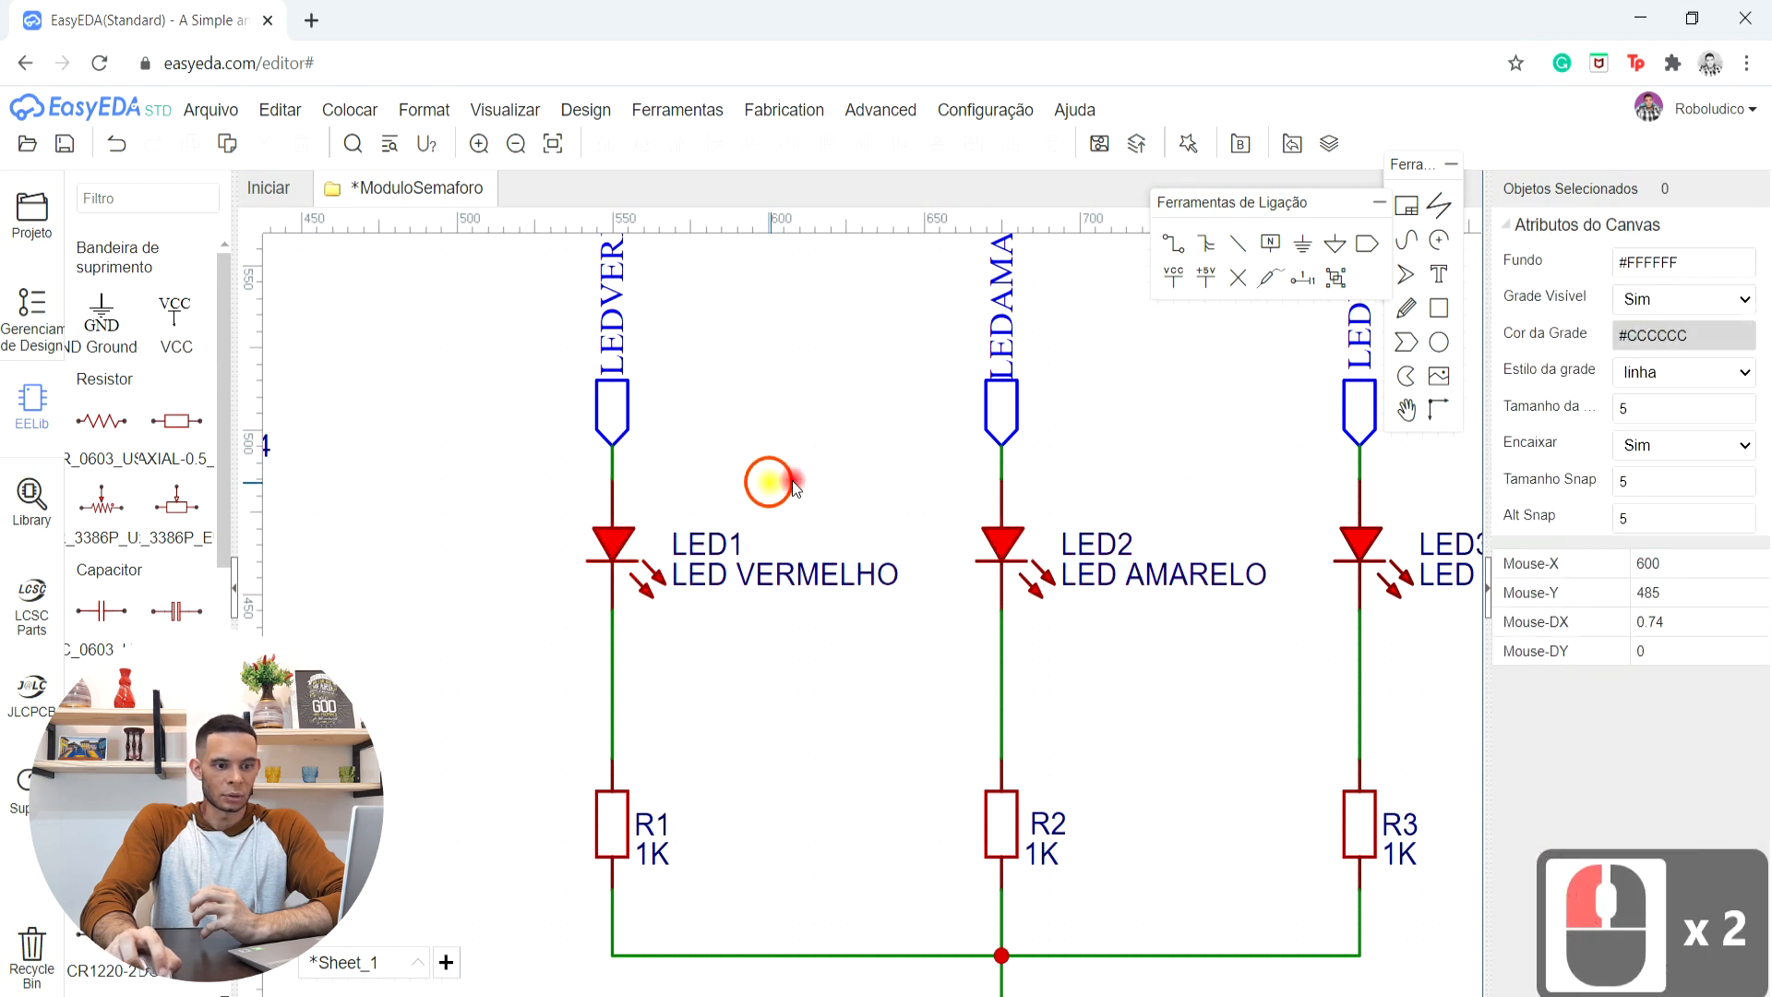
- Select LED1 and review its component attributes, including the prefix display option, then the complete circuit
click(643, 557)
click(1720, 378)
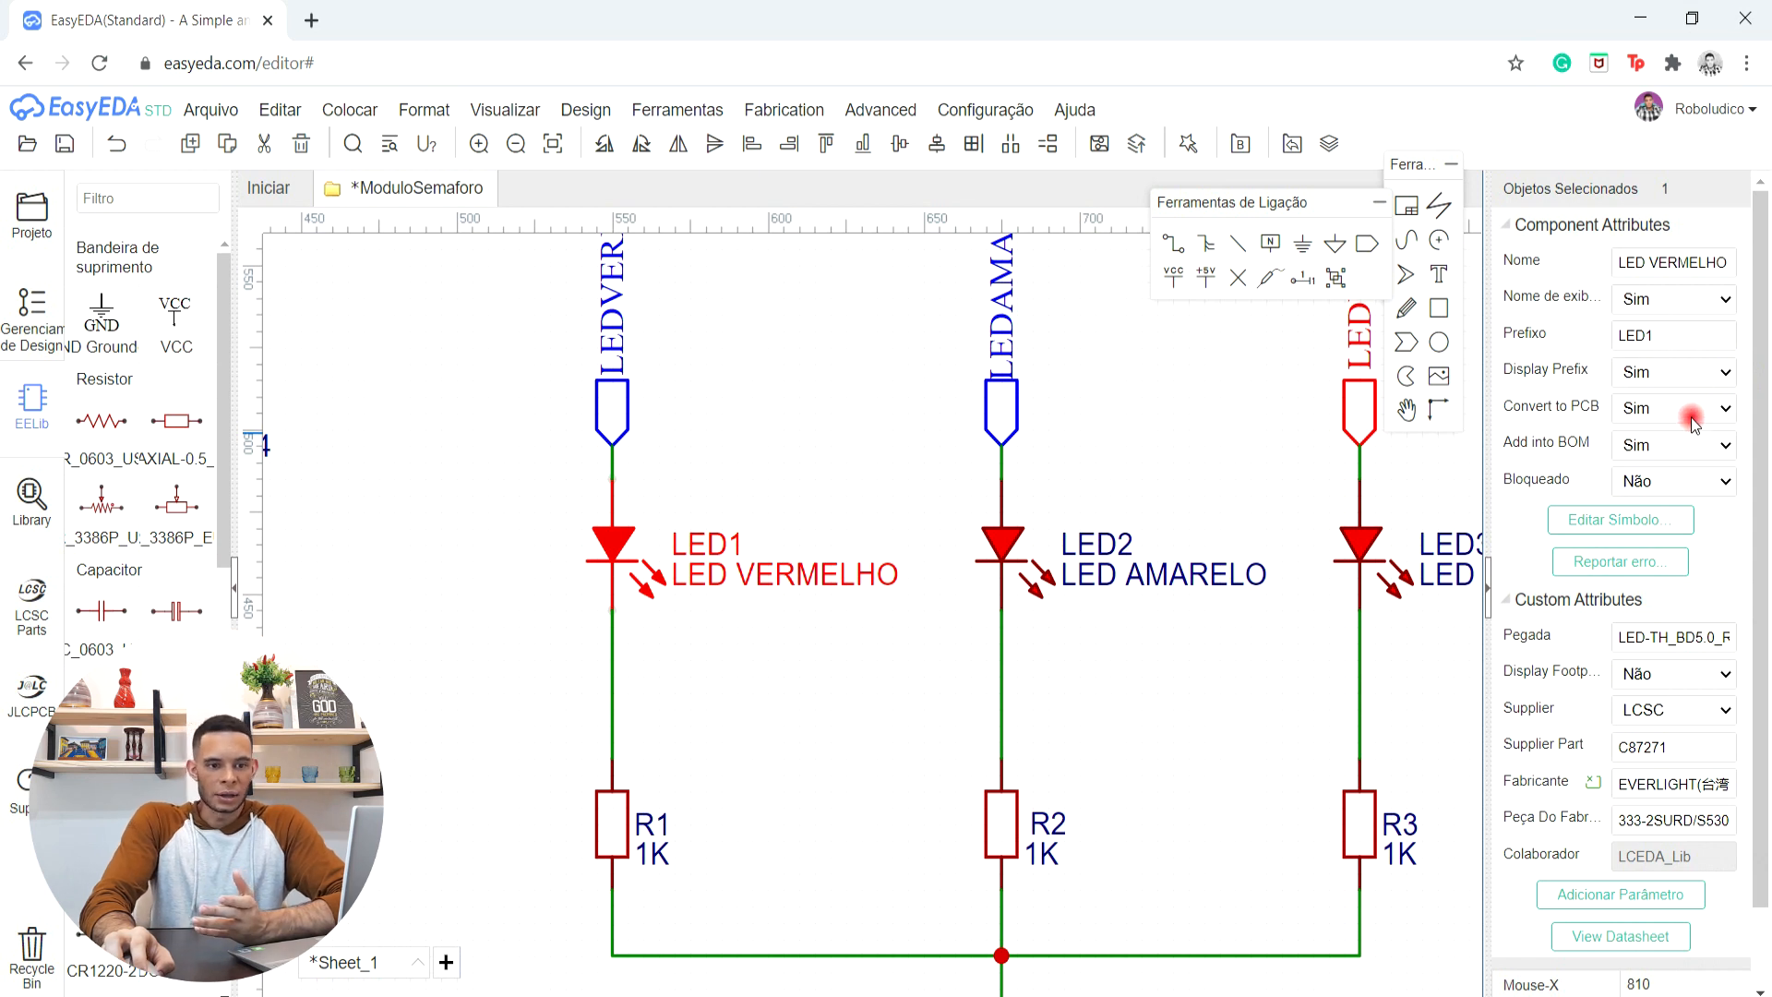
scroll(1148, 418, down, 4)
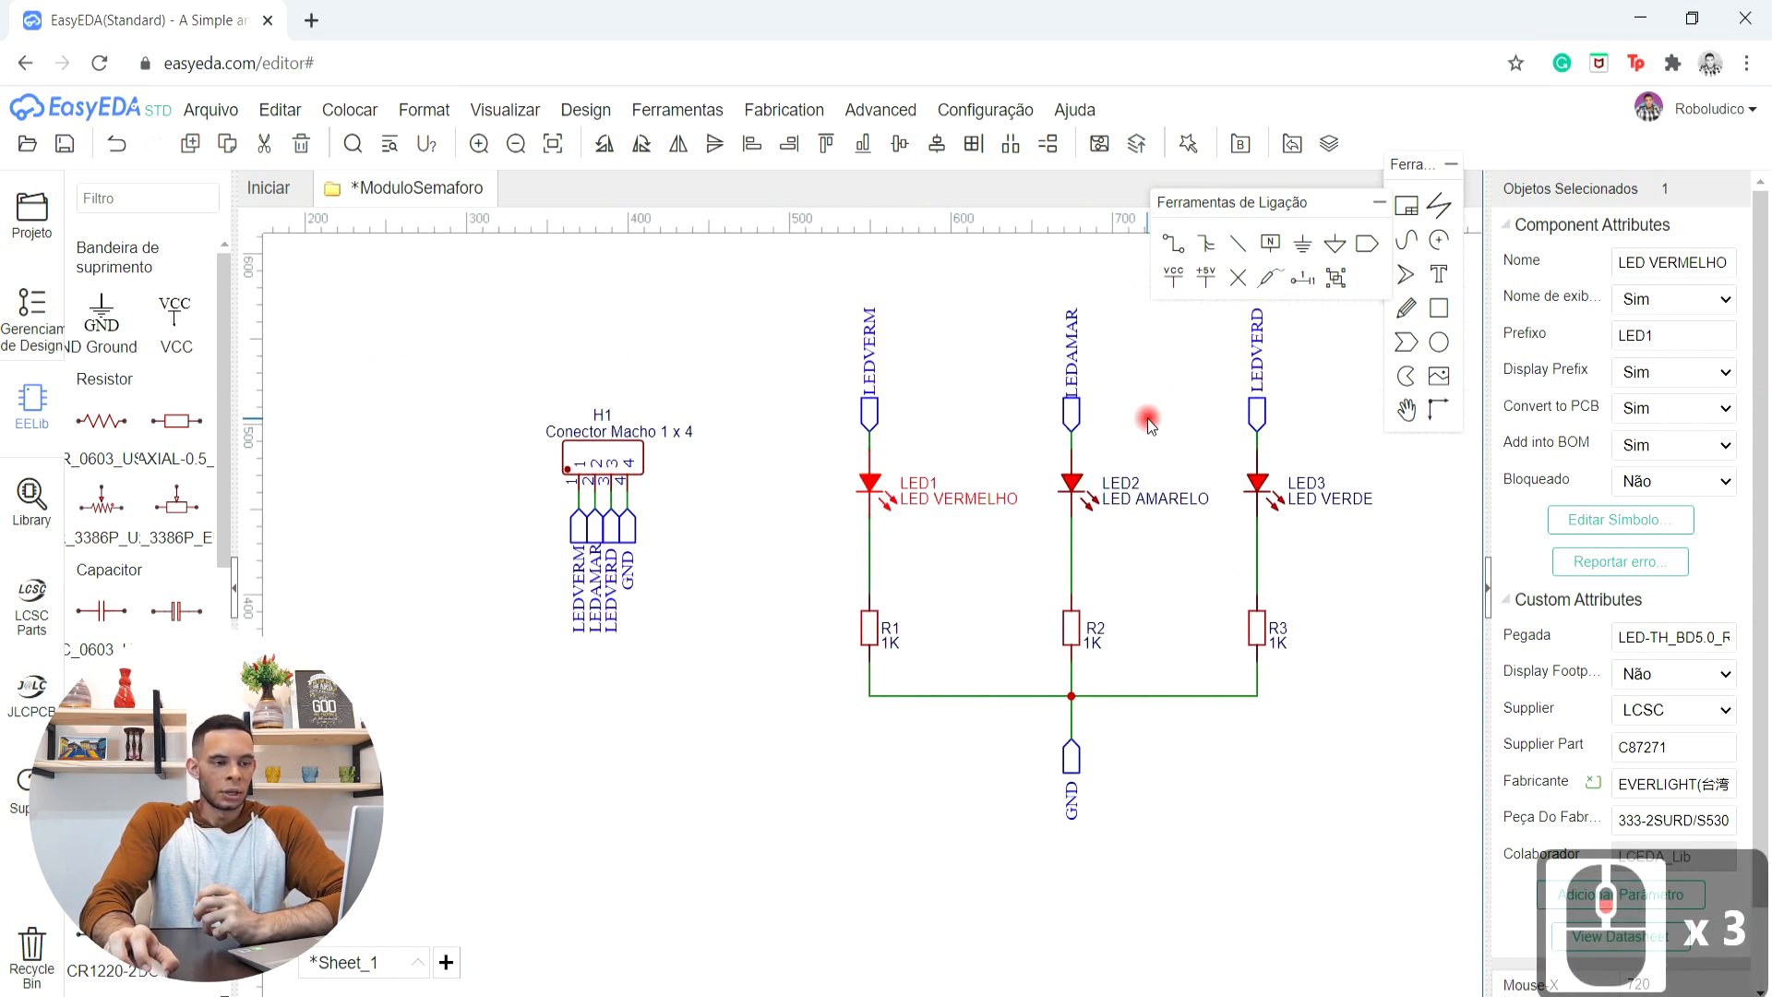
middle_drag(1154, 386, 1077, 503)
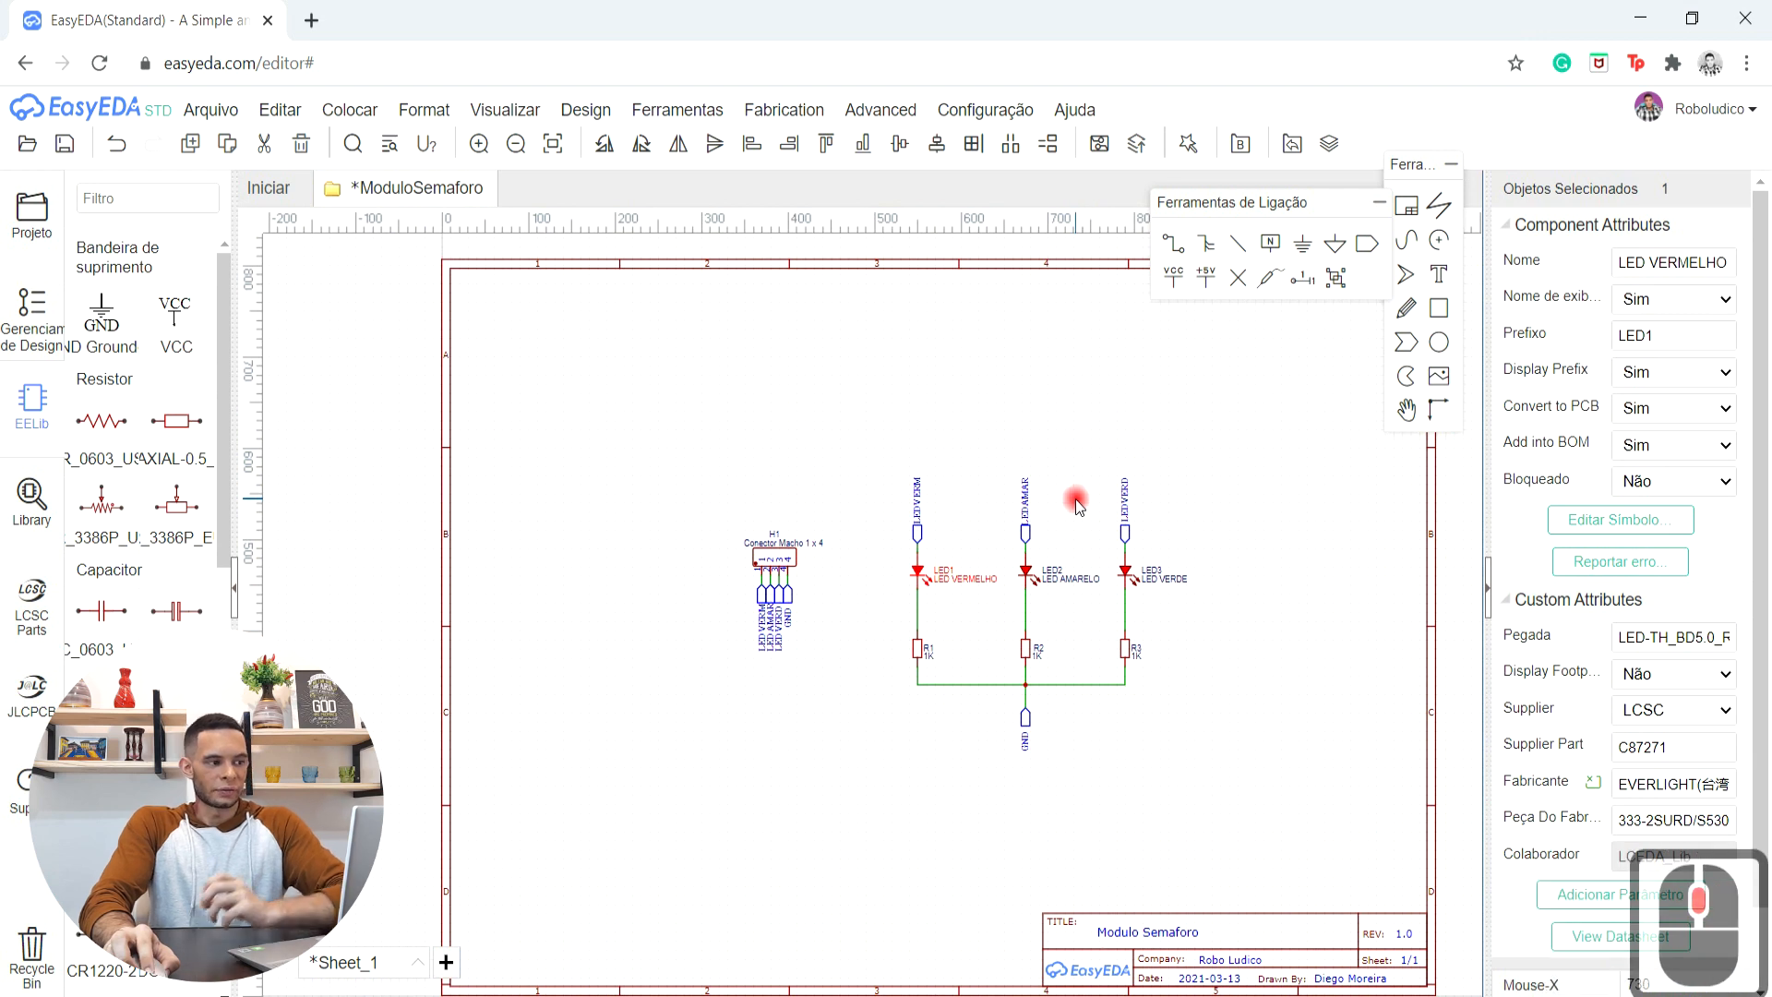
- Save the schematic and expand the ModuloSemaforo project to list its sheets
click(35, 214)
key(ctrl+s)
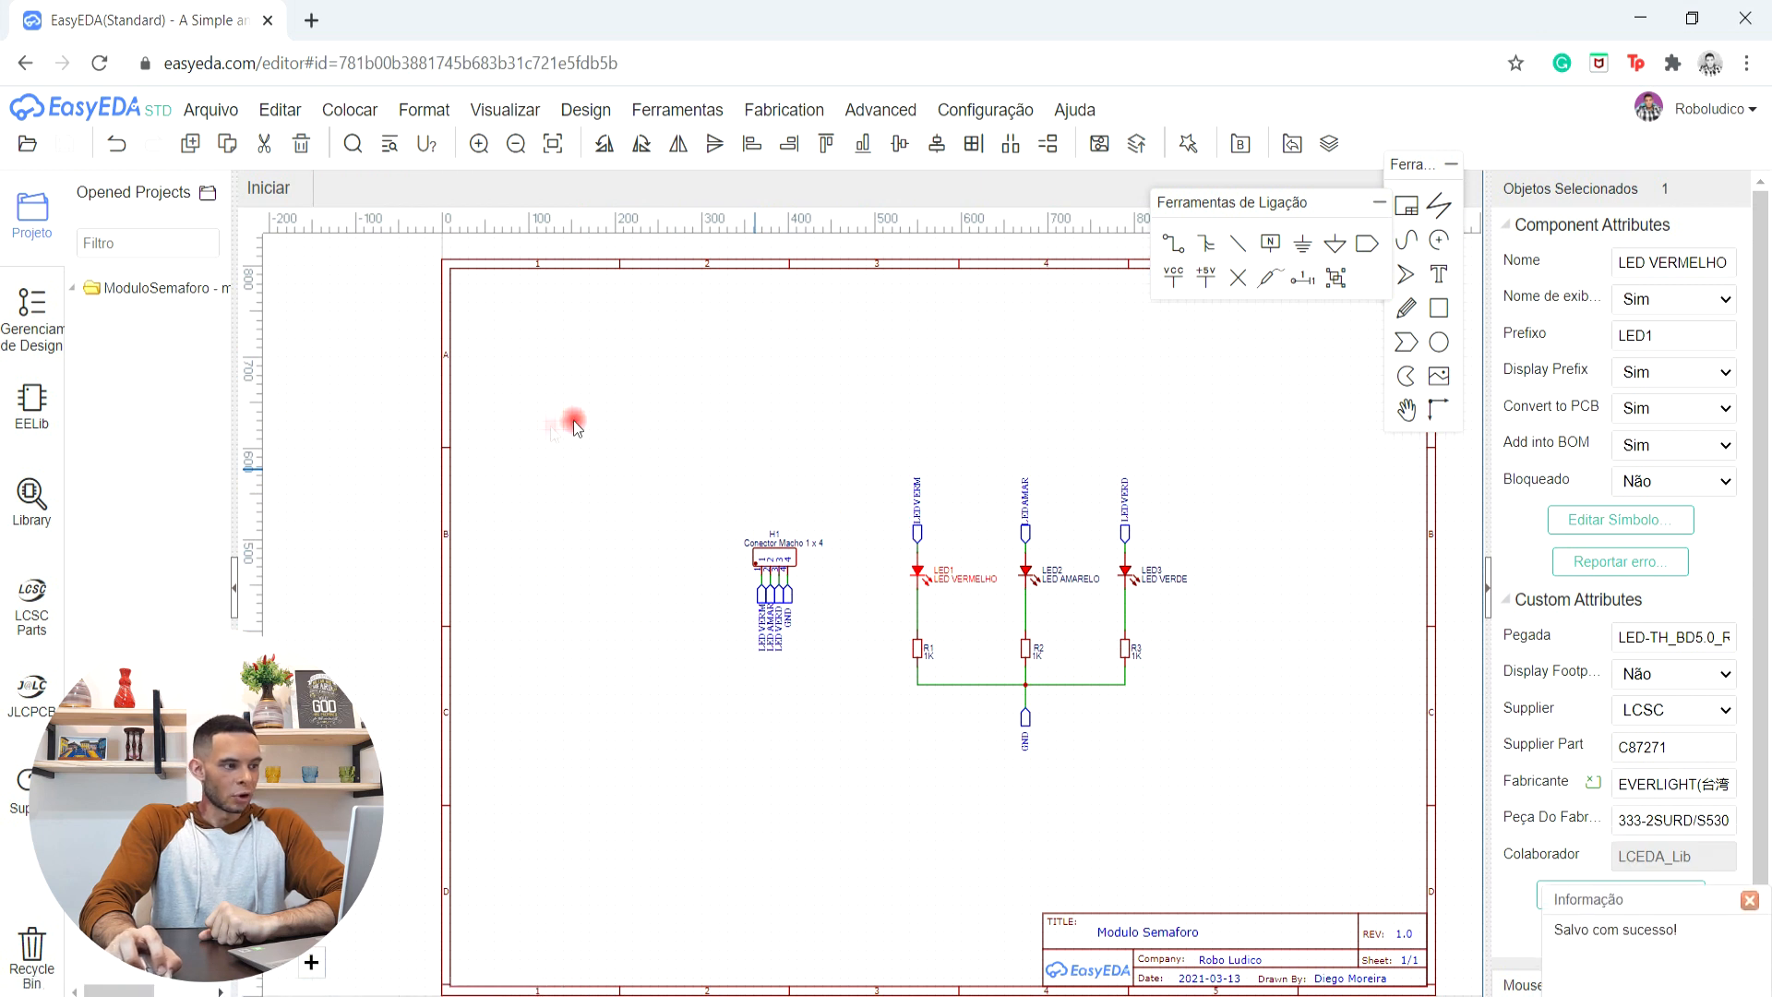
click(111, 293)
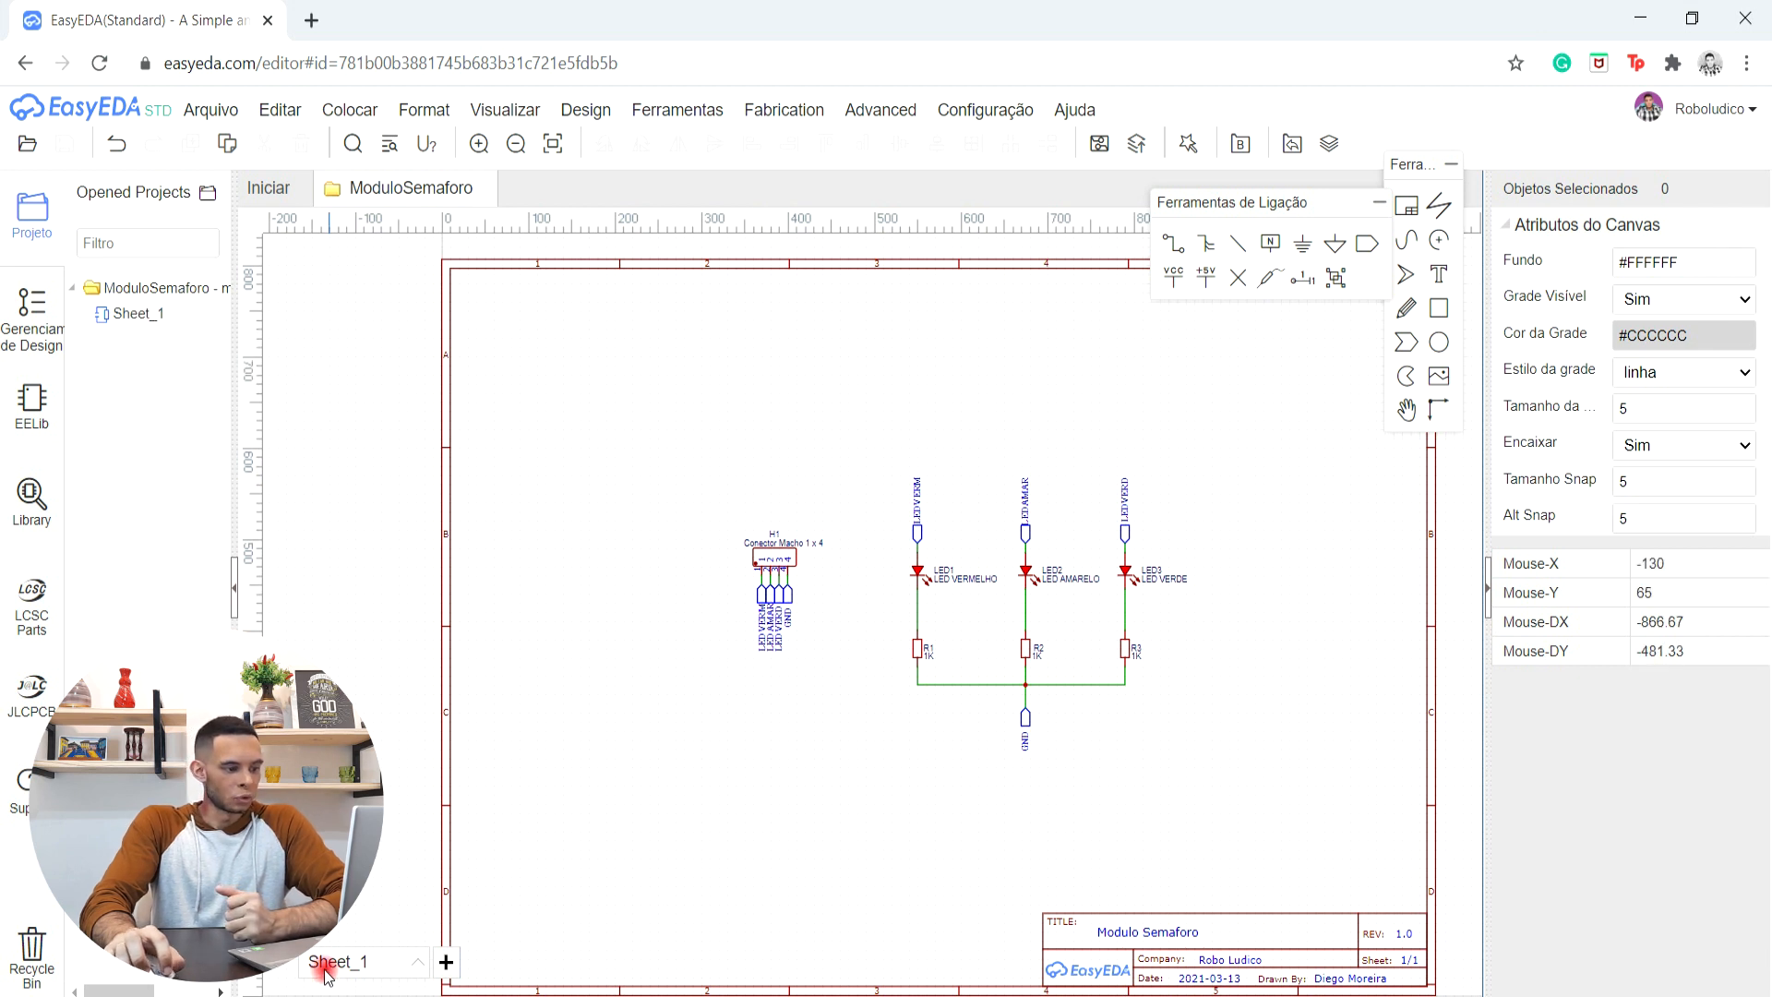
- Rename the project's Sheet_1 schematic as ModuloSemaforo and save it
click(141, 314)
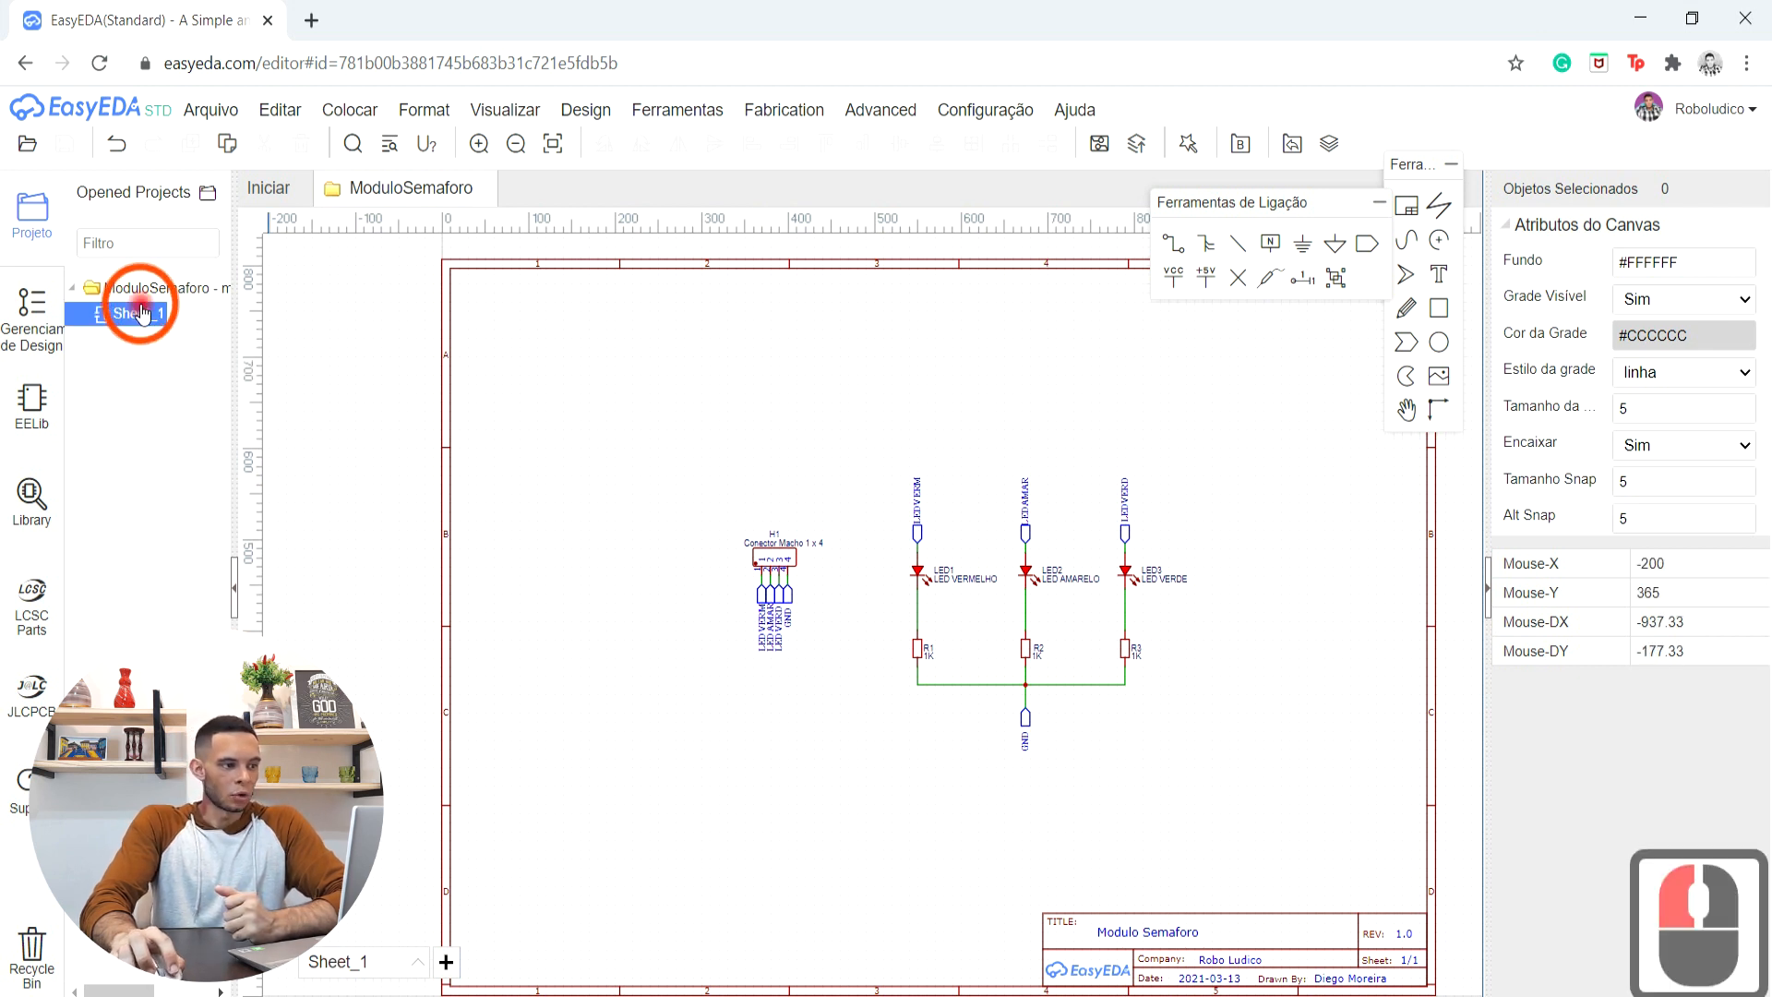
right_click(141, 314)
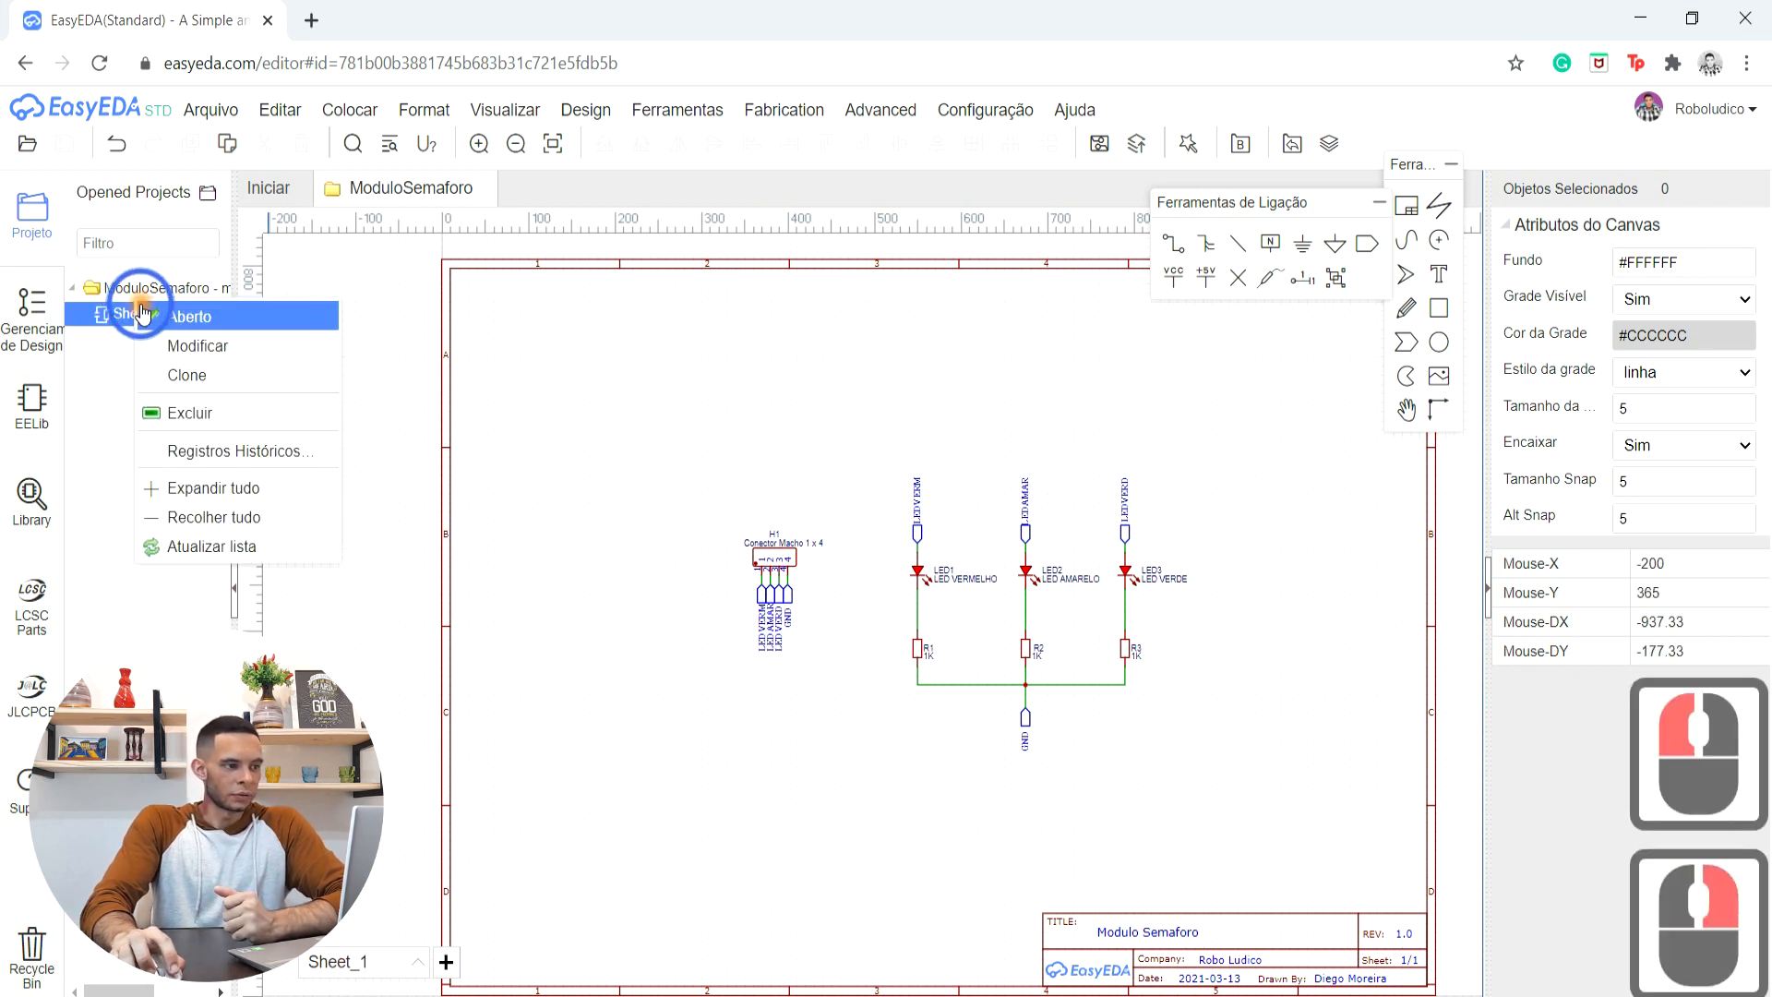
click(176, 345)
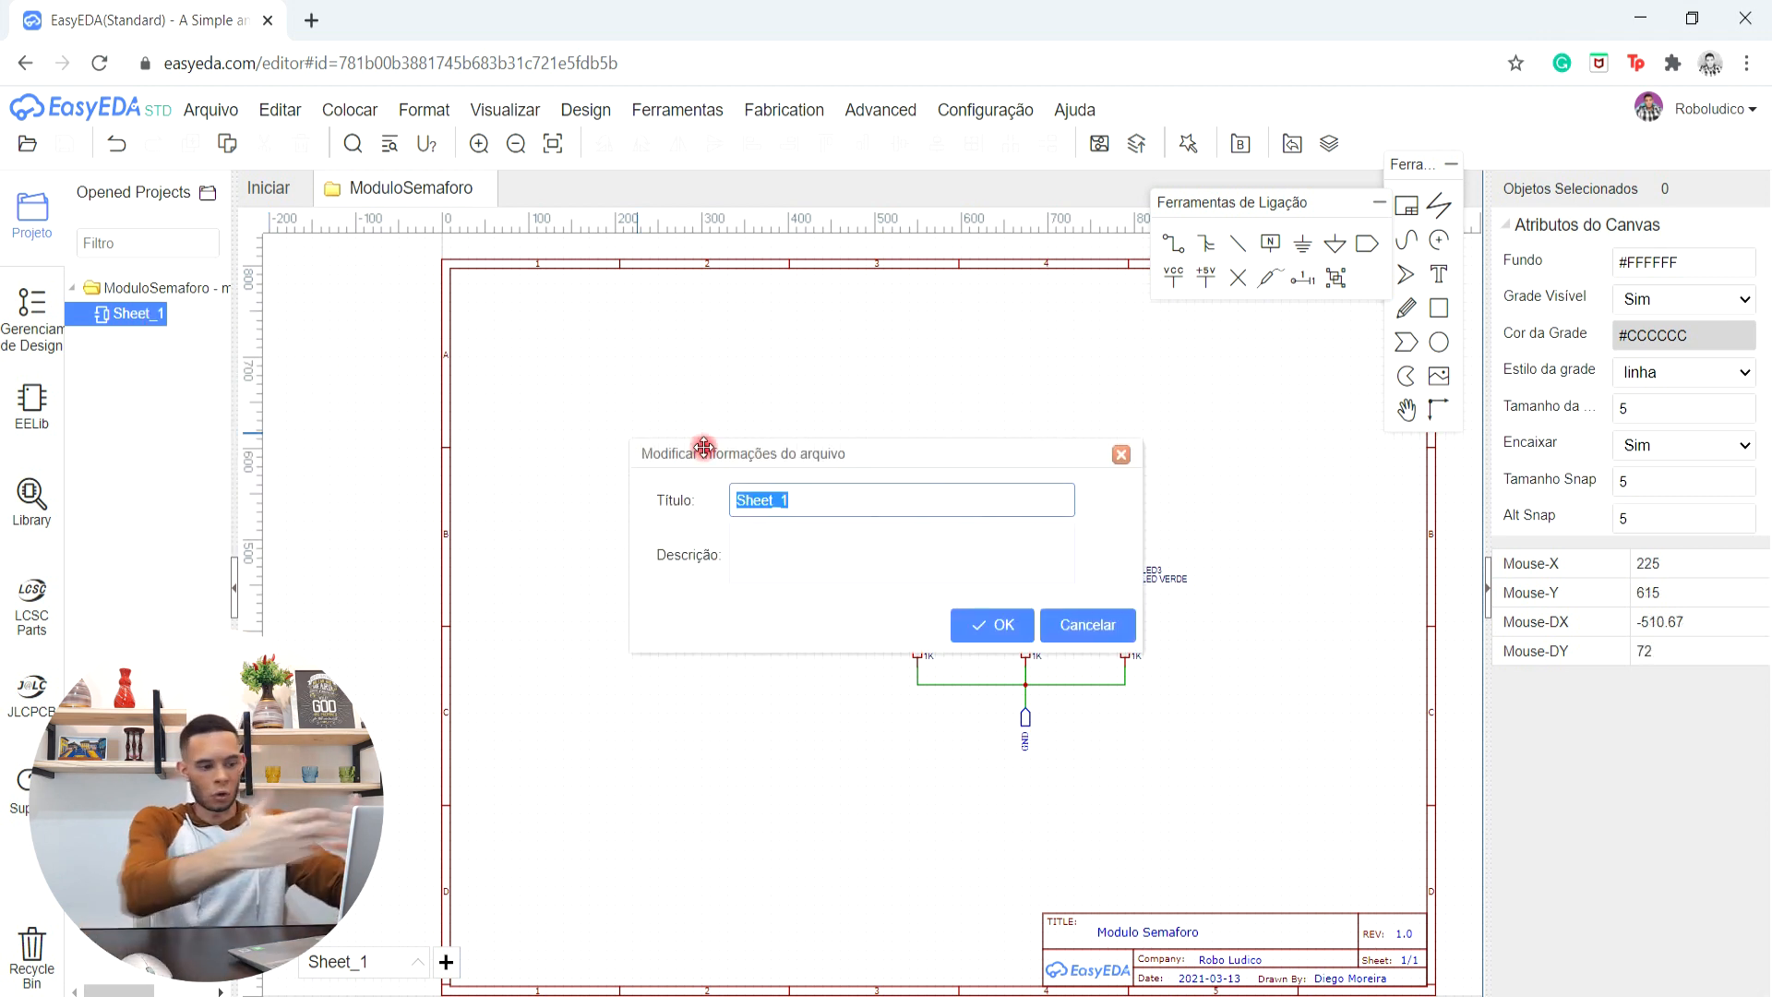
text(mOD)
key(BackSpace)
key(BackSpace)
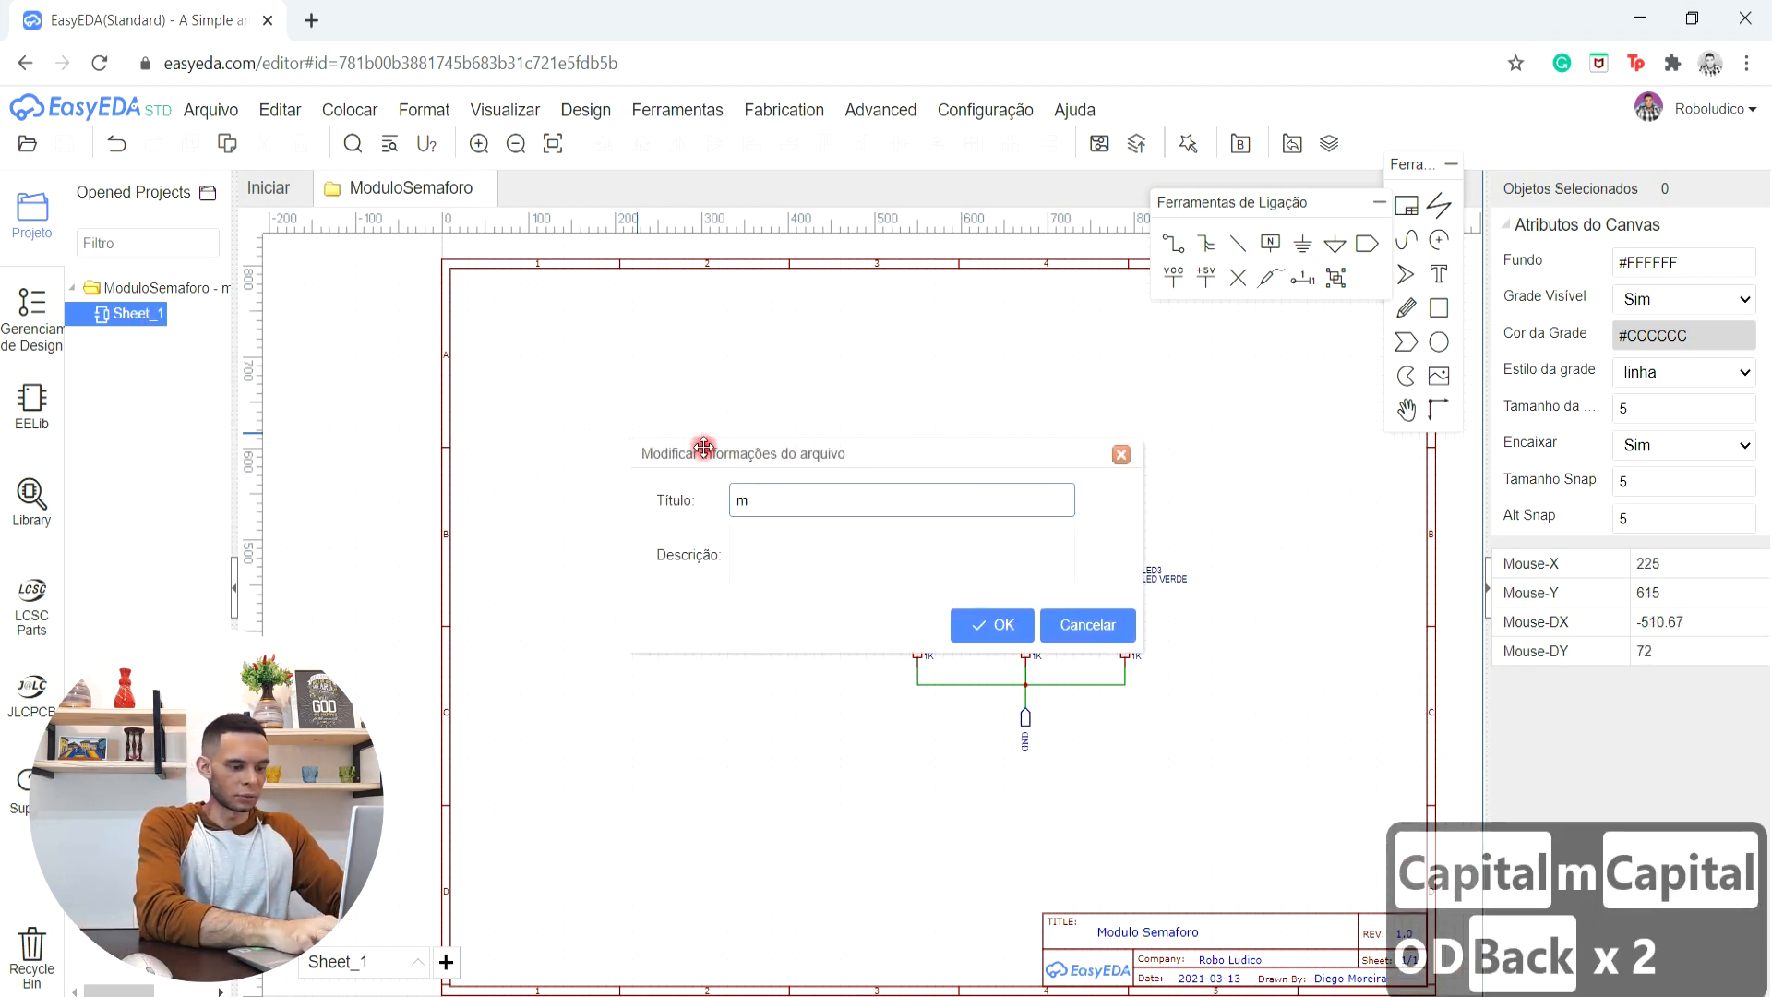
key(Caps_Lock)
text(odulo)
key(Caps_Lock)
text(S)
key(Caps_Lock)
text(emaf)
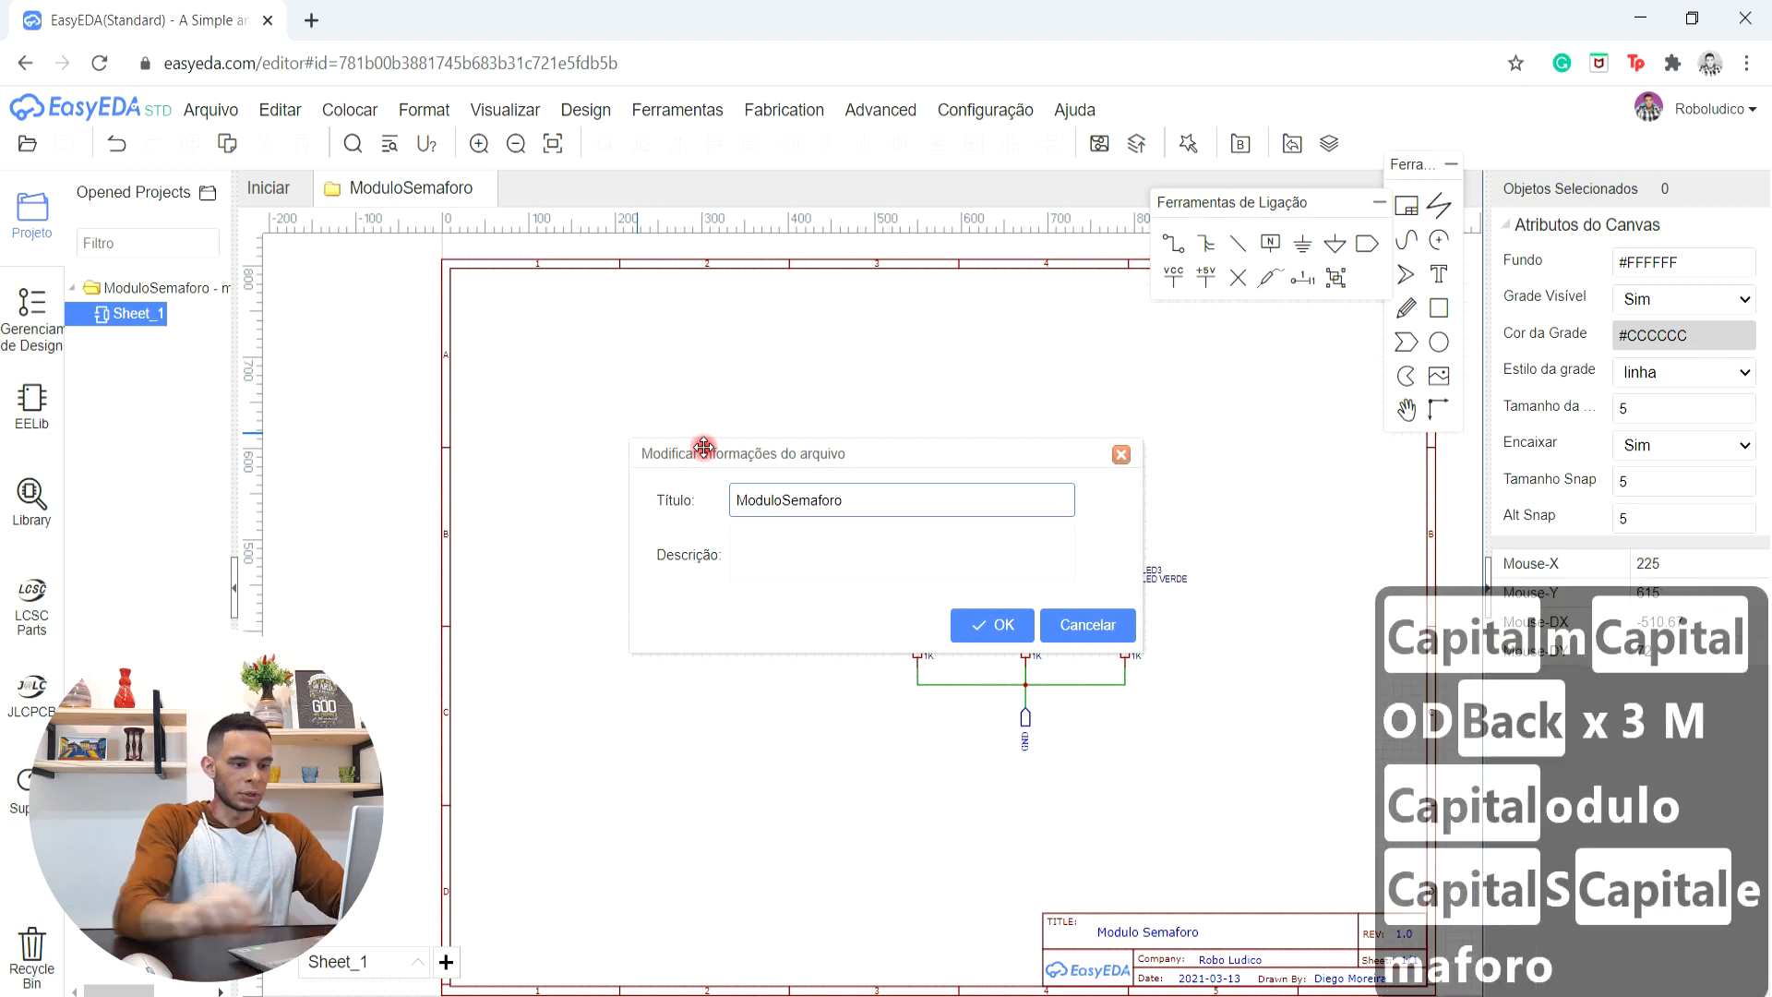
text(oro)
click(963, 629)
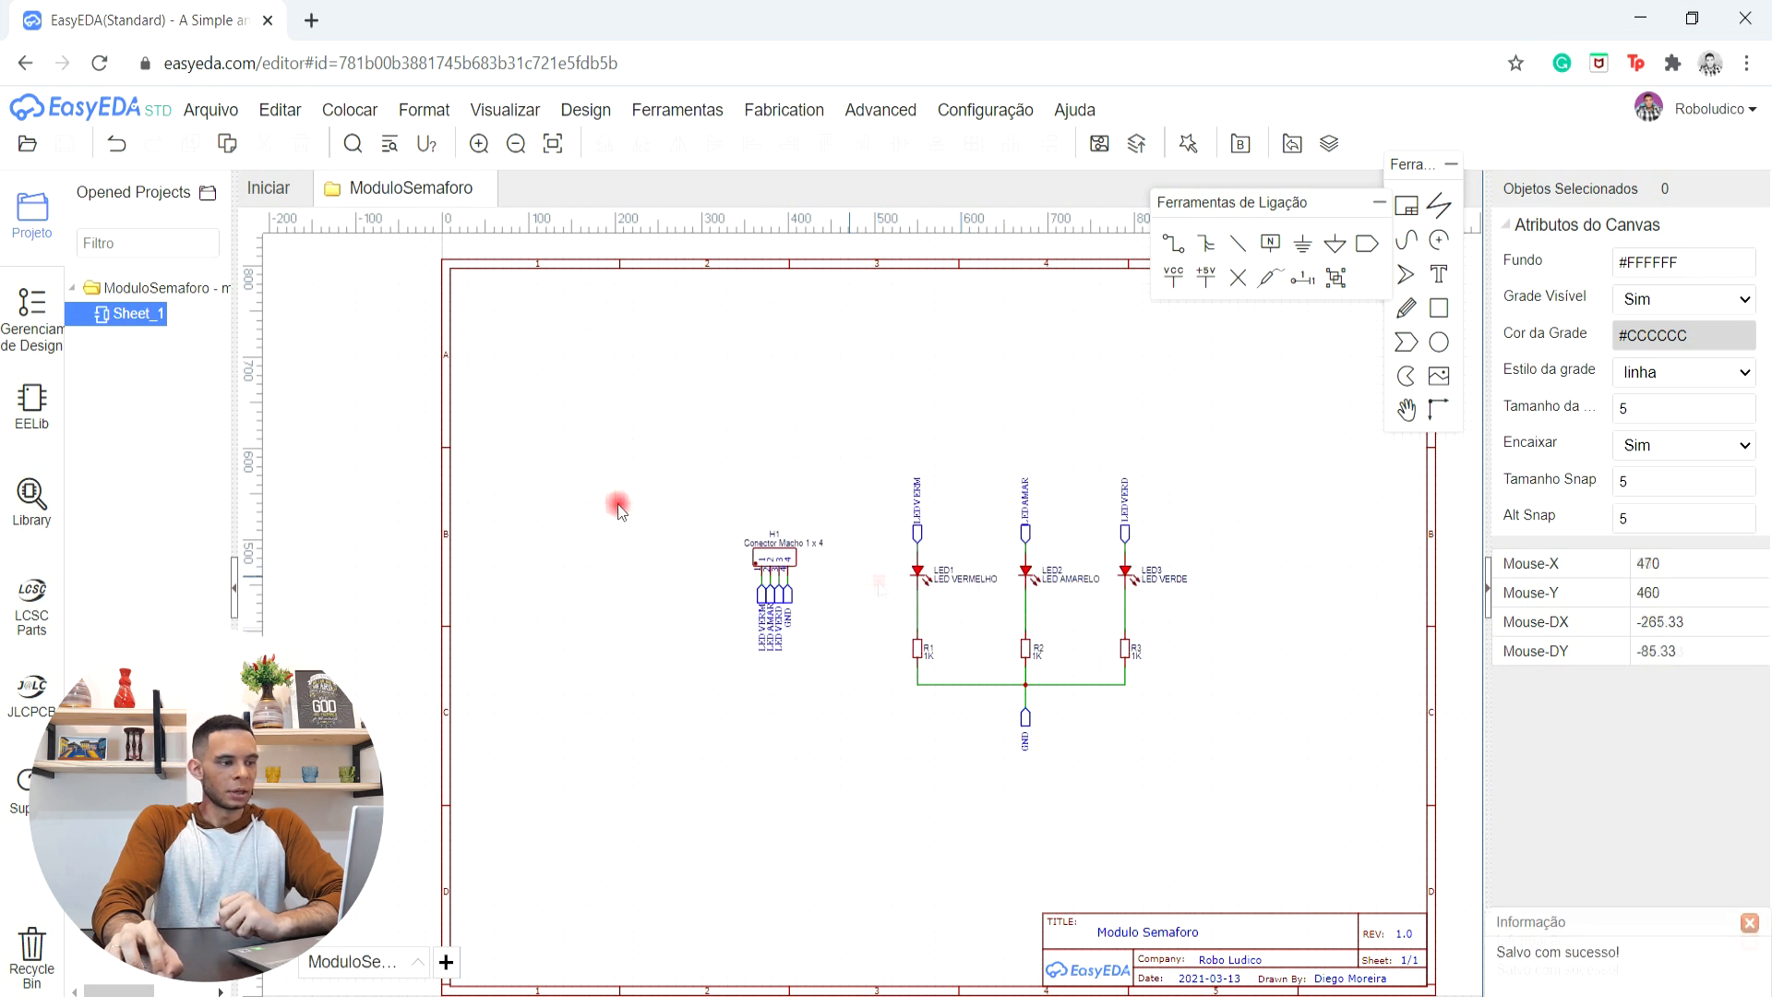
click(155, 332)
key(ctrl+s)
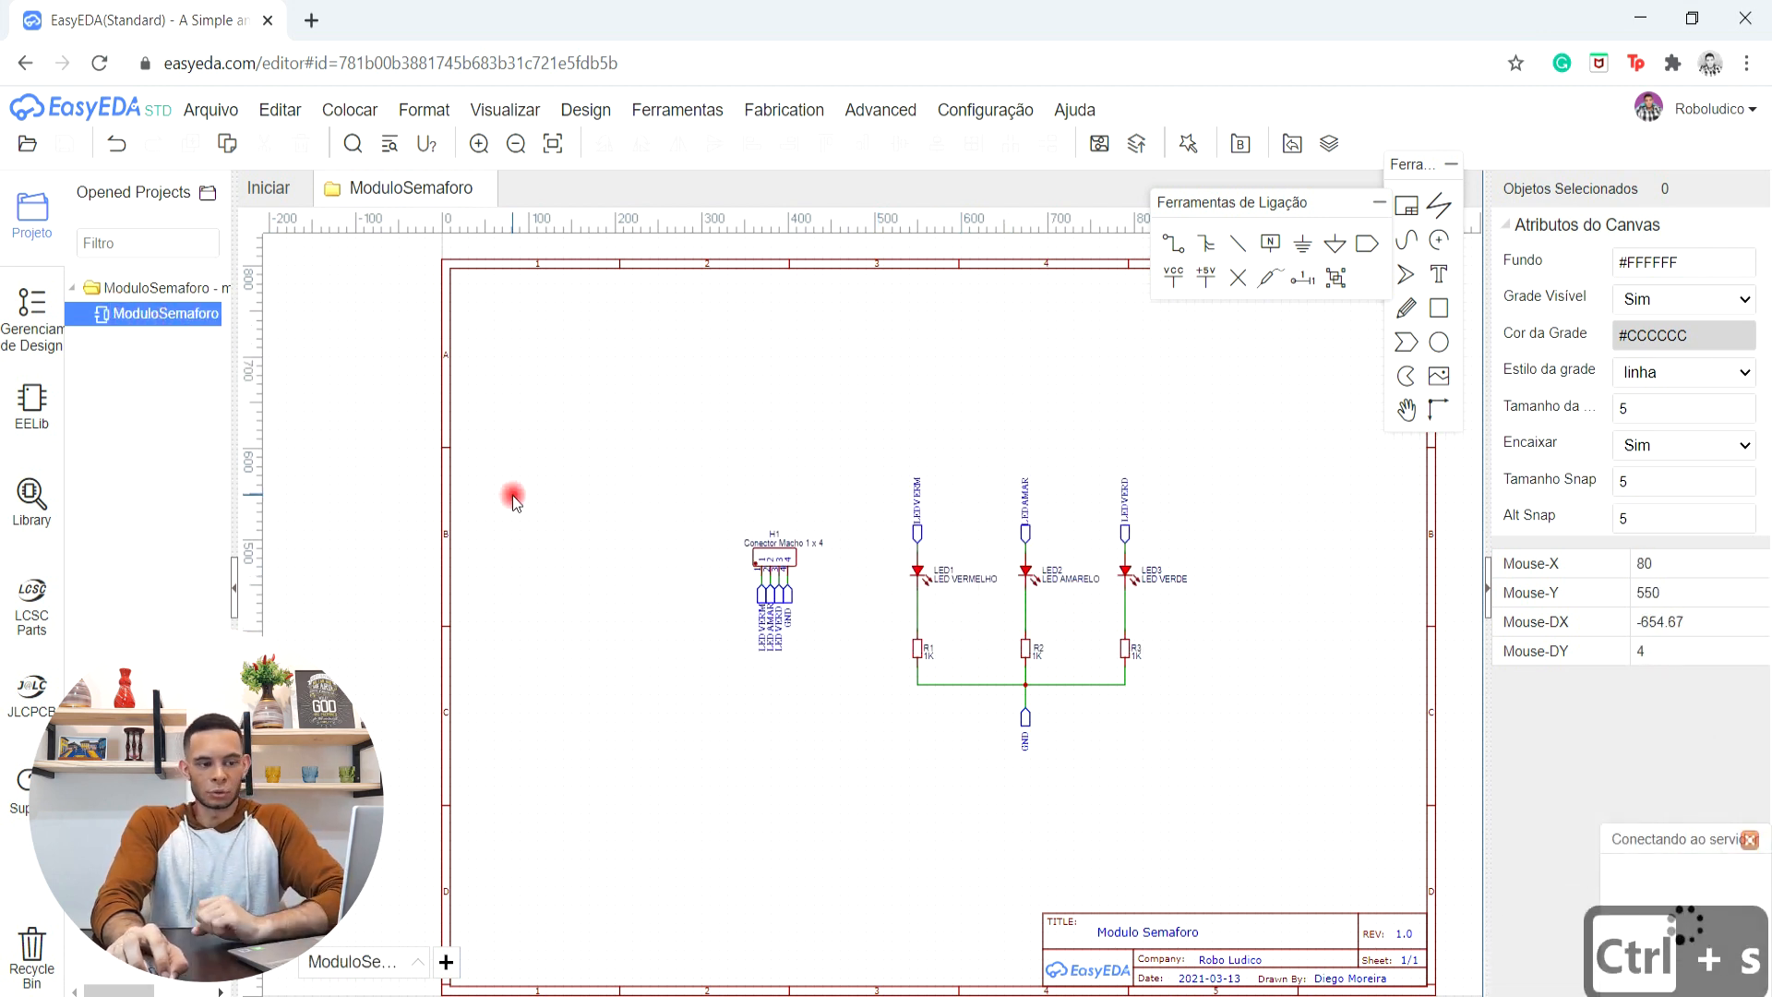